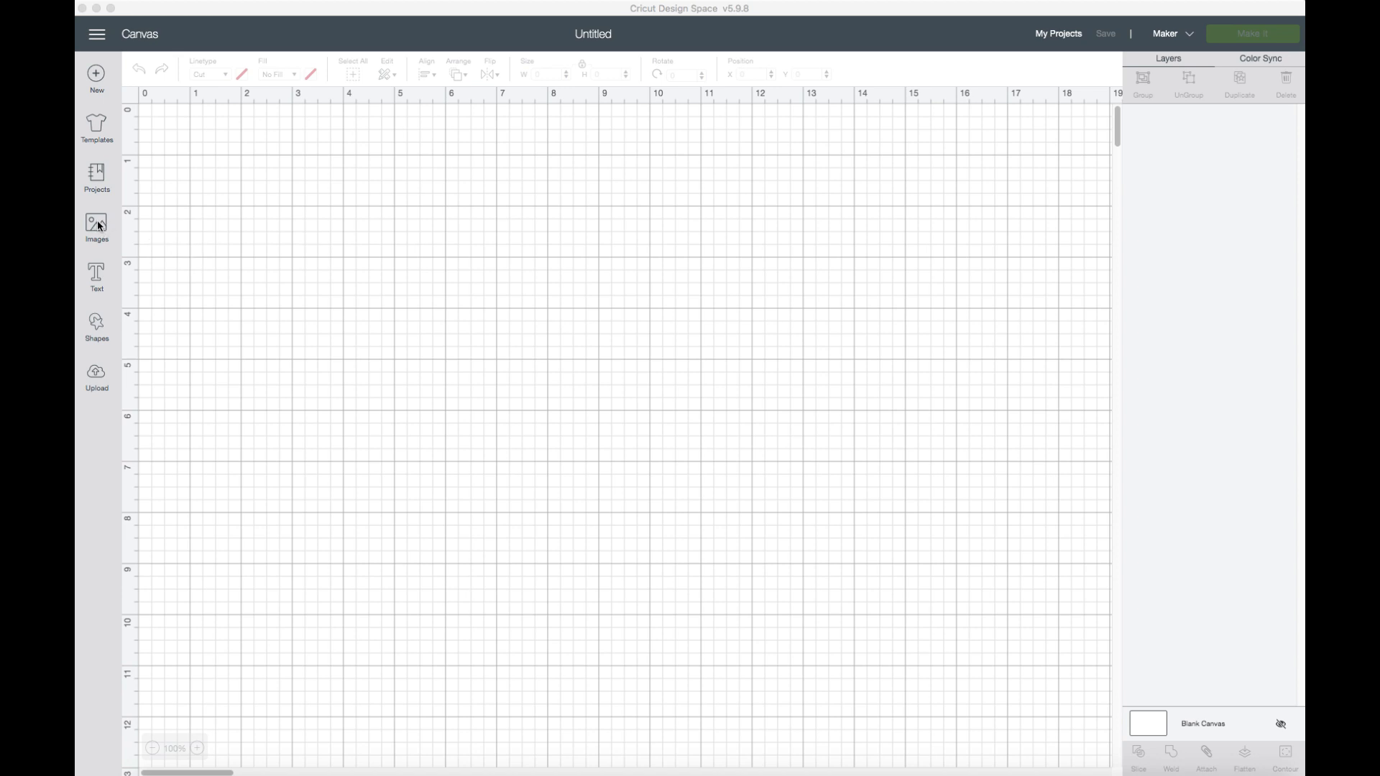
Search the Cricut image library for "bbq".
{"action": "left_click", "coordinate": [100, 226]}
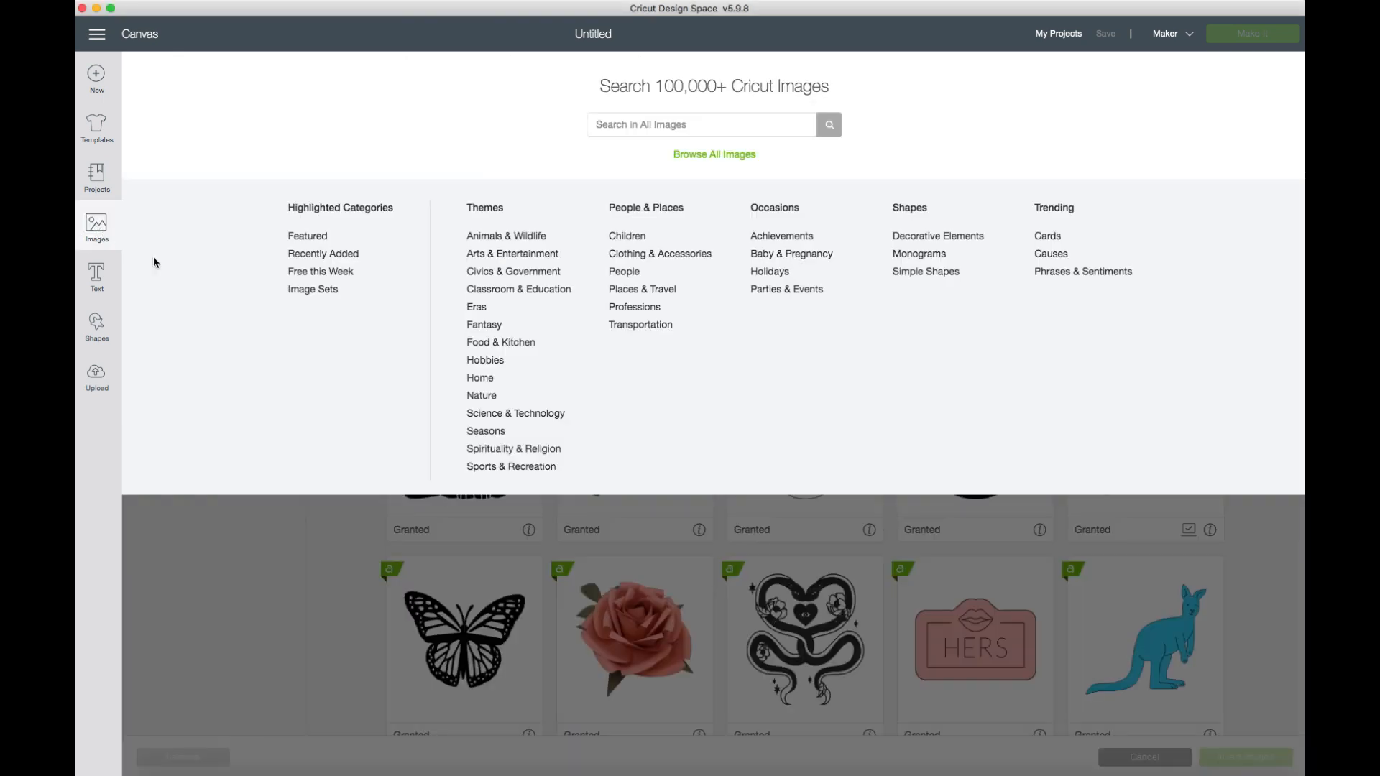
{"action": "left_click", "coordinate": [672, 129]}
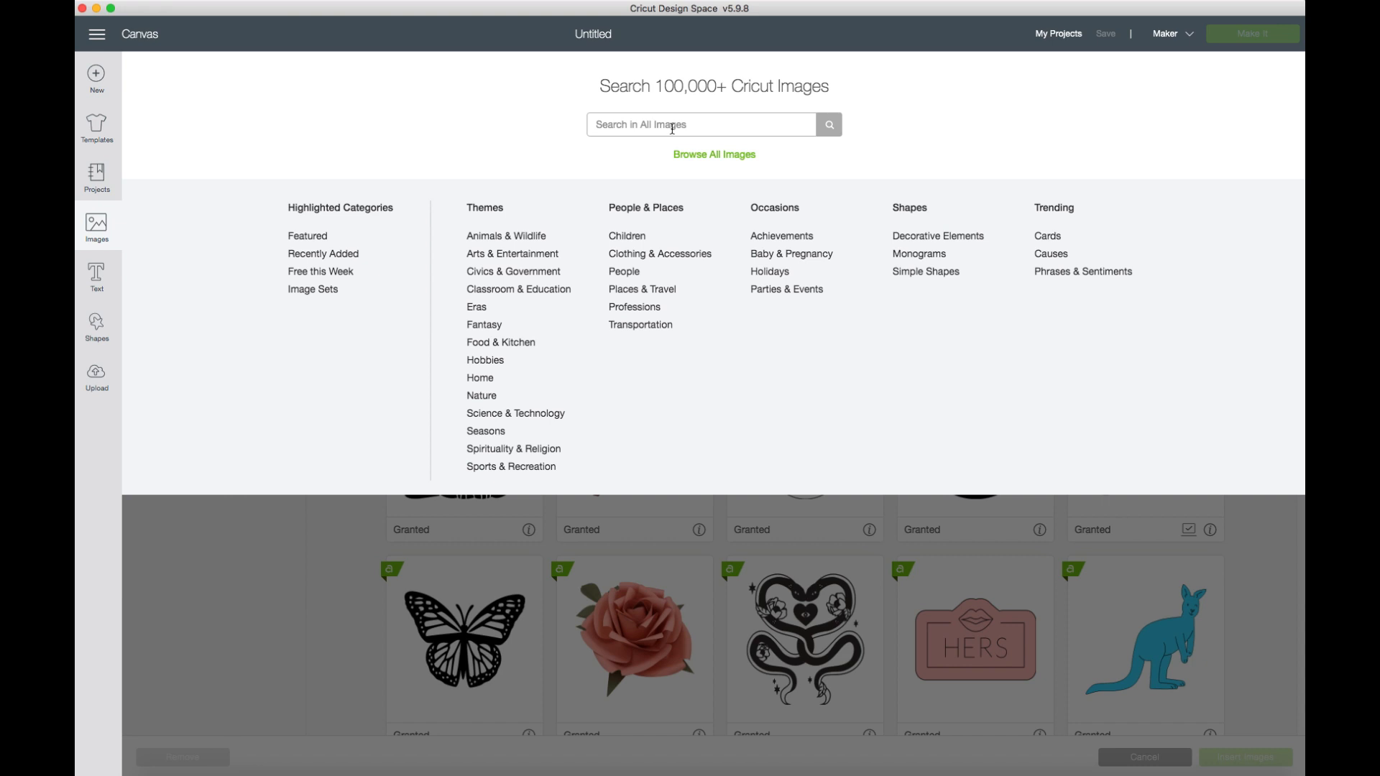
{"action": "type", "text": "bbq"}
{"action": "key", "text": "Return"}
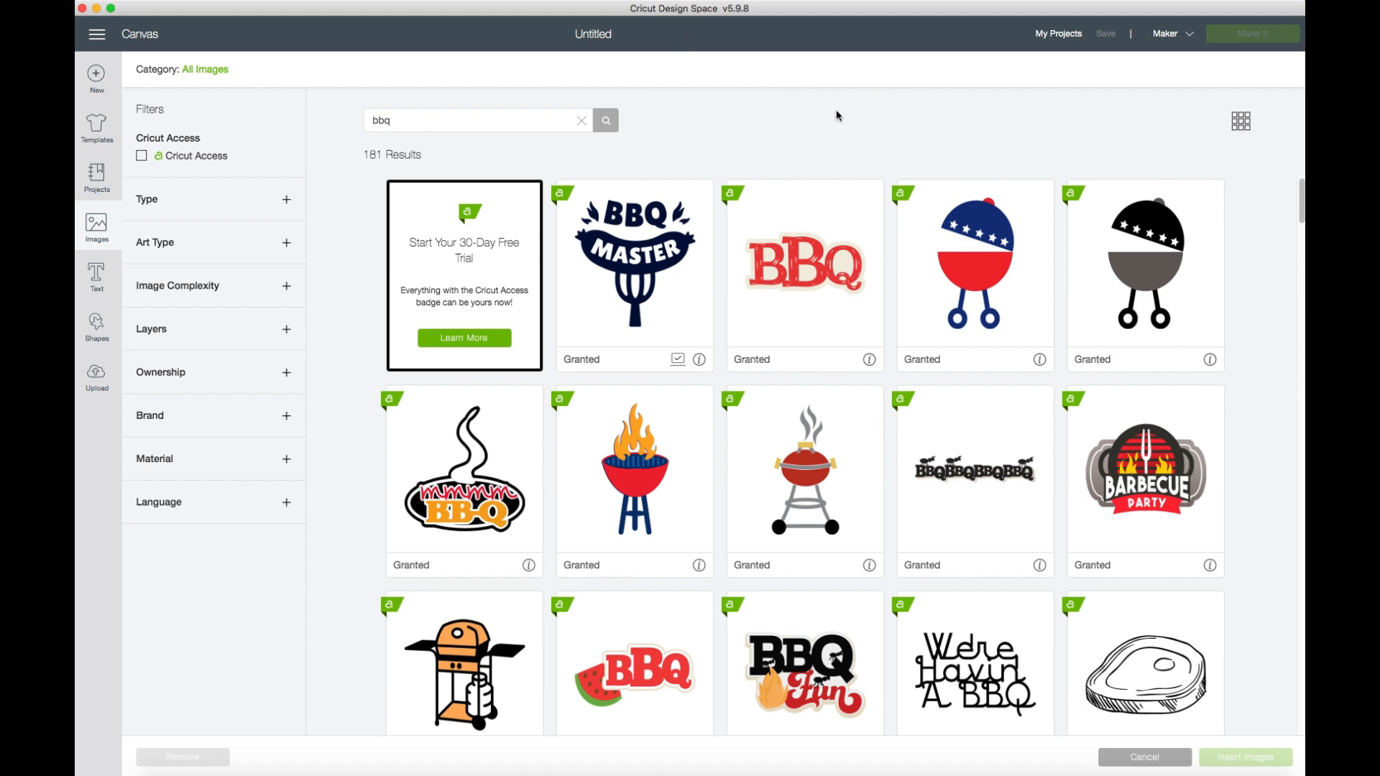
Browse the bbq image results and select the round Big Burger Logo design.
{"action": "scroll", "coordinate": [1286, 313], "scroll_direction": "down", "scroll_amount": 3}
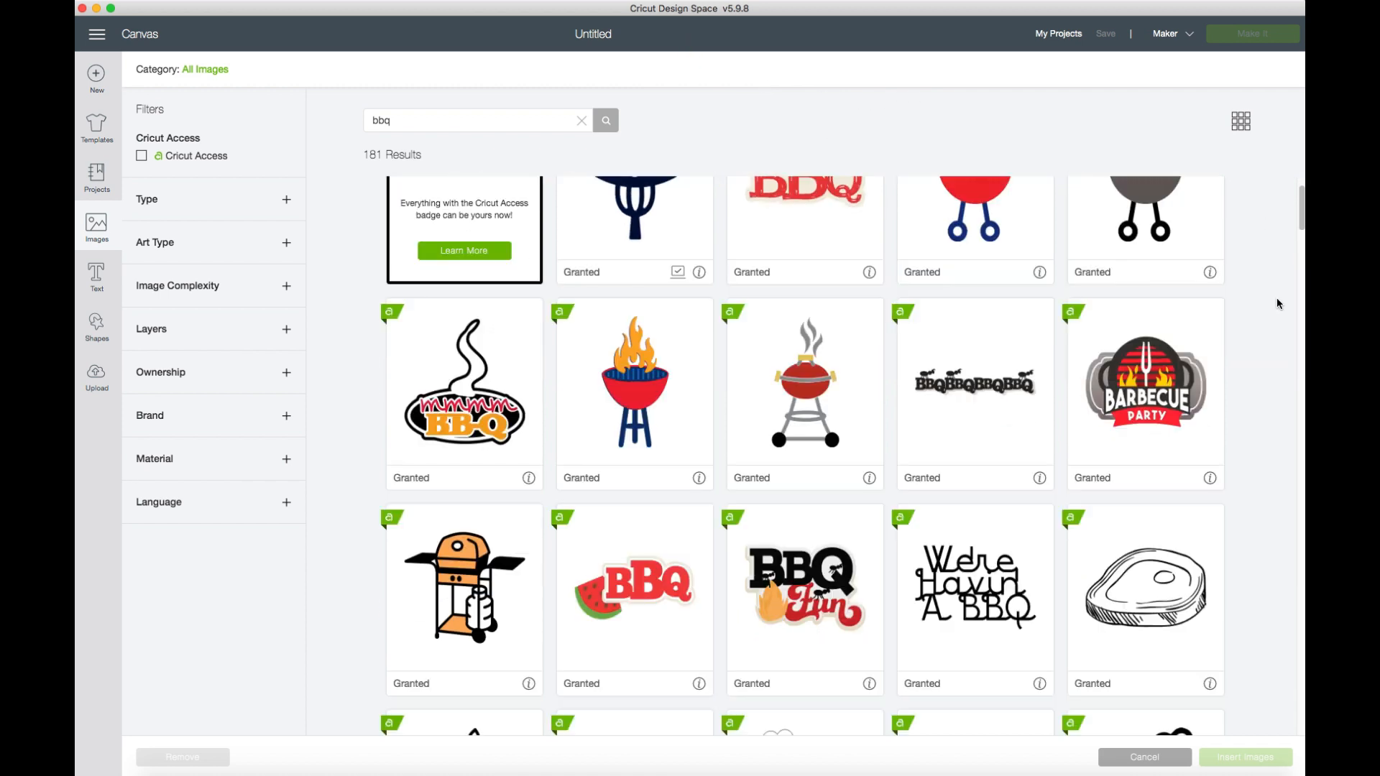
{"action": "scroll", "coordinate": [1274, 302], "scroll_direction": "down", "scroll_amount": 3}
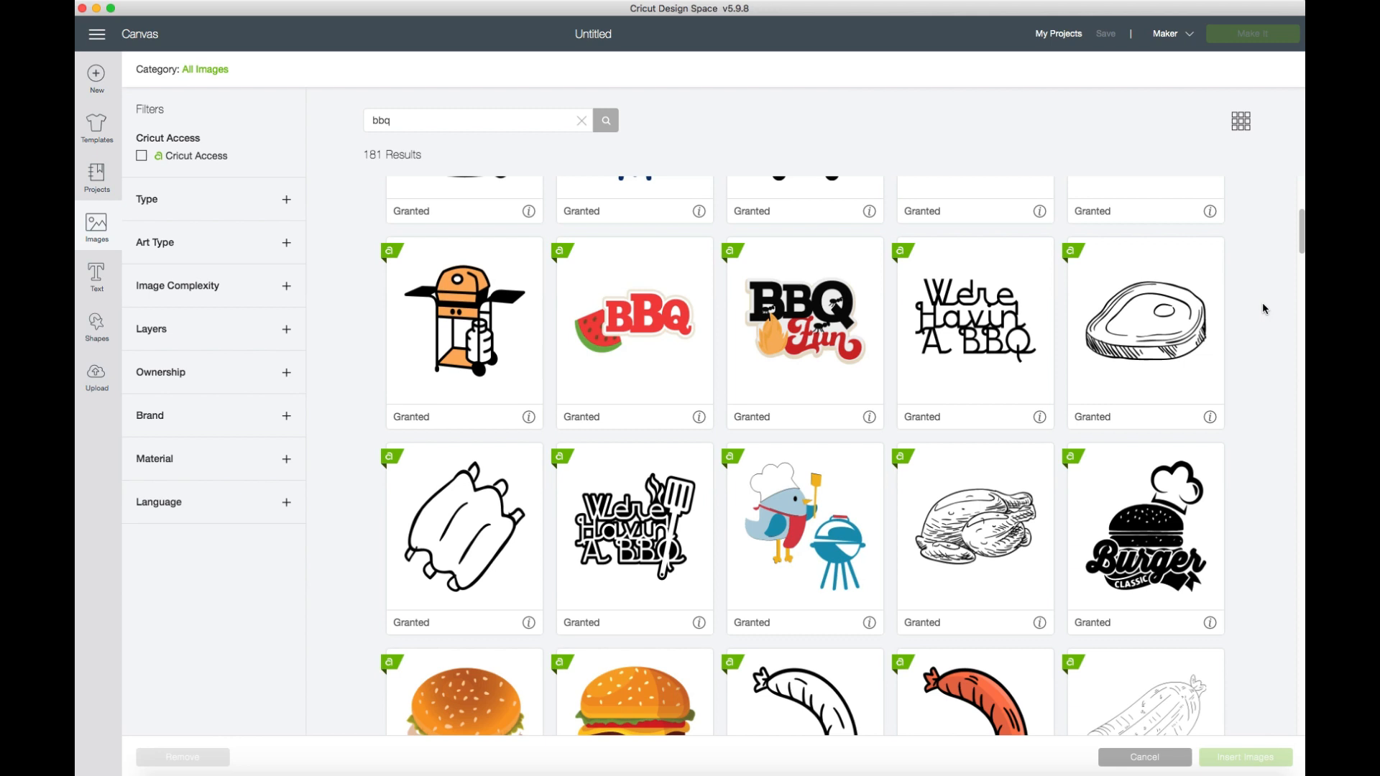
{"action": "scroll", "coordinate": [1254, 306], "scroll_direction": "down", "scroll_amount": 4}
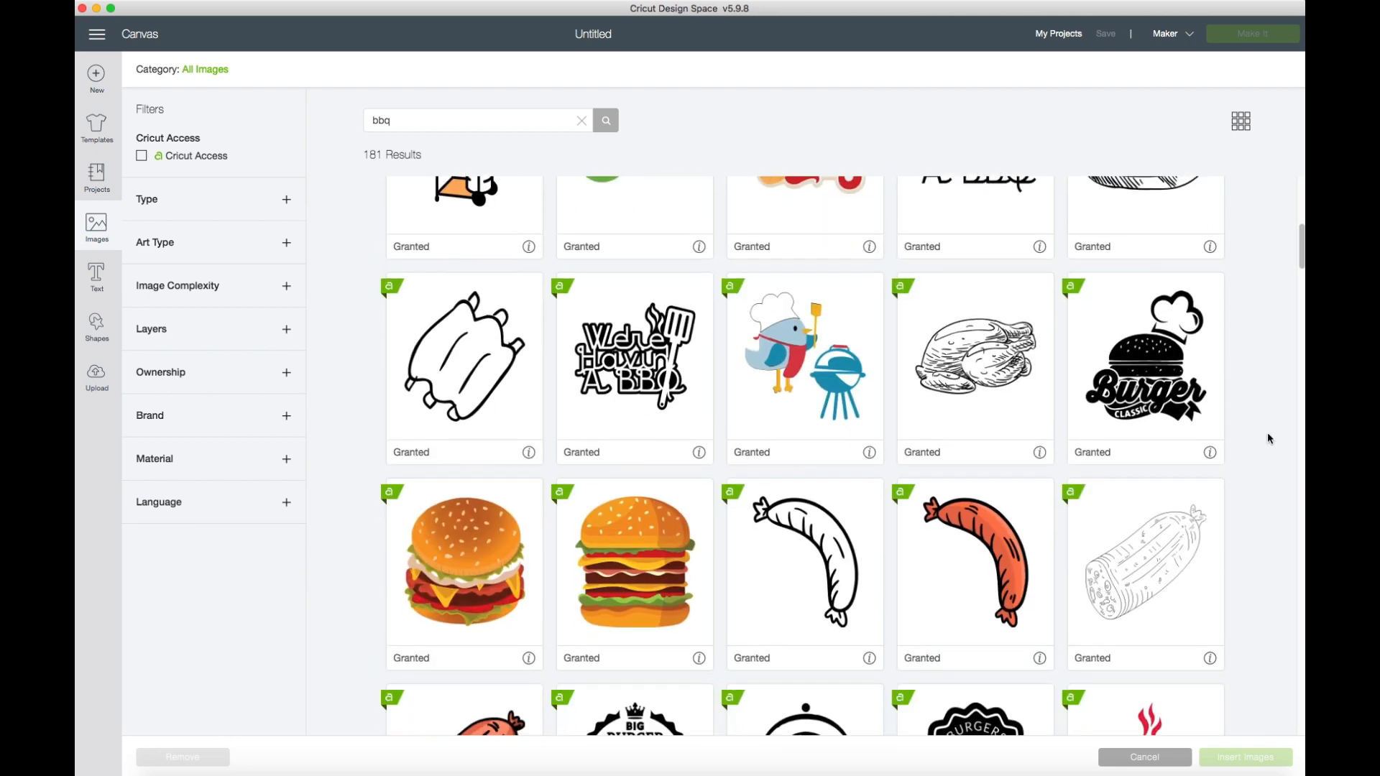
{"action": "scroll", "coordinate": [1269, 437], "scroll_direction": "down", "scroll_amount": 6}
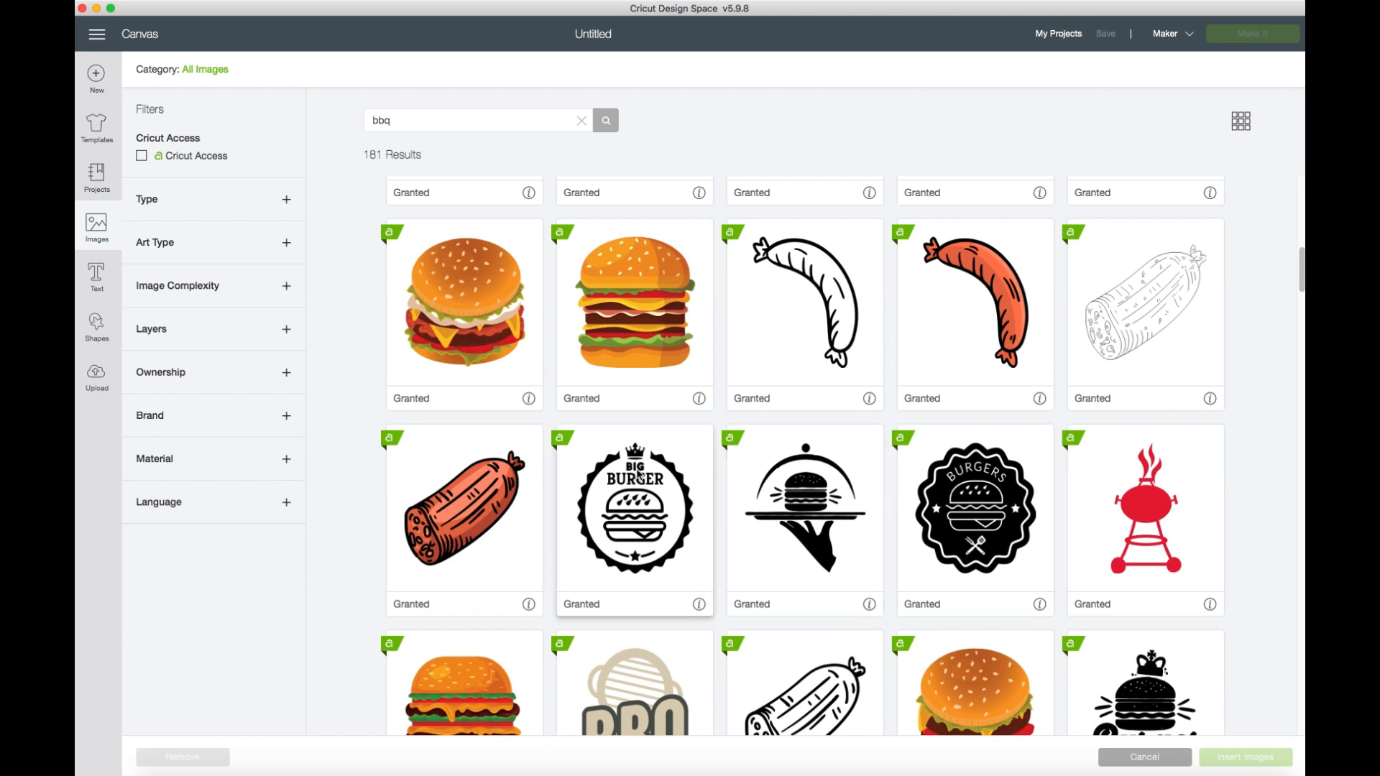
{"action": "scroll", "coordinate": [660, 459], "scroll_direction": "down", "scroll_amount": 3}
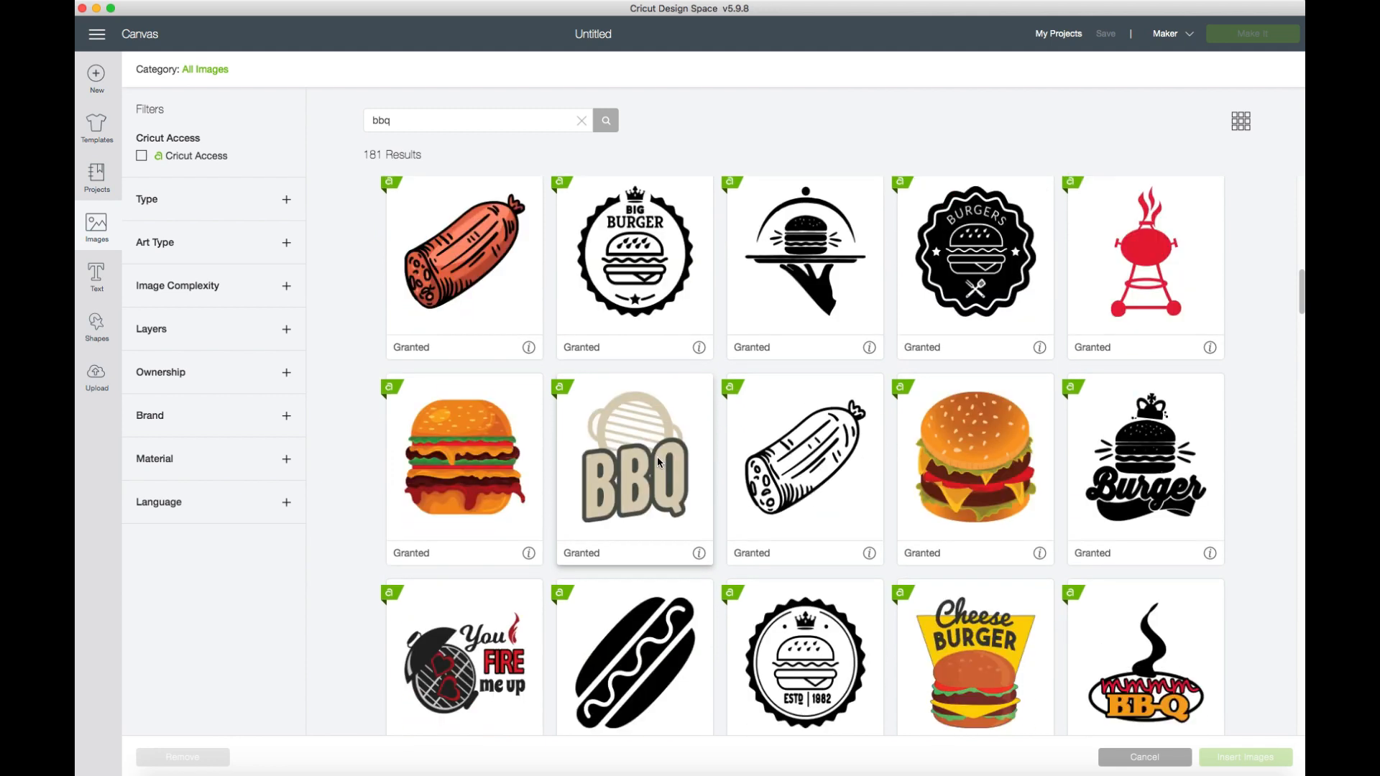
{"action": "scroll", "coordinate": [660, 461], "scroll_direction": "down", "scroll_amount": 3}
{"action": "scroll", "coordinate": [658, 458], "scroll_direction": "down", "scroll_amount": 1}
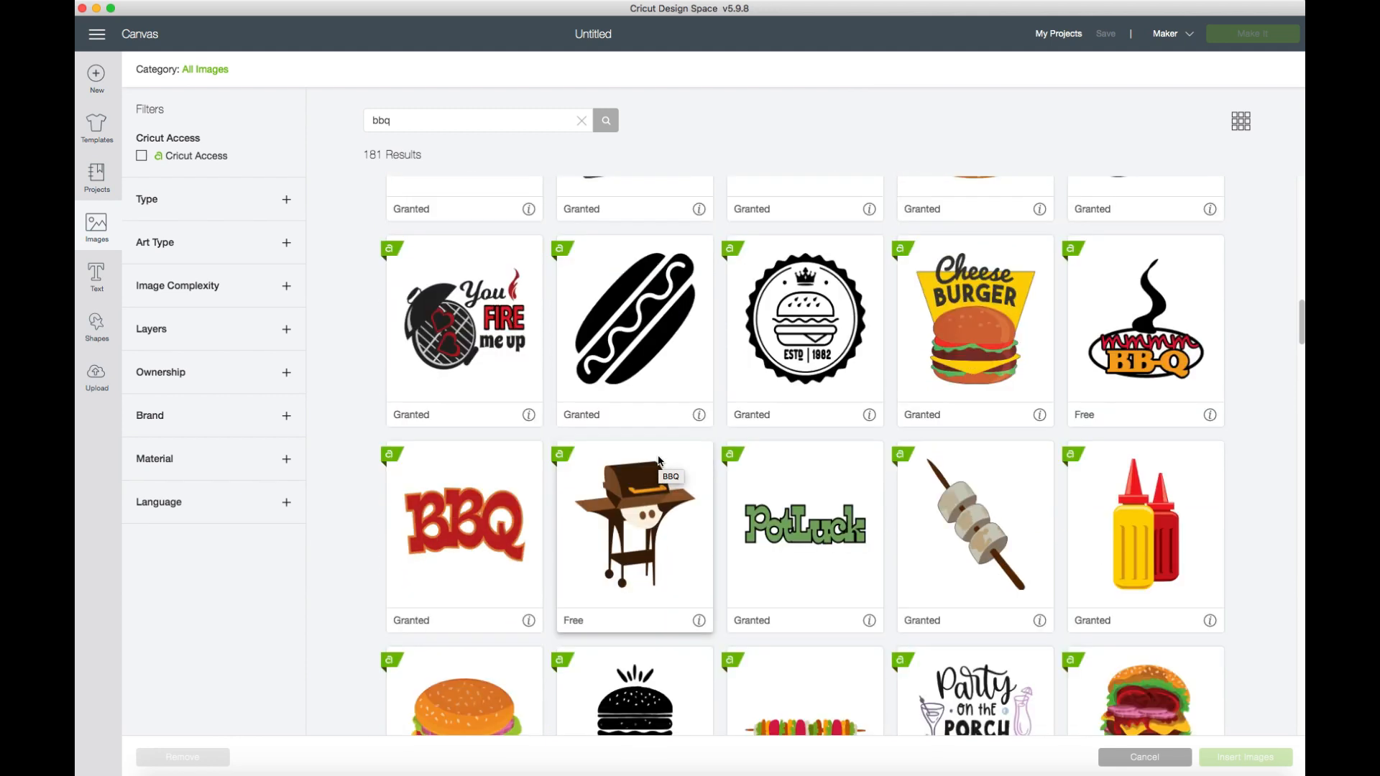
{"action": "scroll", "coordinate": [657, 454], "scroll_direction": "up", "scroll_amount": 3}
{"action": "scroll", "coordinate": [656, 447], "scroll_direction": "up", "scroll_amount": 3}
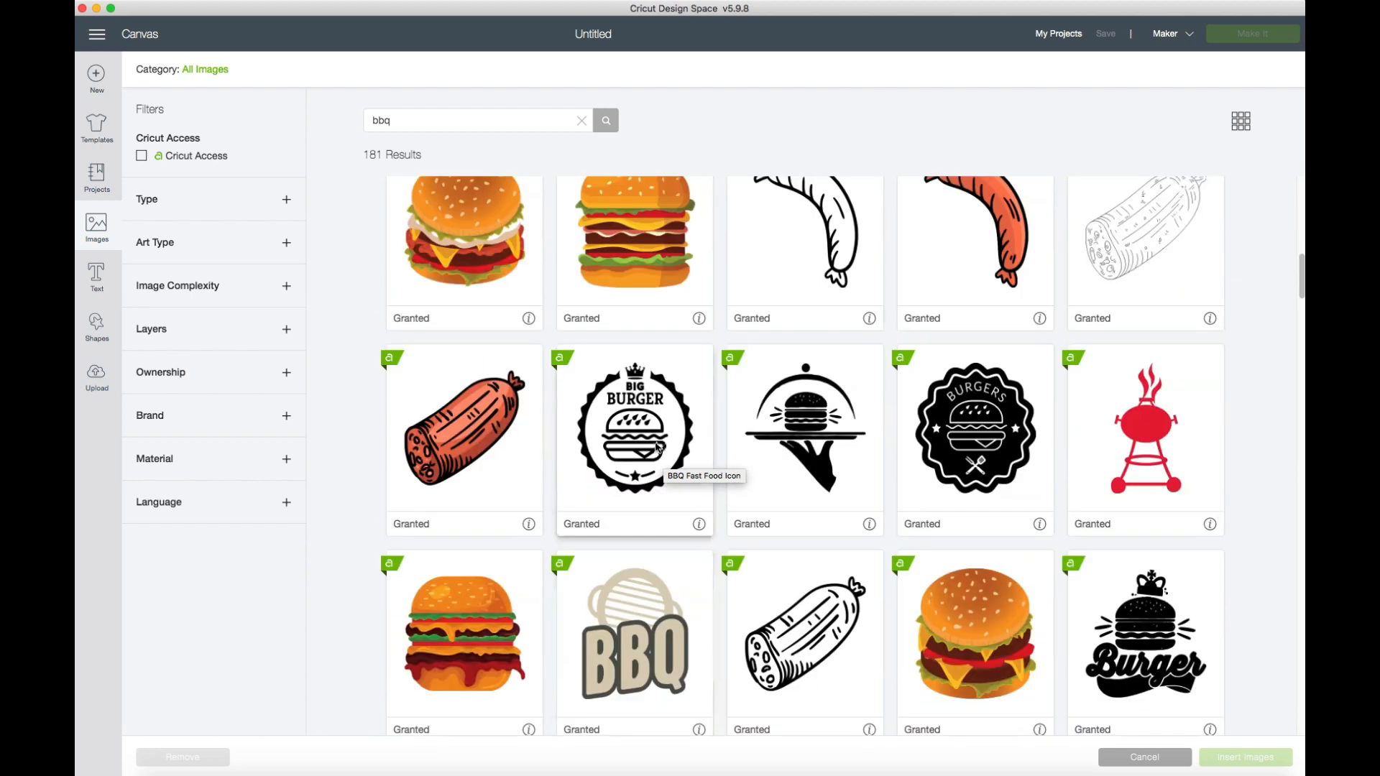
{"action": "left_click", "coordinate": [690, 471]}
Add the BBQ Master image to the selection and insert the selected images onto the canvas.
{"action": "scroll", "coordinate": [691, 473], "scroll_direction": "down", "scroll_amount": 6}
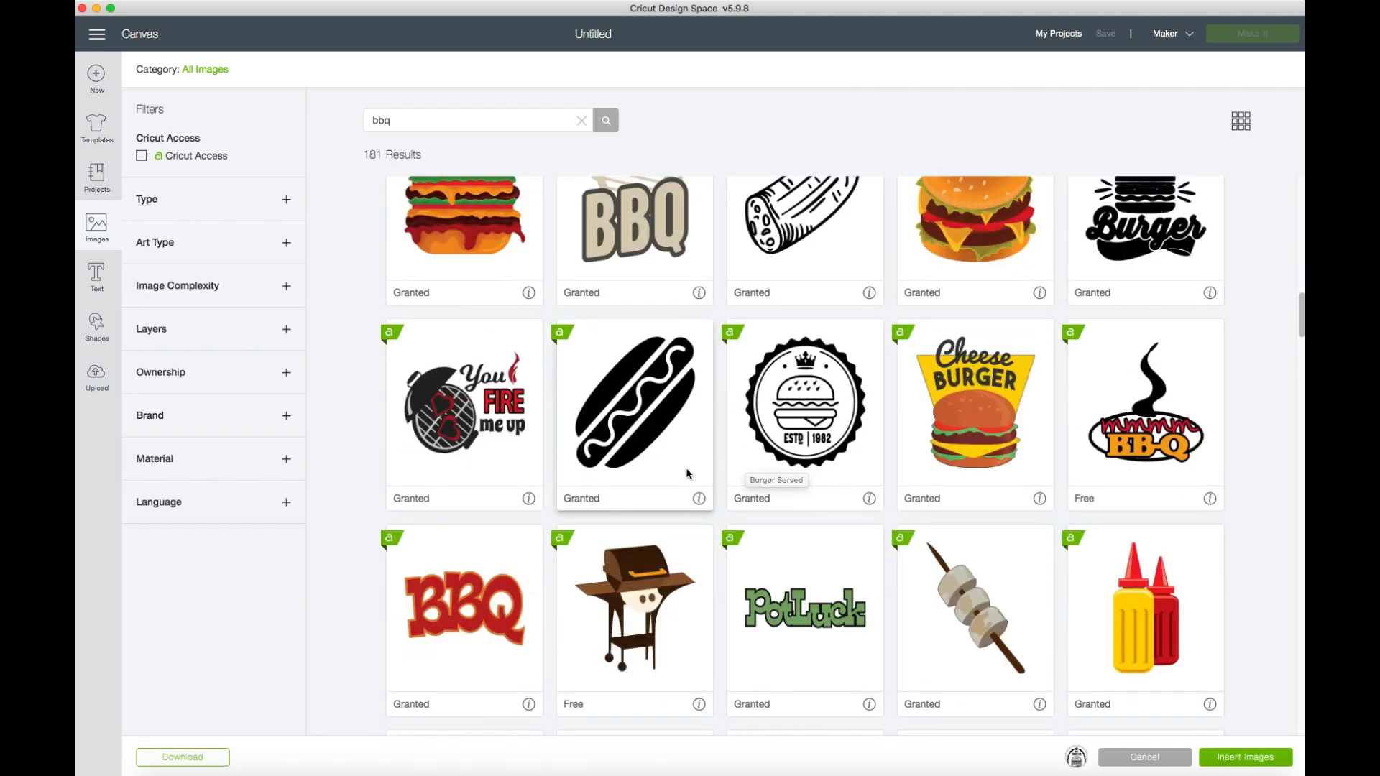
{"action": "scroll", "coordinate": [686, 468], "scroll_direction": "up", "scroll_amount": 10}
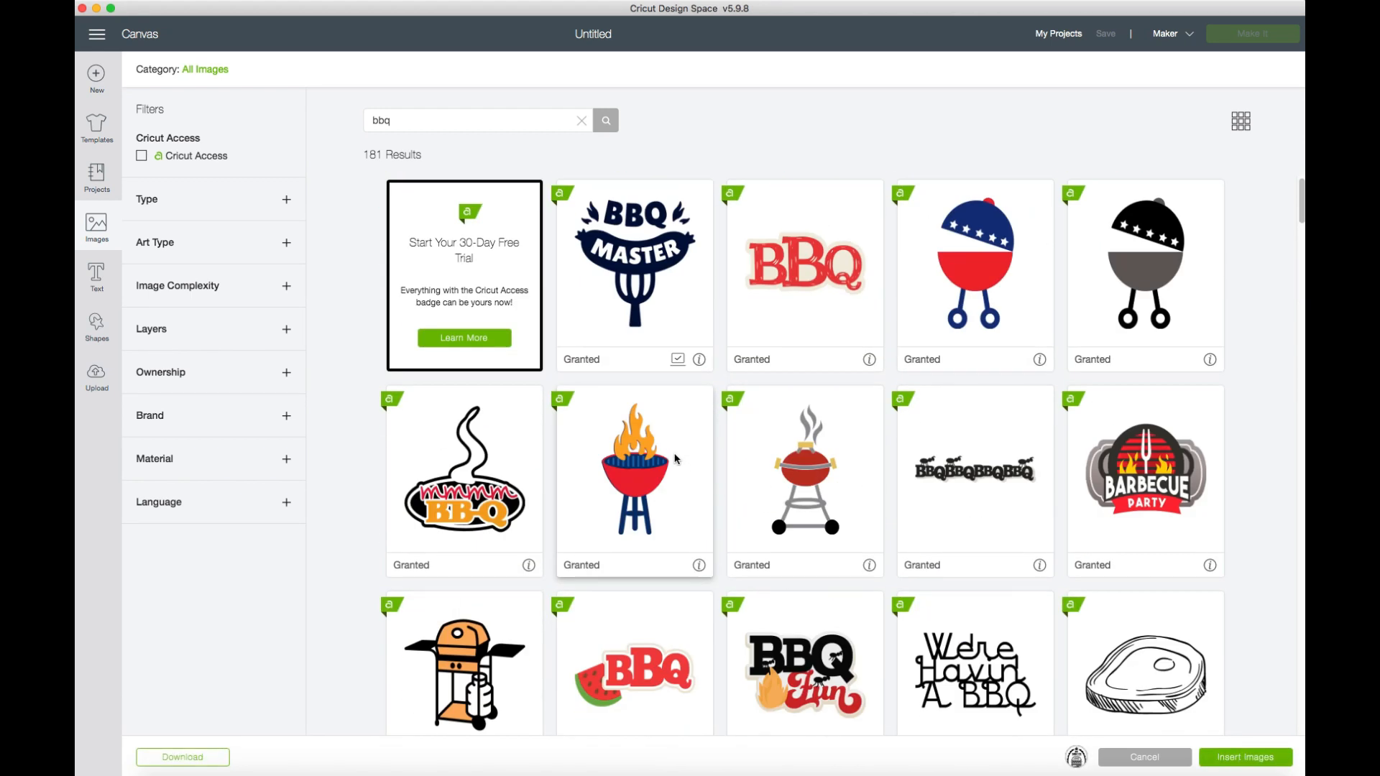
{"action": "left_click", "coordinate": [674, 352]}
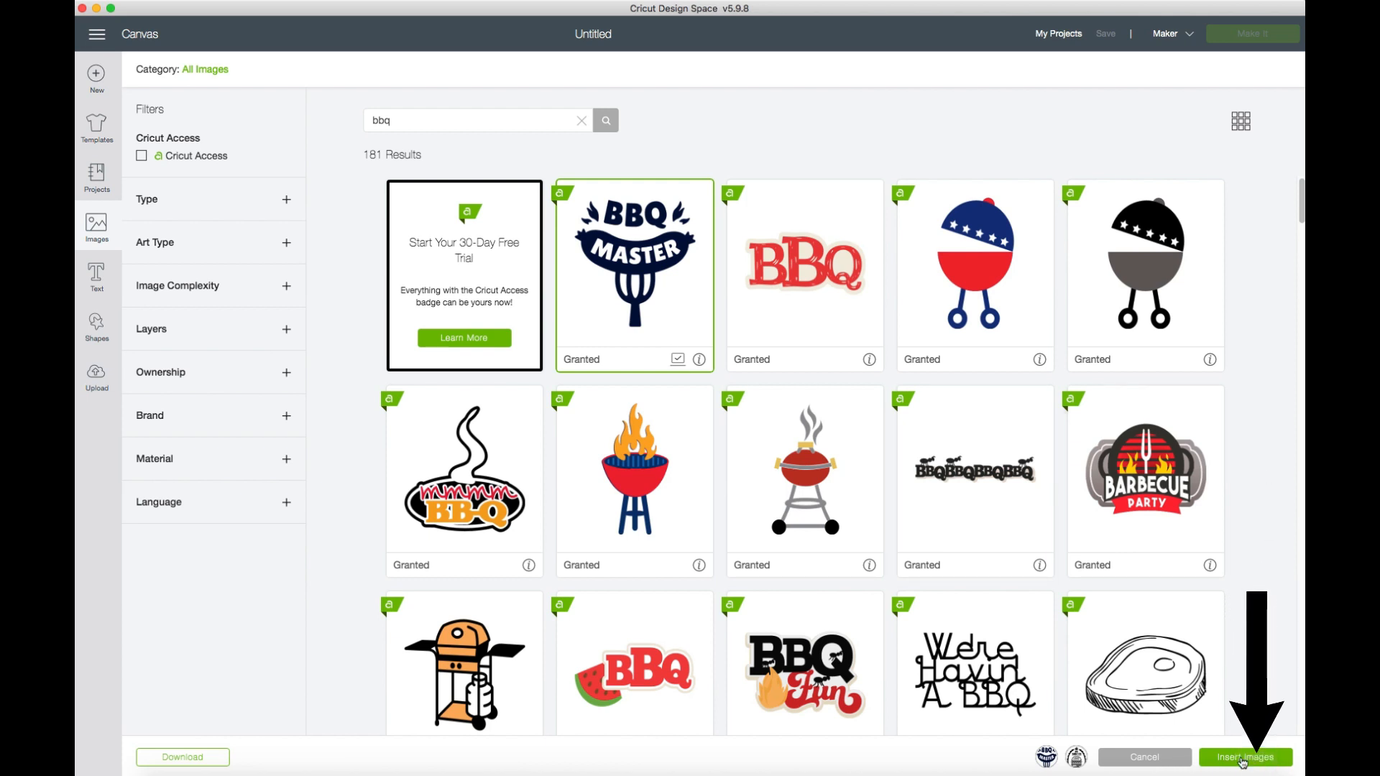
{"action": "left_click", "coordinate": [1243, 759]}
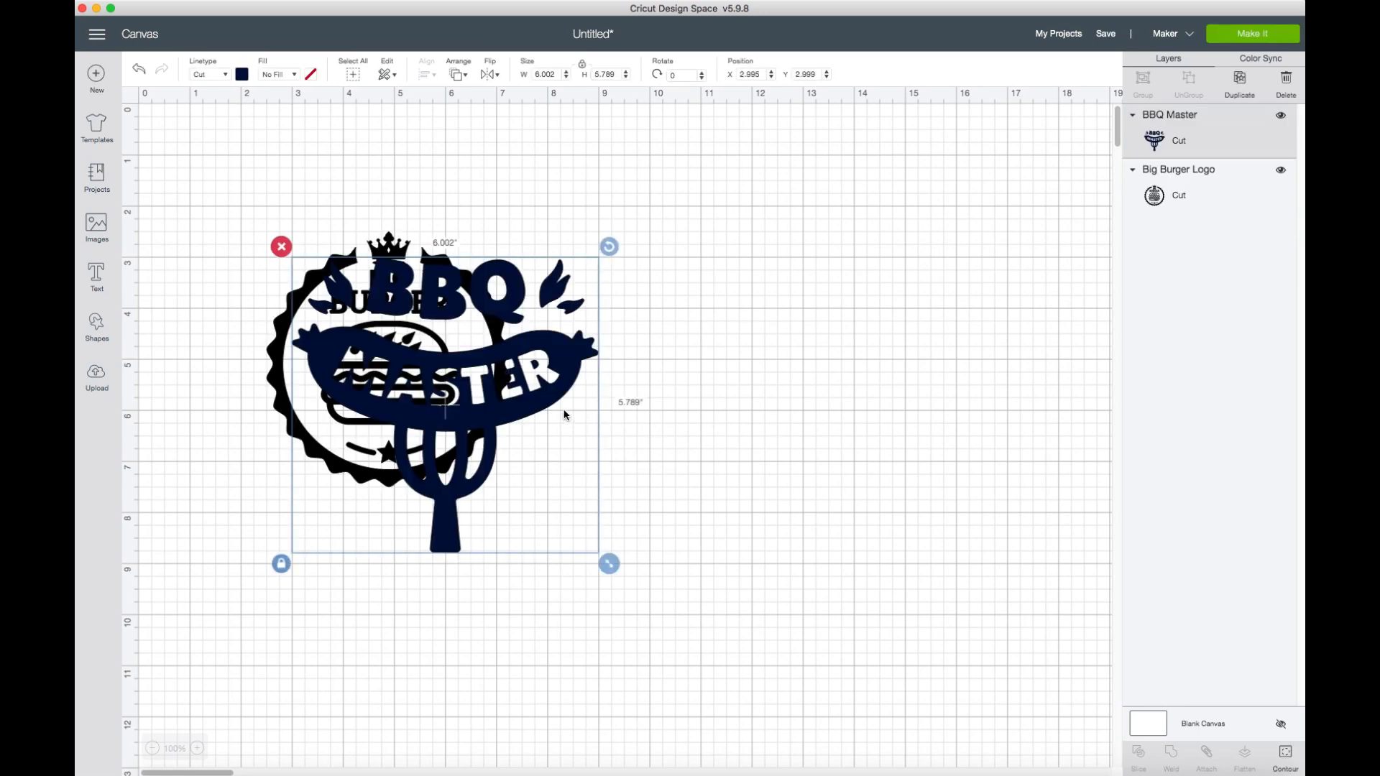
Move the BBQ Master image clear of the Big Burger Logo and set its linetype to Engrave.
{"action": "left_click_drag", "start_coordinate": [547, 393], "coordinate": [864, 353]}
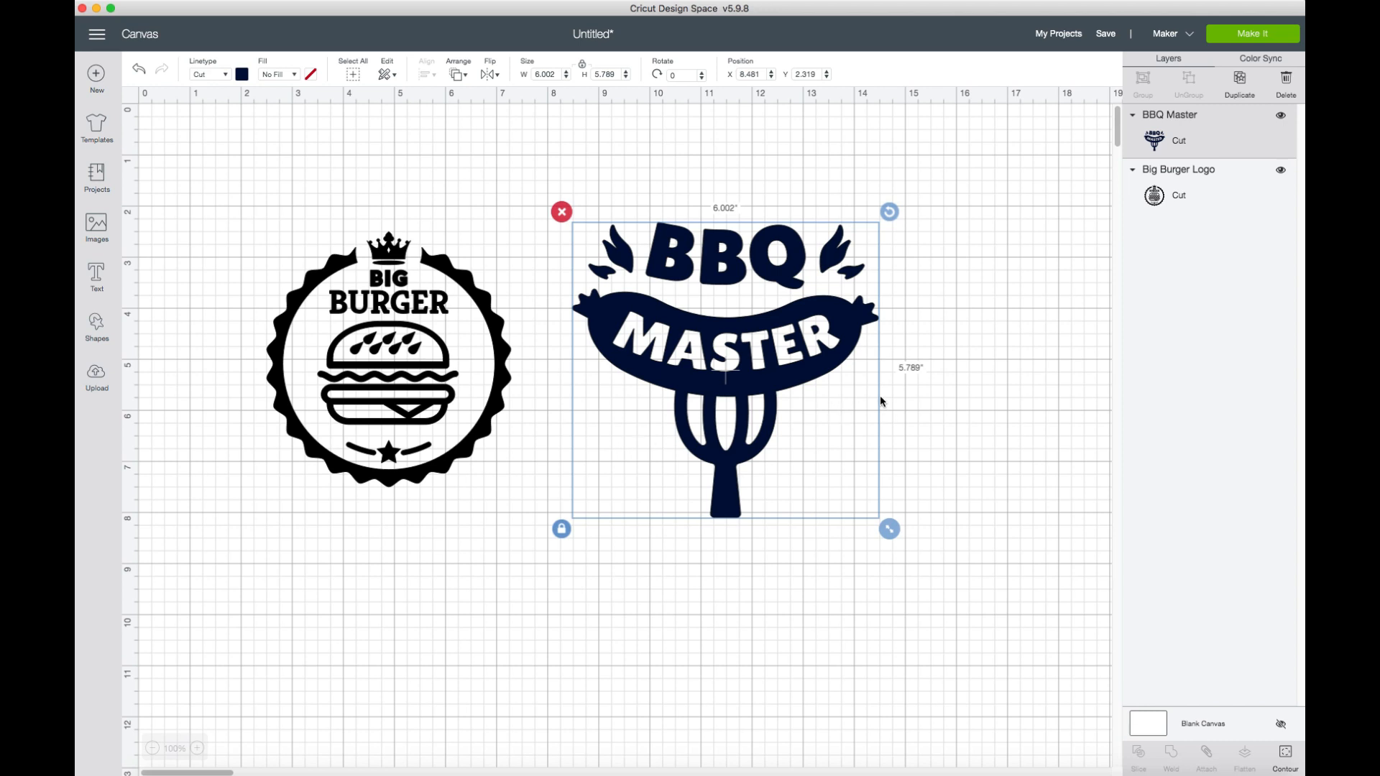
{"action": "left_click", "coordinate": [226, 75]}
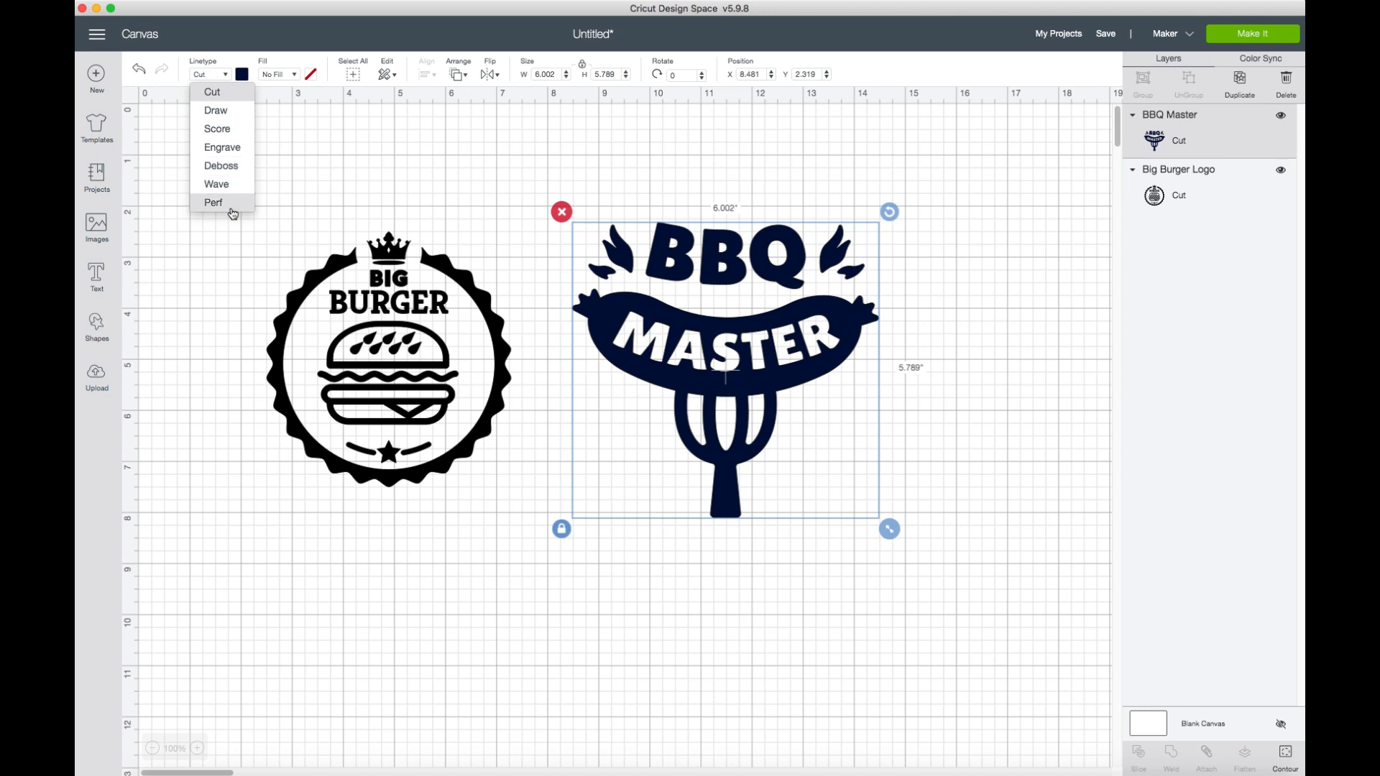
{"action": "left_click", "coordinate": [218, 149]}
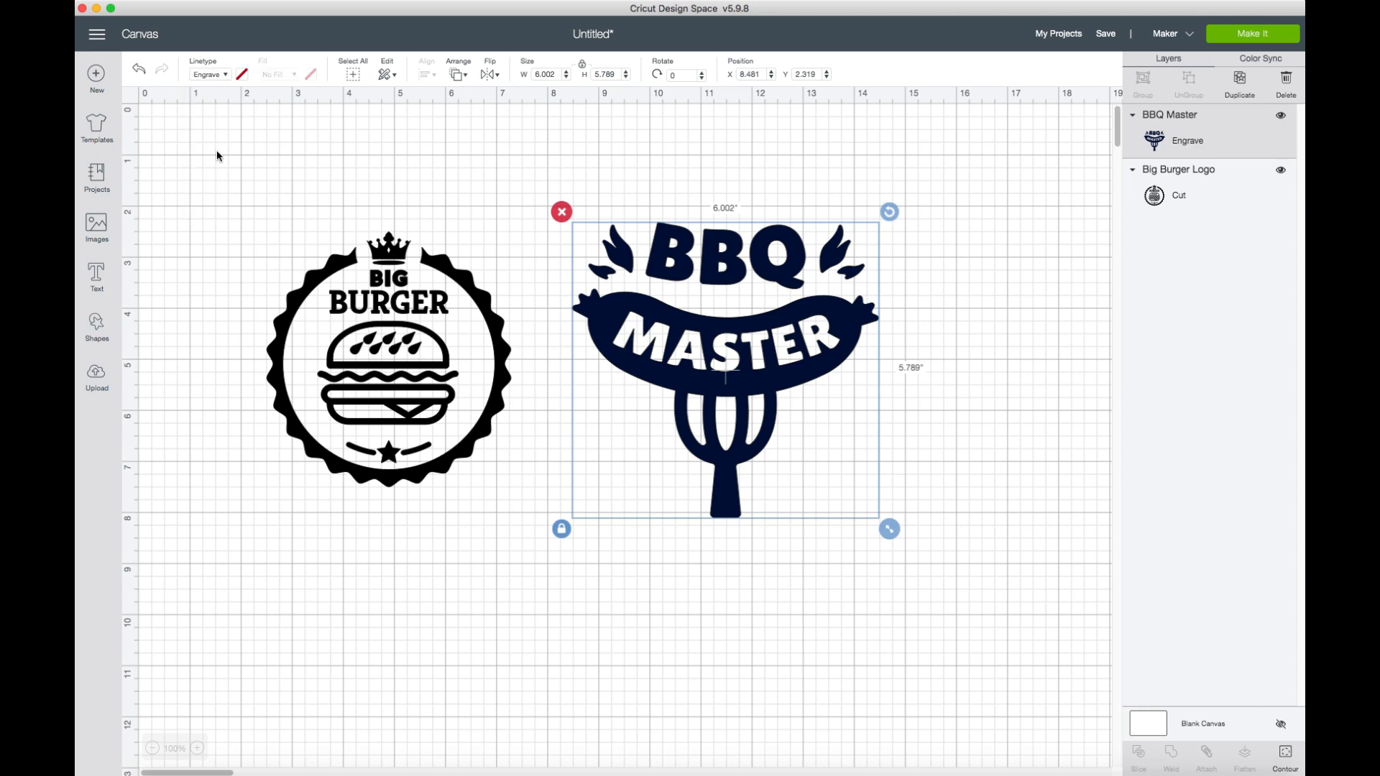
Set the linetype of the Big Burger Logo to Engrave.
{"action": "left_click", "coordinate": [320, 264]}
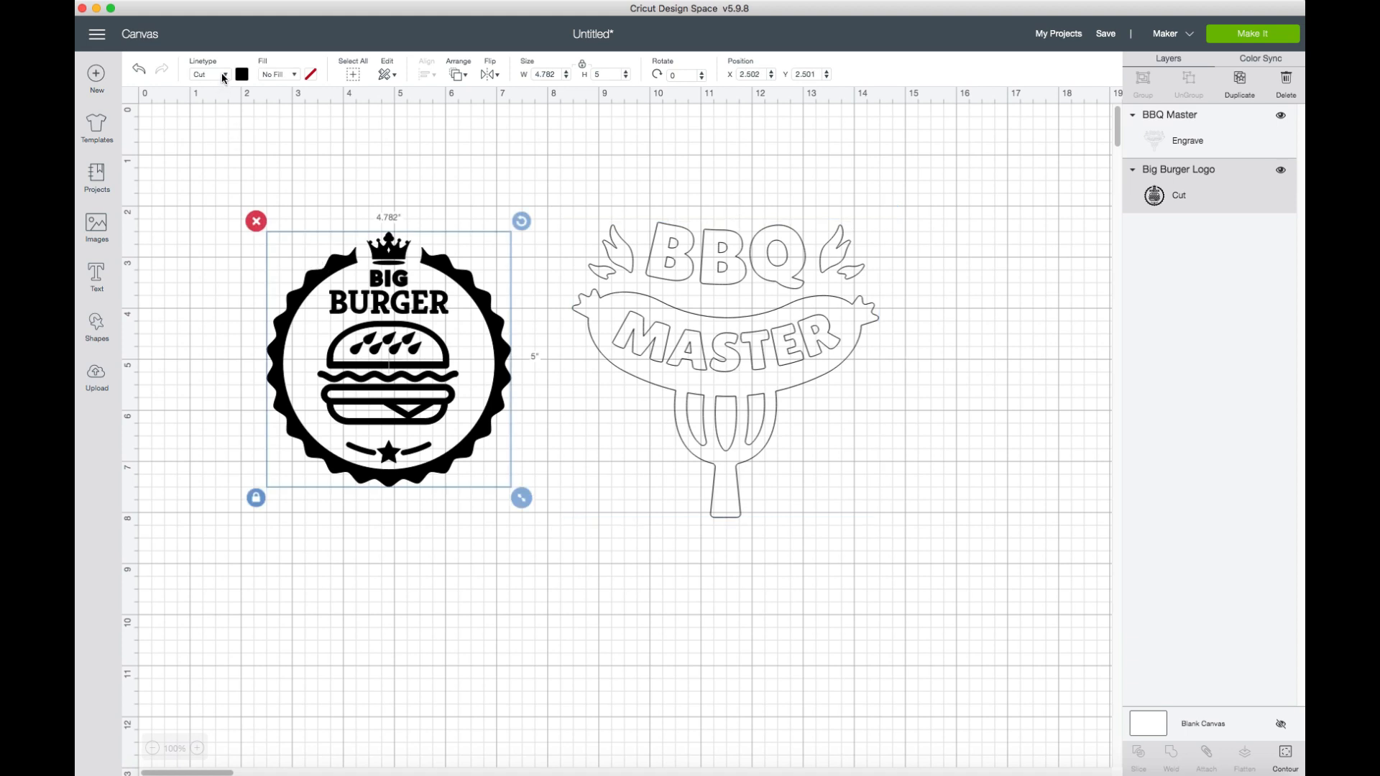
{"action": "left_click", "coordinate": [222, 74]}
{"action": "left_click", "coordinate": [224, 147]}
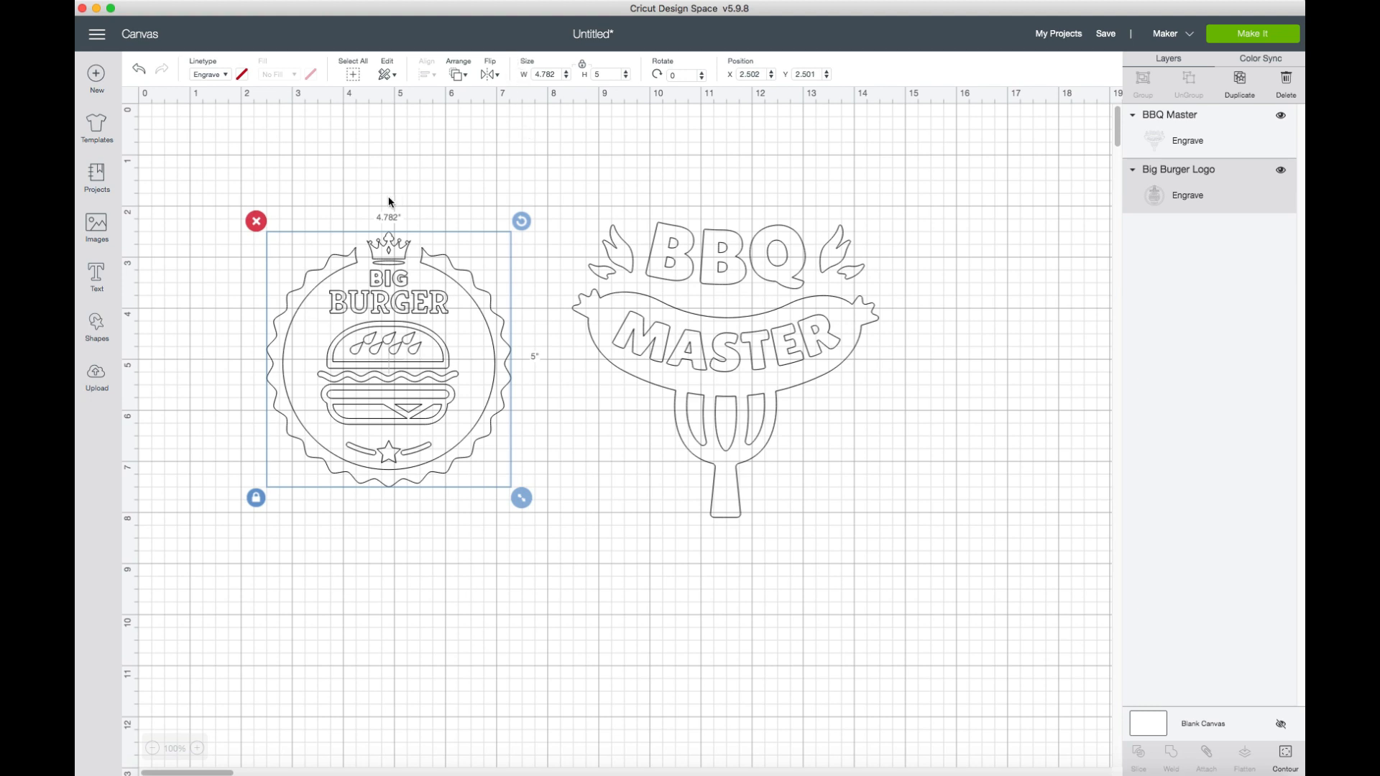
Delete the Big Burger Logo from the canvas.
{"action": "left_click", "coordinate": [268, 225]}
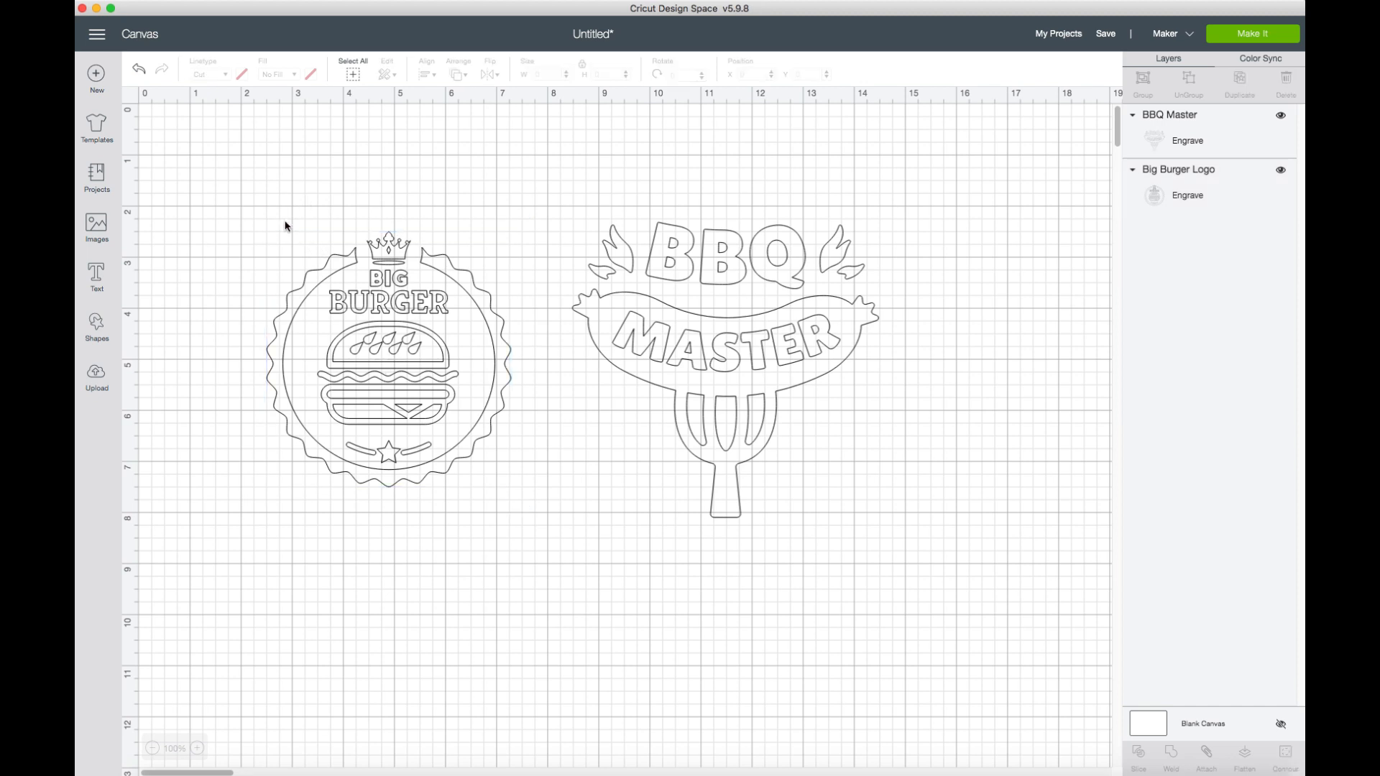
{"action": "left_click", "coordinate": [356, 279]}
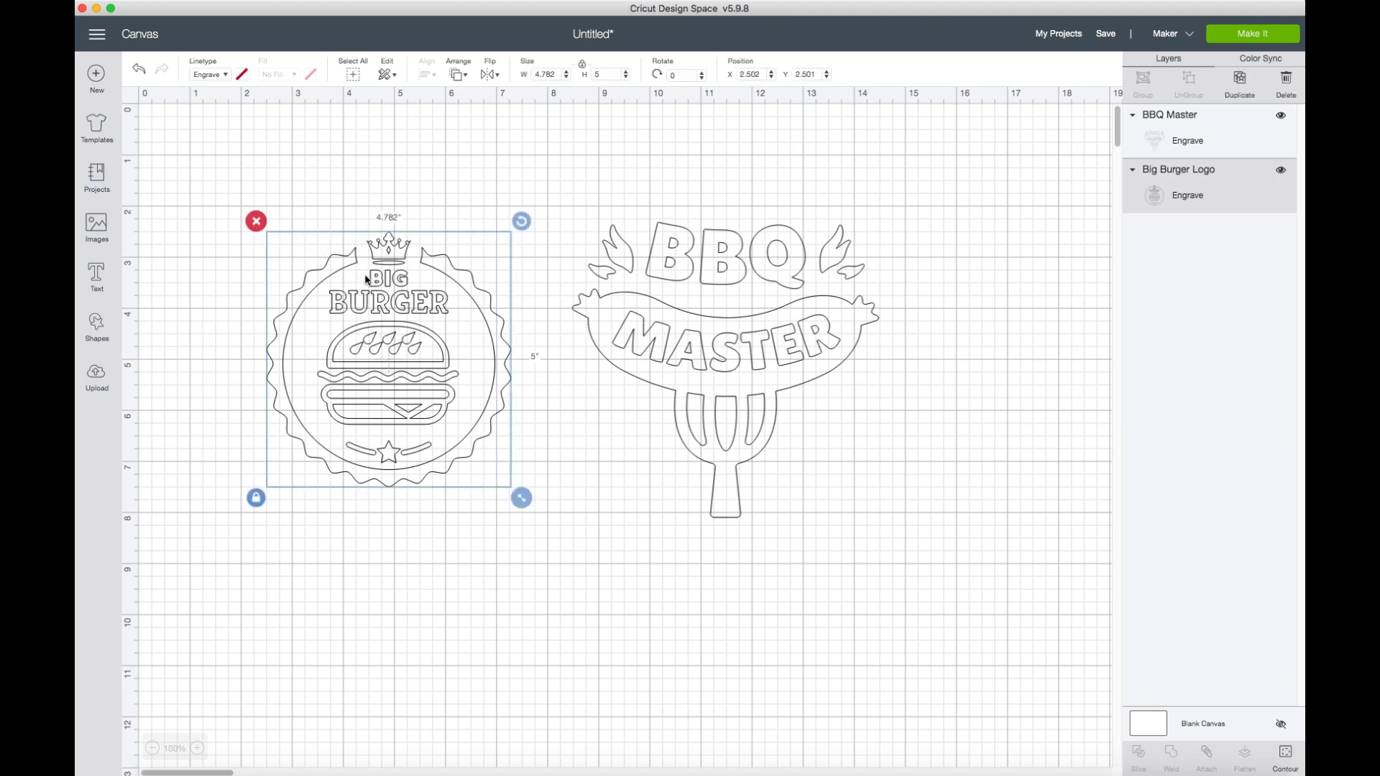
{"action": "left_click", "coordinate": [256, 222]}
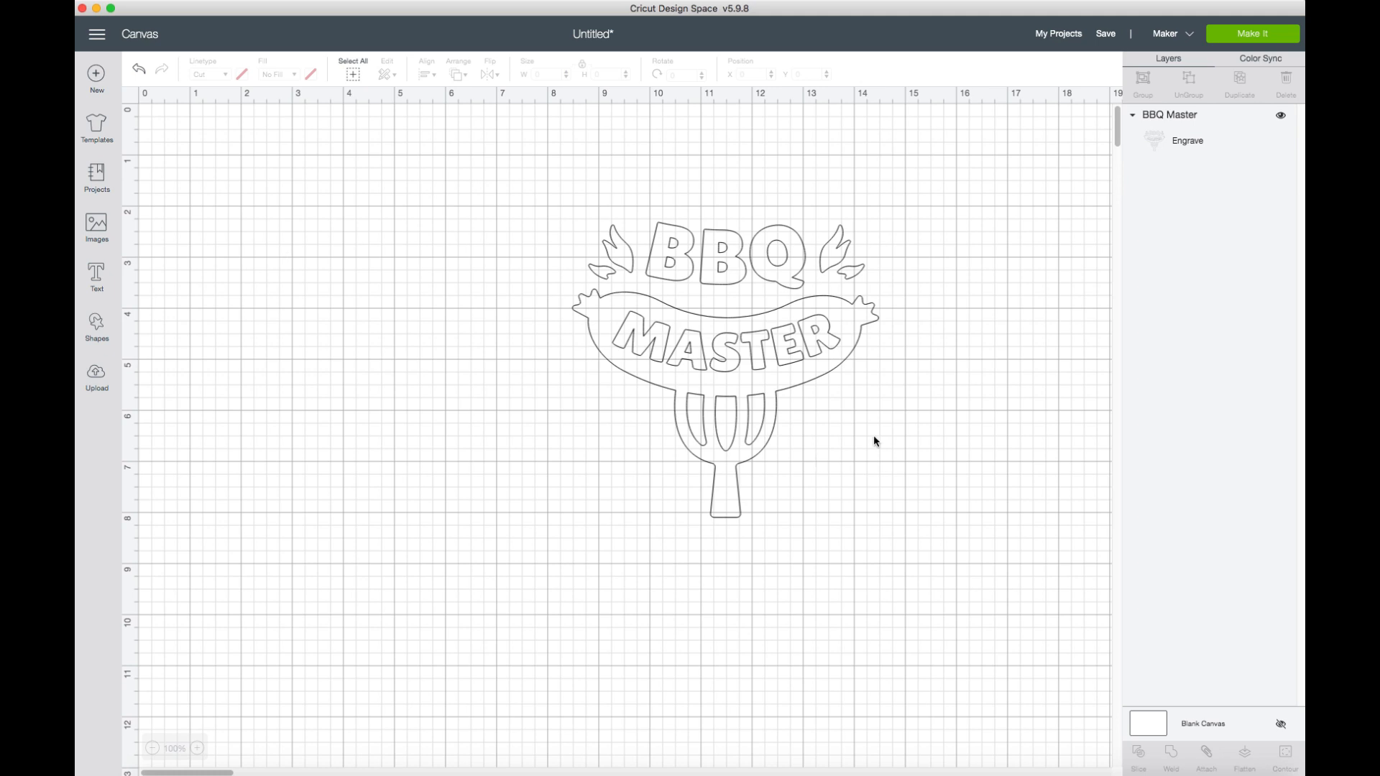
Reposition the BBQ Master image near the canvas's upper edge, at about X 6.15 and Y 0.89 inches.
{"action": "left_click", "coordinate": [819, 340]}
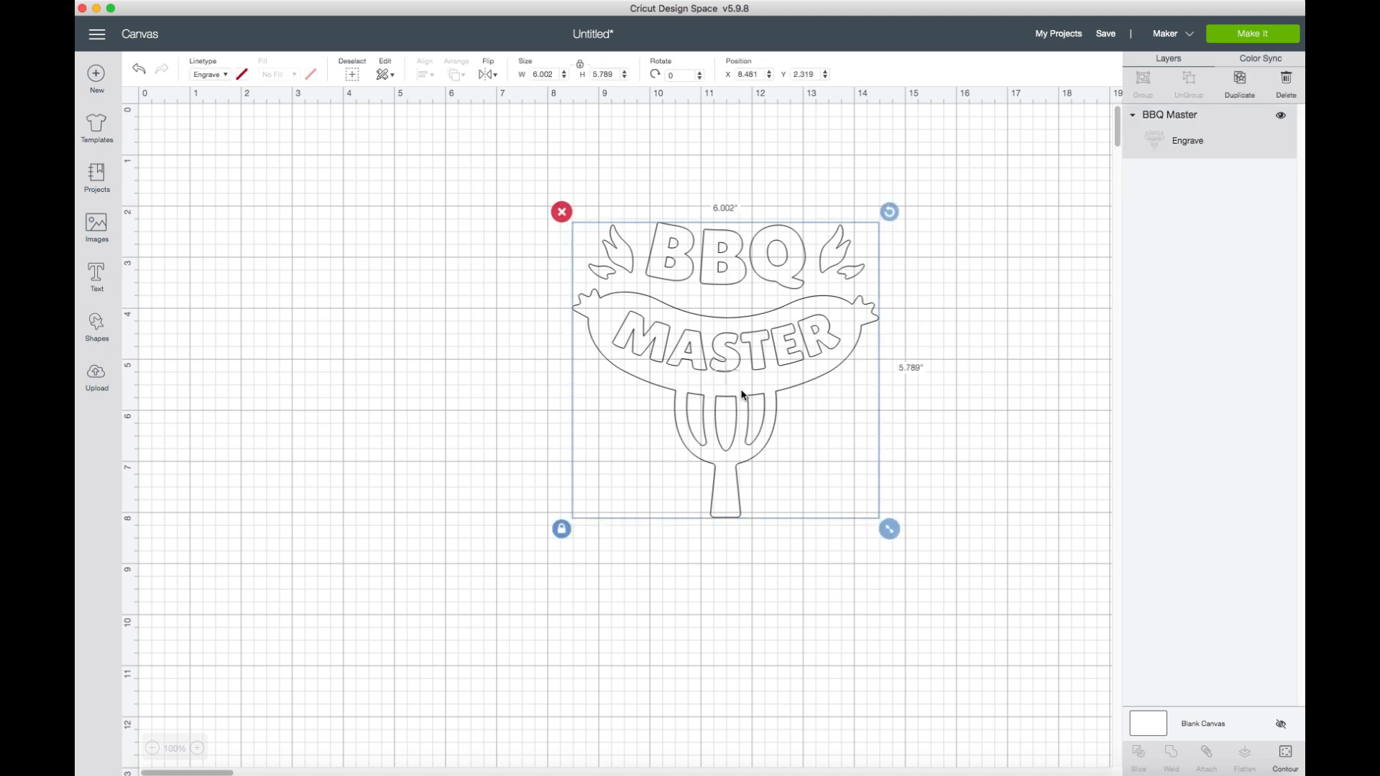
{"action": "left_click_drag", "start_coordinate": [656, 373], "coordinate": [537, 299]}
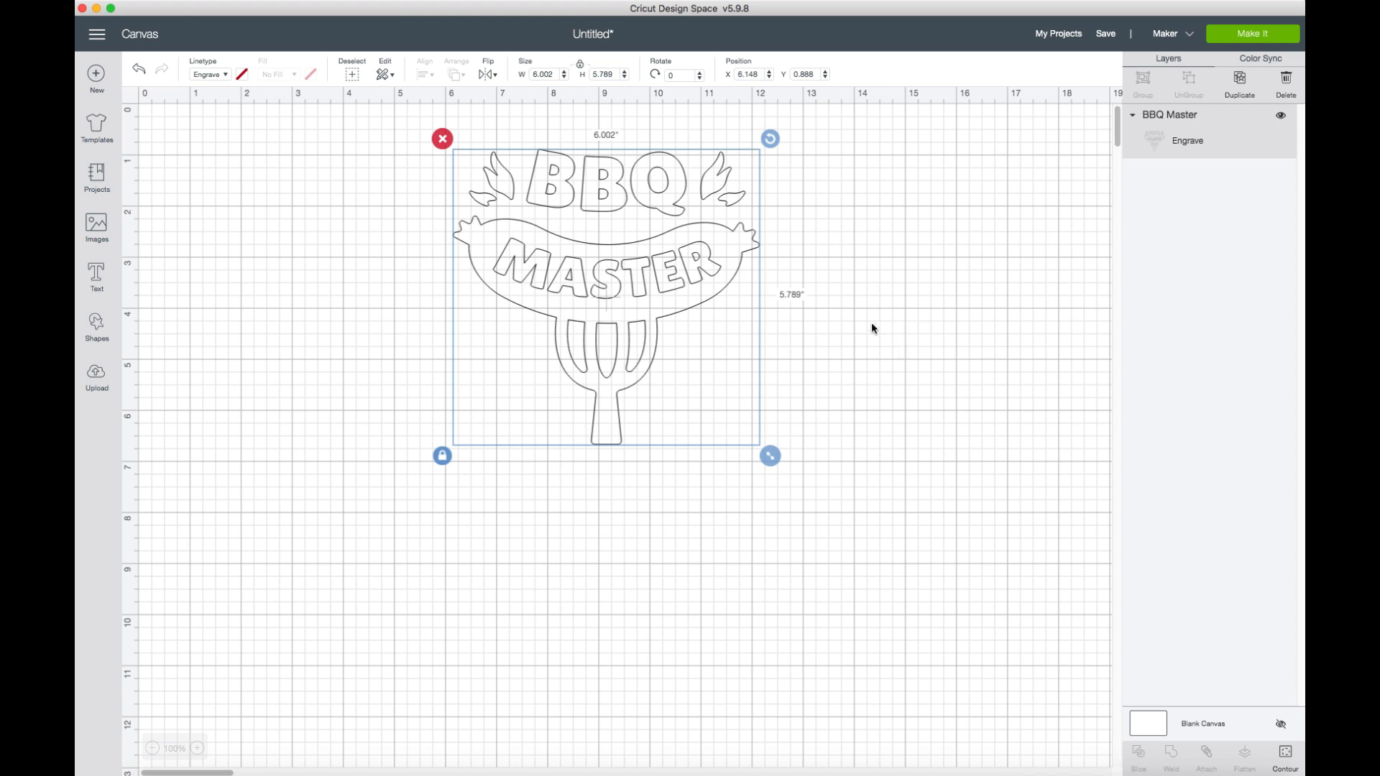
{"action": "left_click", "coordinate": [820, 303]}
{"action": "left_click", "coordinate": [604, 215]}
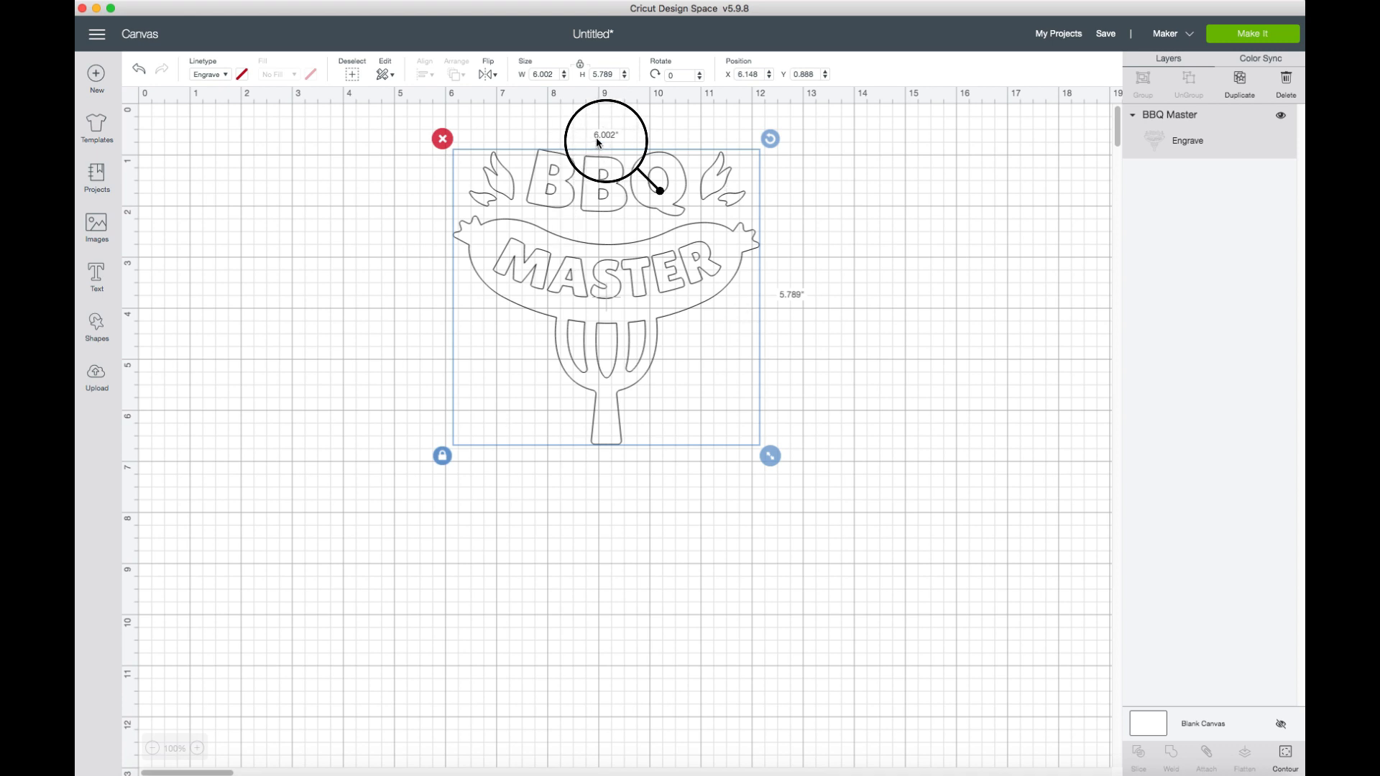
{"action": "left_click", "coordinate": [866, 324]}
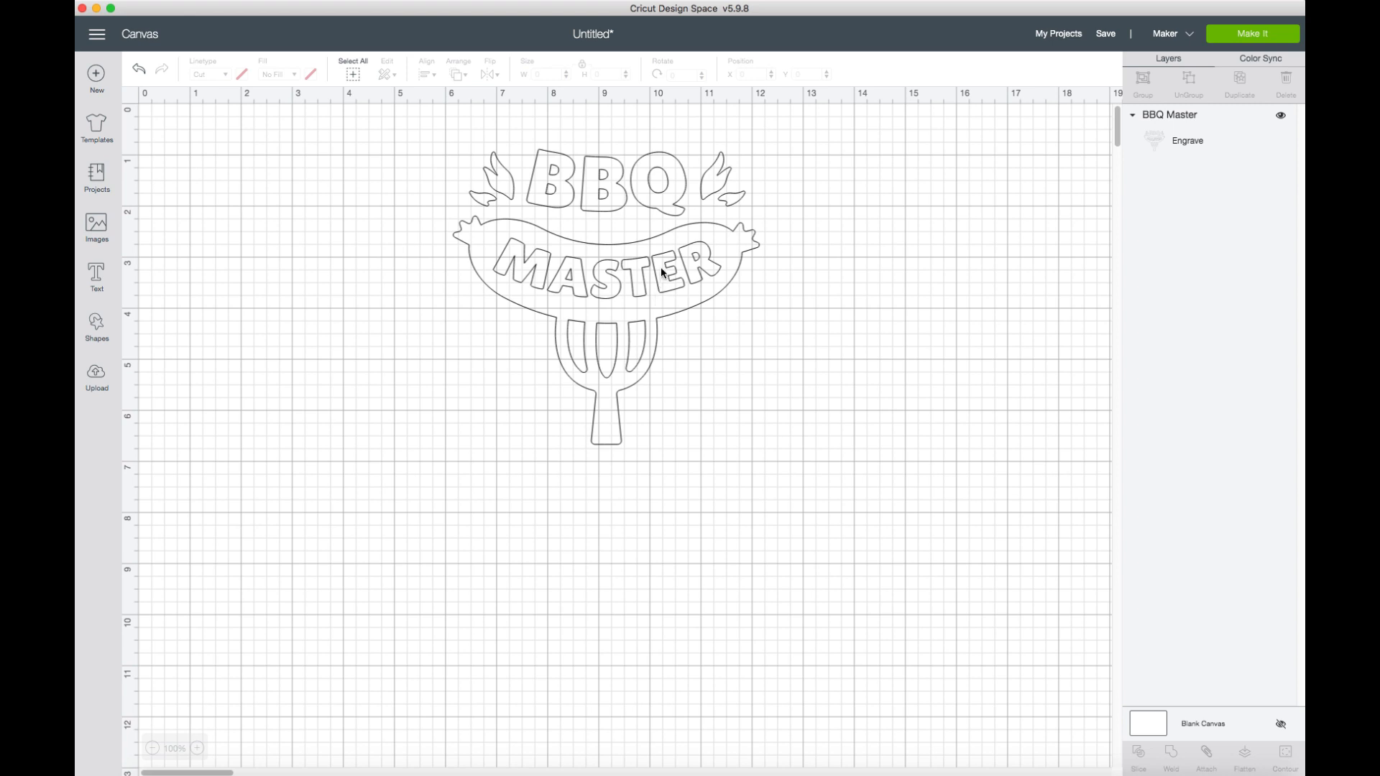
Scale the BBQ Master image down proportionally to about 2.25 inches wide by 2.17 inches high.
{"action": "left_click", "coordinate": [684, 300]}
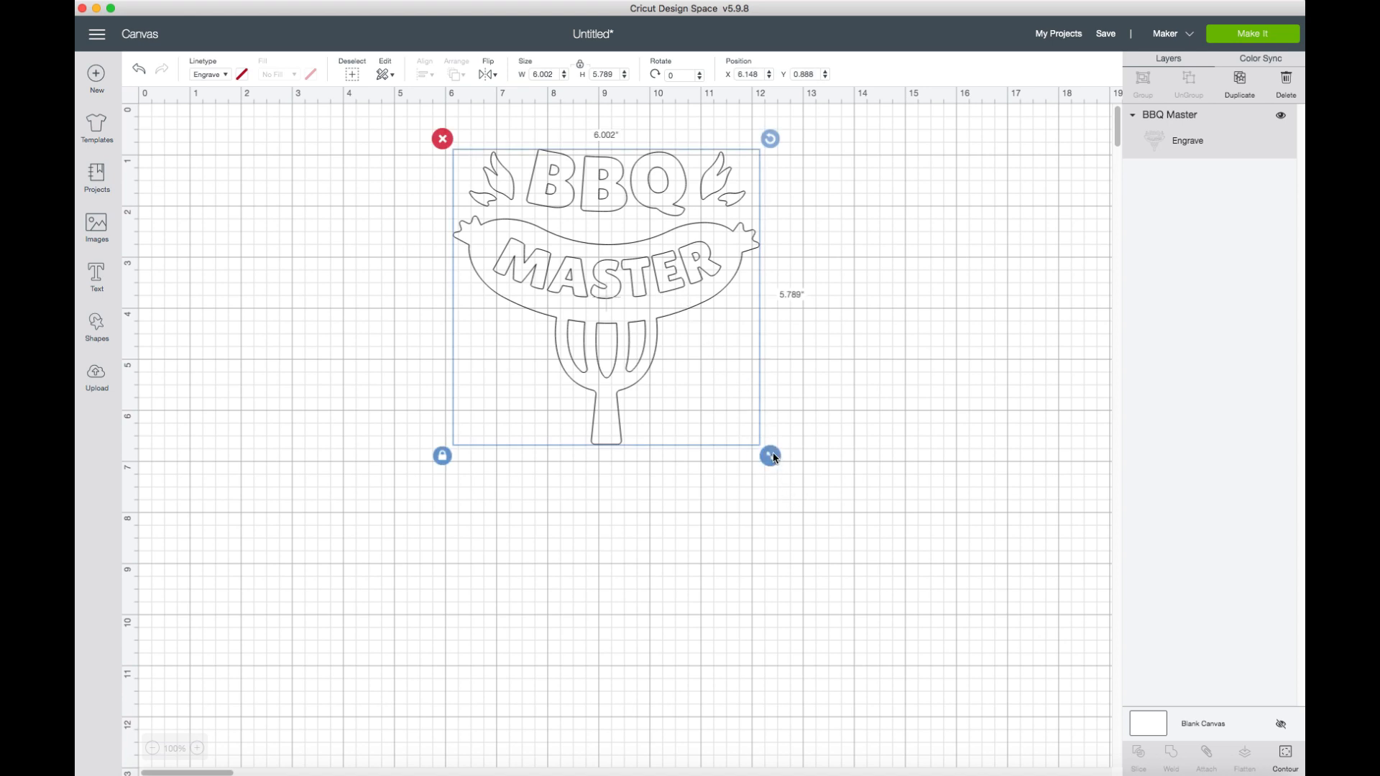
{"action": "left_click_drag", "start_coordinate": [774, 456], "coordinate": [662, 352]}
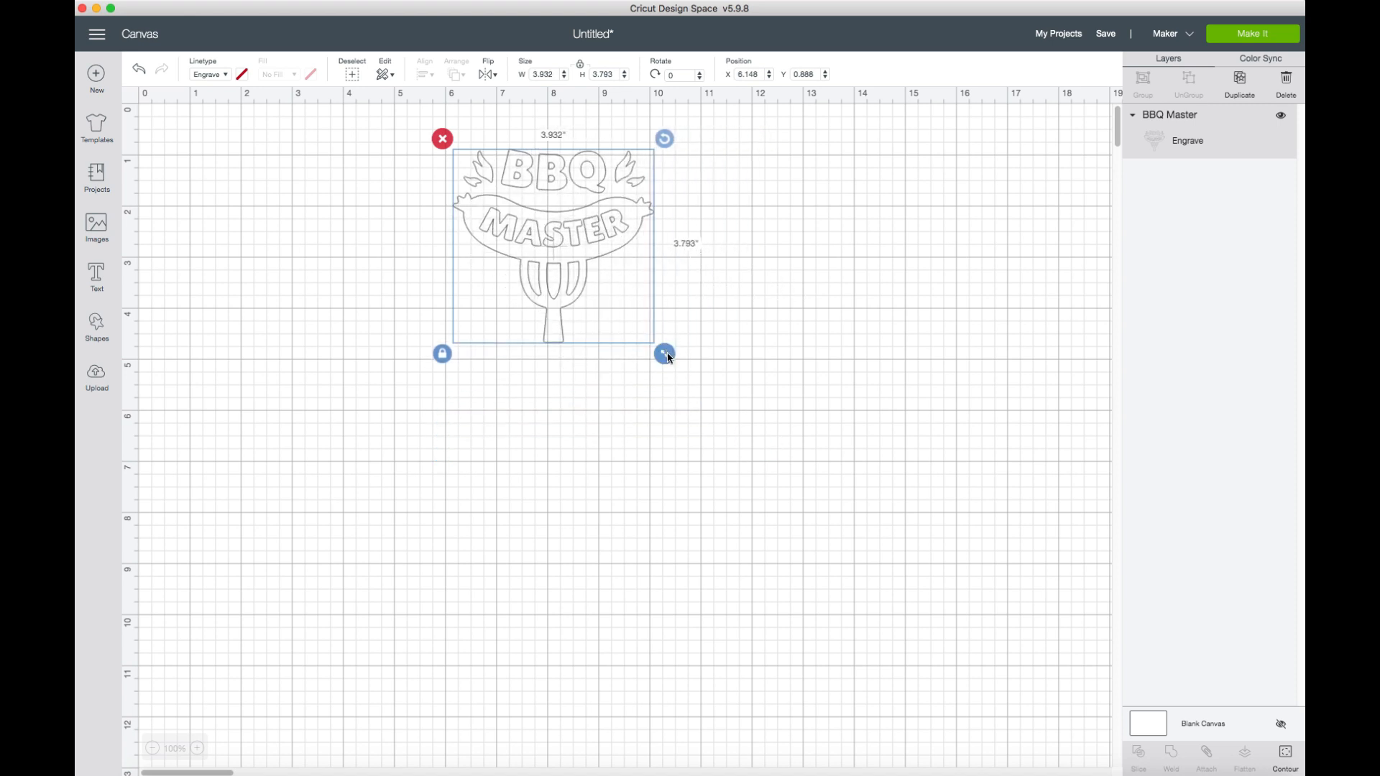
{"action": "left_click", "coordinate": [548, 74]}
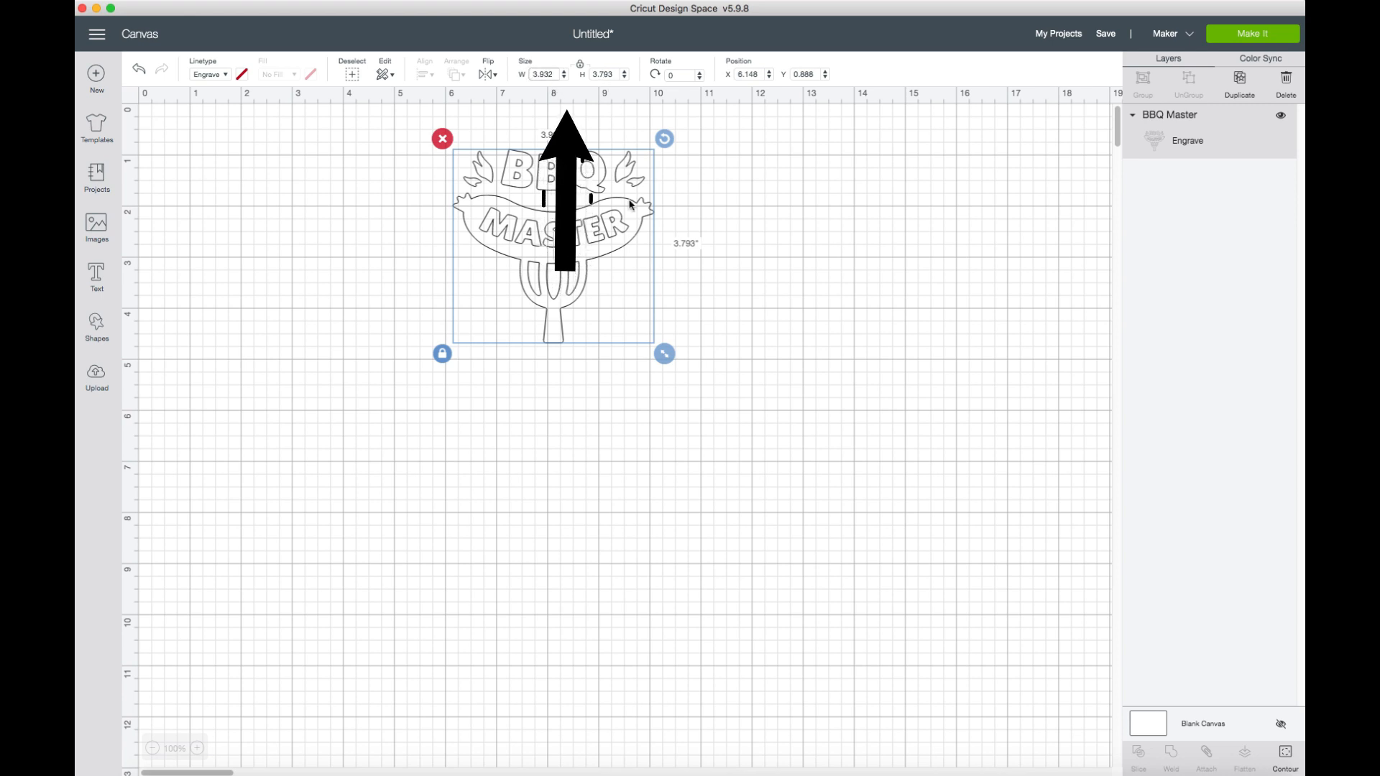
{"action": "mouse_move", "coordinate": [662, 352]}
{"action": "left_mouse_down"}
{"action": "mouse_move", "coordinate": [732, 395]}
{"action": "mouse_move", "coordinate": [629, 338]}
{"action": "mouse_move", "coordinate": [580, 276]}
{"action": "left_mouse_up"}
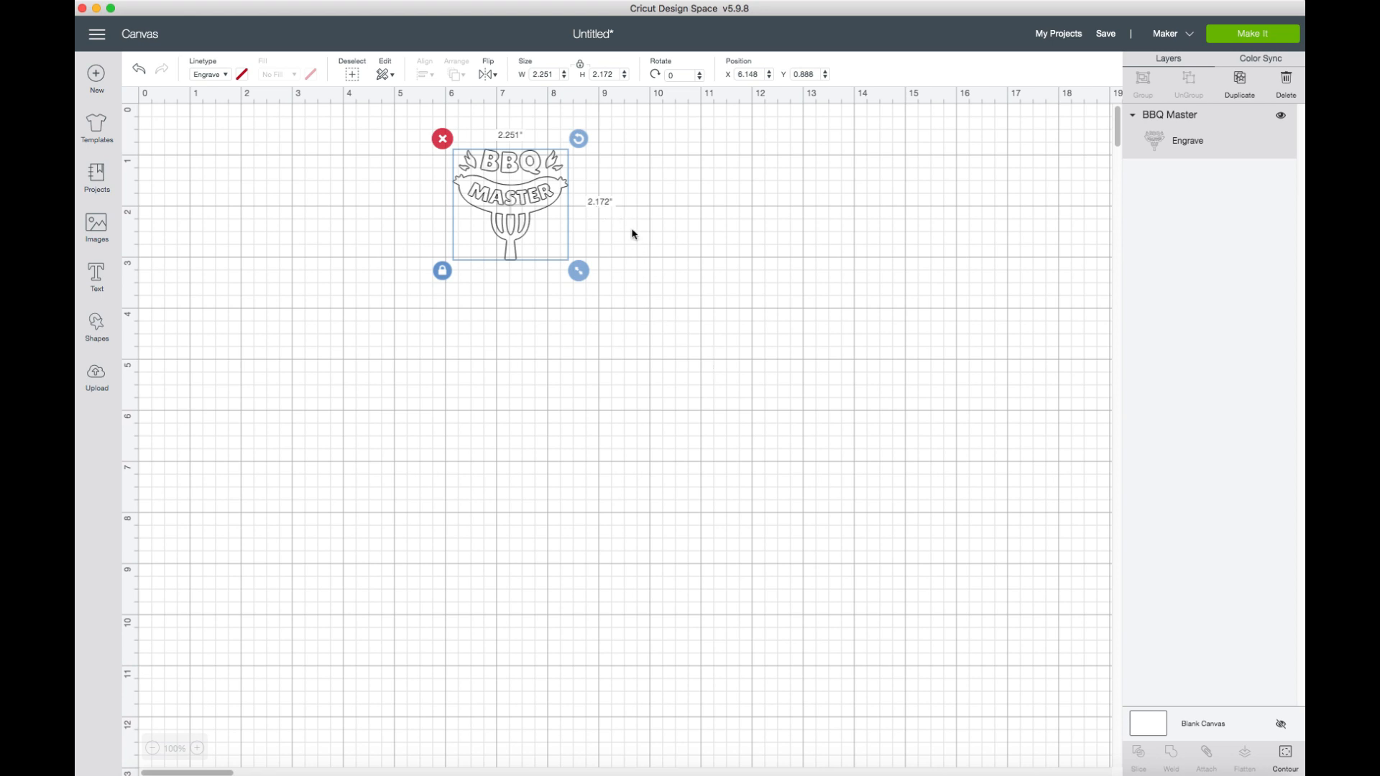
{"action": "left_click", "coordinate": [677, 260]}
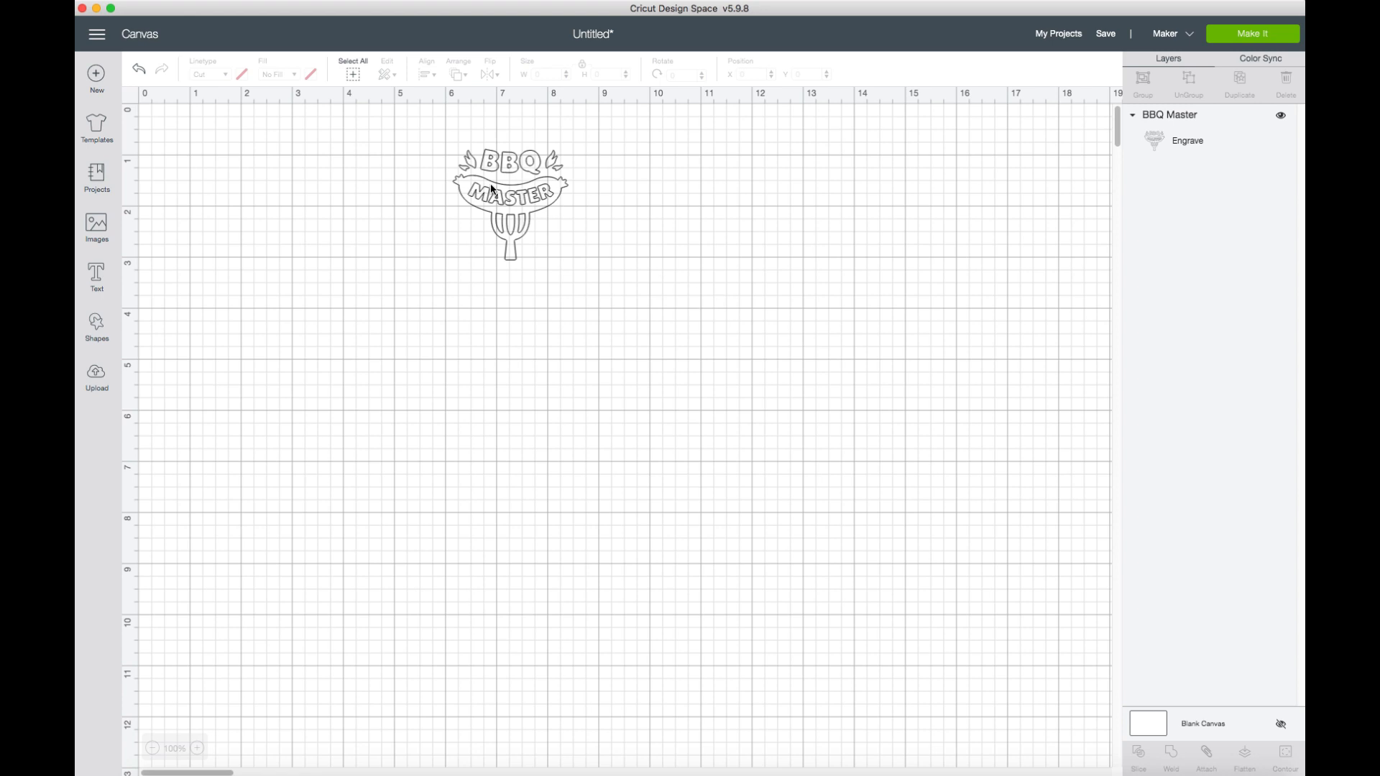
Duplicate the scaled-down BBQ Master image.
{"action": "left_click", "coordinate": [523, 213]}
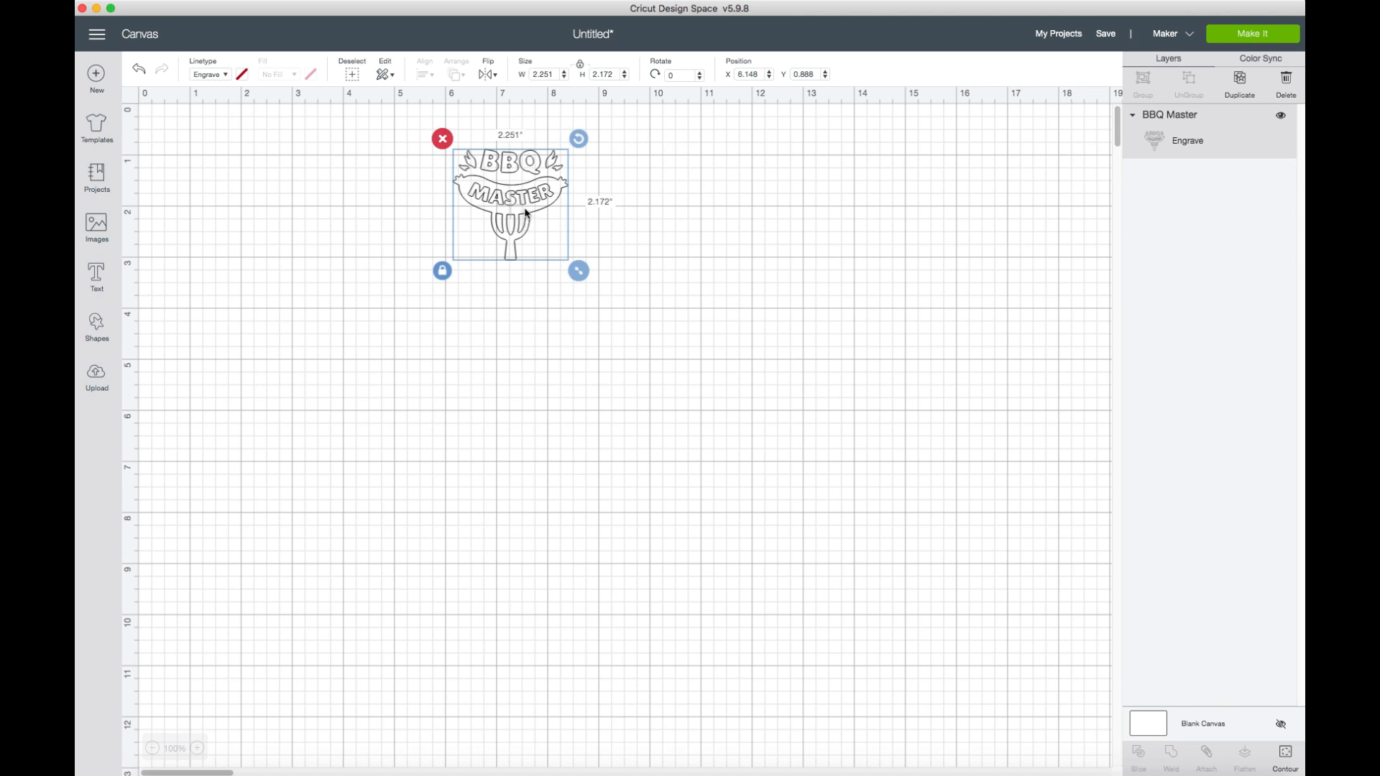
{"action": "left_click", "coordinate": [719, 268]}
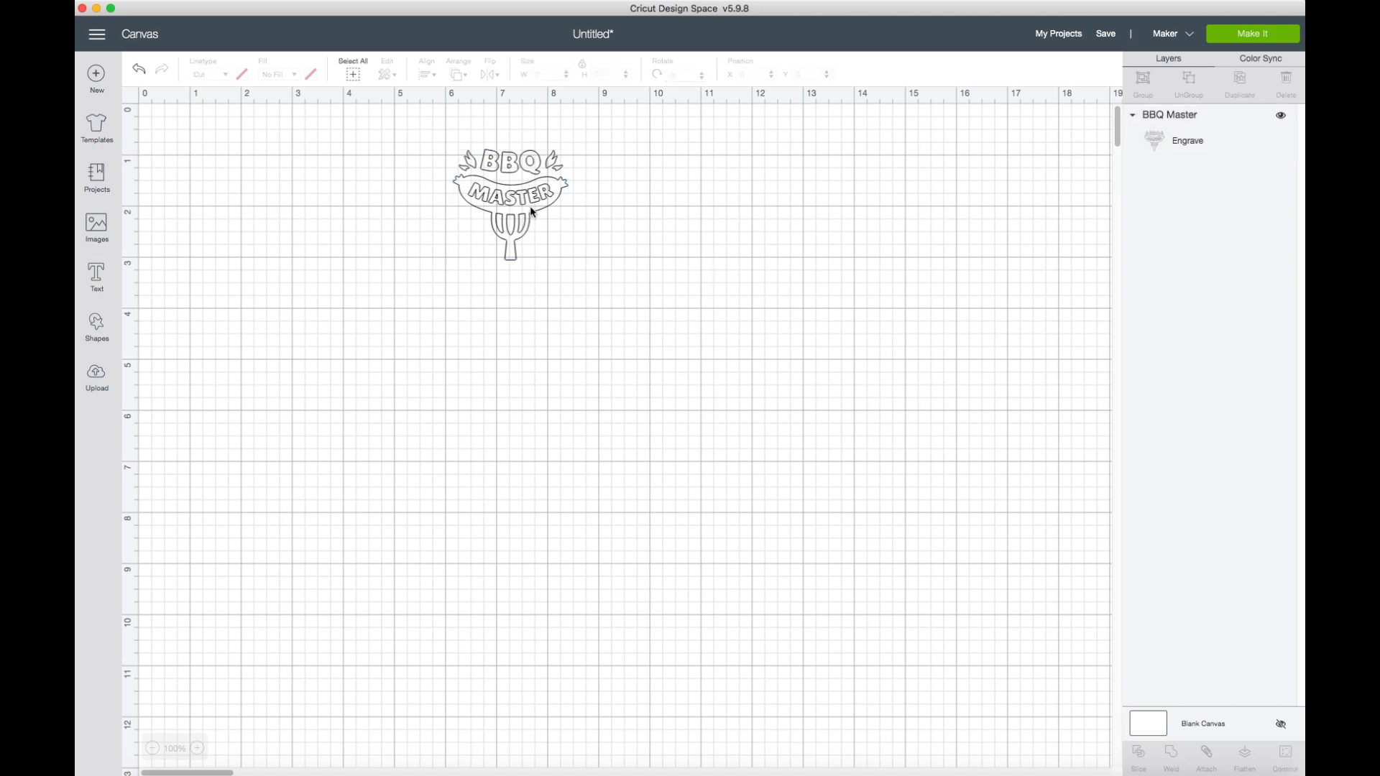
{"action": "left_click", "coordinate": [531, 213]}
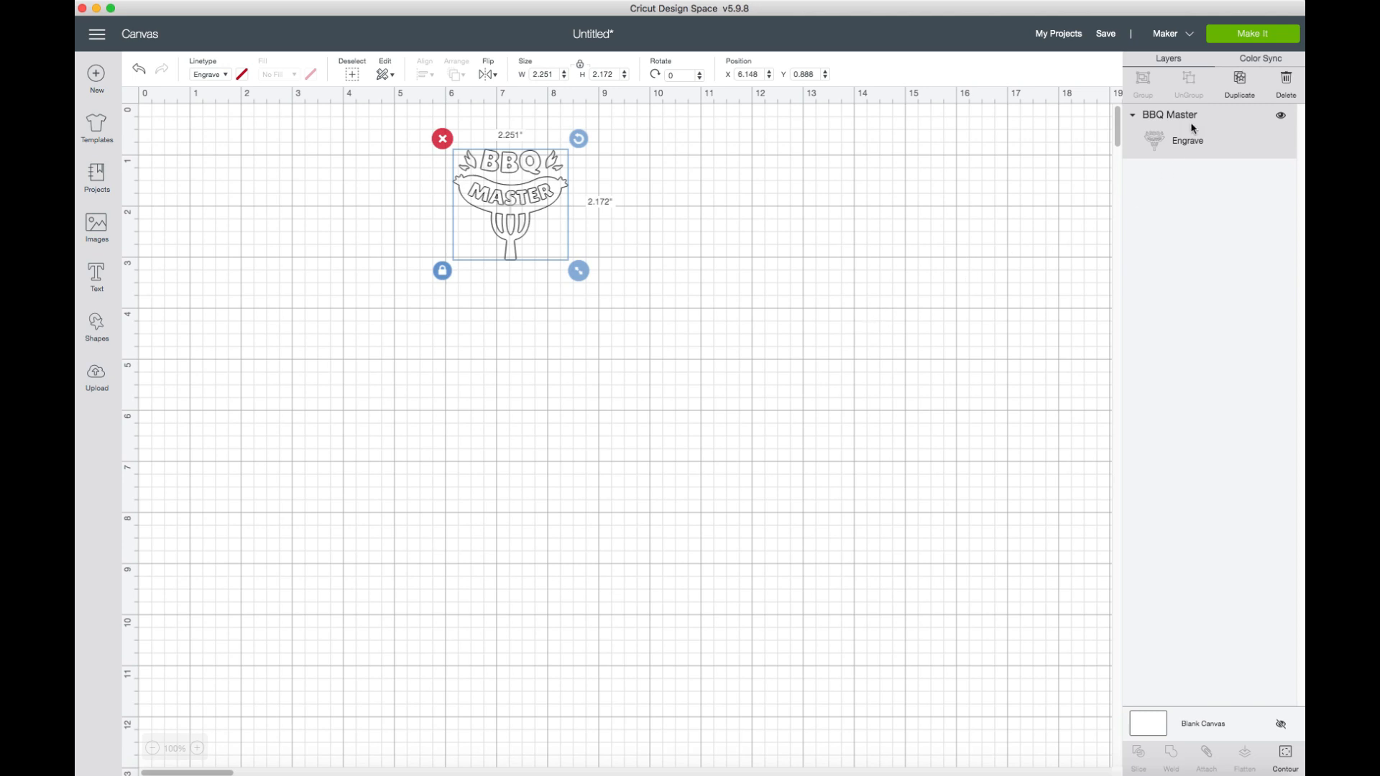
{"action": "left_click", "coordinate": [1246, 88]}
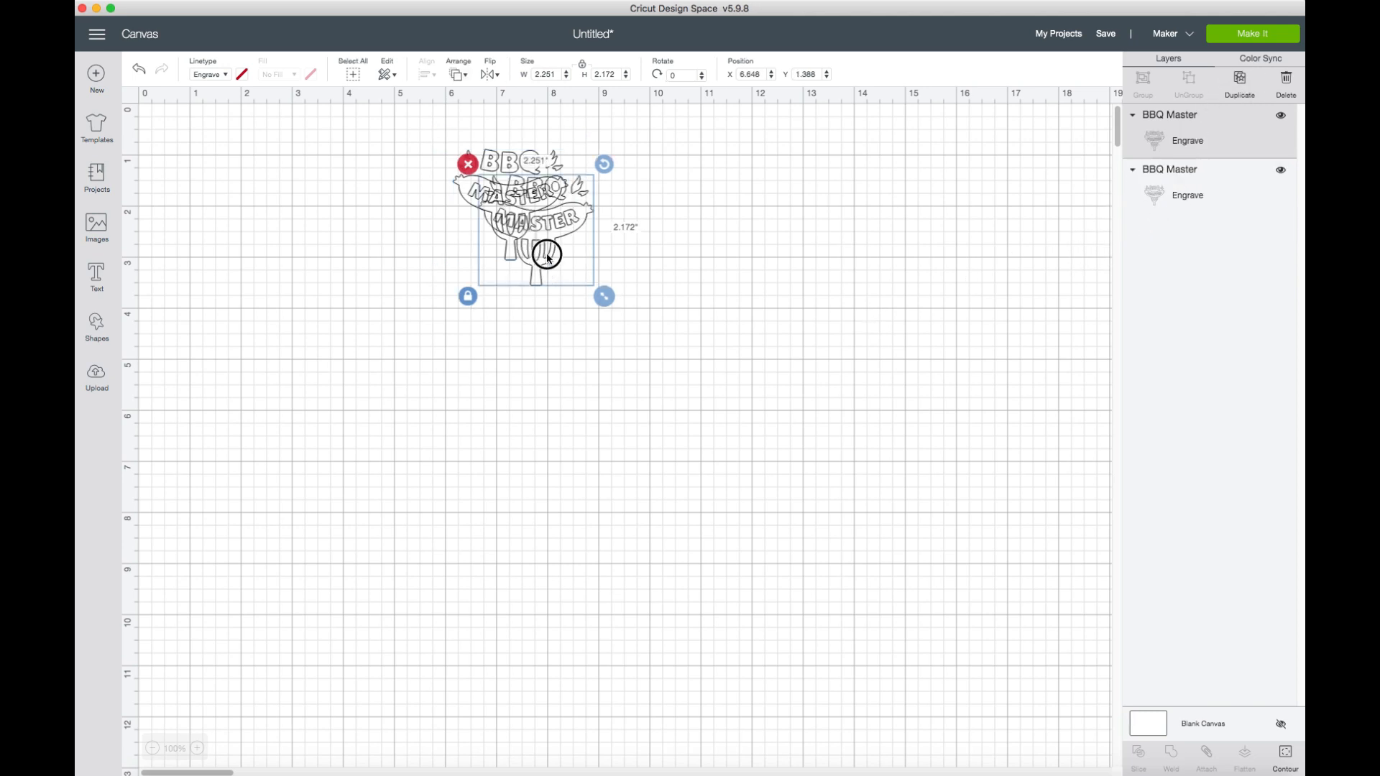
Place the duplicated BBQ Master beside the original, and add a third copy below them at about X 8.12 and Y 3.99 inches.
{"action": "left_click_drag", "start_coordinate": [546, 258], "coordinate": [709, 262]}
{"action": "left_click", "coordinate": [500, 215]}
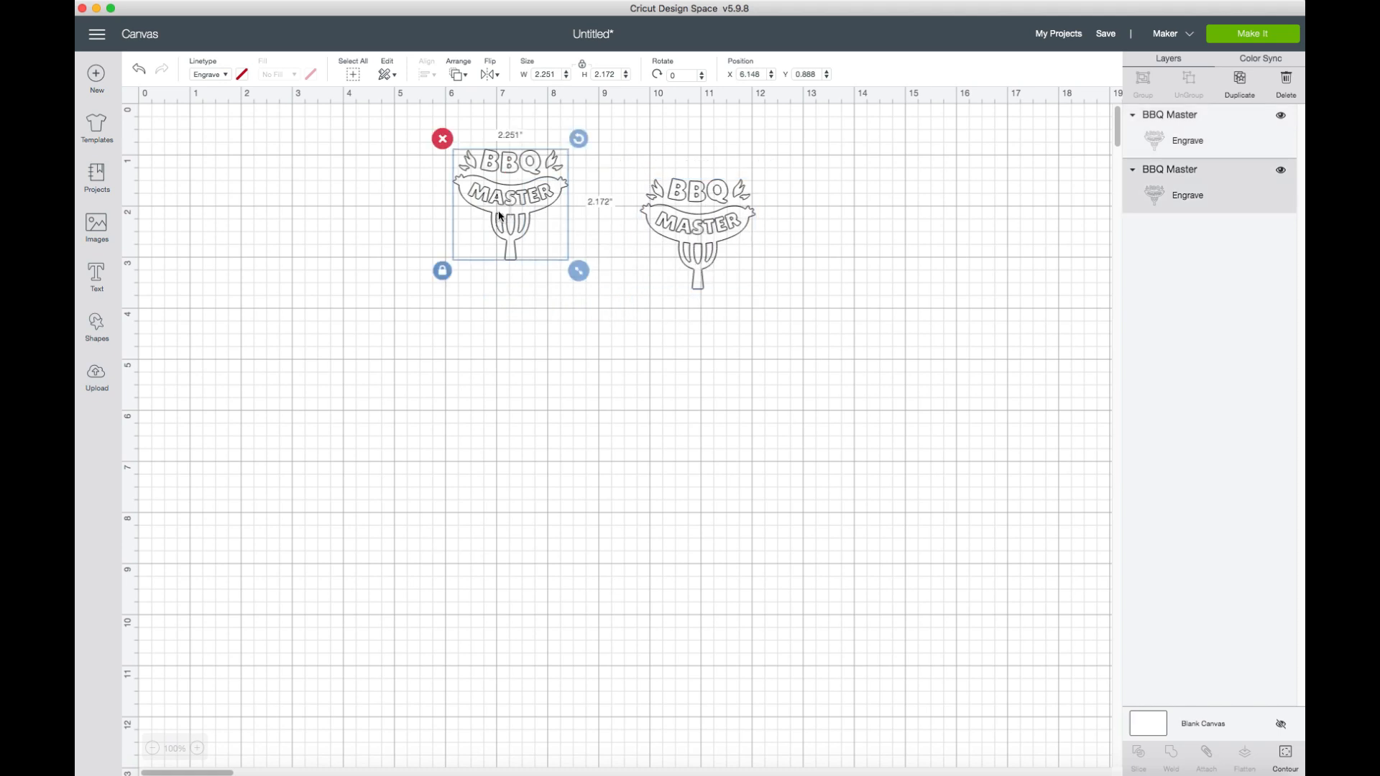
{"action": "right_click", "coordinate": [500, 215]}
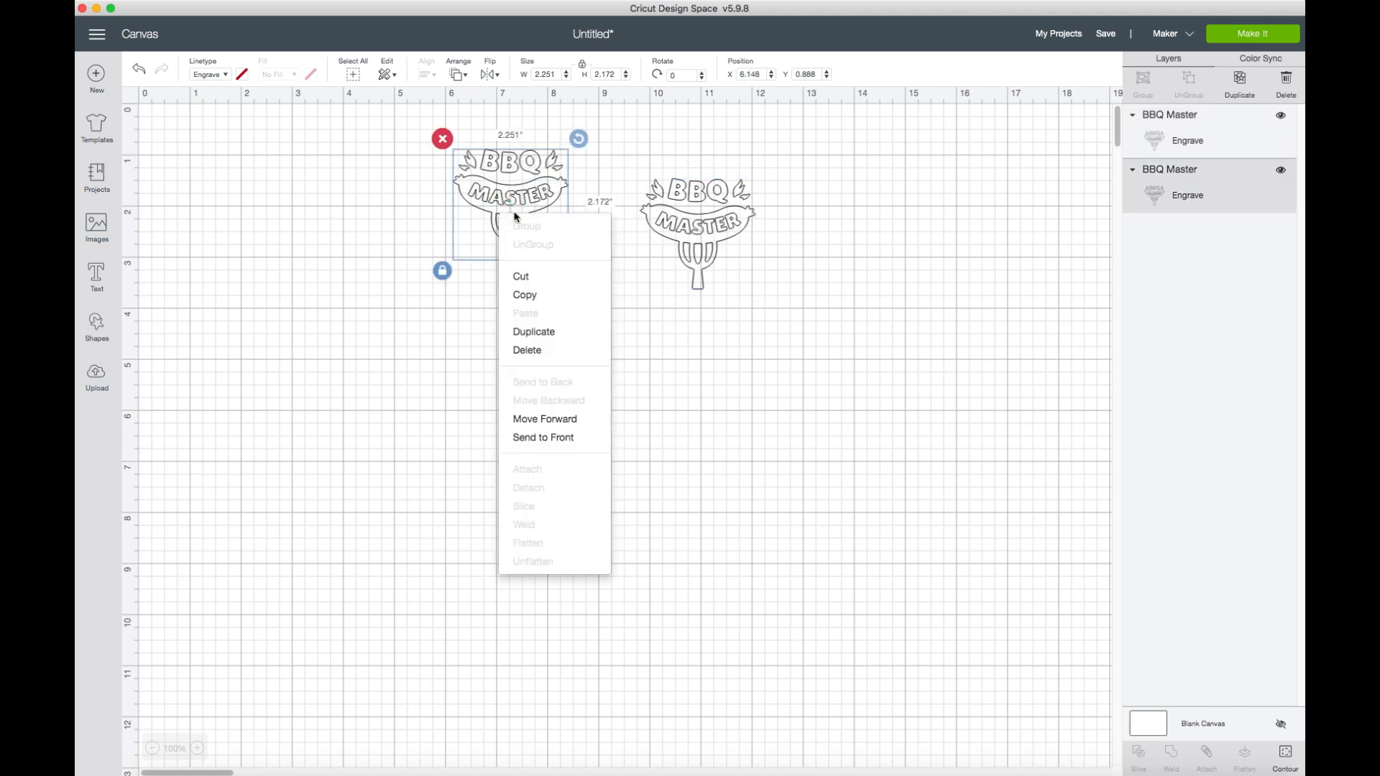
{"action": "left_click", "coordinate": [570, 338]}
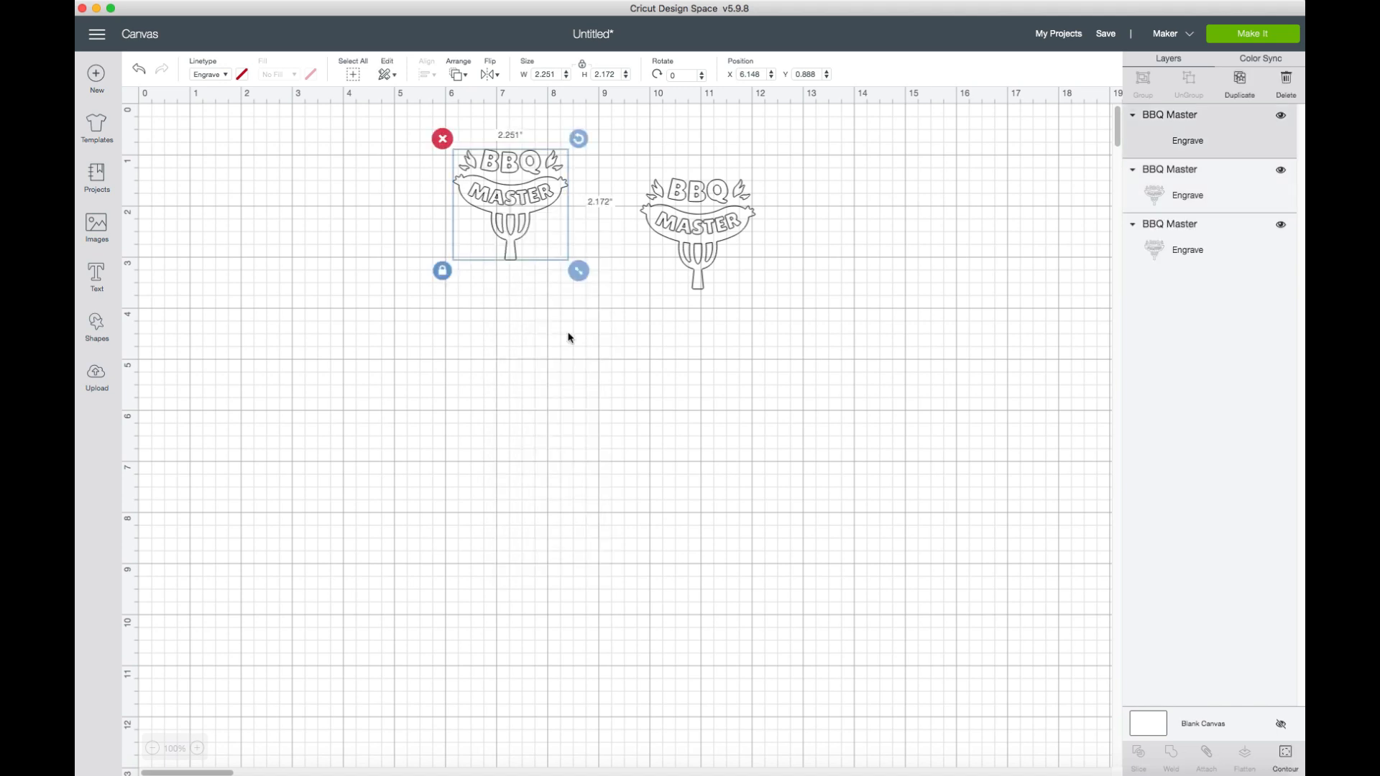
{"action": "left_click_drag", "start_coordinate": [561, 263], "coordinate": [639, 384]}
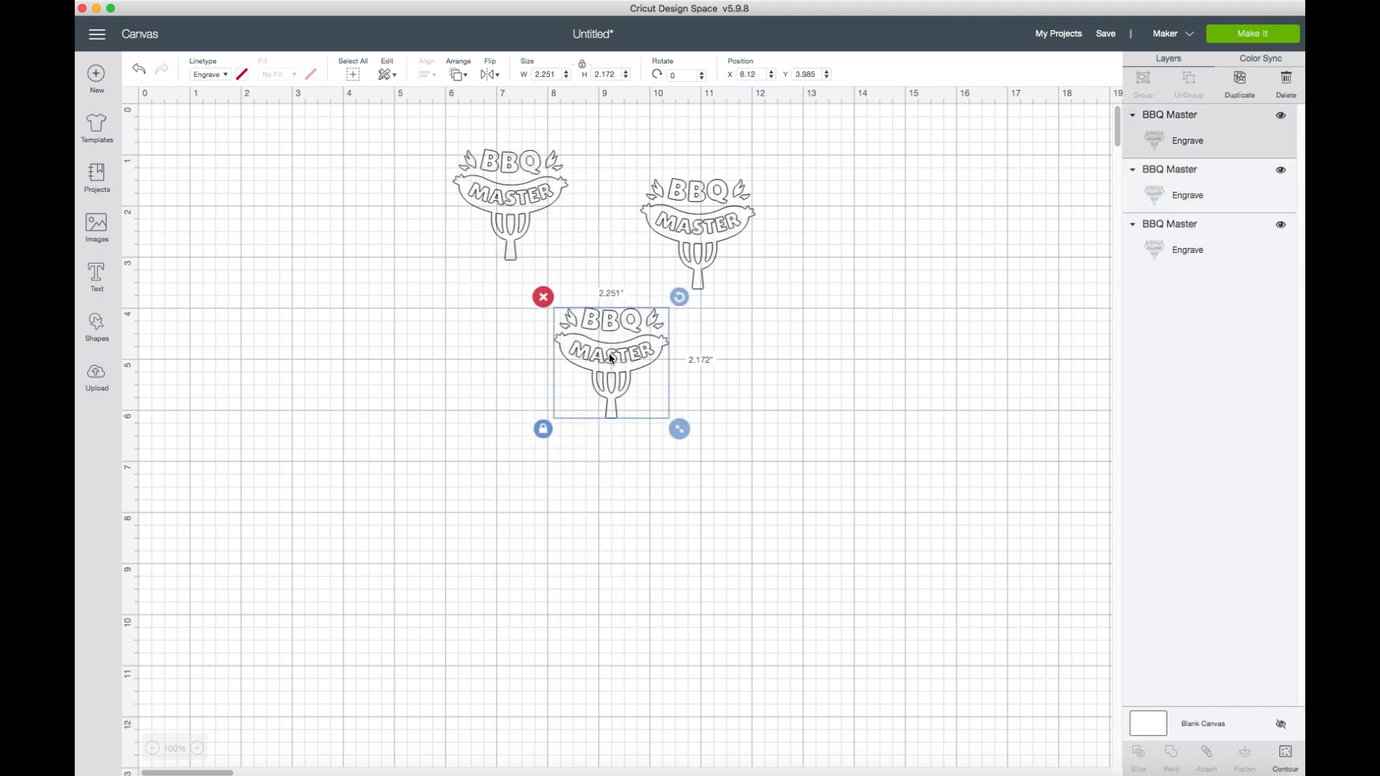
Add a fourth BBQ Master copy beside the lower one, and move the original to about X 7.36 and Y 1.53 inches.
{"action": "left_click", "coordinate": [516, 206]}
{"action": "right_click", "coordinate": [518, 204]}
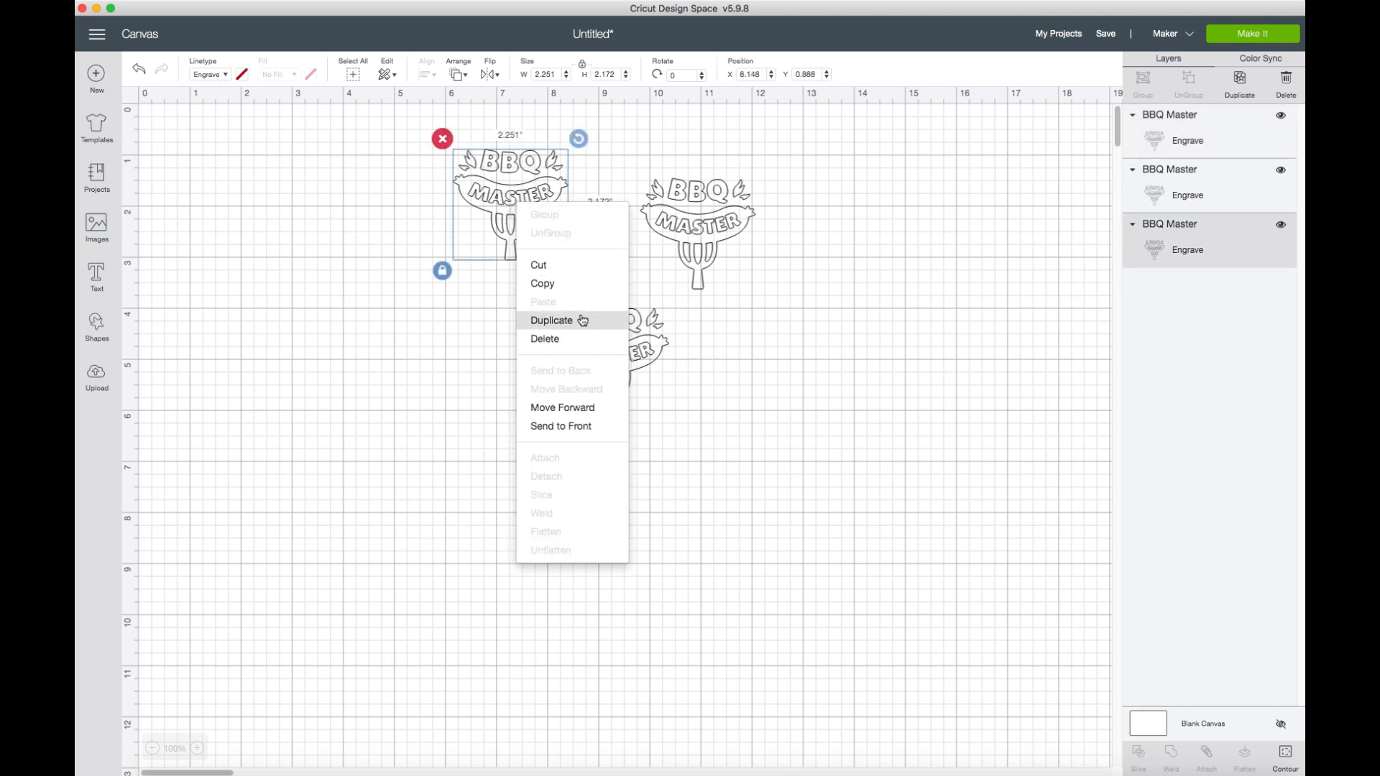
{"action": "left_click", "coordinate": [575, 320]}
{"action": "left_click_drag", "start_coordinate": [585, 255], "coordinate": [769, 354]}
{"action": "left_click_drag", "start_coordinate": [526, 189], "coordinate": [588, 224]}
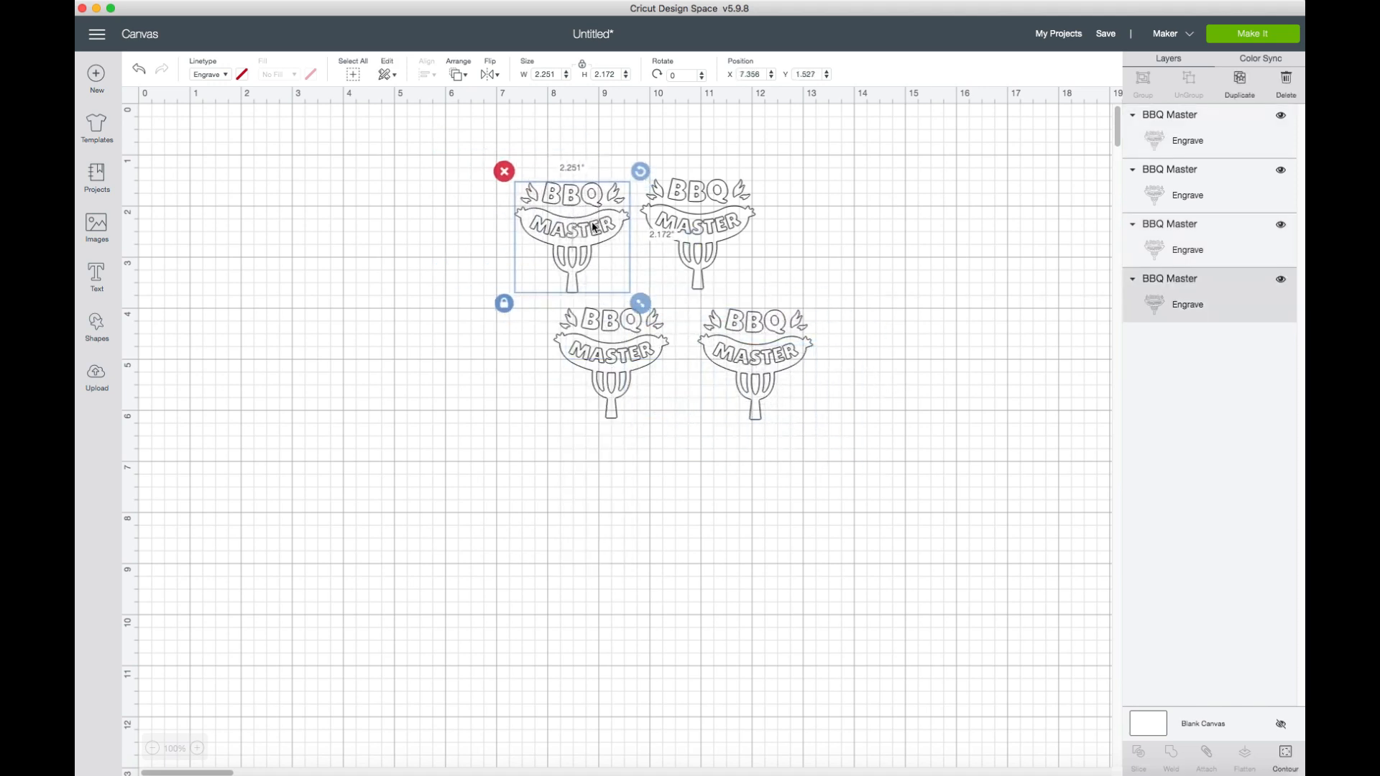
{"action": "left_click", "coordinate": [865, 245]}
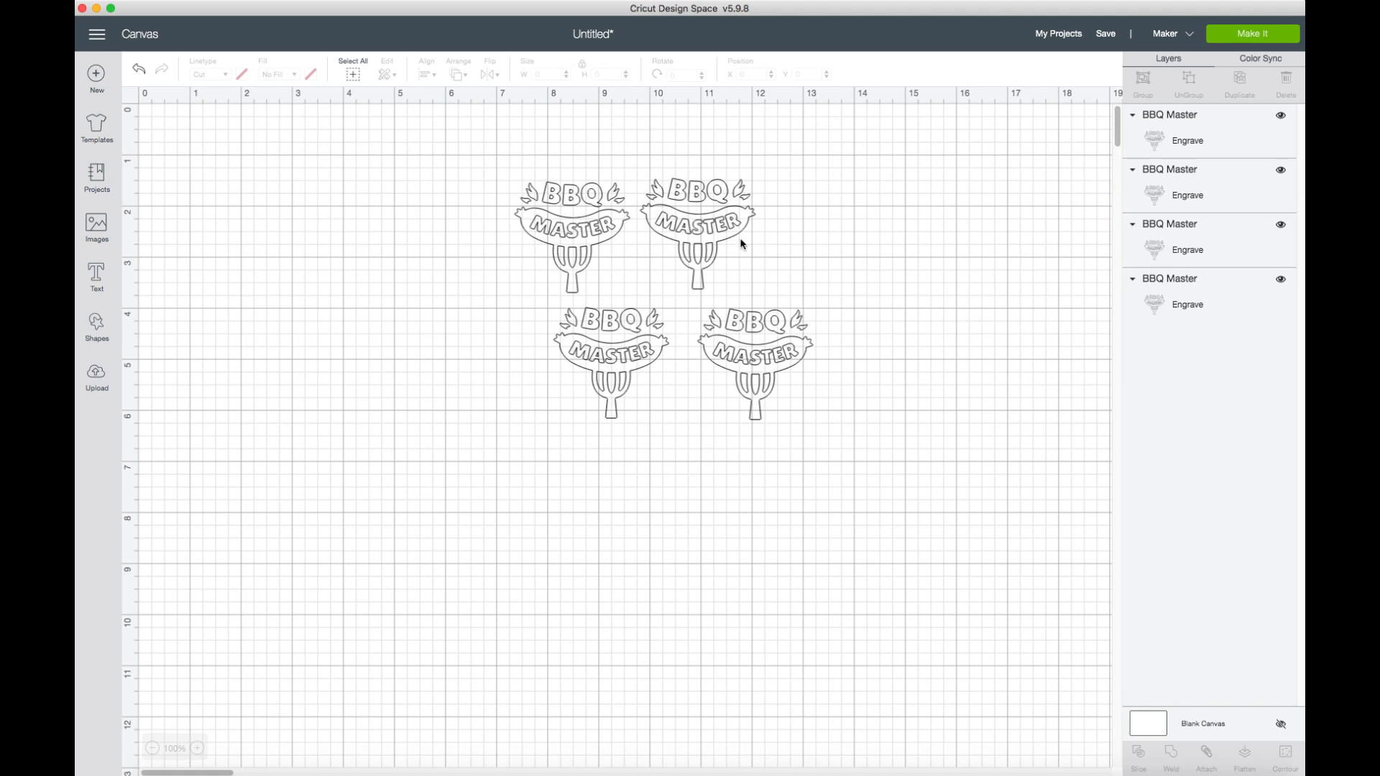
{"action": "left_click", "coordinate": [613, 216]}
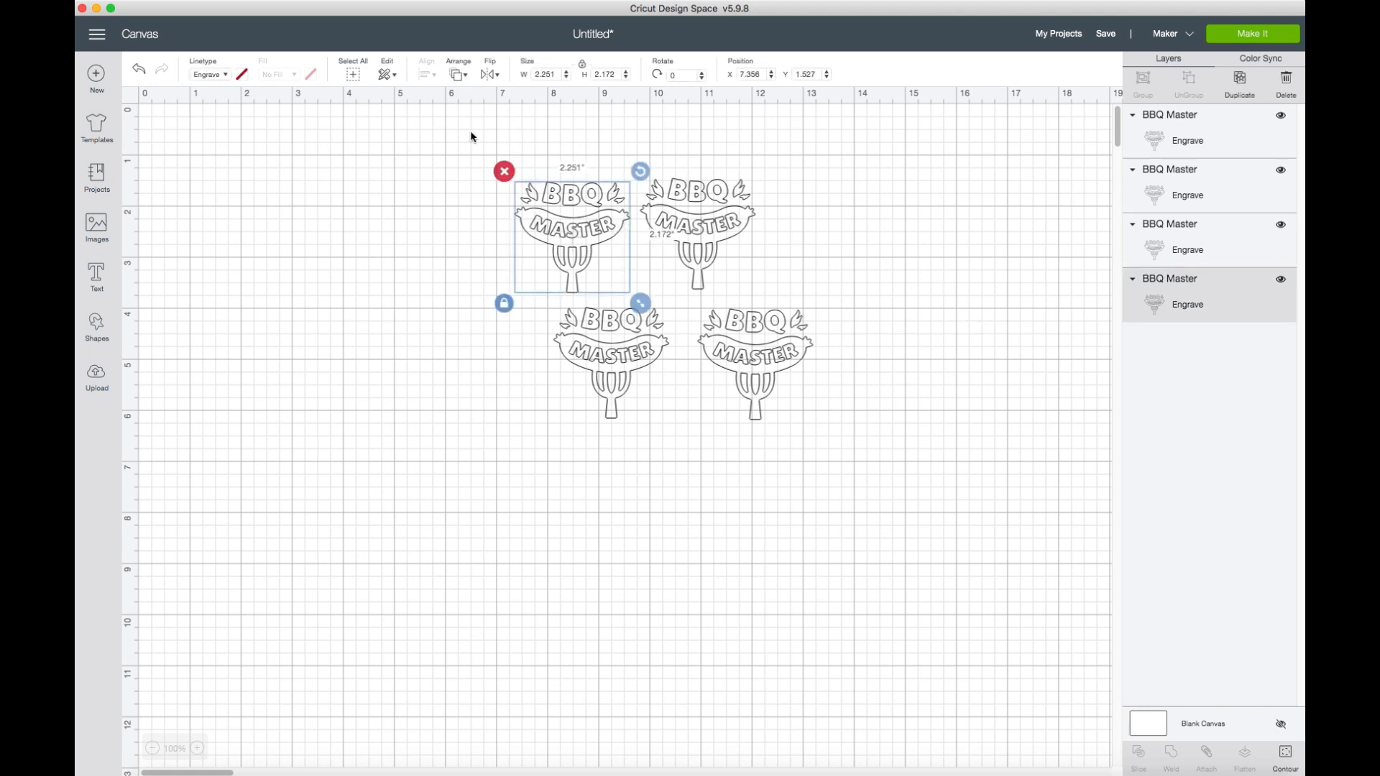
{"action": "left_click", "coordinate": [356, 75]}
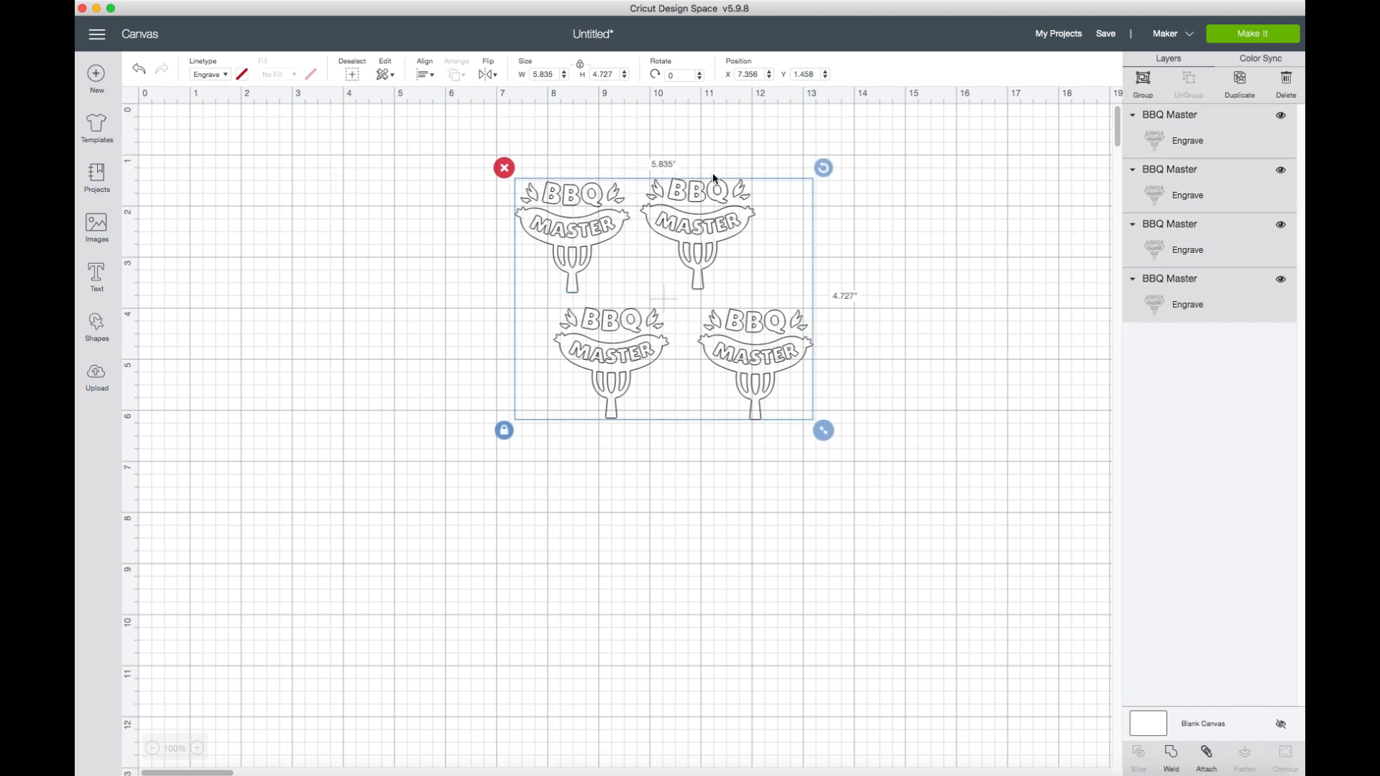
{"action": "left_click", "coordinate": [1009, 313]}
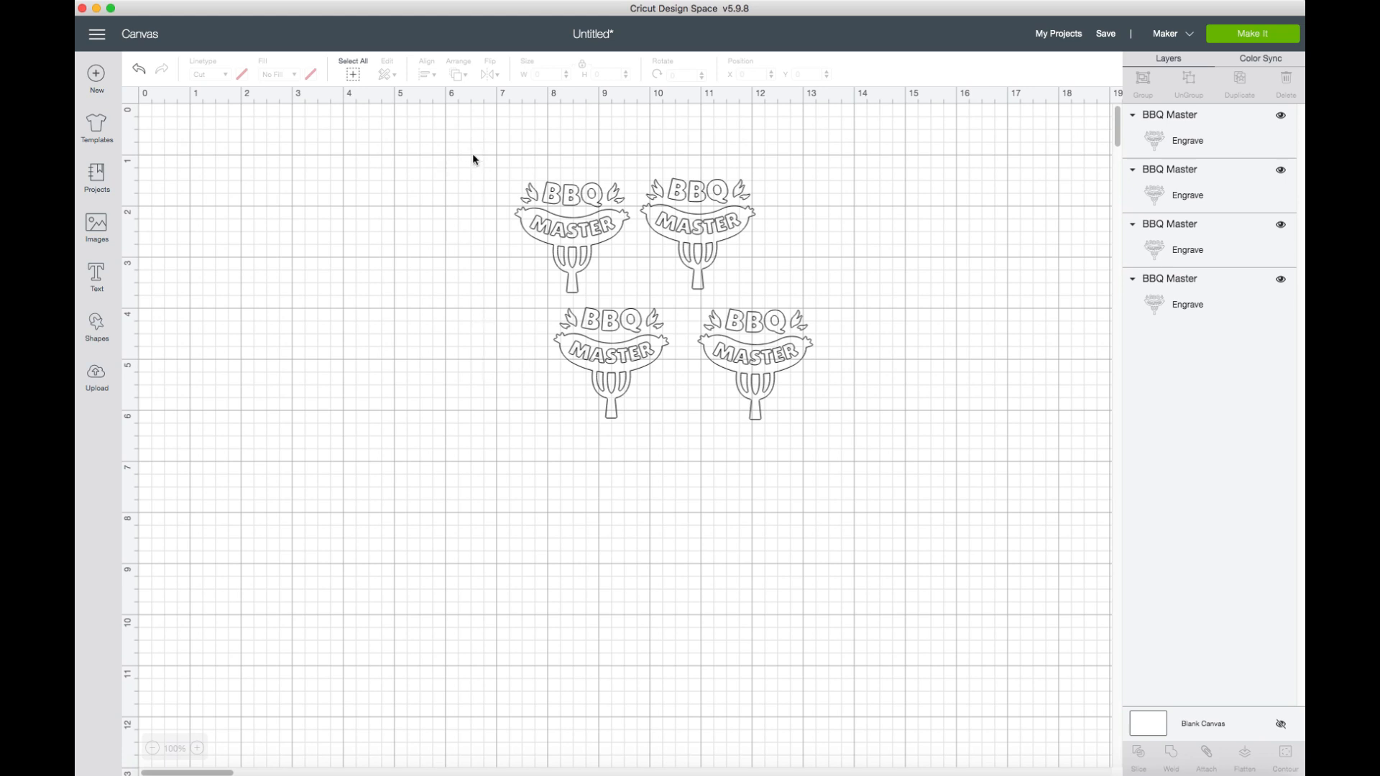
{"action": "left_click_drag", "start_coordinate": [468, 148], "coordinate": [868, 452]}
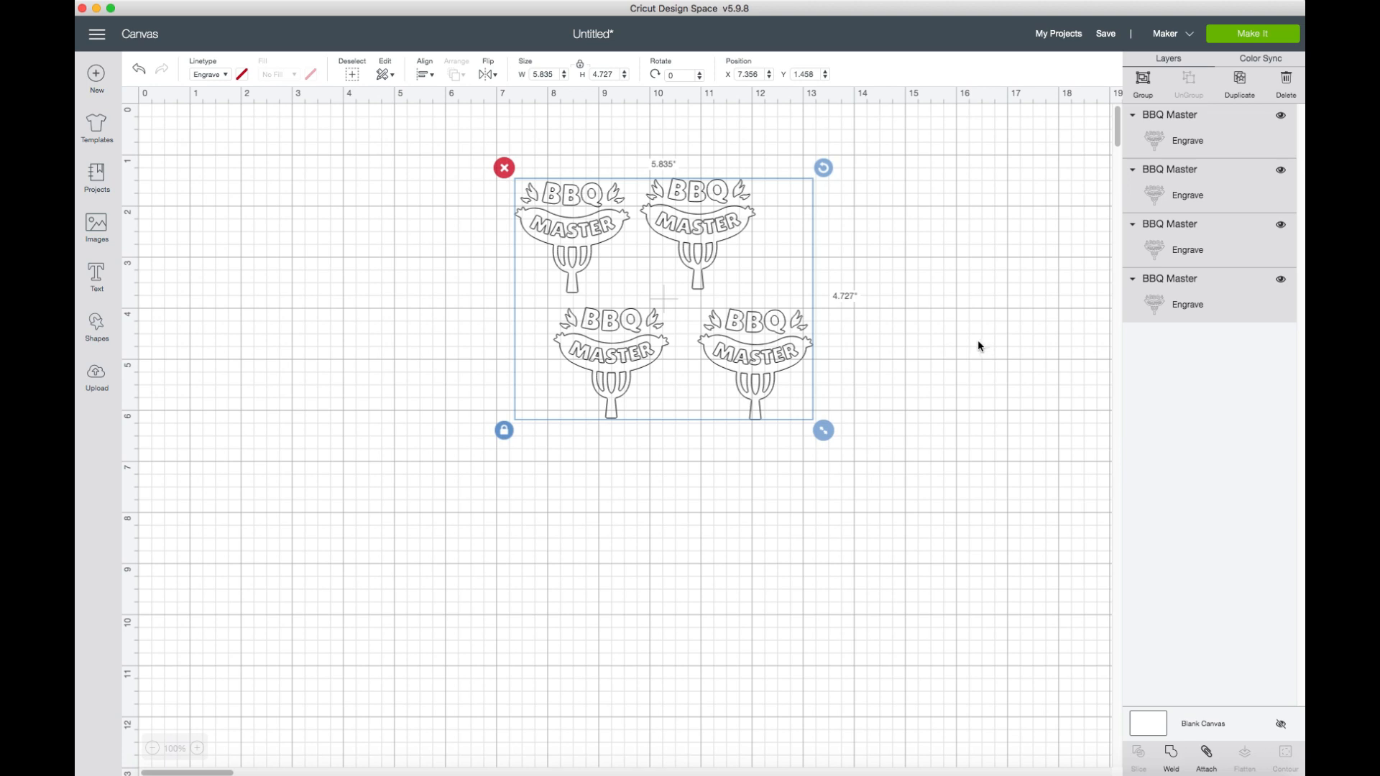
{"action": "left_click", "coordinate": [367, 142]}
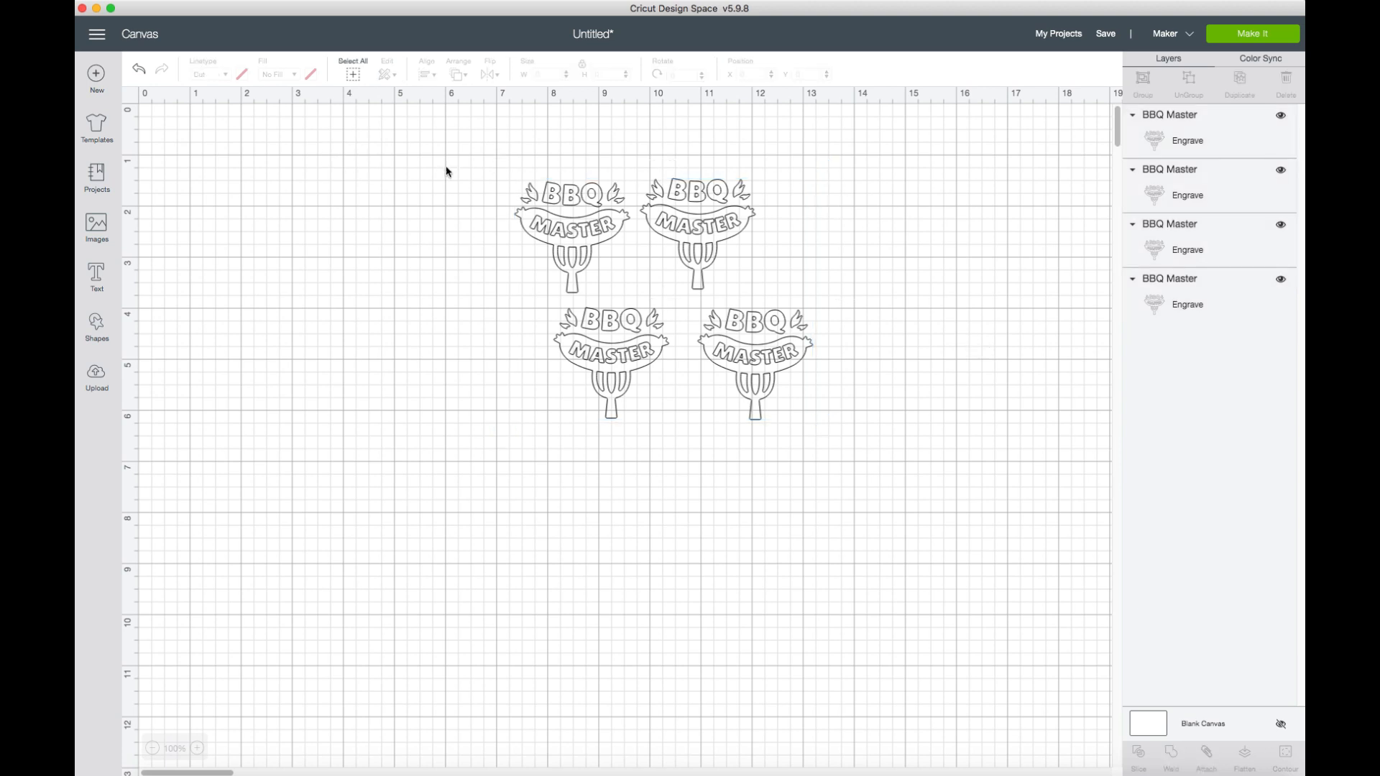
Center all four BBQ Master images on top of each other and attach them.
{"action": "left_click_drag", "start_coordinate": [472, 140], "coordinate": [878, 433]}
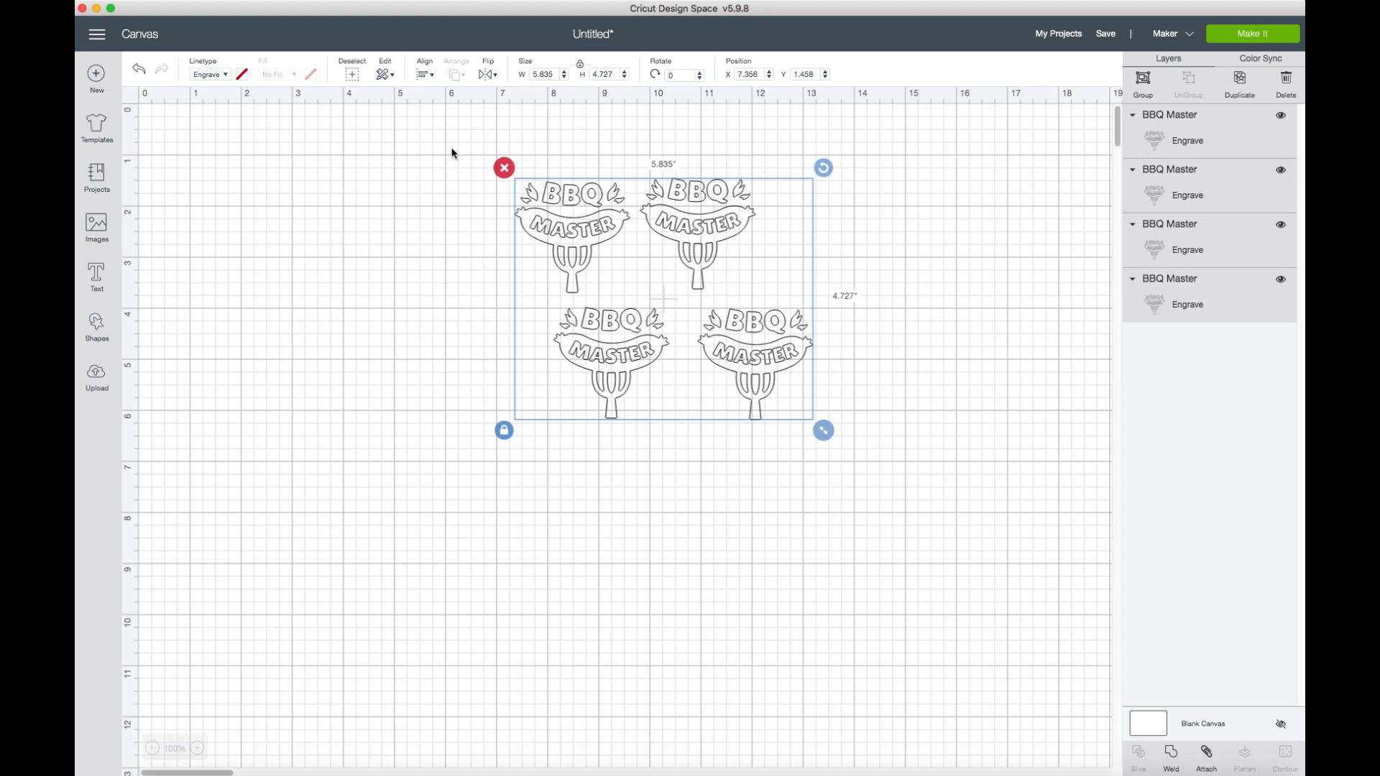
{"action": "left_click", "coordinate": [432, 78]}
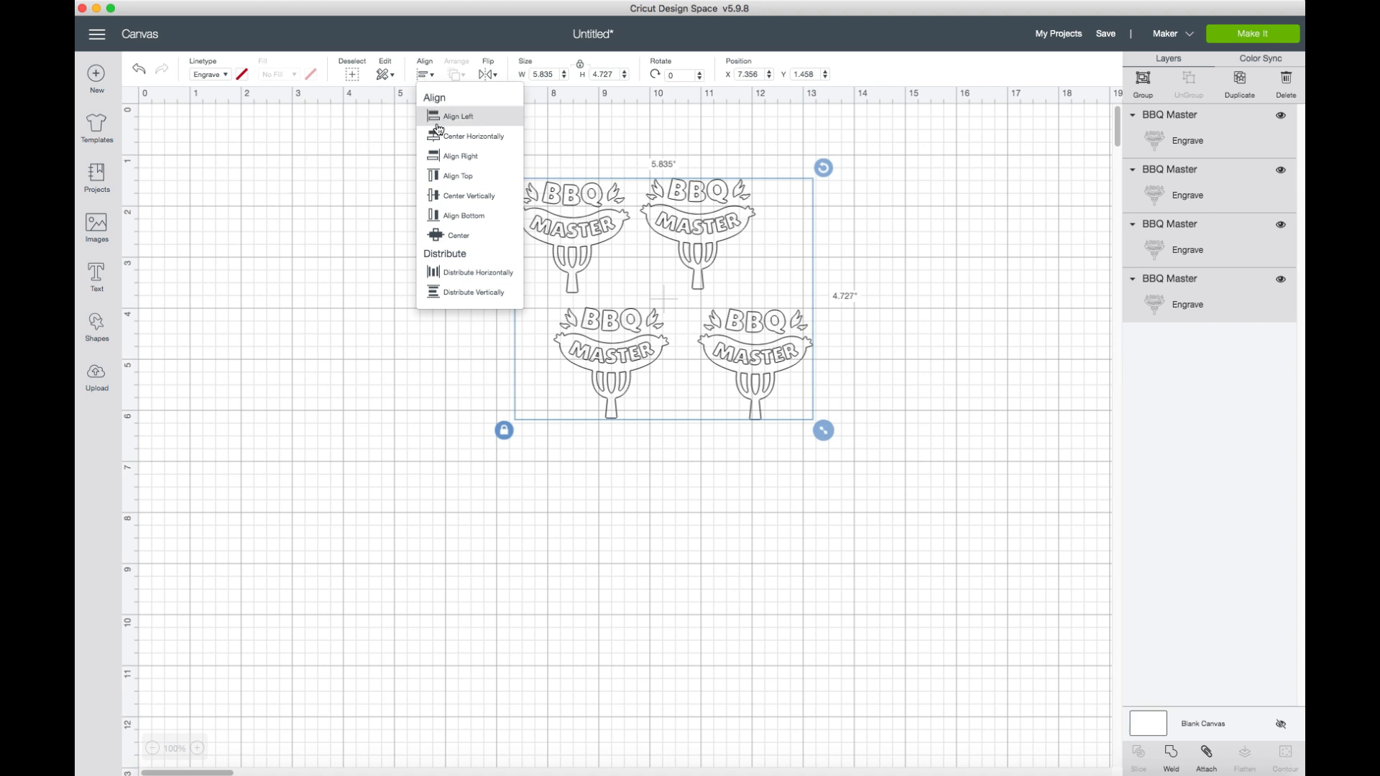
{"action": "left_click", "coordinate": [454, 236]}
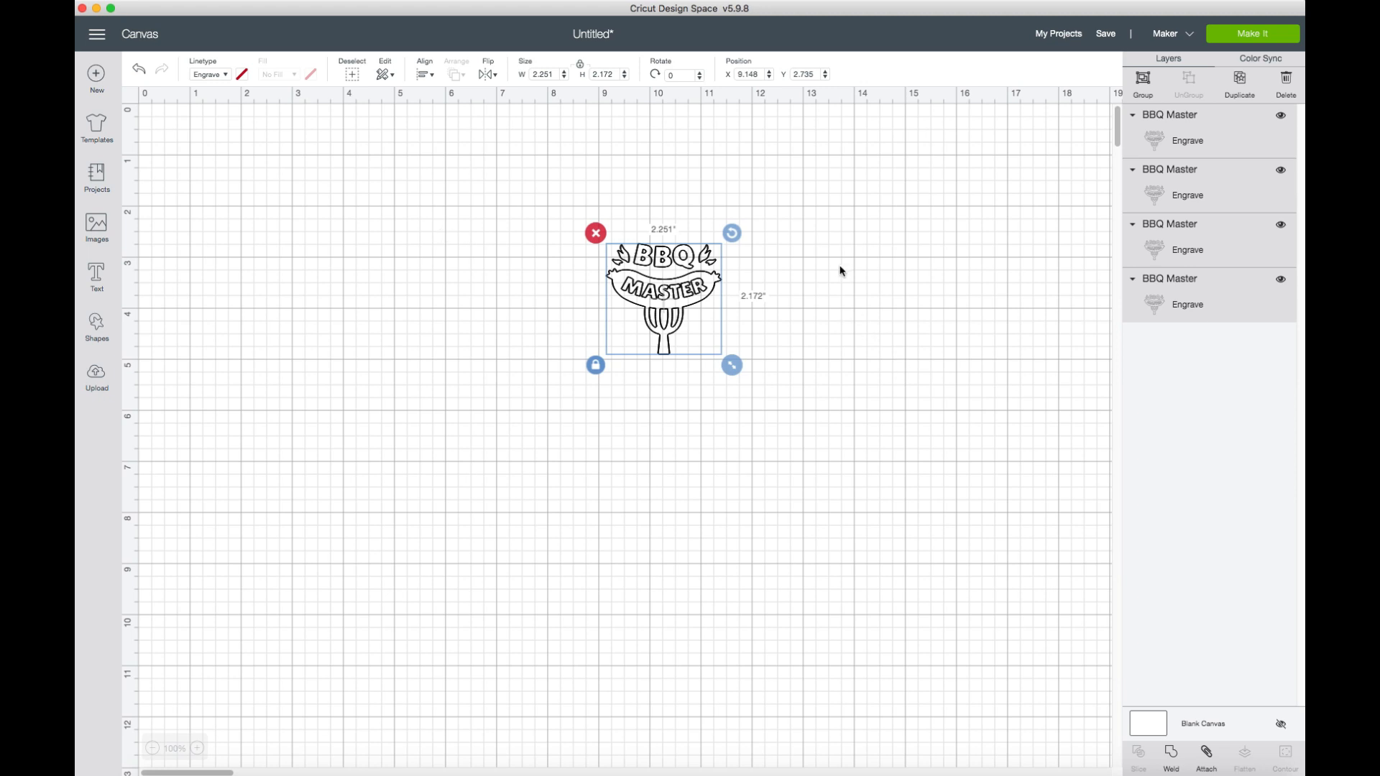
{"action": "left_click", "coordinate": [1210, 754]}
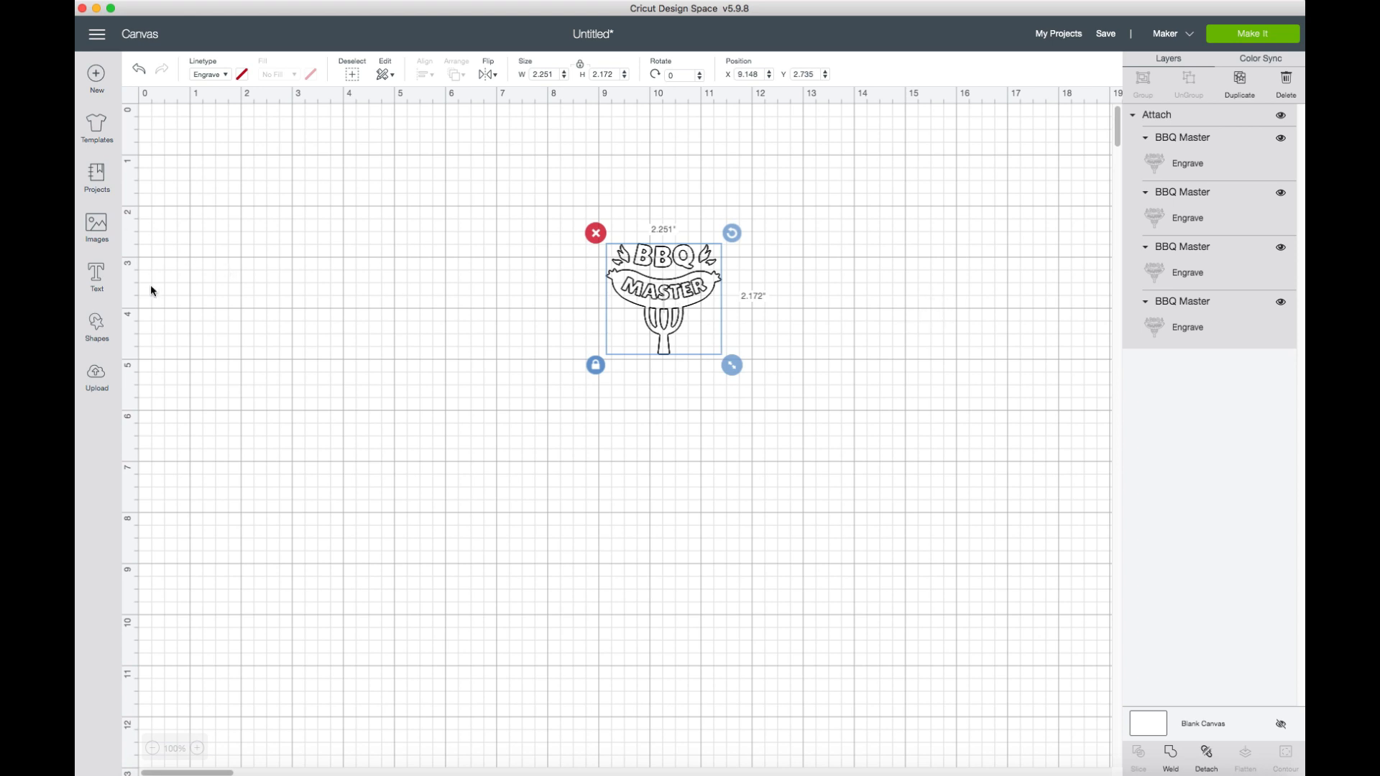
Insert a square below the BBQ Master design and set its material color to light blue.
{"action": "left_click", "coordinate": [104, 329]}
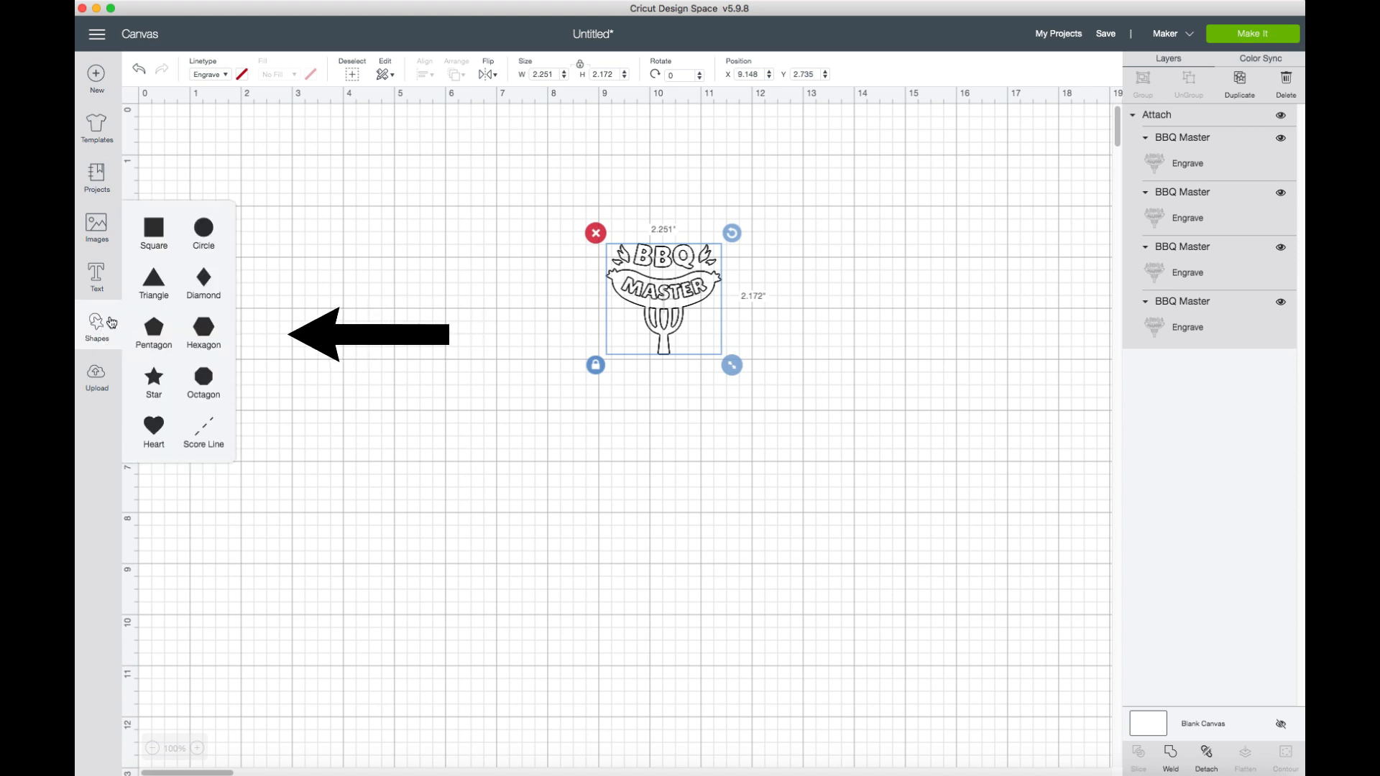
{"action": "left_click", "coordinate": [161, 253]}
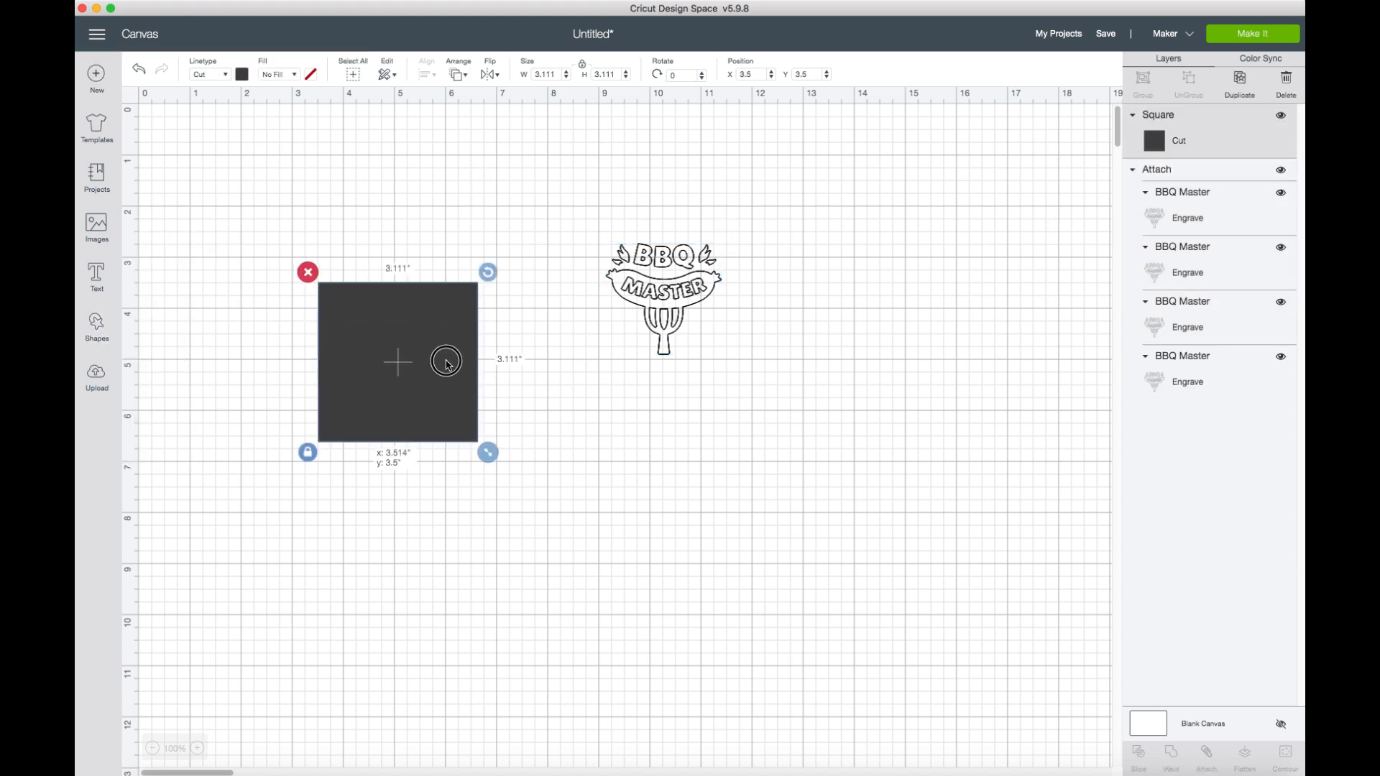
{"action": "left_click_drag", "start_coordinate": [447, 357], "coordinate": [741, 456]}
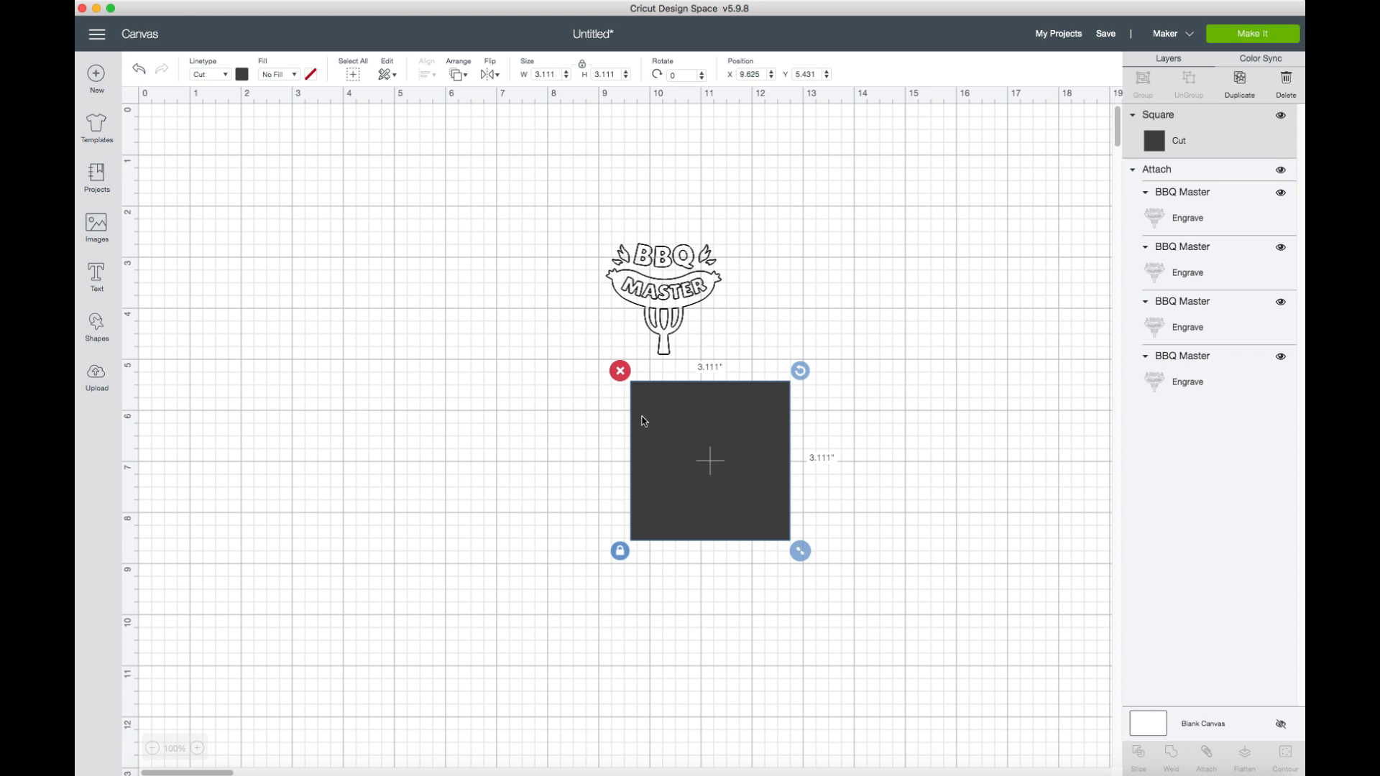
{"action": "left_click", "coordinate": [241, 79]}
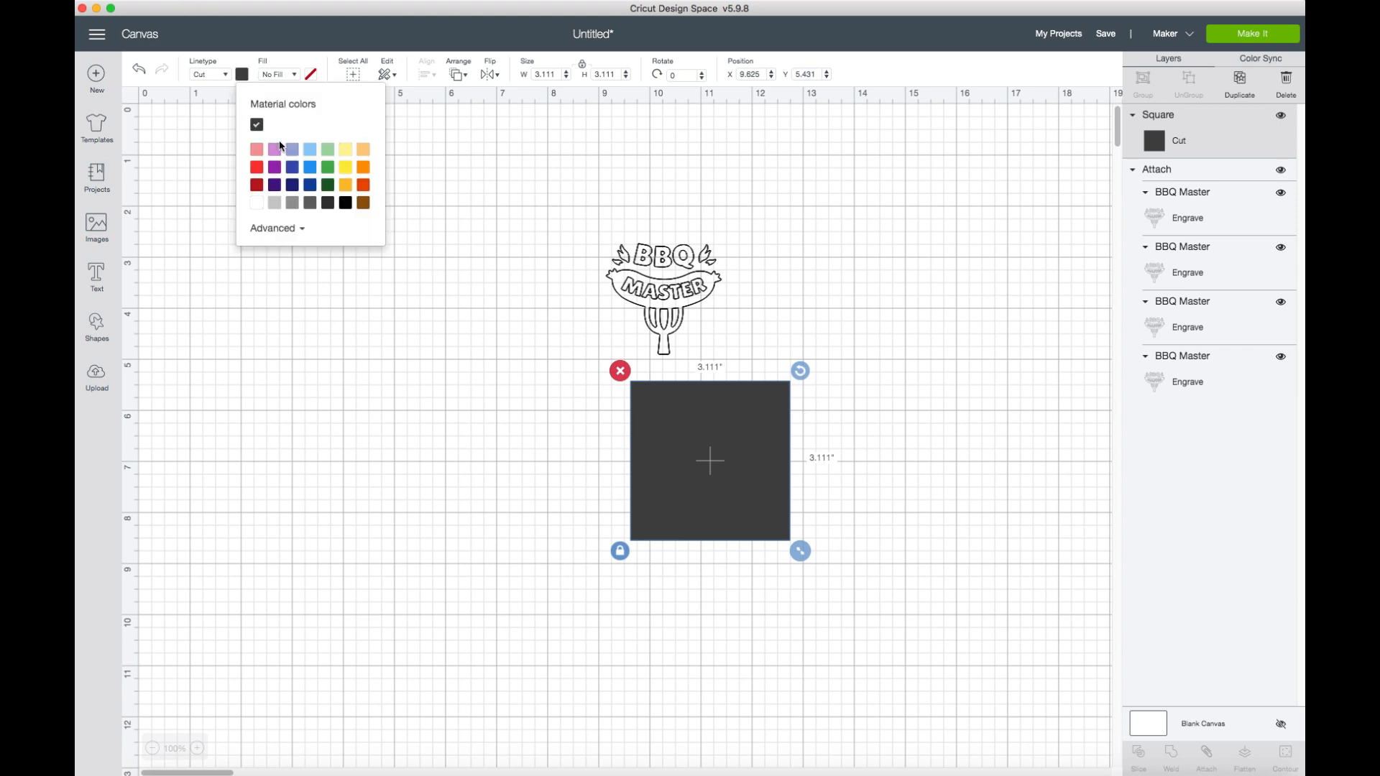
{"action": "left_click", "coordinate": [311, 152]}
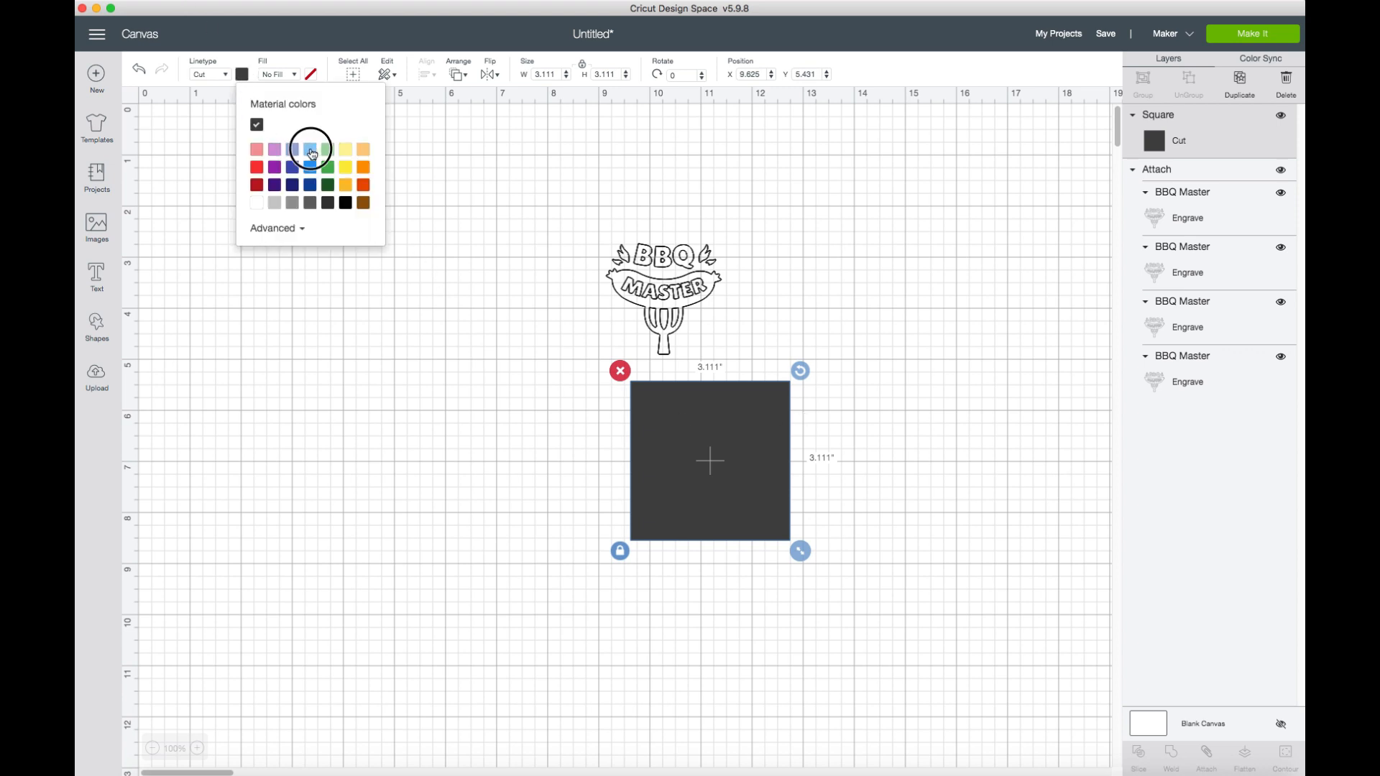
{"action": "left_click", "coordinate": [900, 296]}
Resize the square to 3.25 by 3.25 inches and move it beside the design at about X 11.93 and Y 2.13 inches.
{"action": "left_click", "coordinate": [757, 490]}
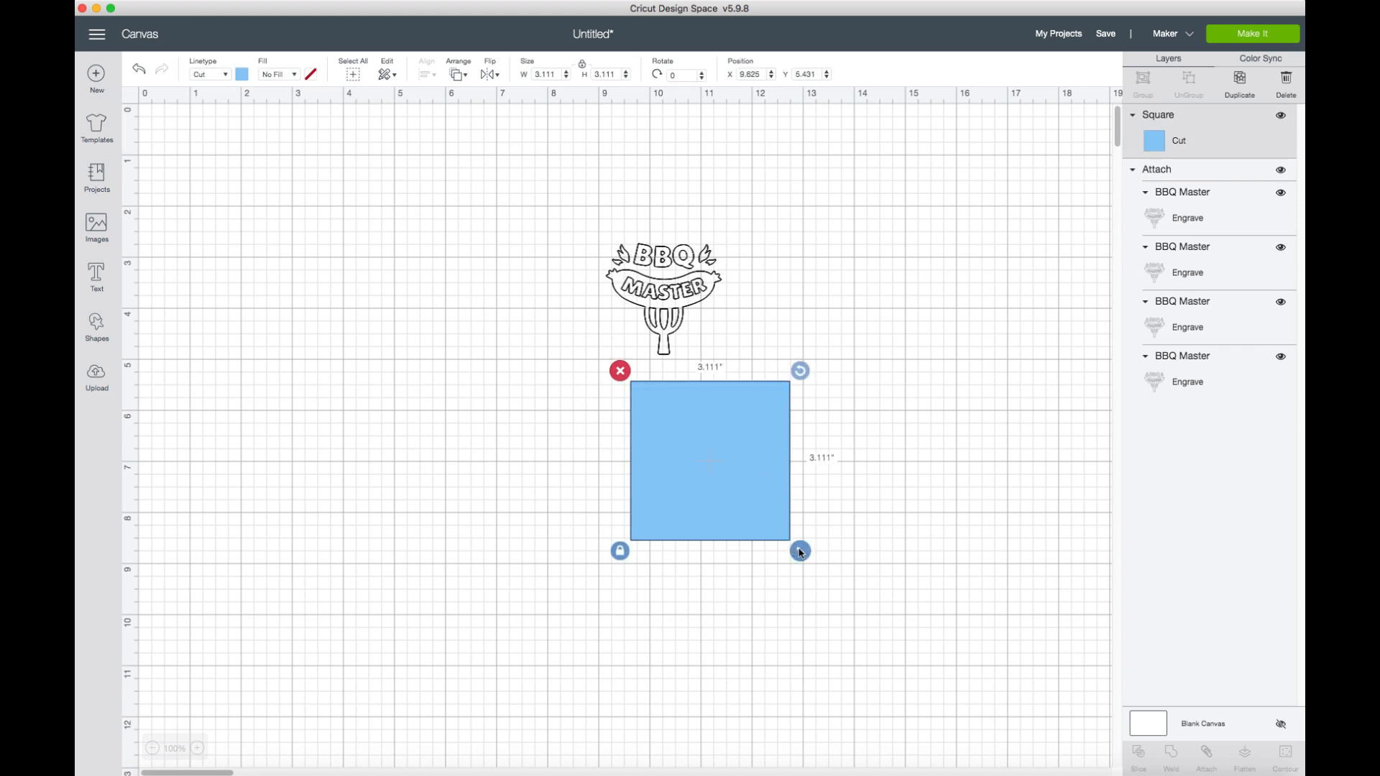
{"action": "left_click", "coordinate": [556, 74]}
{"action": "left_click_drag", "start_coordinate": [556, 75], "coordinate": [524, 74]}
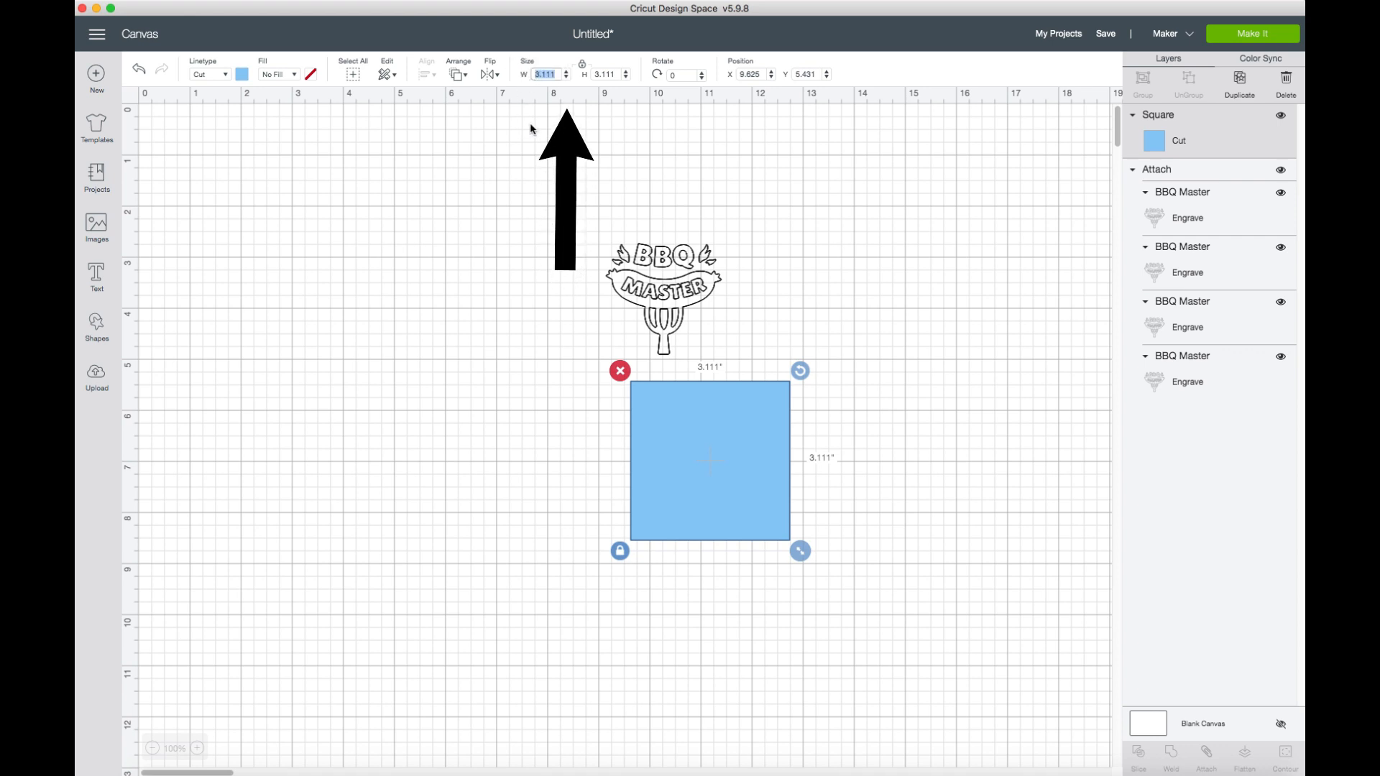
{"action": "type", "text": "2.6"}
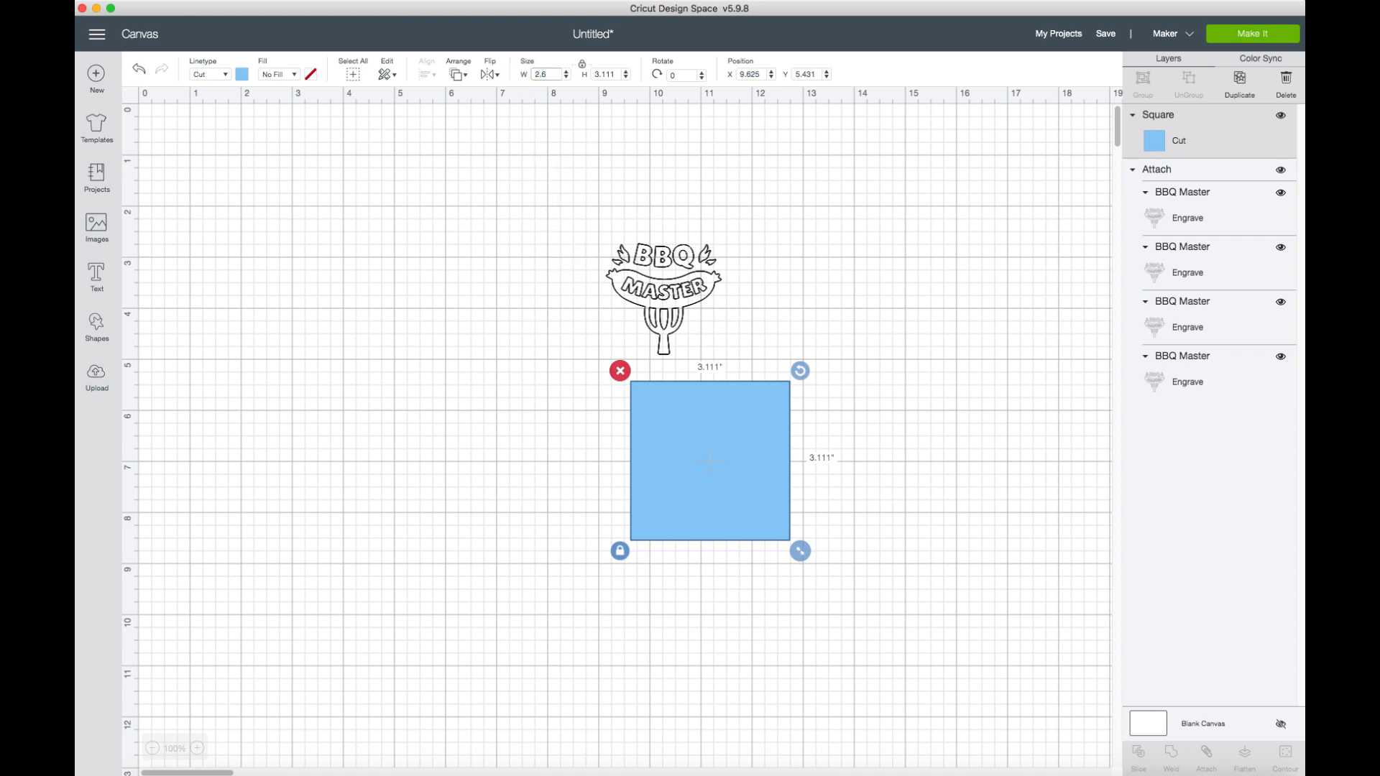
{"action": "key", "text": "Tab"}
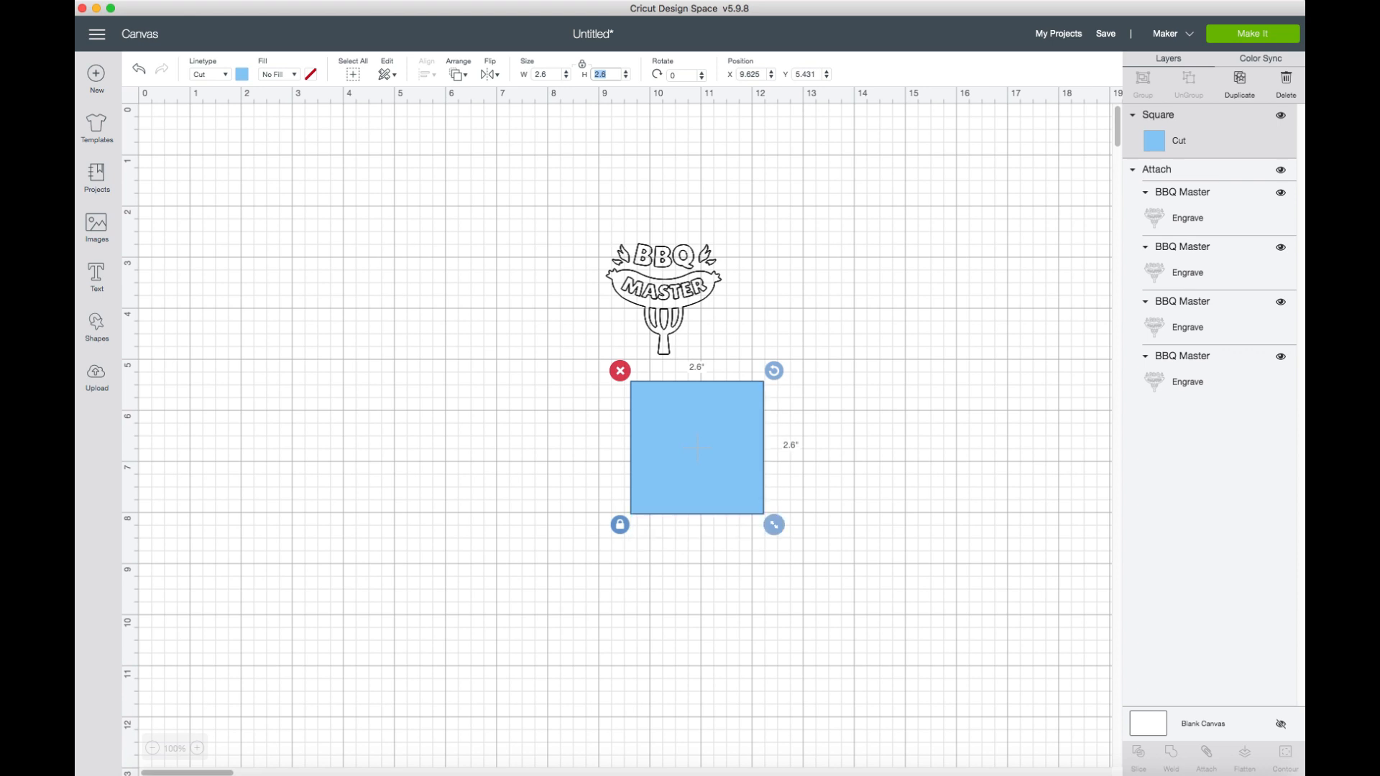
{"action": "type", "text": "3.25"}
{"action": "key", "text": "Tab"}
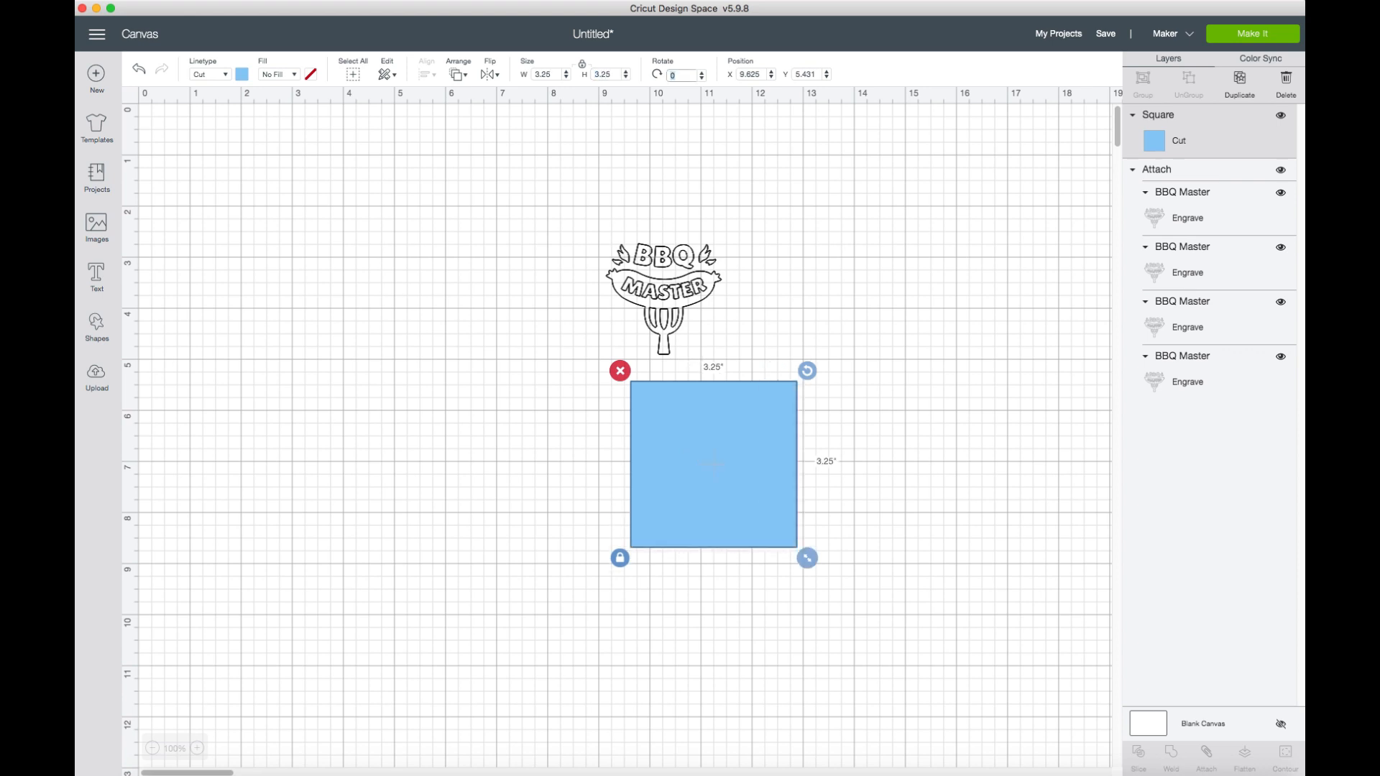
{"action": "left_click", "coordinate": [942, 338]}
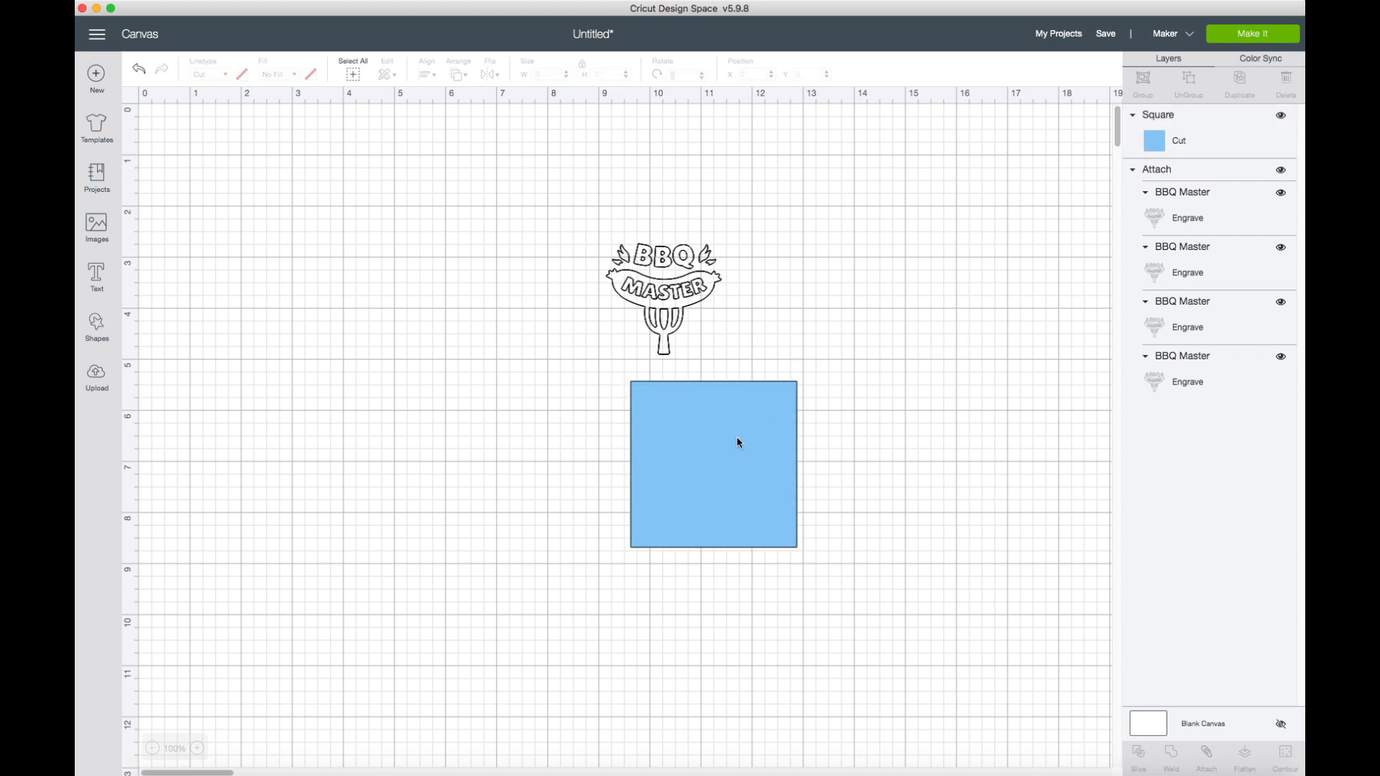
{"action": "left_click_drag", "start_coordinate": [739, 443], "coordinate": [856, 273]}
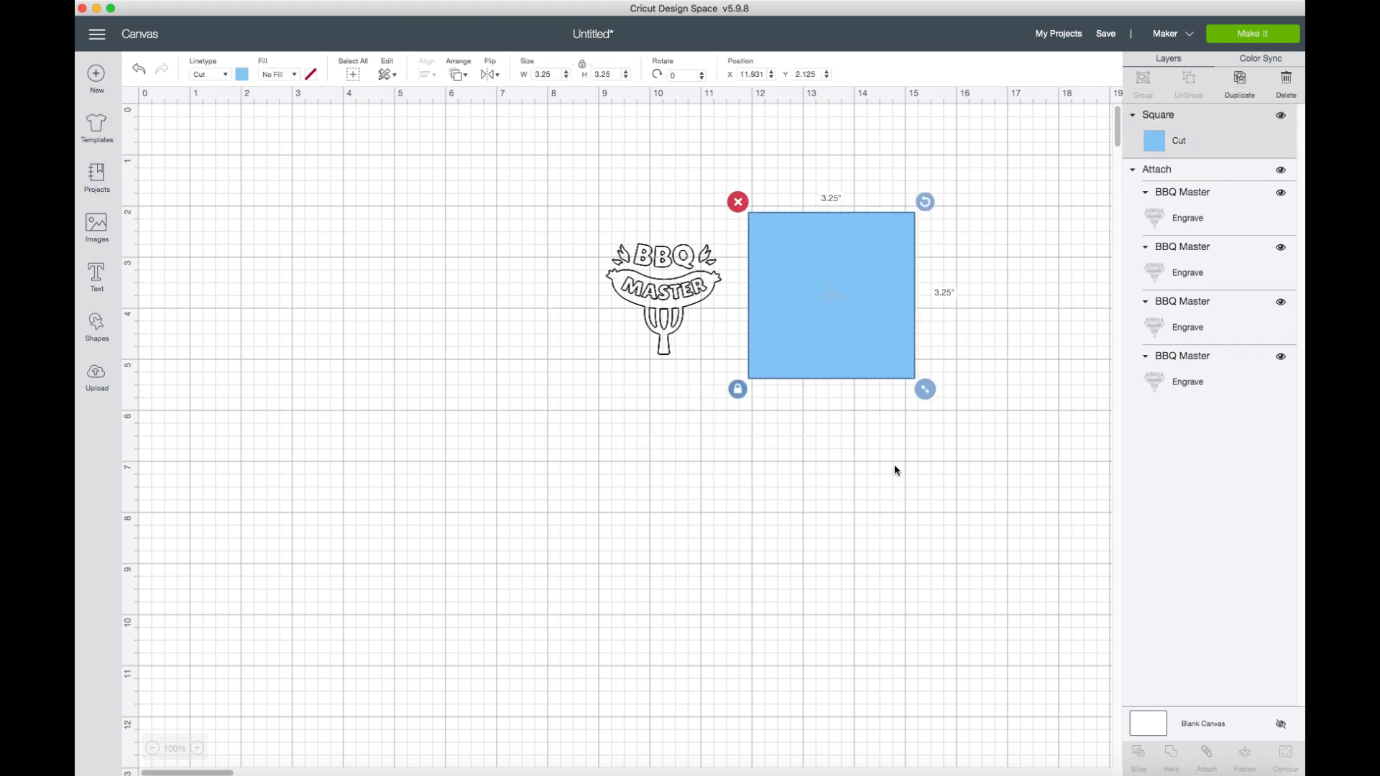
Rotate the attached BBQ Master design by about 180 degrees and proceed to the mat preparation.
{"action": "left_click", "coordinate": [649, 302]}
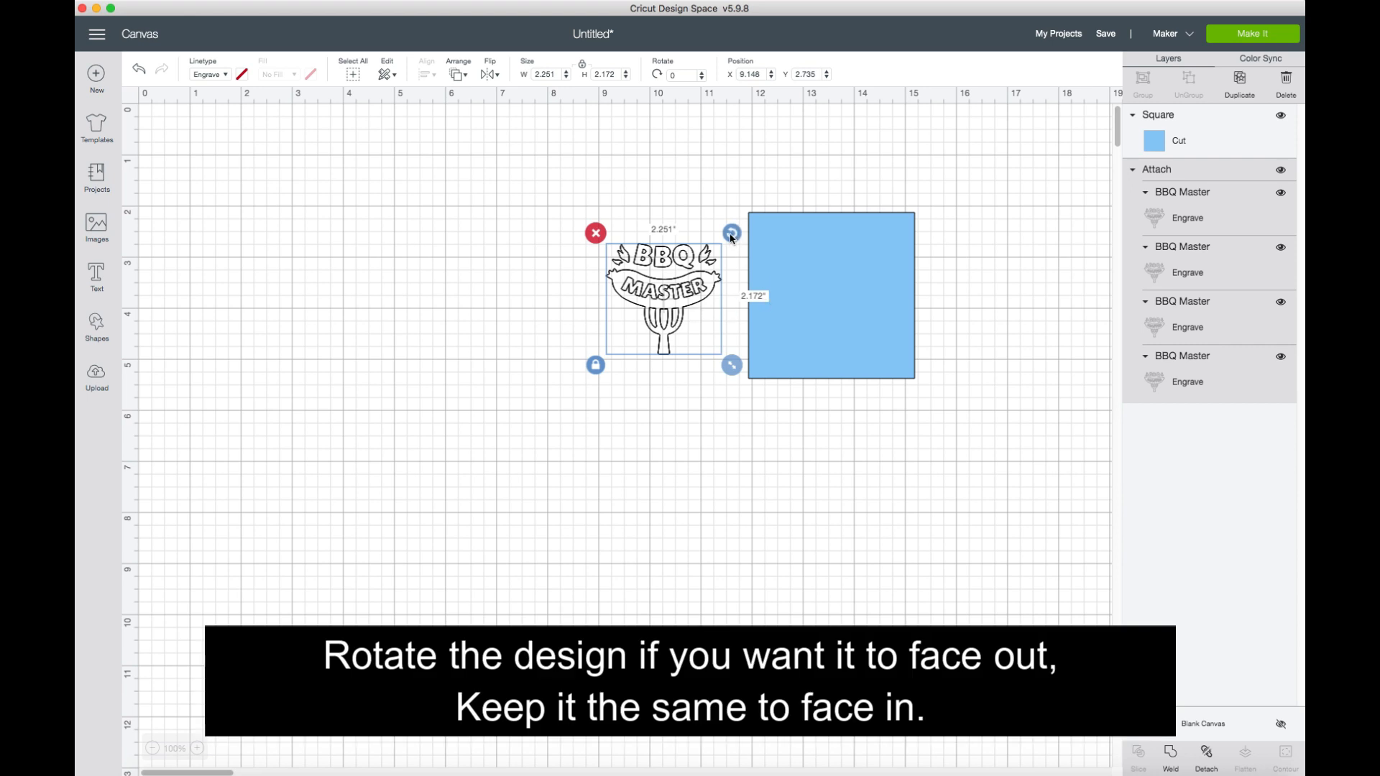
{"action": "left_click_drag", "start_coordinate": [732, 237], "coordinate": [580, 253]}
{"action": "mouse_move", "coordinate": [620, 349]}
{"action": "left_mouse_down"}
{"action": "mouse_move", "coordinate": [672, 361]}
{"action": "mouse_move", "coordinate": [548, 311]}
{"action": "mouse_move", "coordinate": [622, 350]}
{"action": "left_mouse_up"}
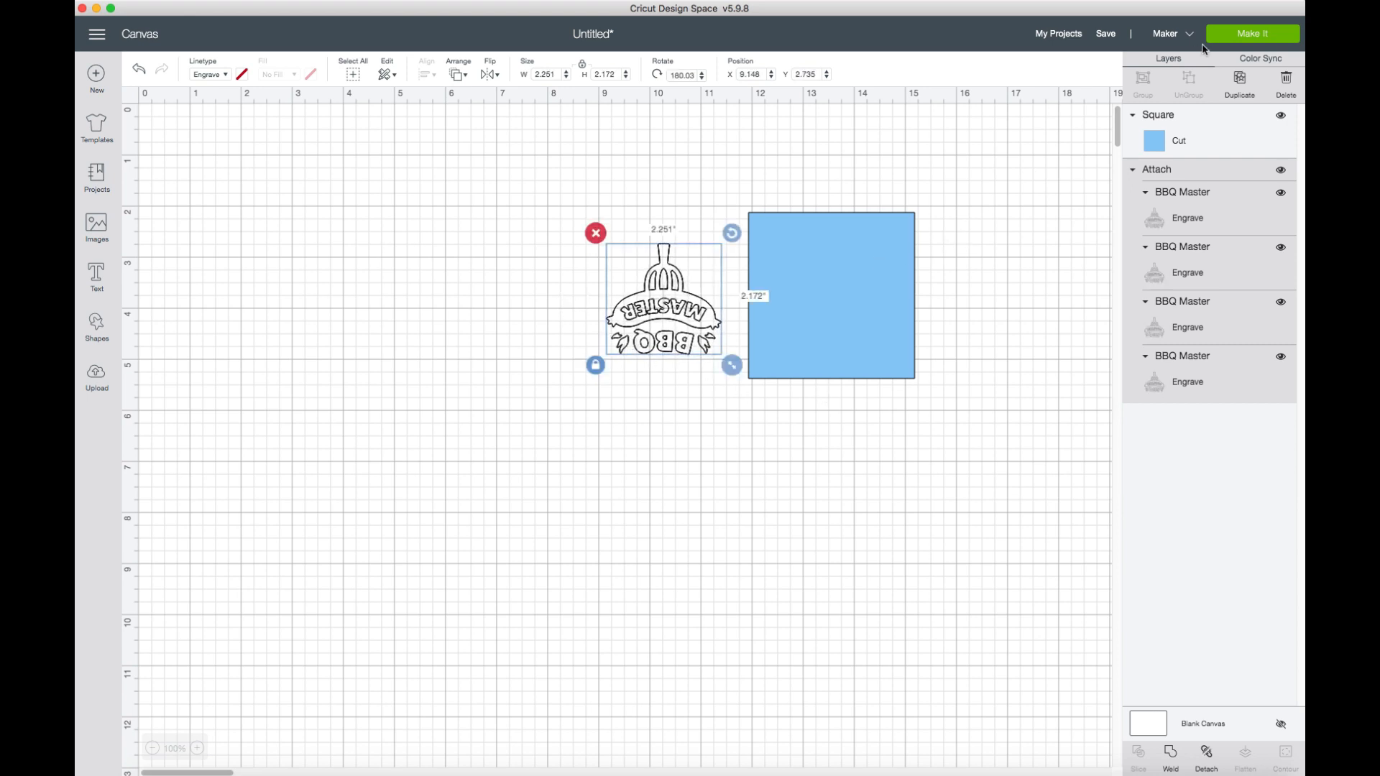
{"action": "left_click", "coordinate": [1232, 37]}
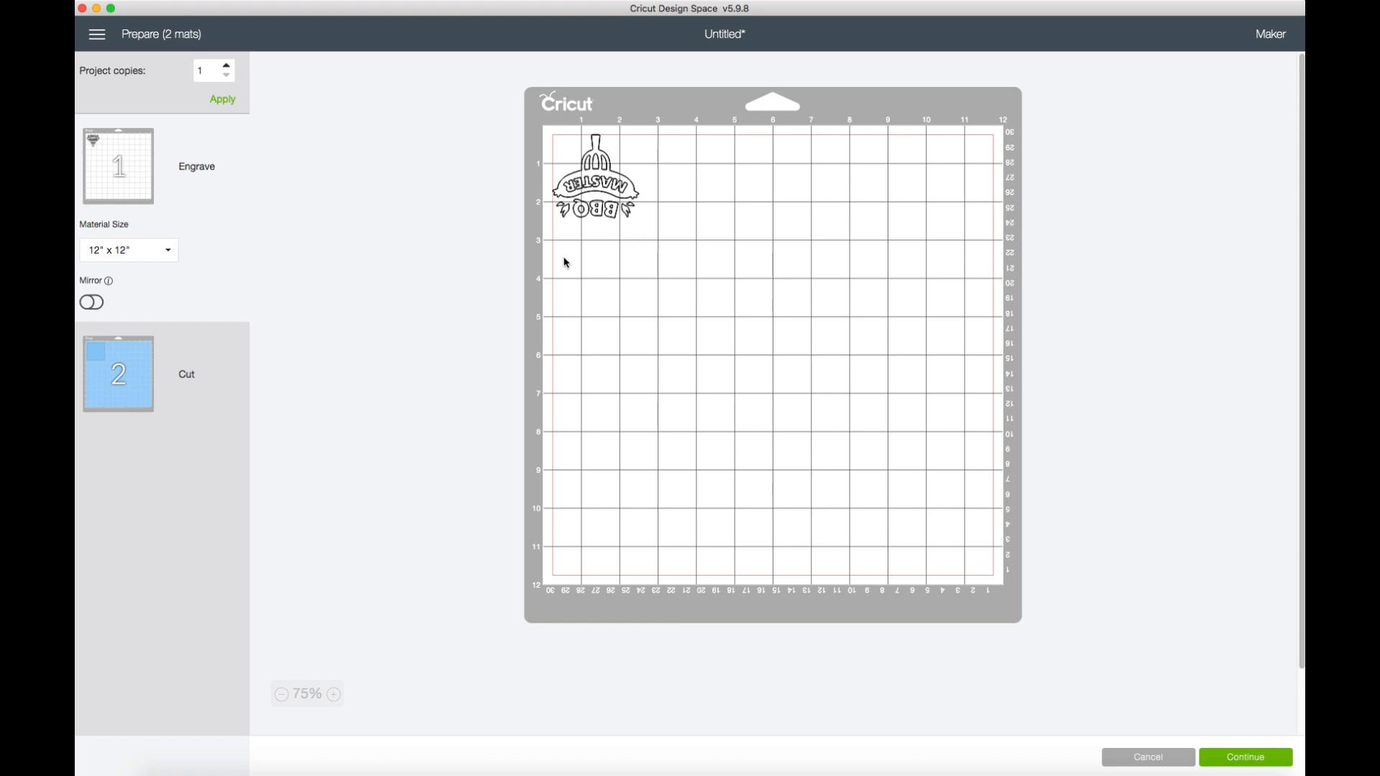
Move the square from the light blue cut mat onto the white engrave mat with the BBQ Master design.
{"action": "left_click", "coordinate": [101, 388]}
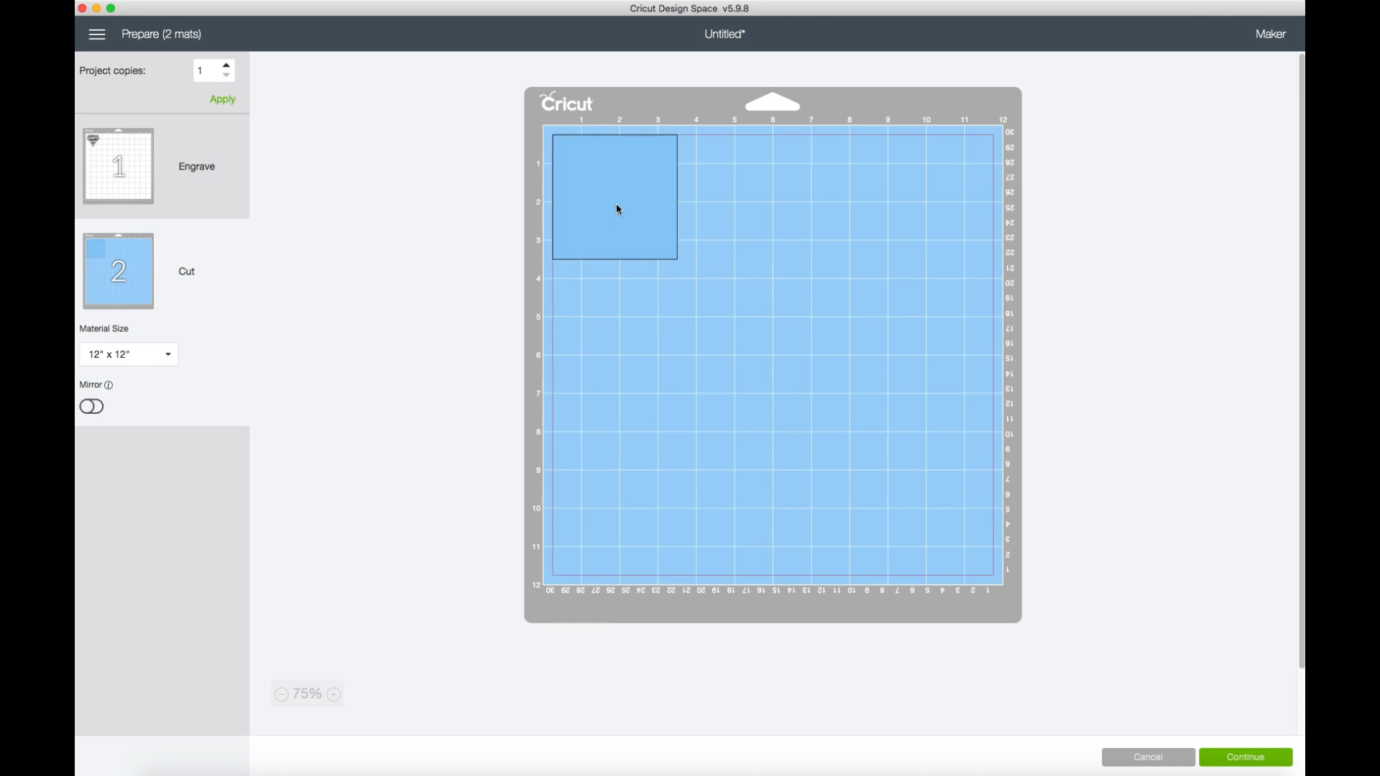
{"action": "left_click_drag", "start_coordinate": [619, 209], "coordinate": [760, 296]}
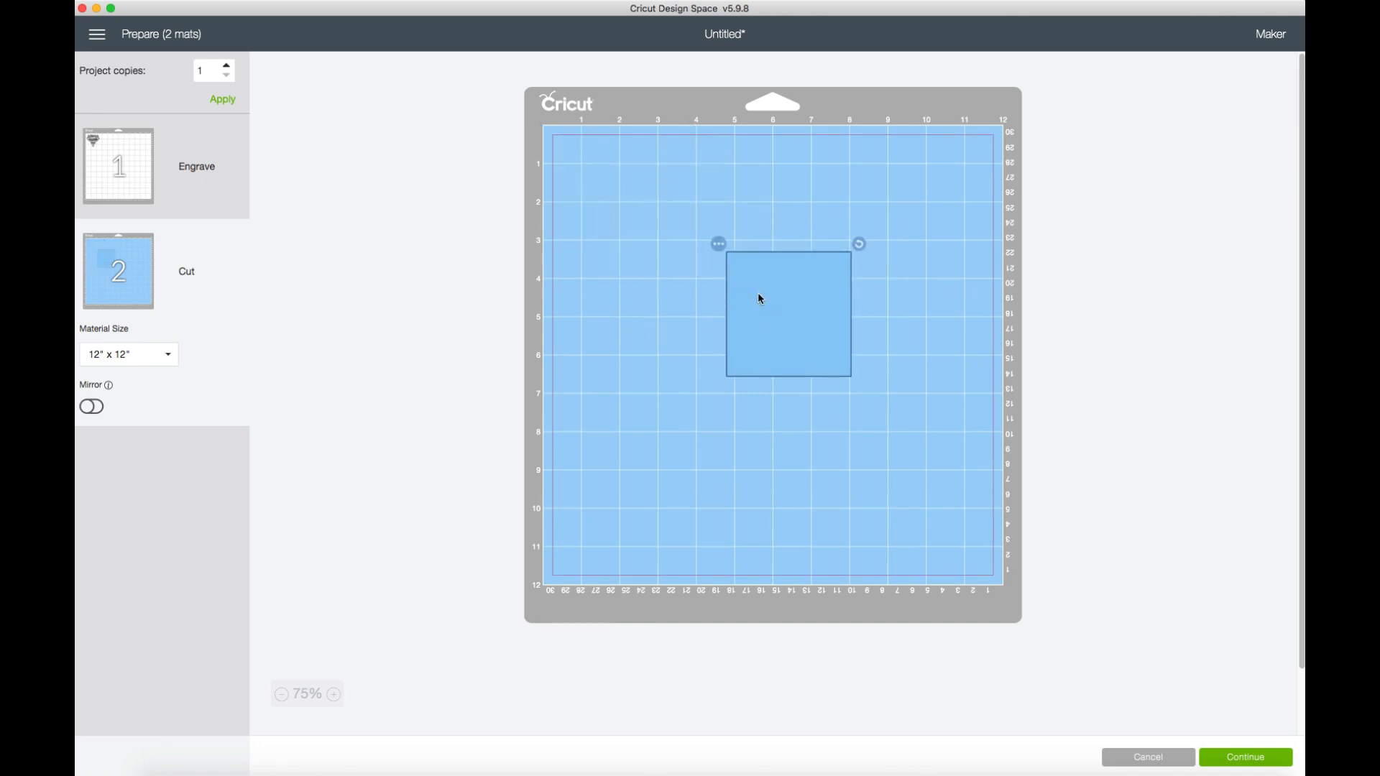
{"action": "left_click", "coordinate": [720, 245]}
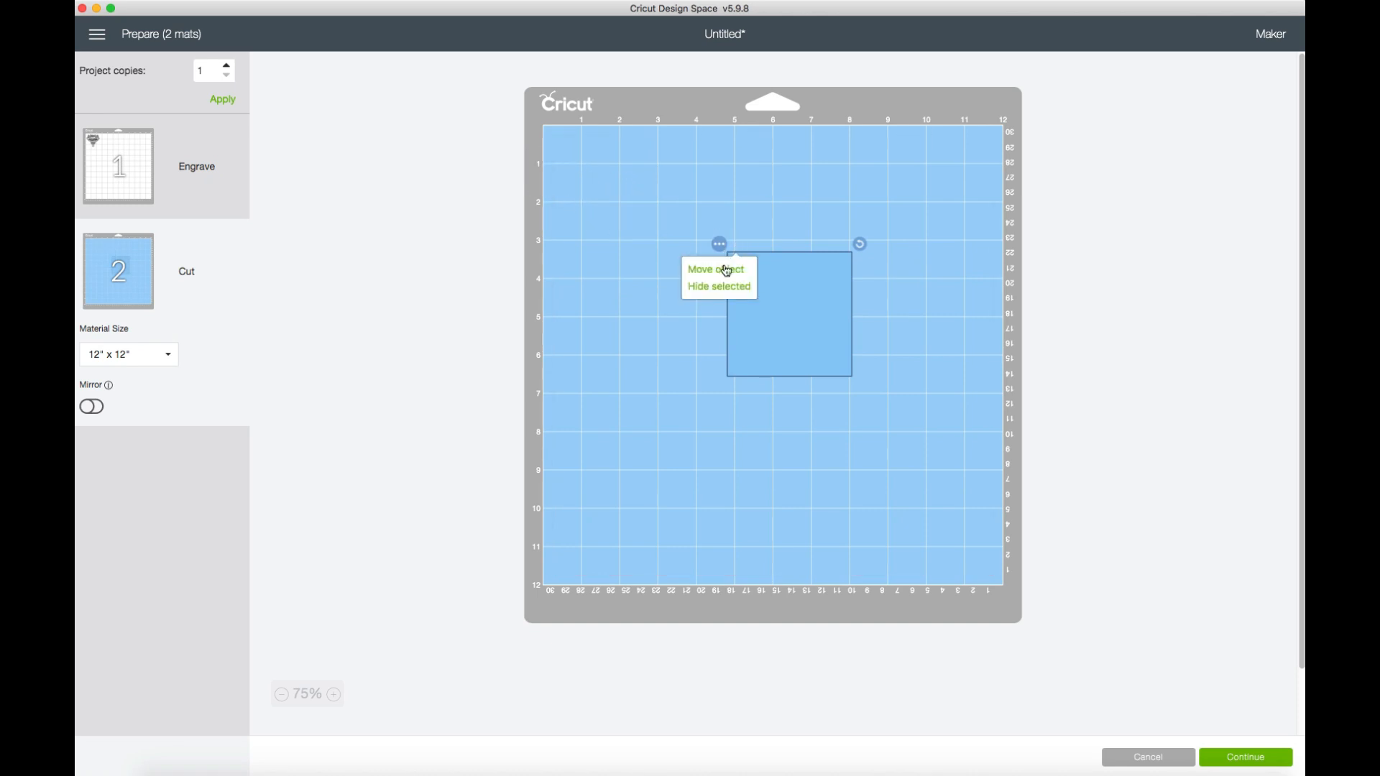
{"action": "left_click", "coordinate": [723, 269]}
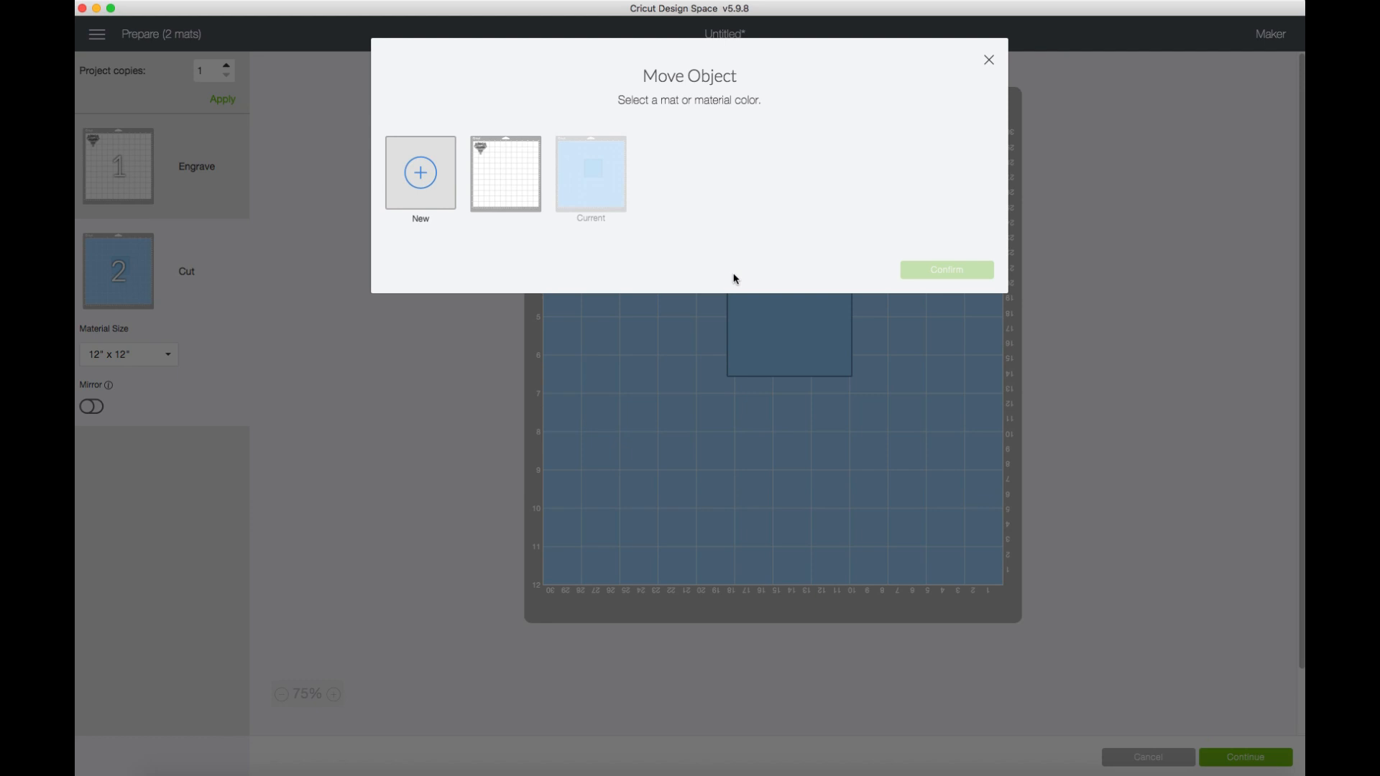
{"action": "left_click", "coordinate": [530, 205]}
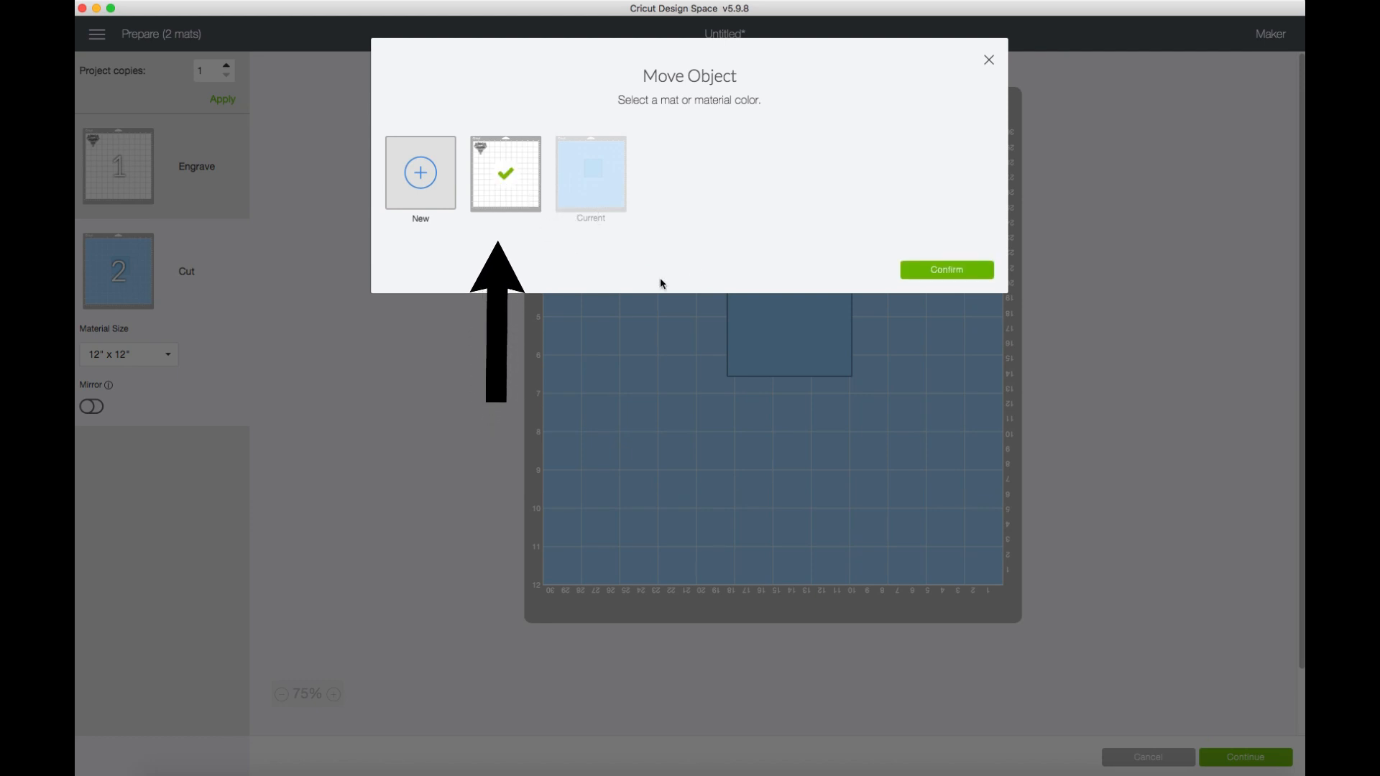
{"action": "left_click", "coordinate": [962, 278]}
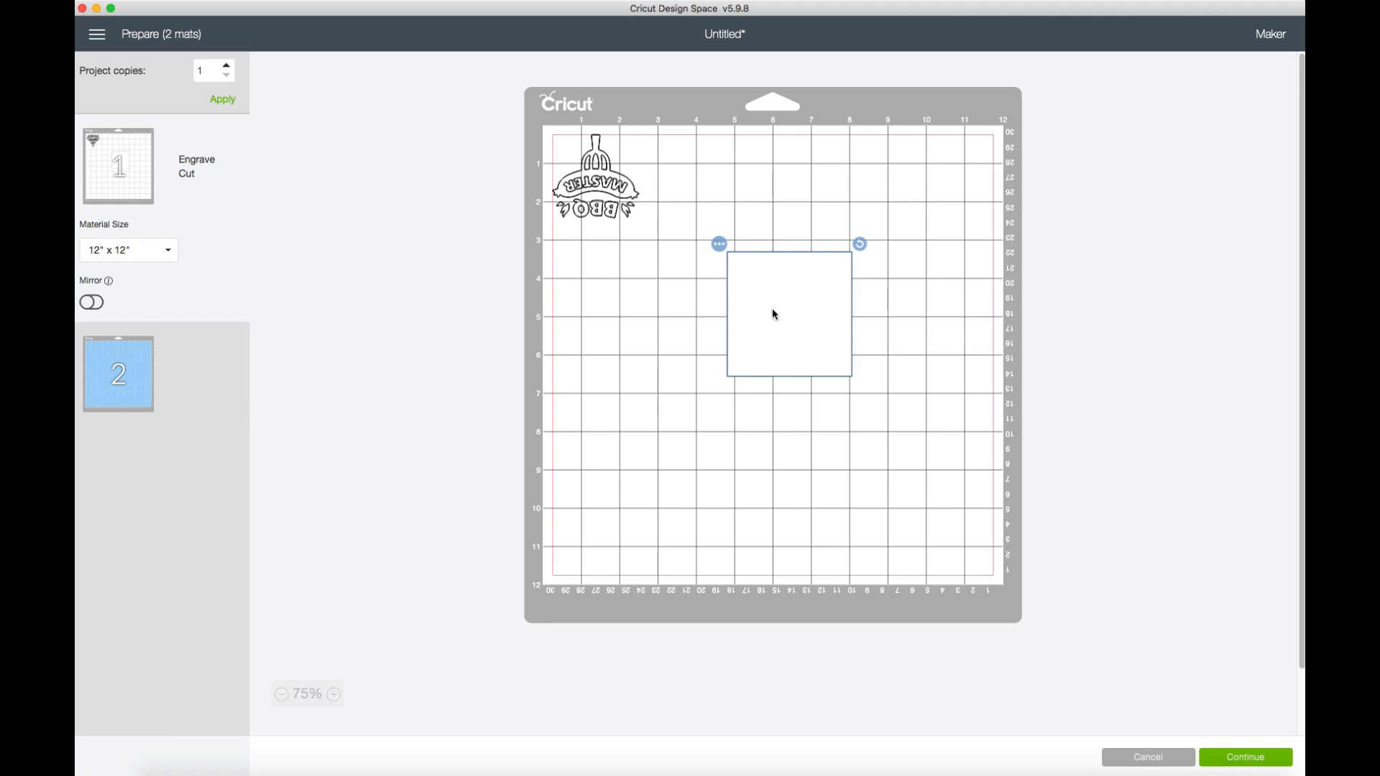
Position the square against the mat's lower margin, centered on the 6-inch grid line.
{"action": "left_click_drag", "start_coordinate": [776, 310], "coordinate": [763, 394]}
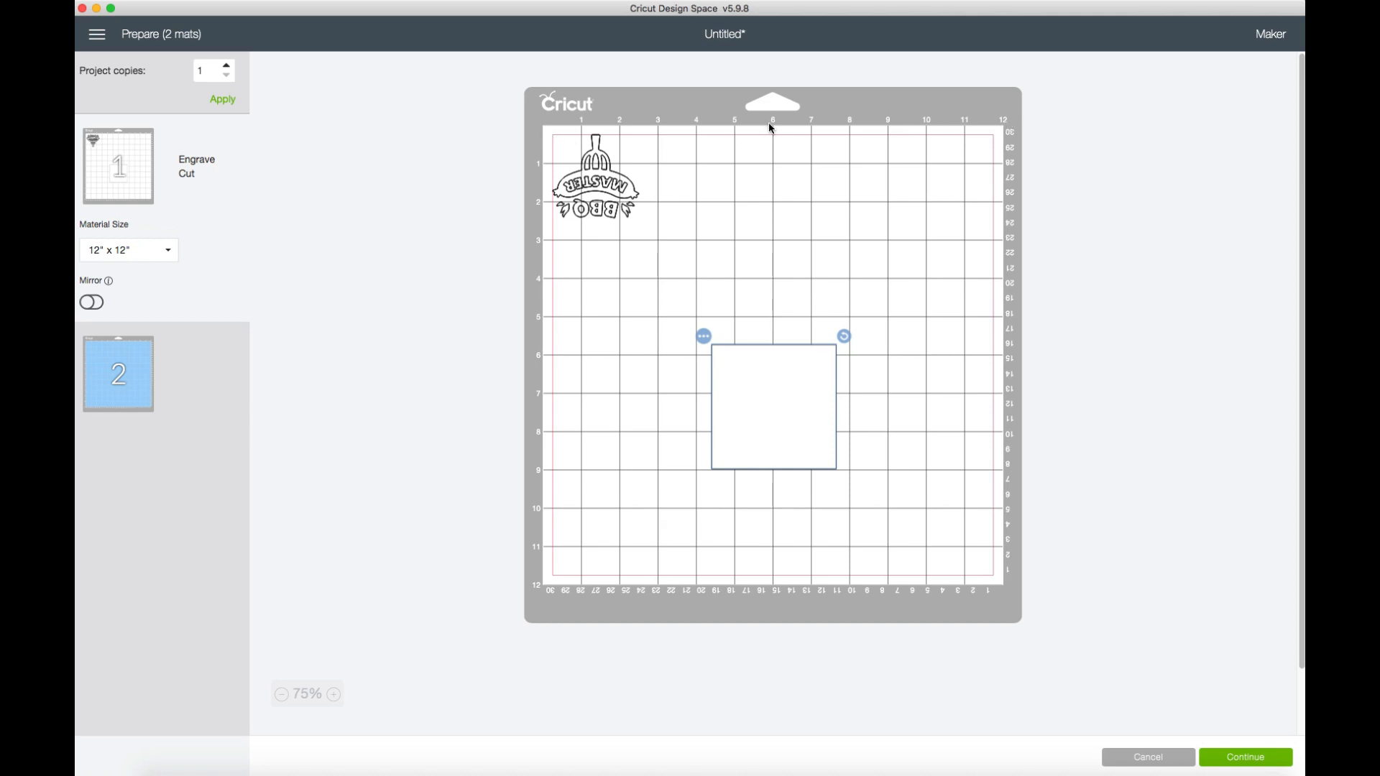
{"action": "mouse_move", "coordinate": [778, 353]}
{"action": "left_mouse_down"}
{"action": "mouse_move", "coordinate": [780, 158]}
{"action": "mouse_move", "coordinate": [783, 496]}
{"action": "left_mouse_up"}
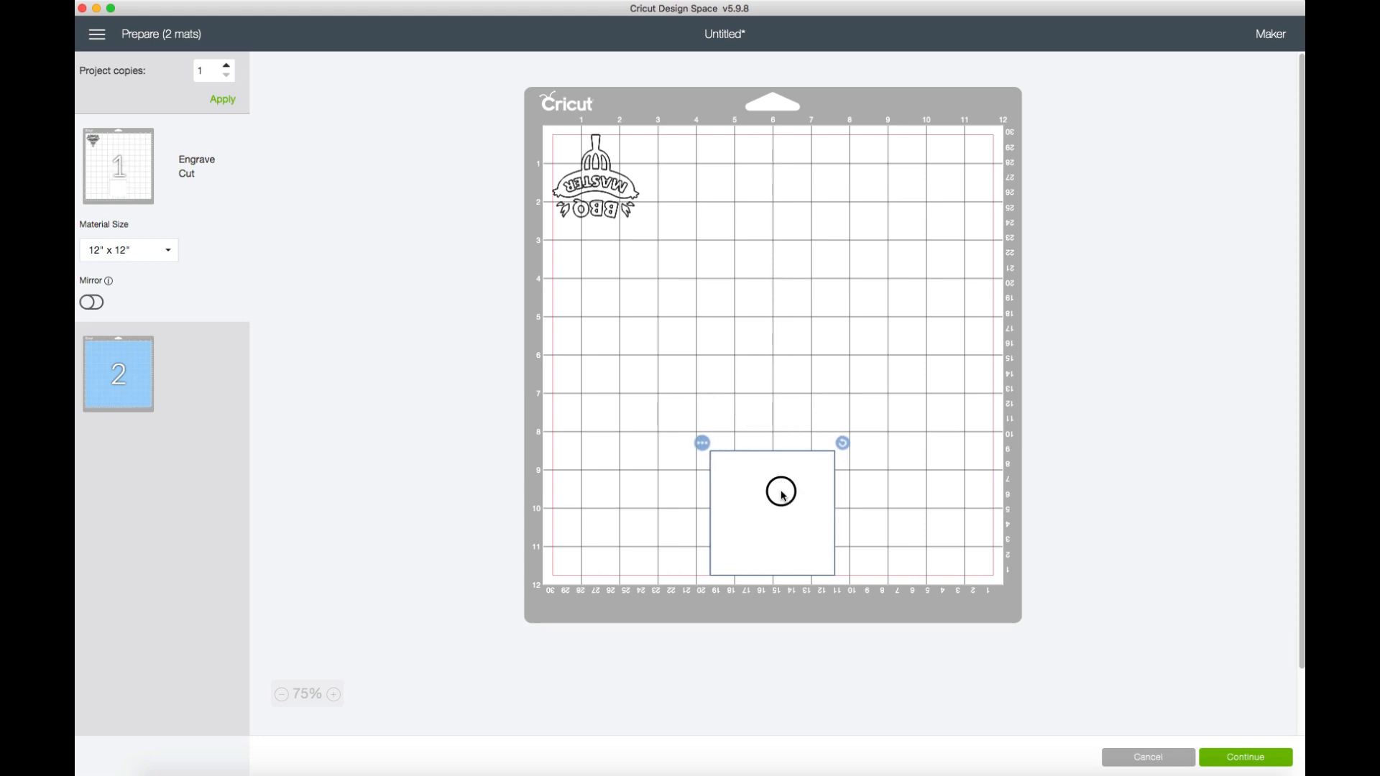
{"action": "left_click", "coordinate": [928, 495]}
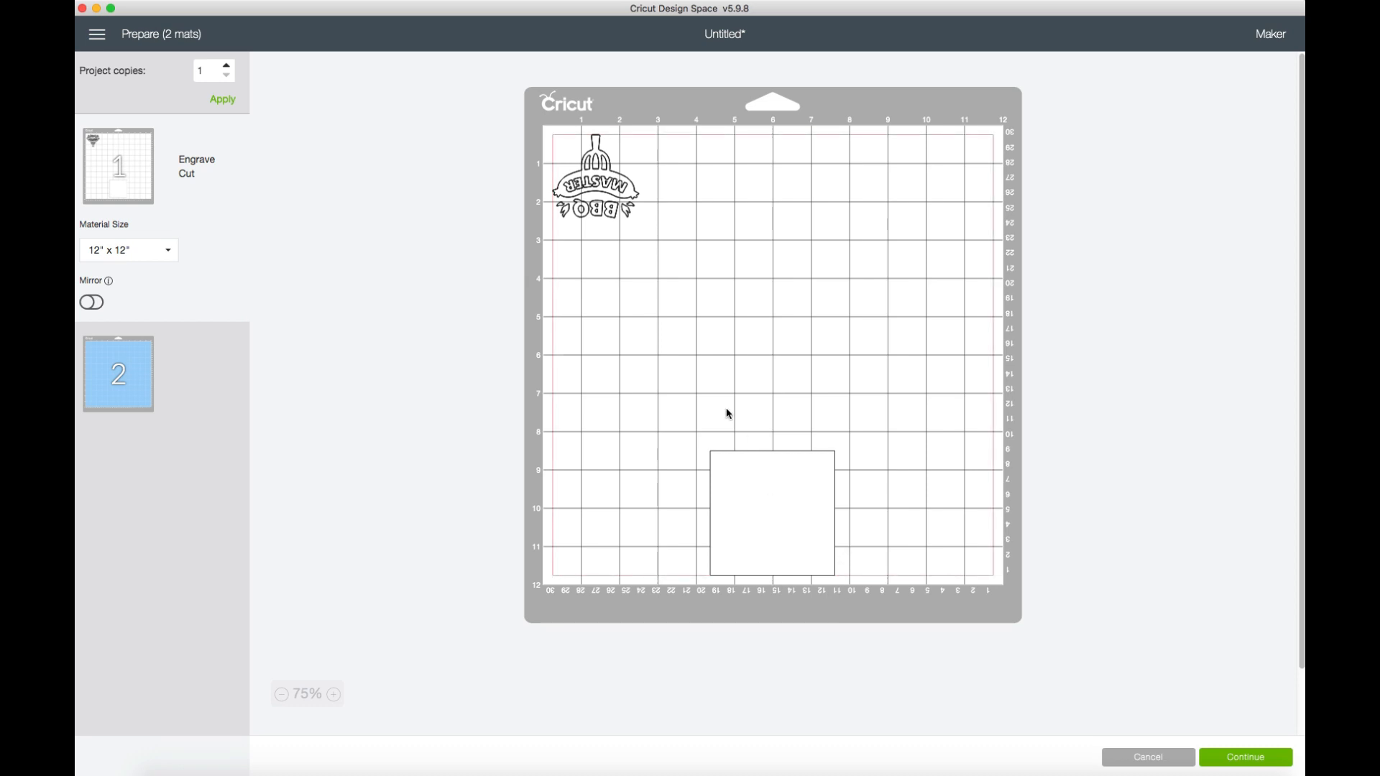
Move the BBQ Master design inside the square, close to the square's lower edge and roughly centered horizontally.
{"action": "left_click", "coordinate": [603, 178]}
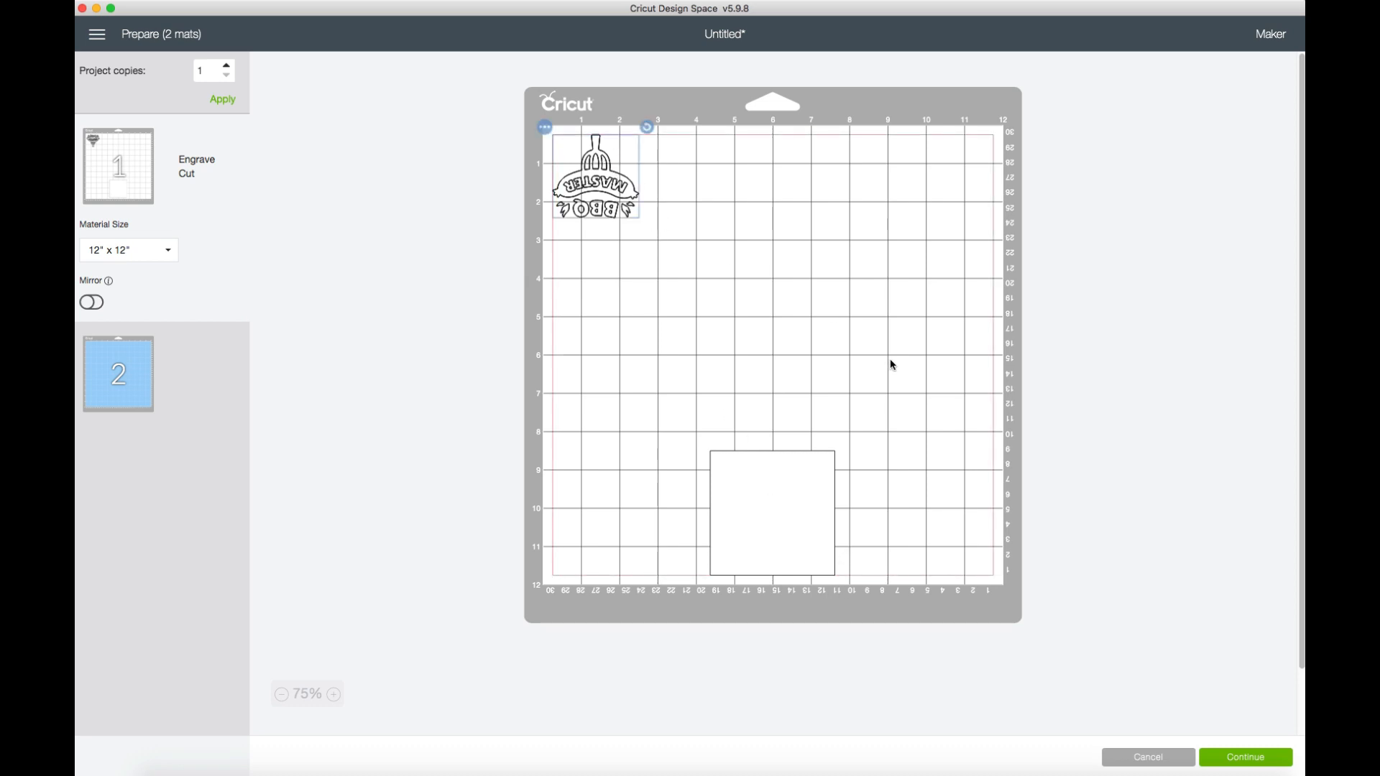
{"action": "left_click_drag", "start_coordinate": [600, 170], "coordinate": [777, 523]}
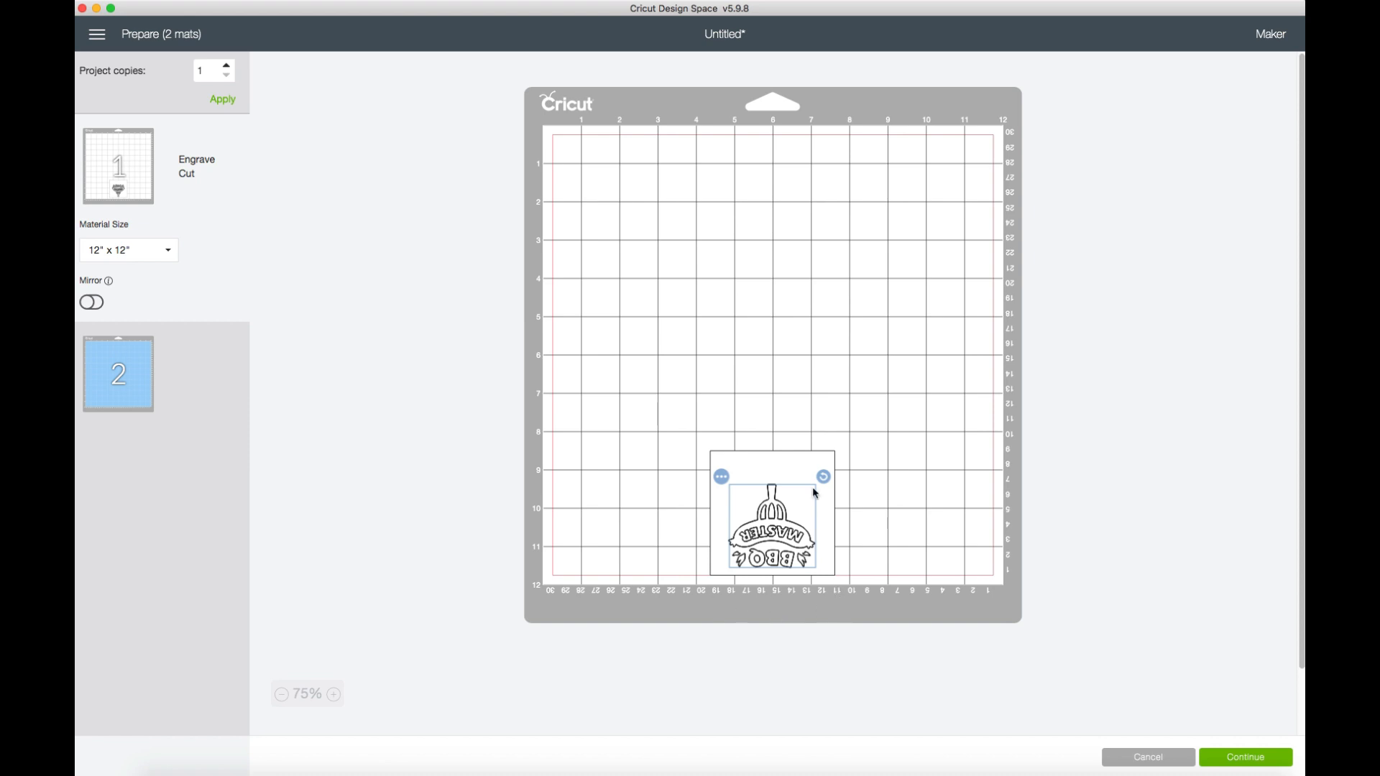
{"action": "left_click_drag", "start_coordinate": [774, 513], "coordinate": [772, 516]}
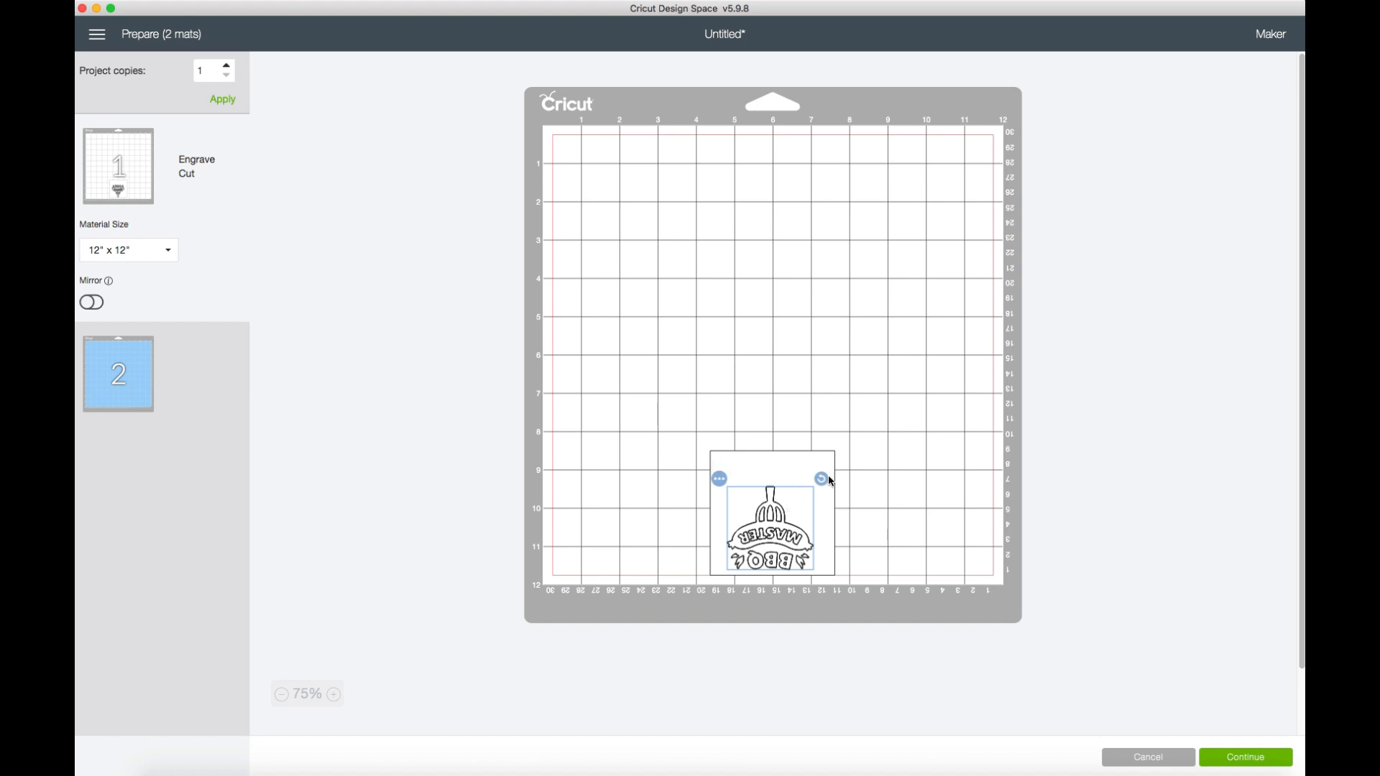
{"action": "left_click_drag", "start_coordinate": [777, 525], "coordinate": [774, 525]}
Move the square up off the BBQ Master design and hide it from the mat.
{"action": "left_click_drag", "start_coordinate": [788, 468], "coordinate": [821, 379]}
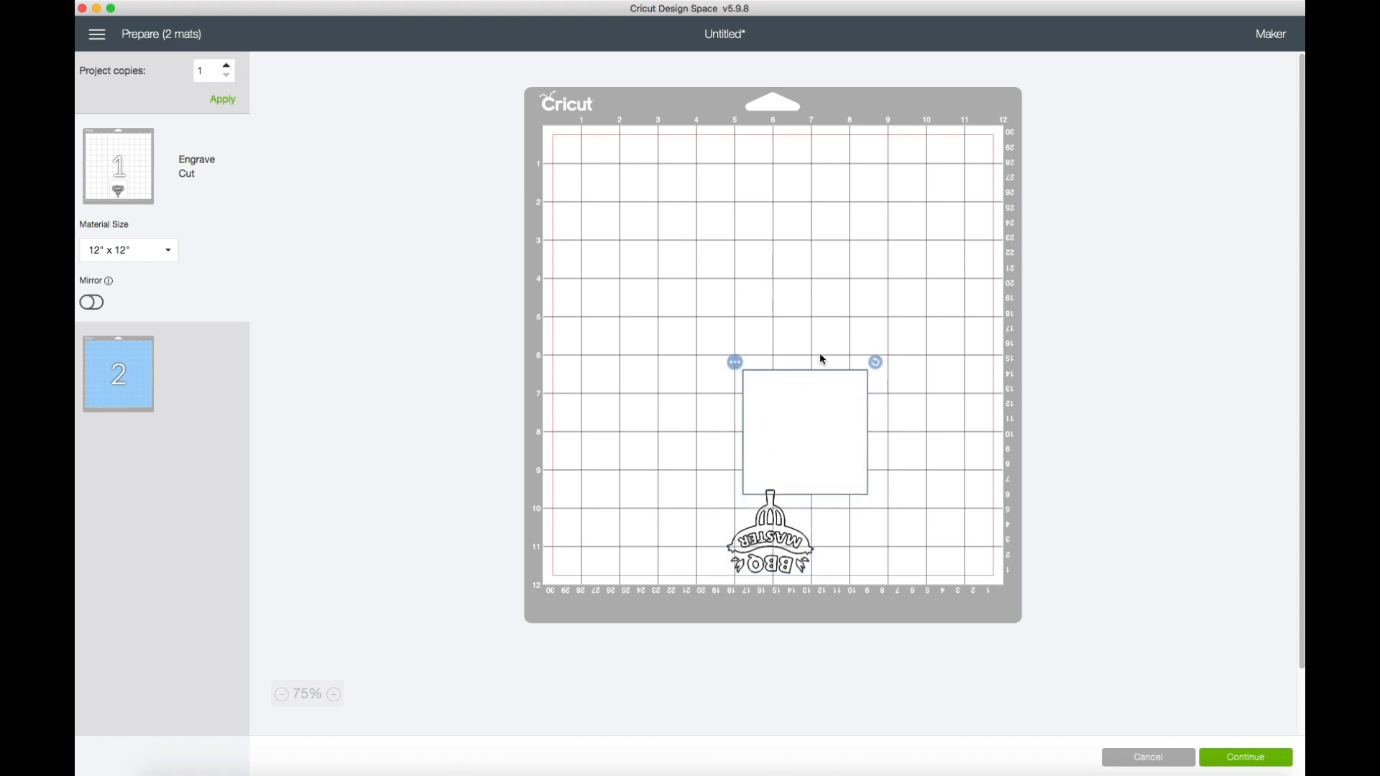
{"action": "left_click", "coordinate": [735, 362]}
{"action": "left_click", "coordinate": [743, 410]}
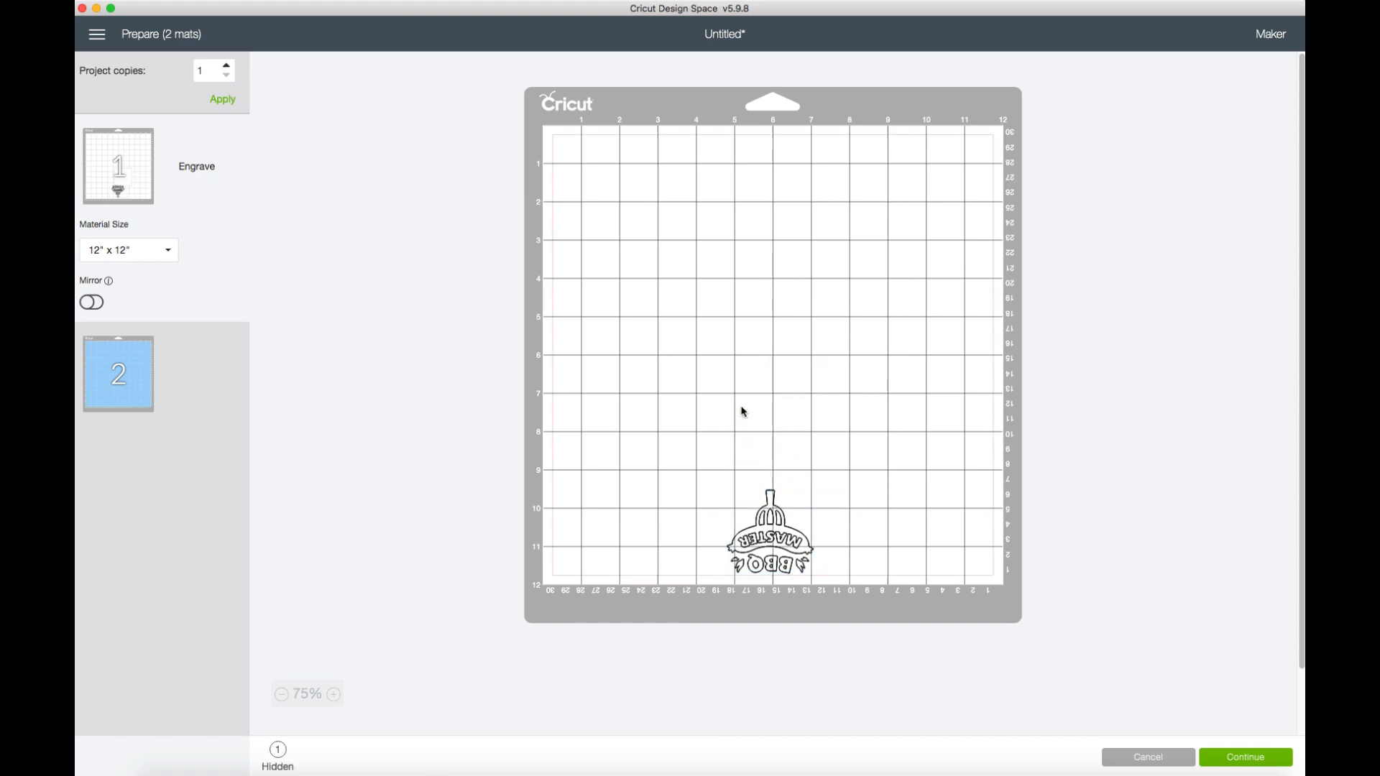
Fine-tune the BBQ Master design's position so it is centered on the 6-inch line along the mat's lower margin.
{"action": "left_click", "coordinate": [778, 541]}
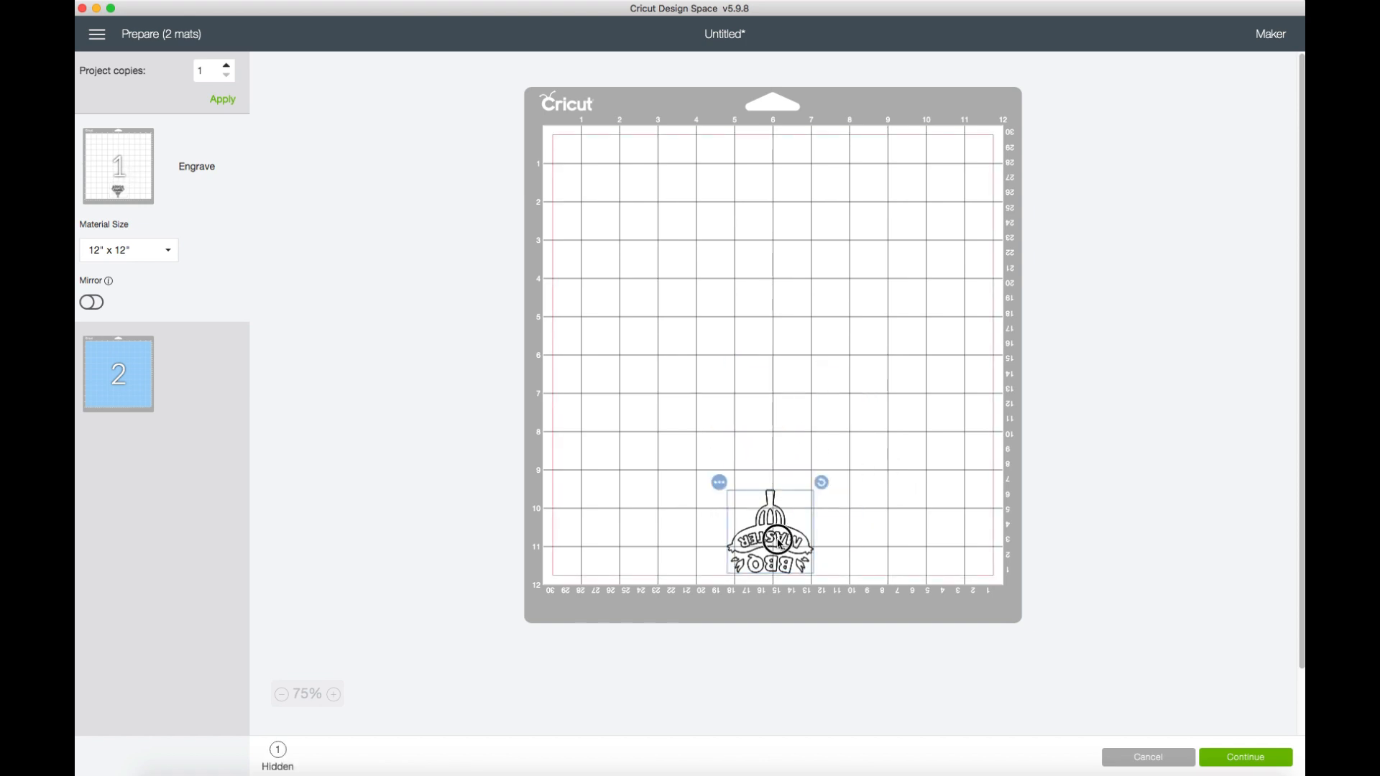
{"action": "left_click_drag", "start_coordinate": [777, 543], "coordinate": [780, 544]}
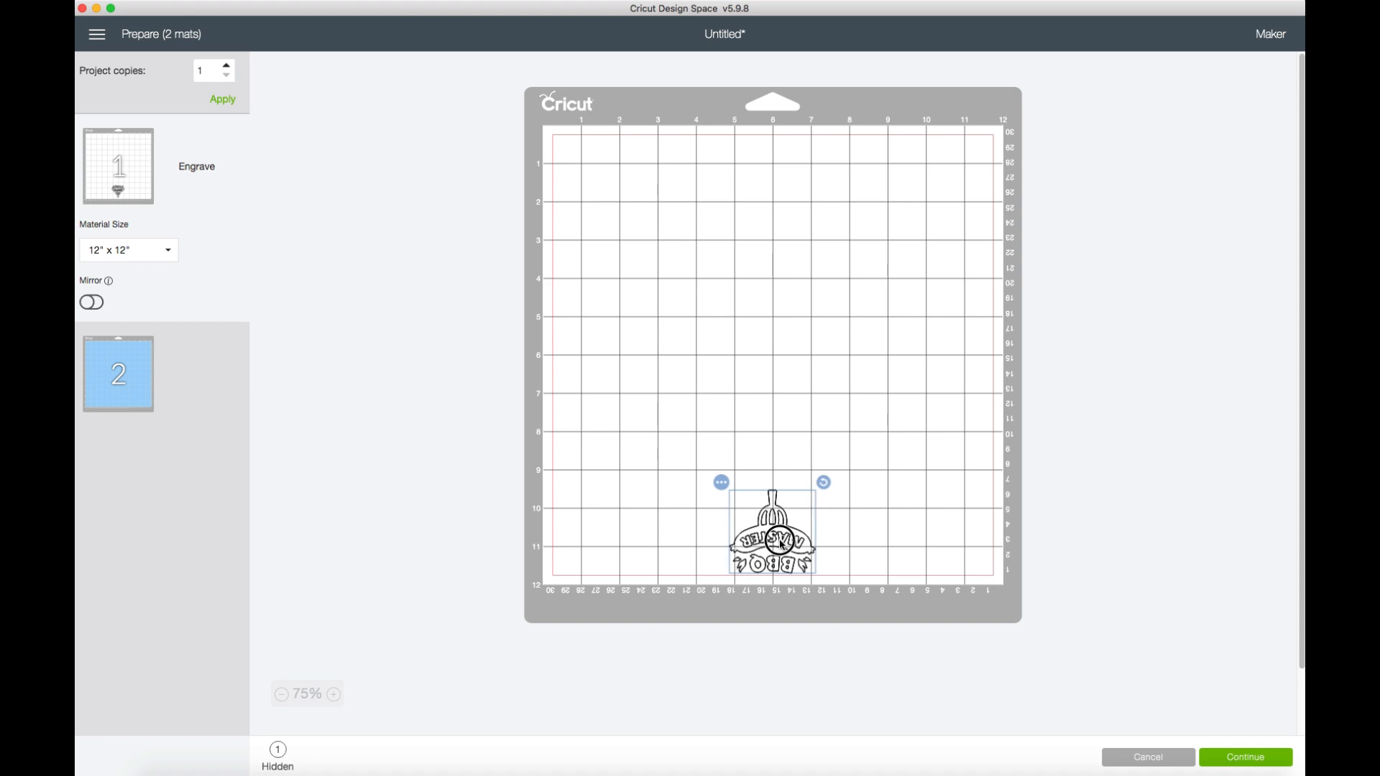
{"action": "left_click_drag", "start_coordinate": [782, 545], "coordinate": [782, 546]}
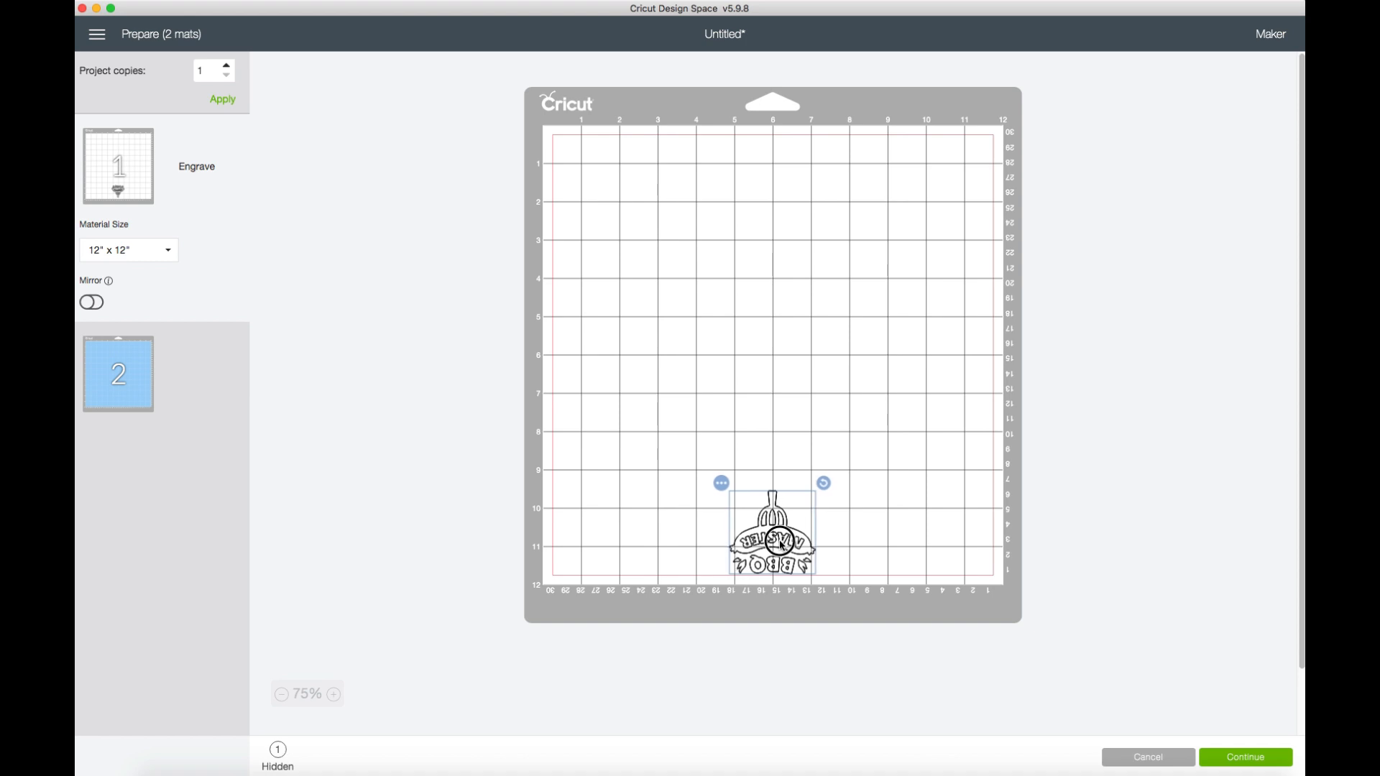
{"action": "left_click", "coordinate": [879, 427]}
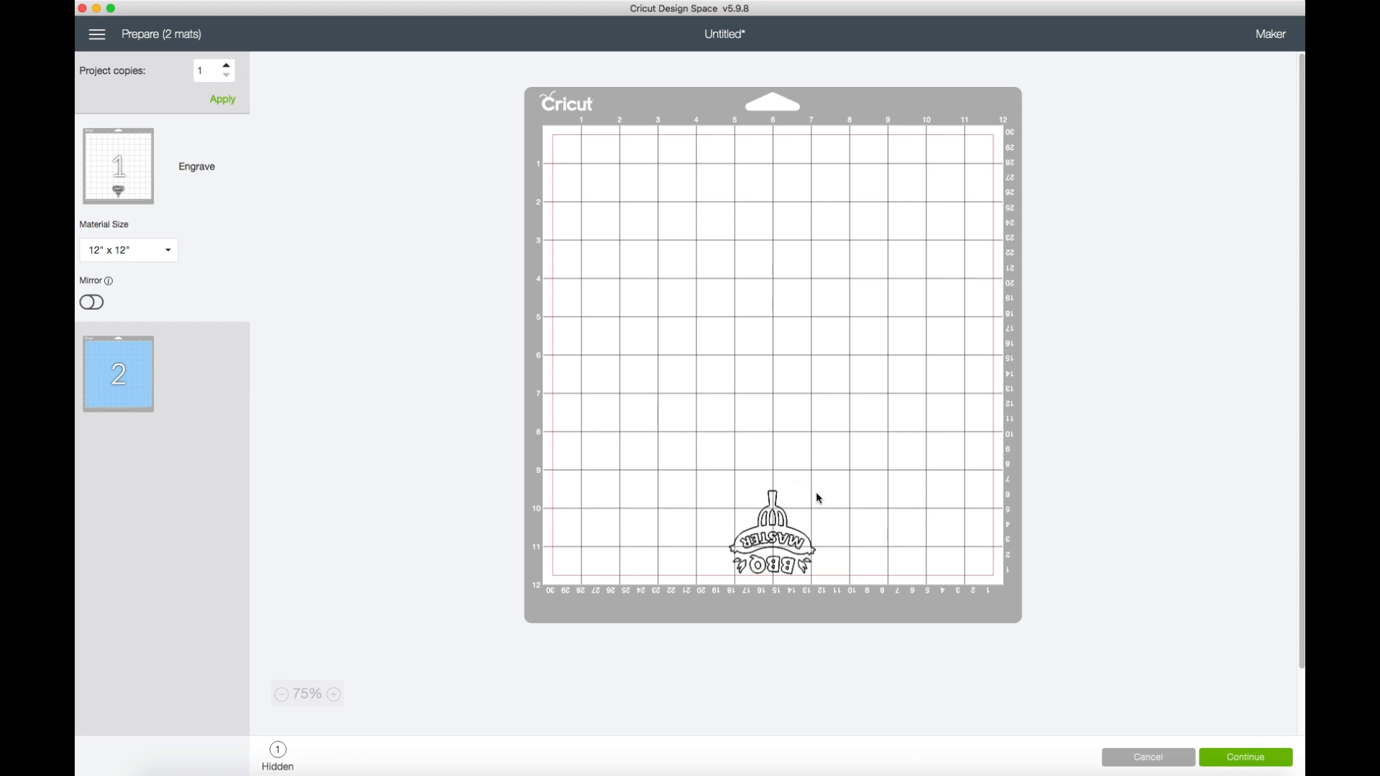
Proceed to the make stage and set the engraving material to Stainless Steel from the compatible materials.
{"action": "left_click", "coordinate": [1269, 757]}
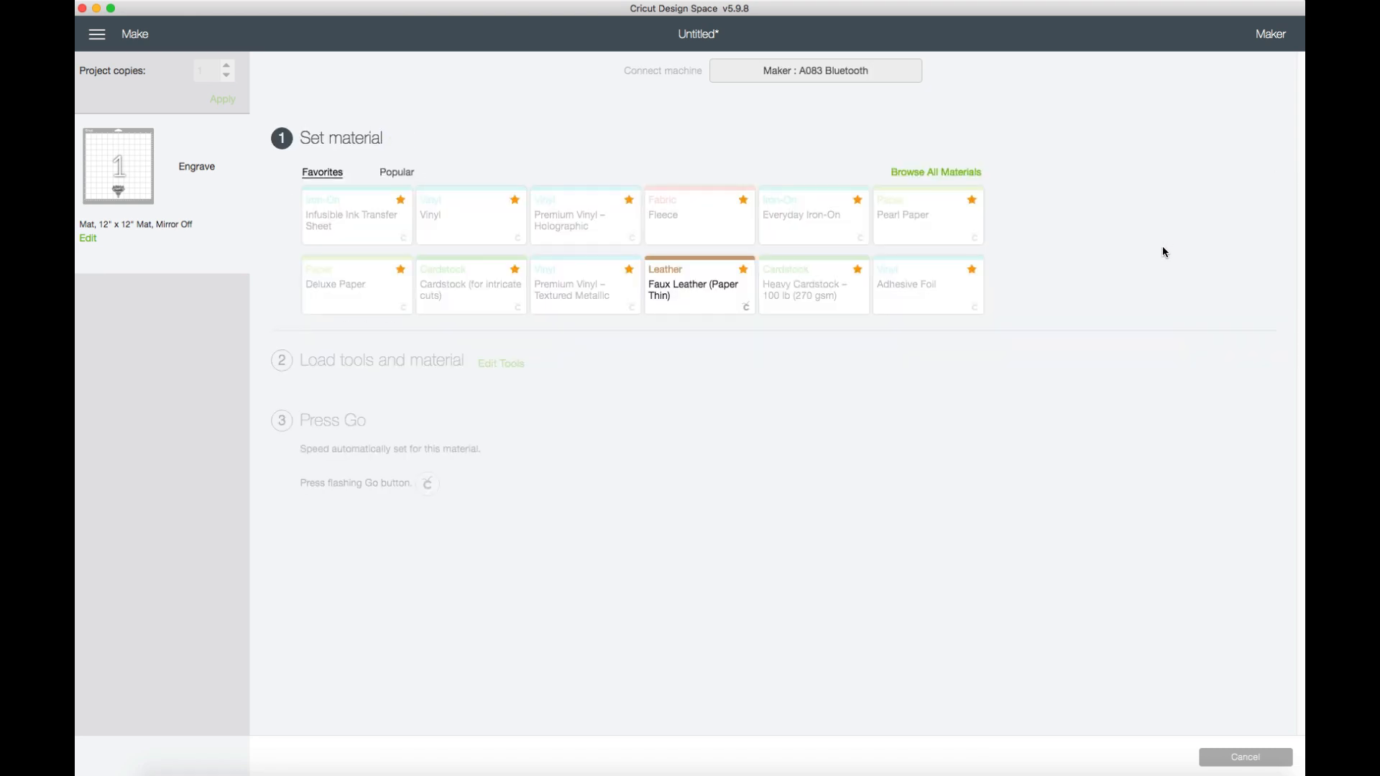
{"action": "left_click", "coordinate": [967, 173]}
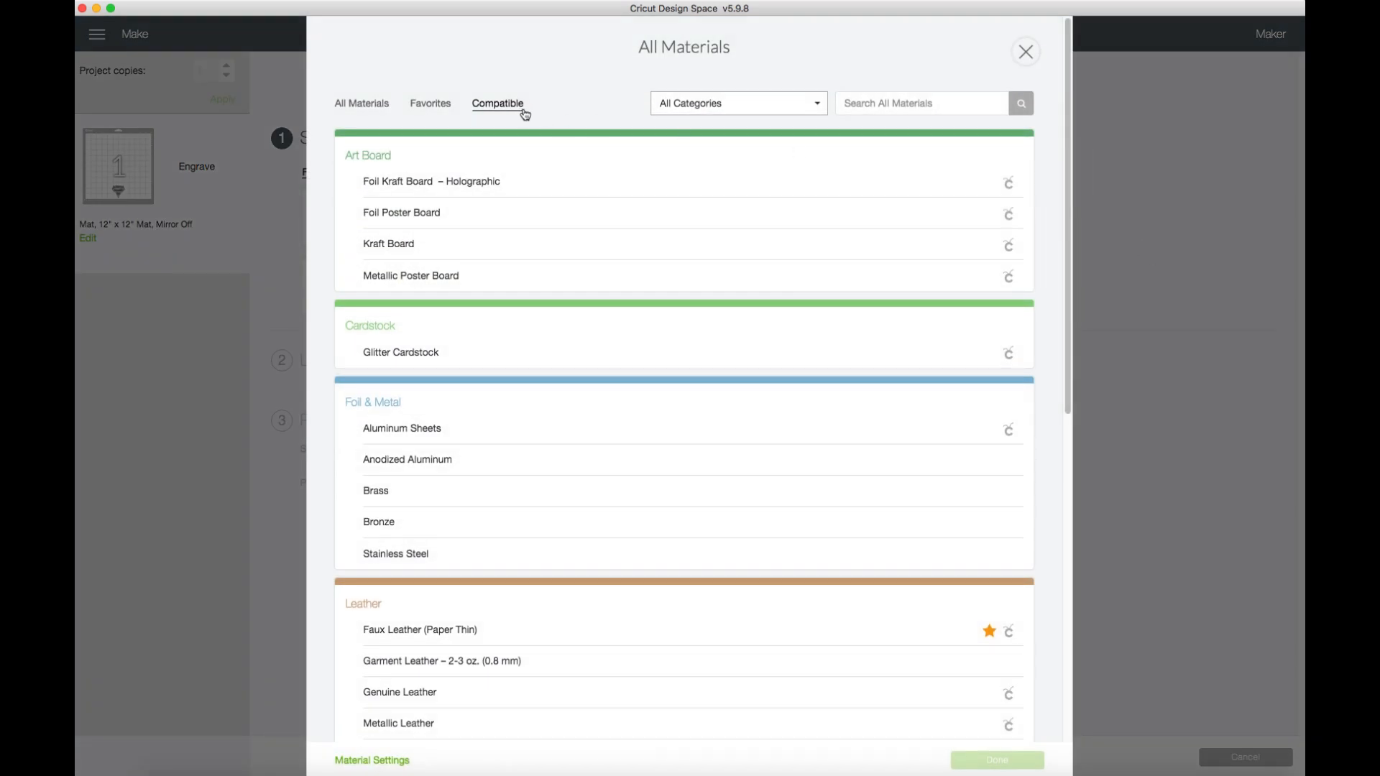
{"action": "scroll", "coordinate": [616, 237], "scroll_direction": "down", "scroll_amount": 10}
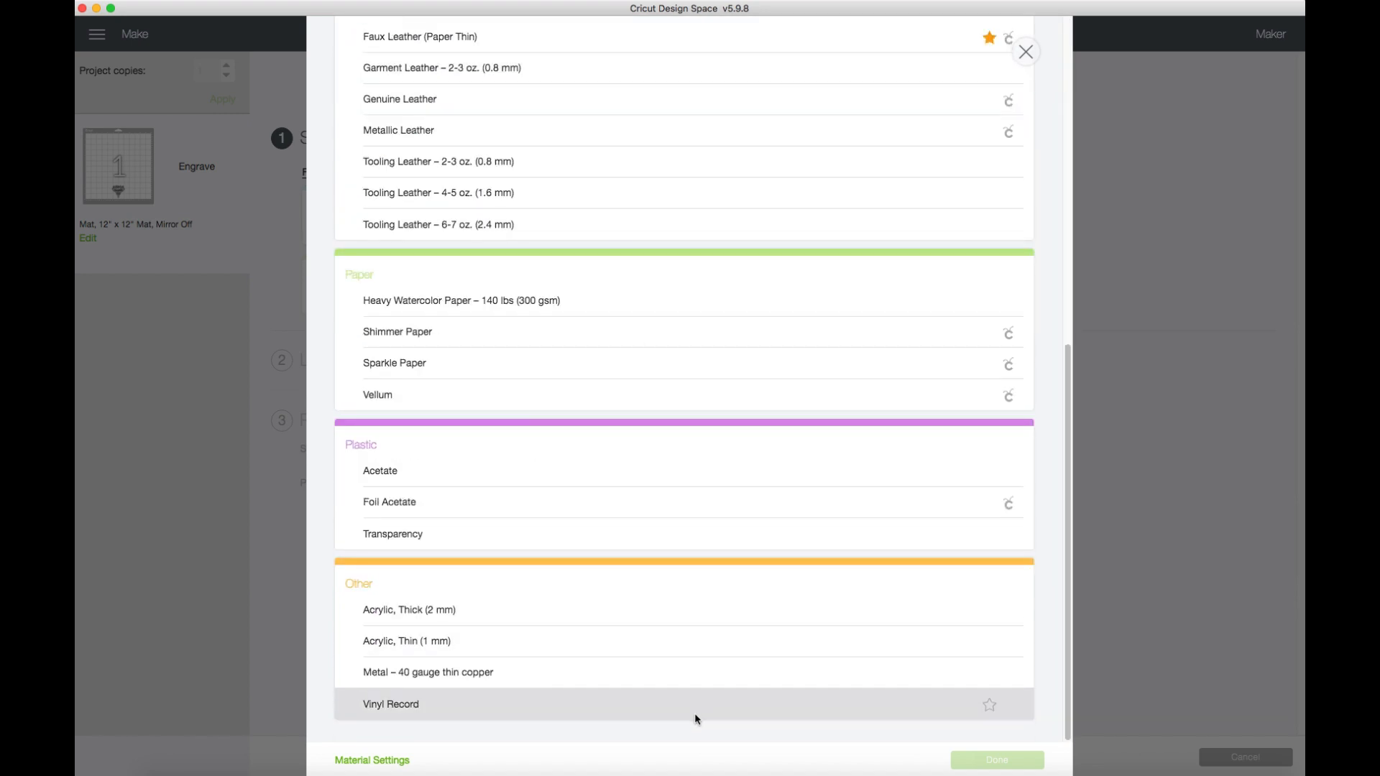
{"action": "scroll", "coordinate": [716, 514], "scroll_direction": "up", "scroll_amount": 10}
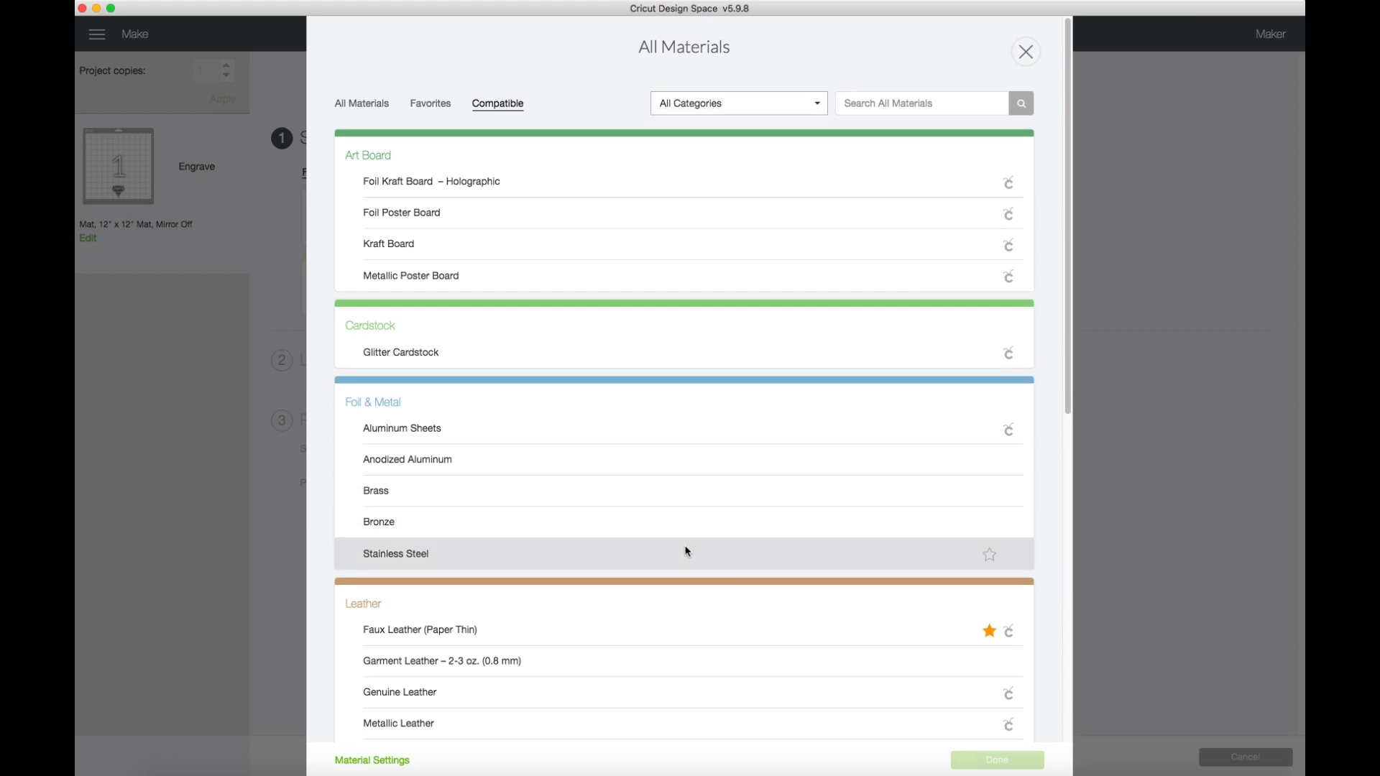
{"action": "scroll", "coordinate": [685, 551], "scroll_direction": "down", "scroll_amount": 8}
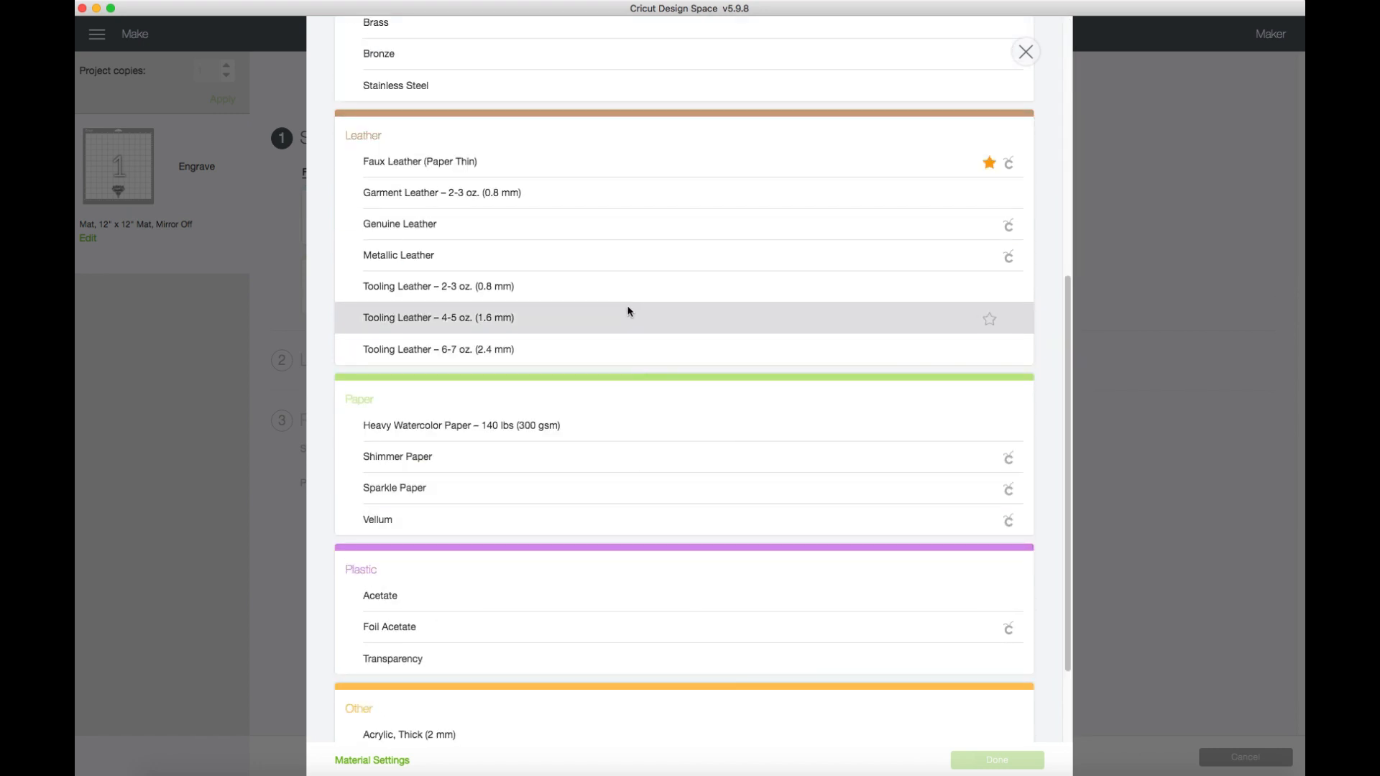
{"action": "scroll", "coordinate": [619, 331], "scroll_direction": "up", "scroll_amount": 2}
{"action": "left_click", "coordinate": [574, 217]}
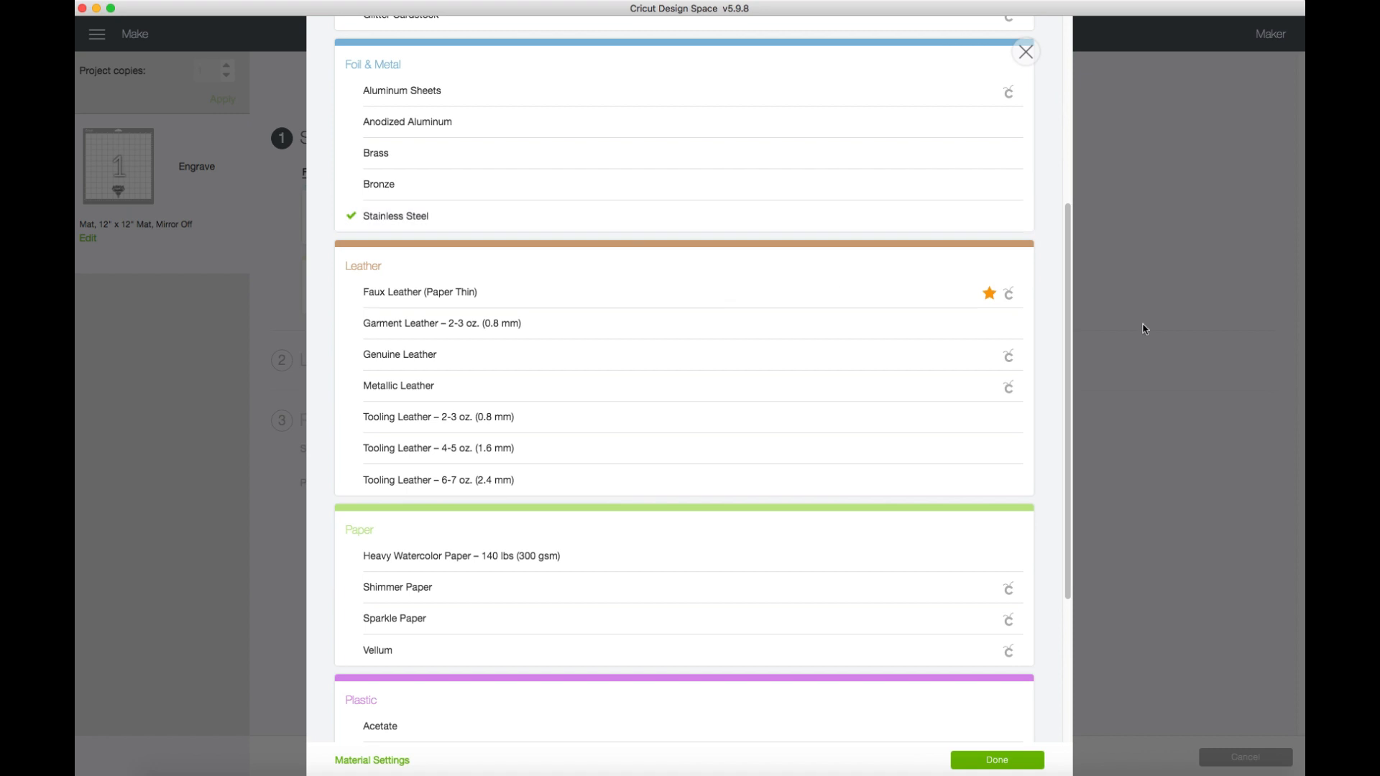
{"action": "left_click", "coordinate": [1004, 762]}
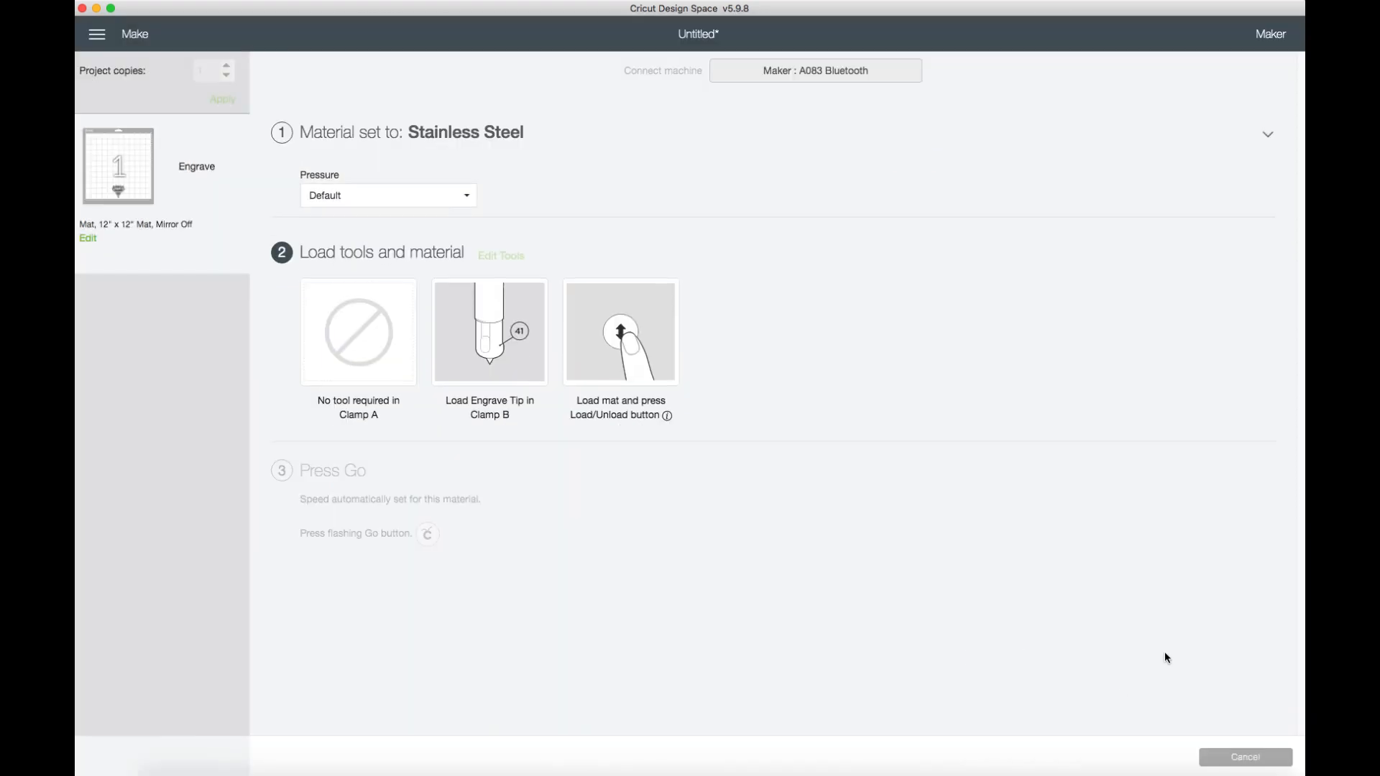
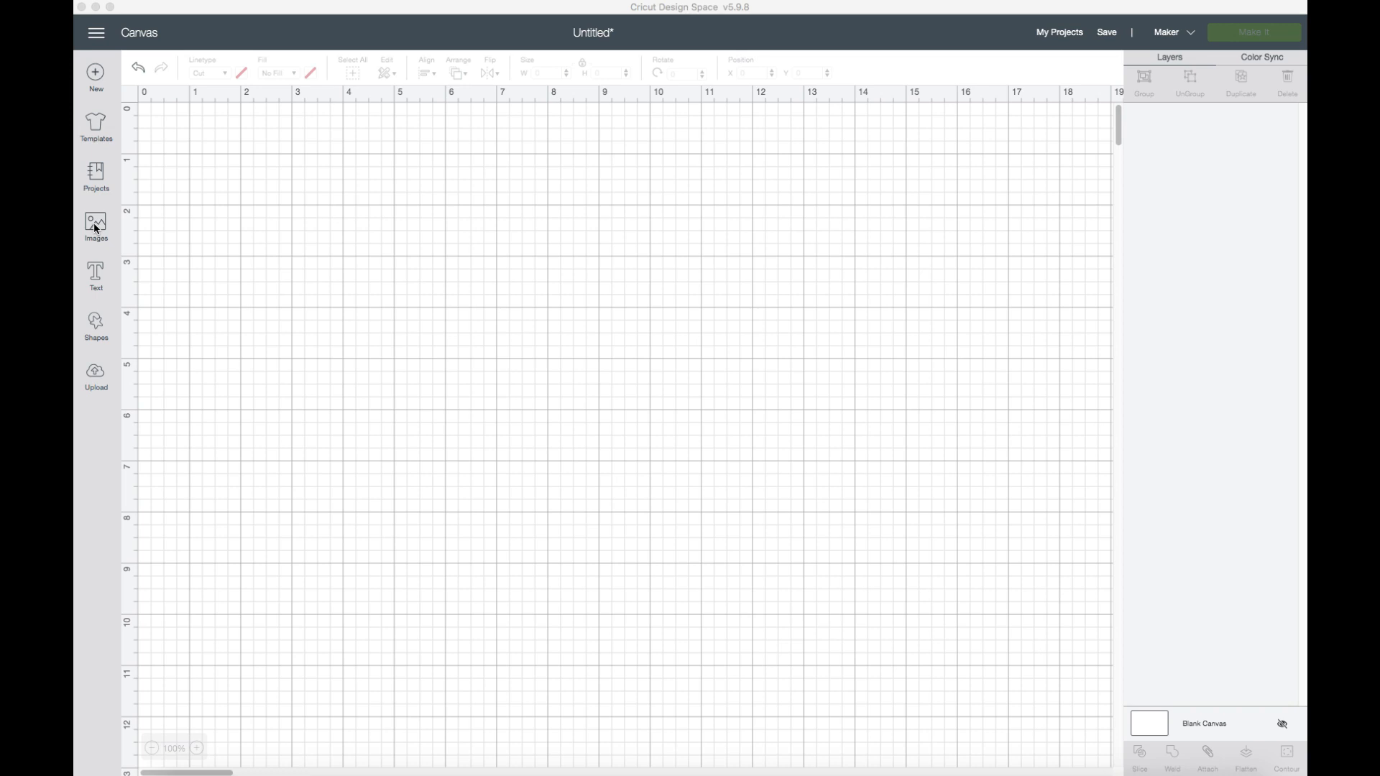
Add a triangle shape to the blank canvas.
{"action": "left_click", "coordinate": [97, 329]}
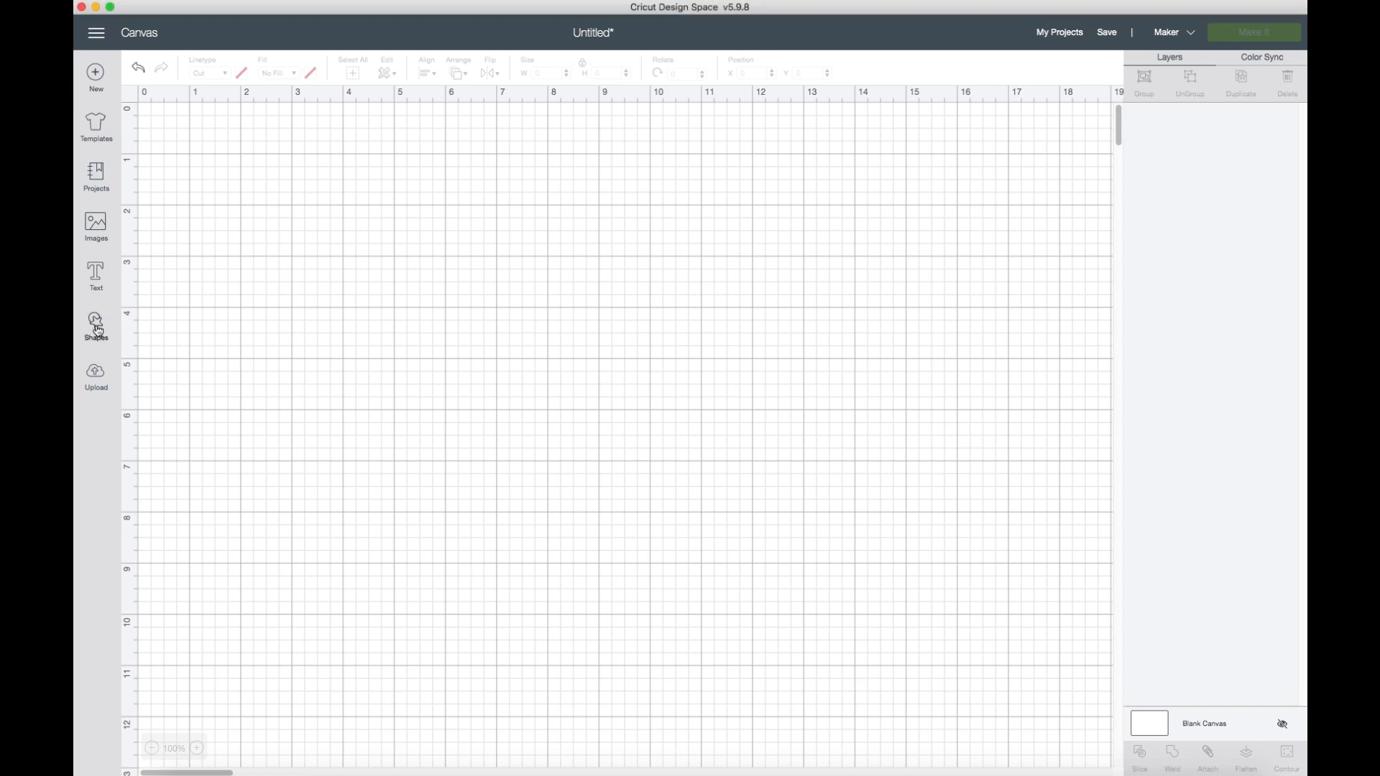
{"action": "left_click", "coordinate": [95, 323]}
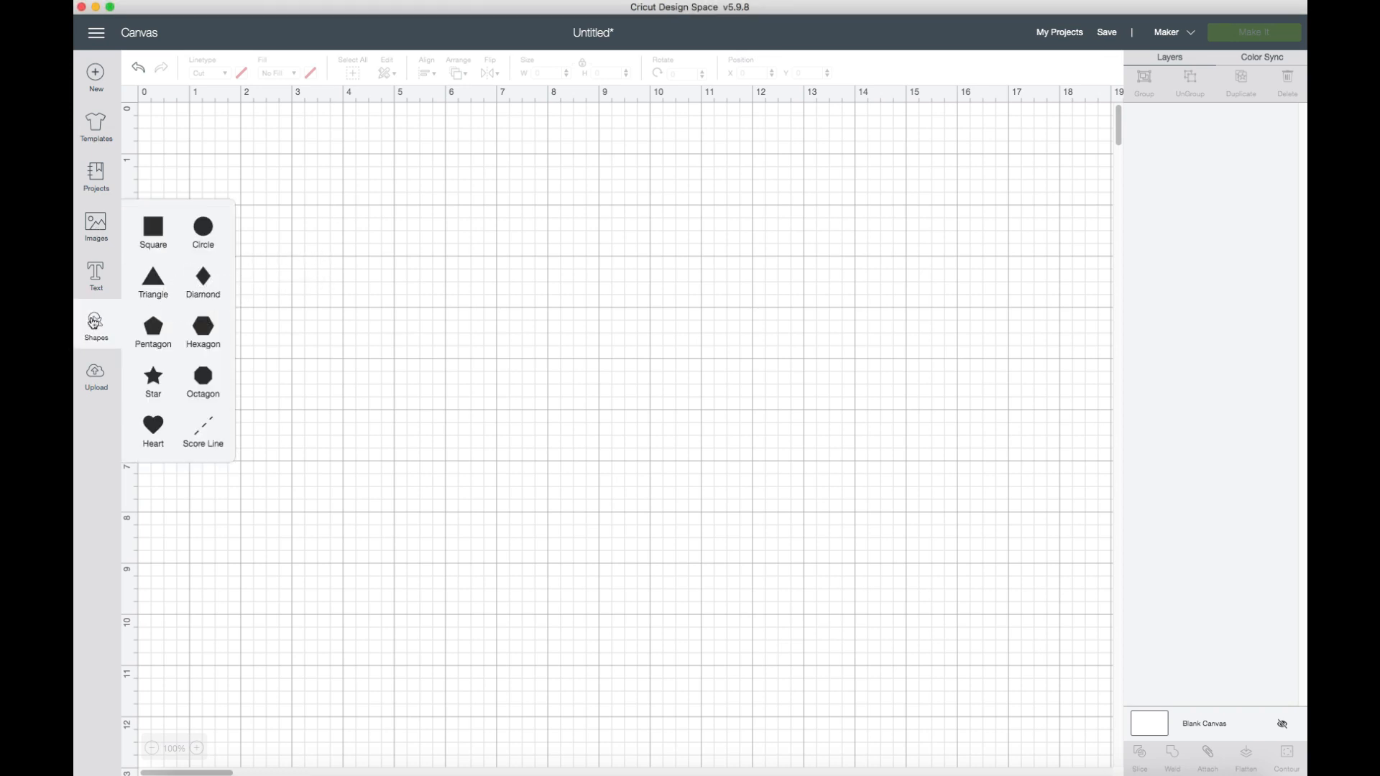
{"action": "left_click", "coordinate": [156, 295]}
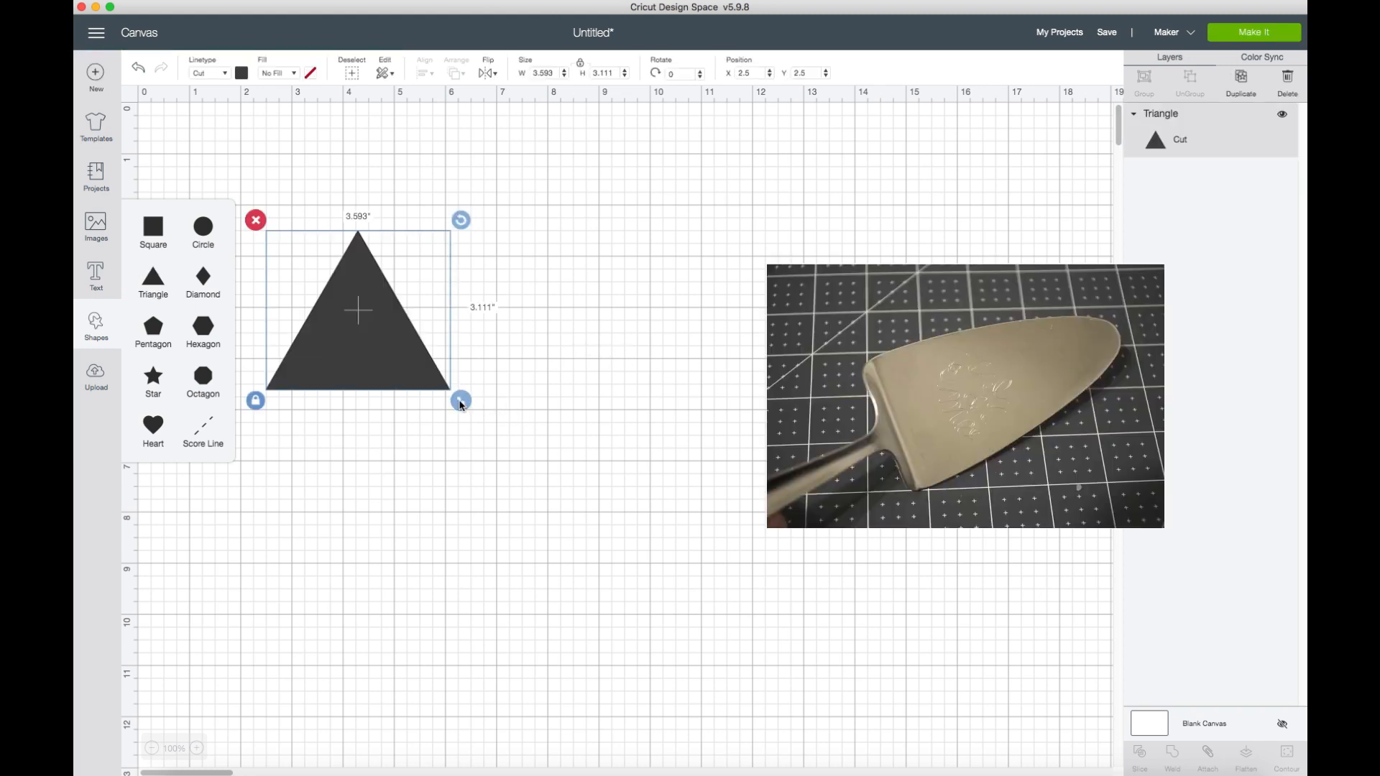
{"action": "left_click", "coordinate": [453, 373]}
{"action": "left_click", "coordinate": [381, 353]}
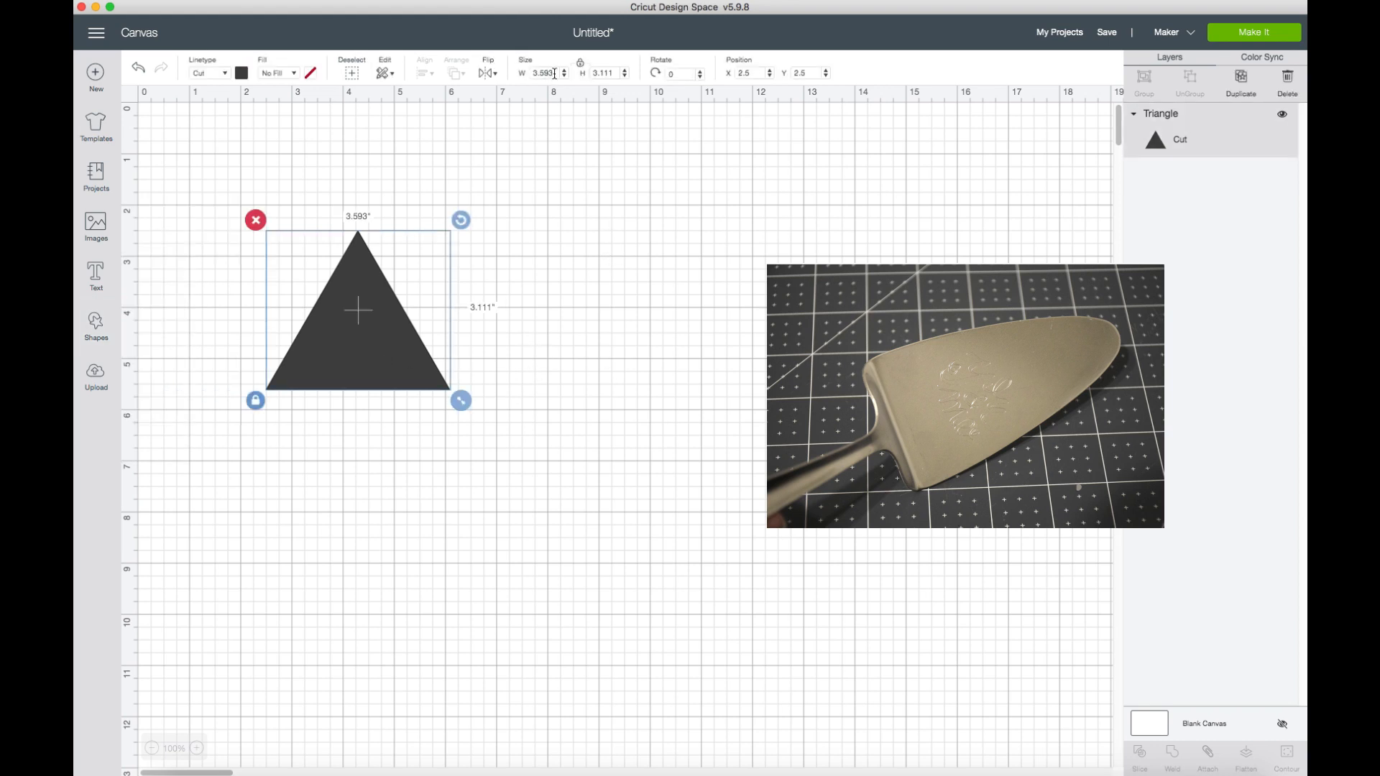
Set the triangle's width to 2.25 inches with its proportions locked.
{"action": "left_click", "coordinate": [530, 73]}
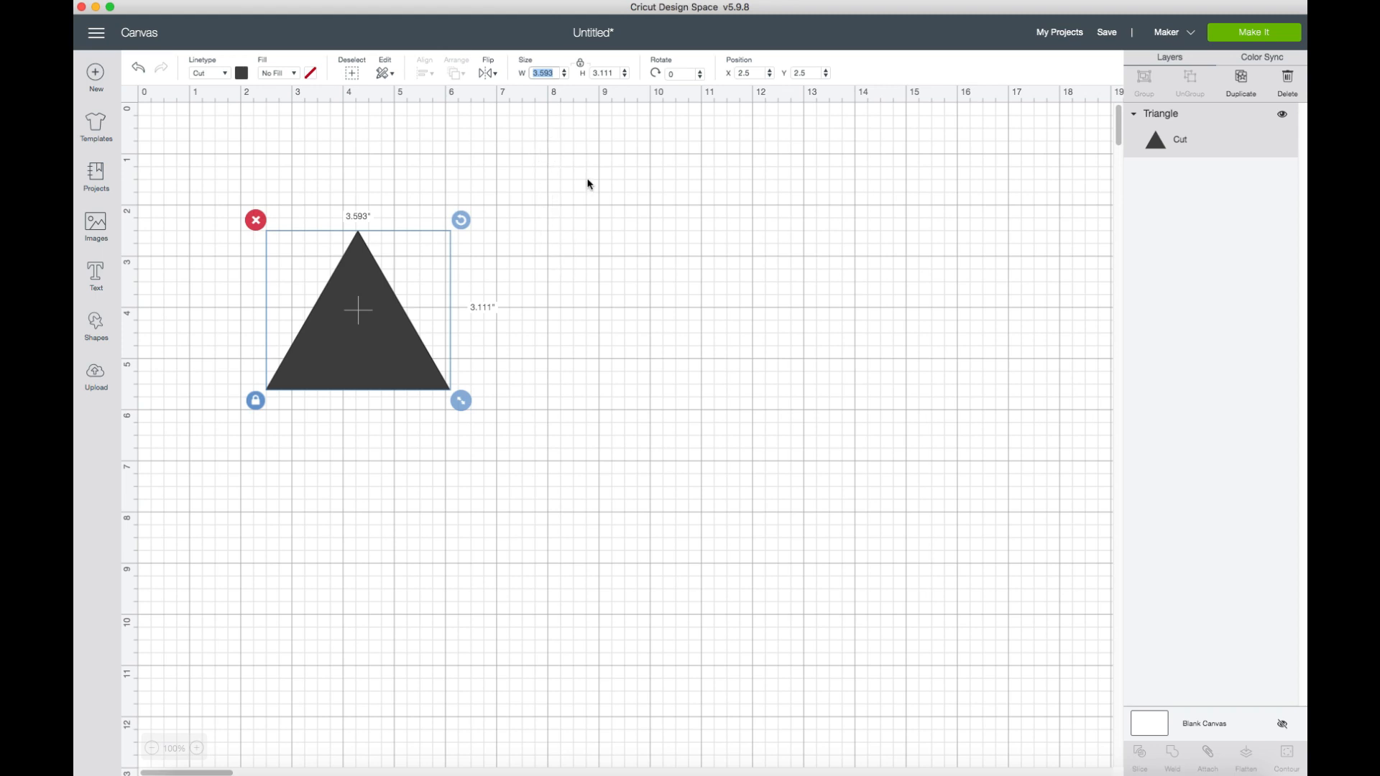
{"action": "type", "text": "2.25"}
{"action": "key", "text": "Tab"}
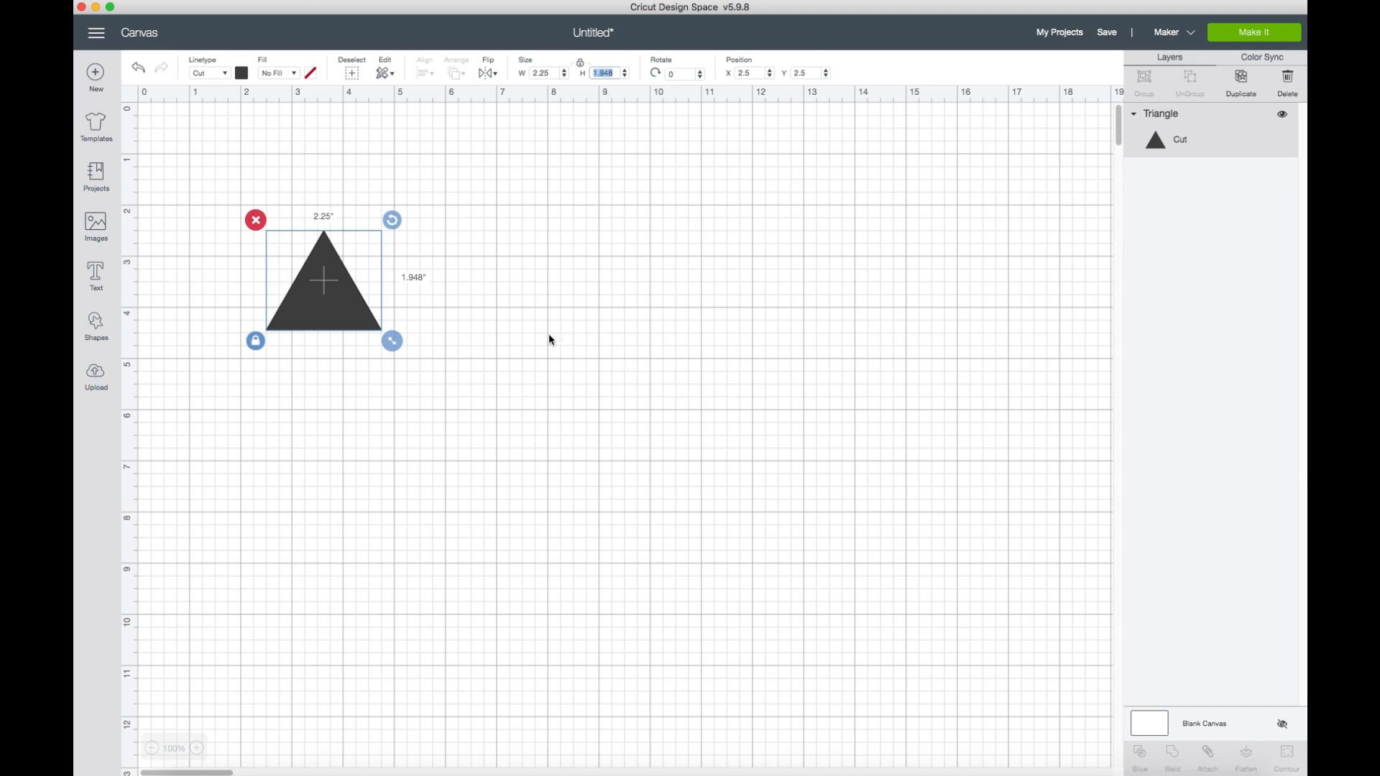
Unlock the triangle's proportions, stretch it to about 3.74 inches tall at 2.25 inches wide, and lock the proportions again.
{"action": "left_click", "coordinate": [256, 342]}
{"action": "left_click_drag", "start_coordinate": [392, 341], "coordinate": [389, 411]}
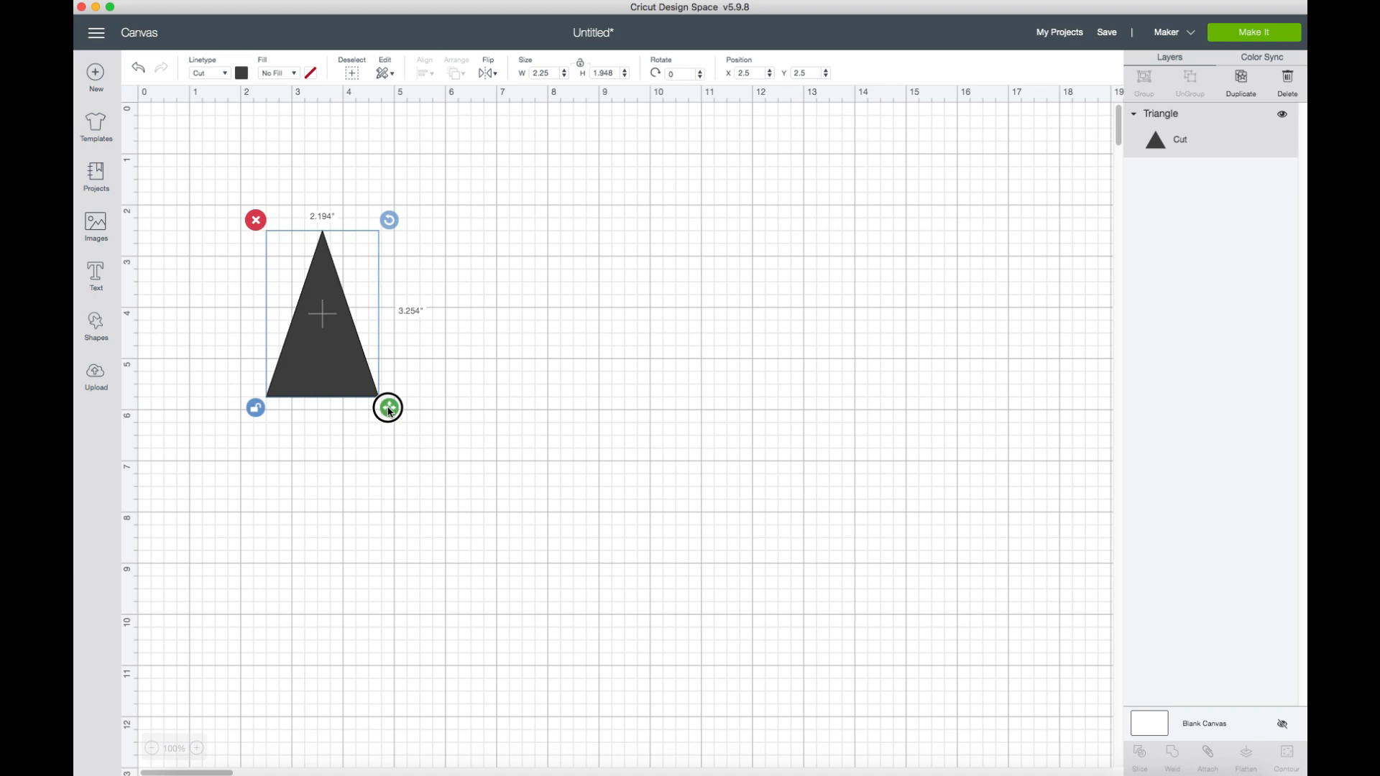
{"action": "left_click_drag", "start_coordinate": [389, 412], "coordinate": [391, 424]}
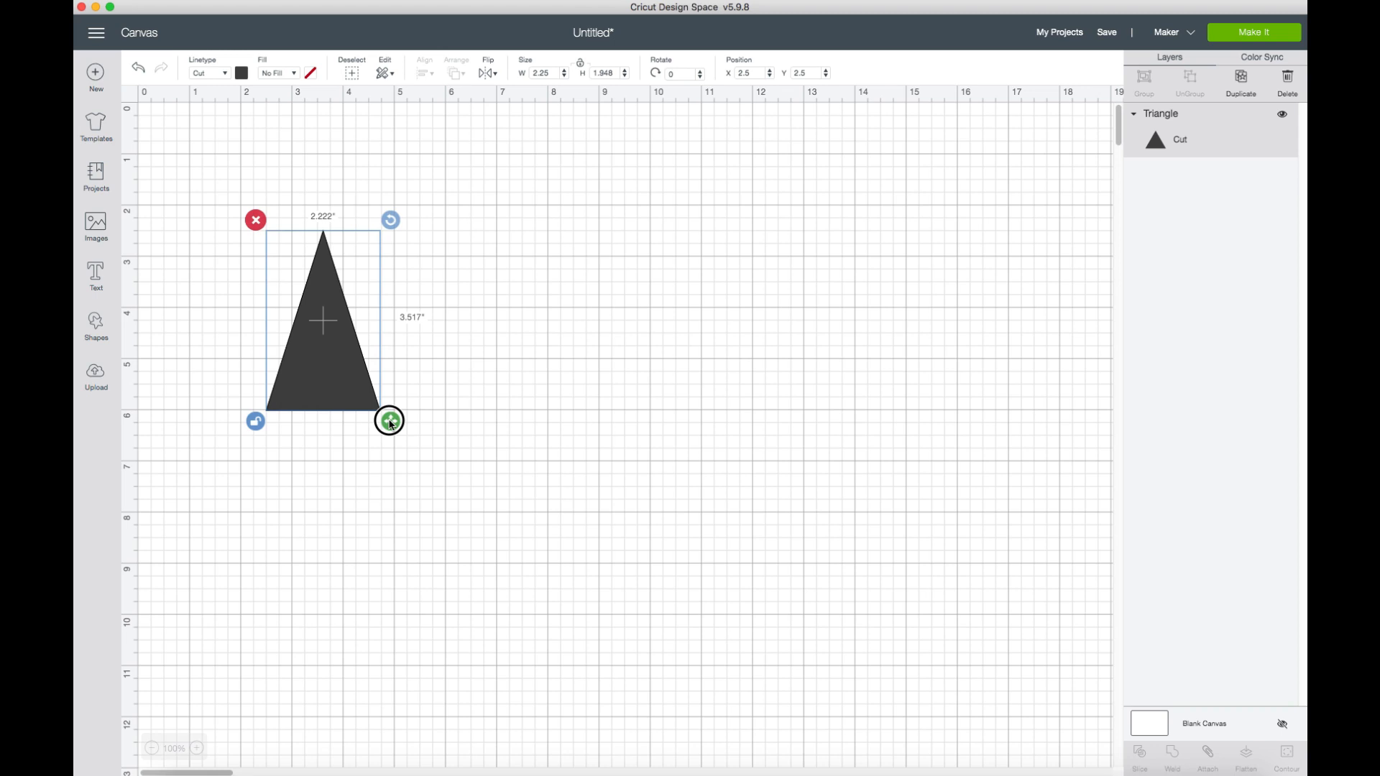
{"action": "left_click_drag", "start_coordinate": [390, 425], "coordinate": [394, 435]}
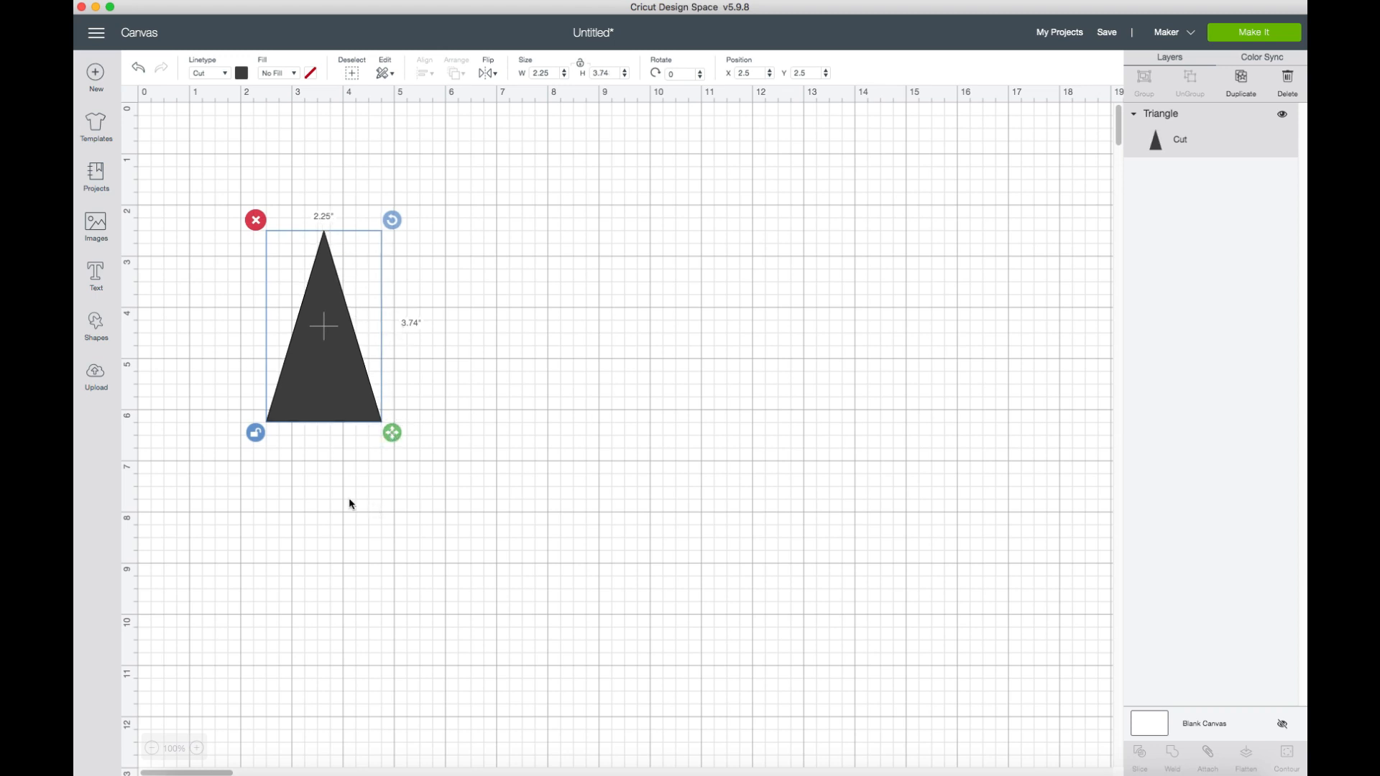
{"action": "left_click", "coordinate": [263, 441]}
Move the triangle to about X 7.556, Y 2.431 and recolor it light blue.
{"action": "left_click_drag", "start_coordinate": [368, 397], "coordinate": [586, 373]}
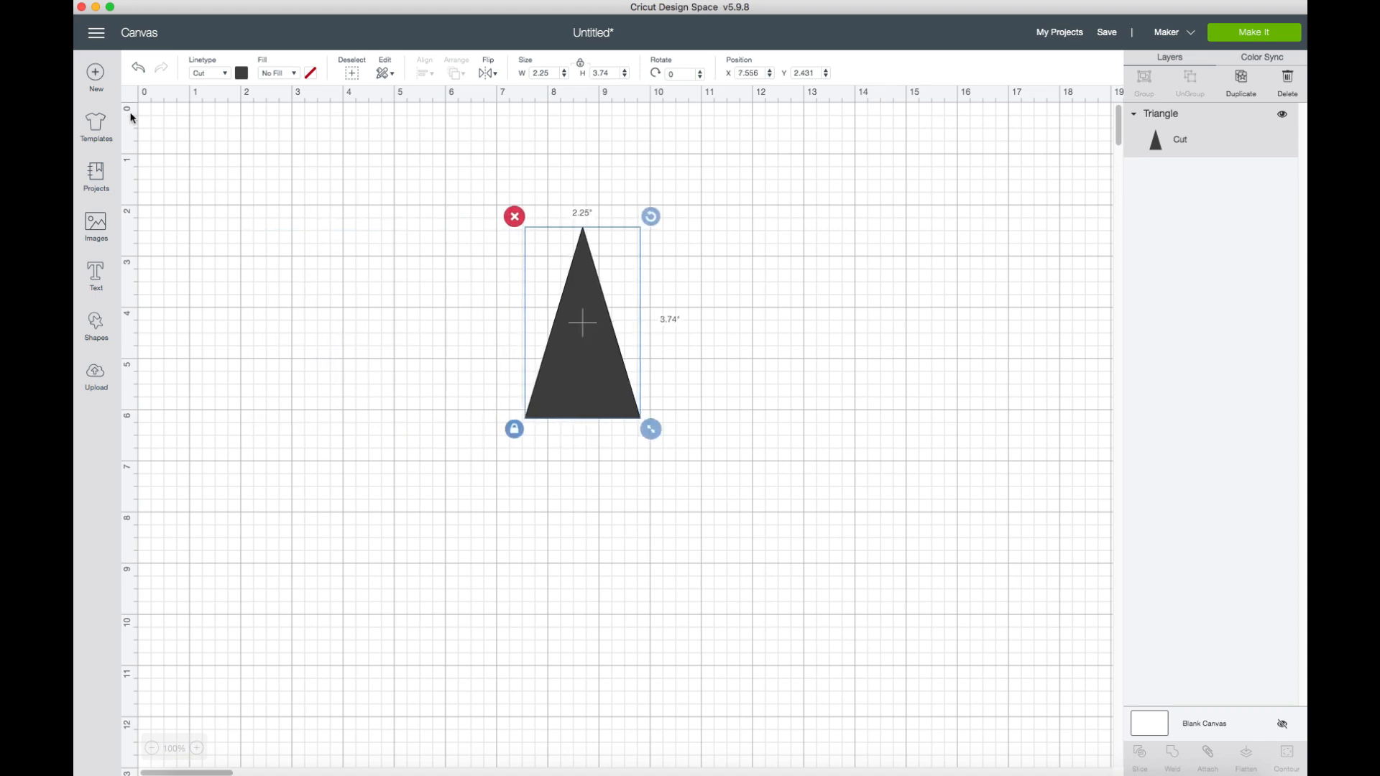
{"action": "left_click", "coordinate": [241, 72]}
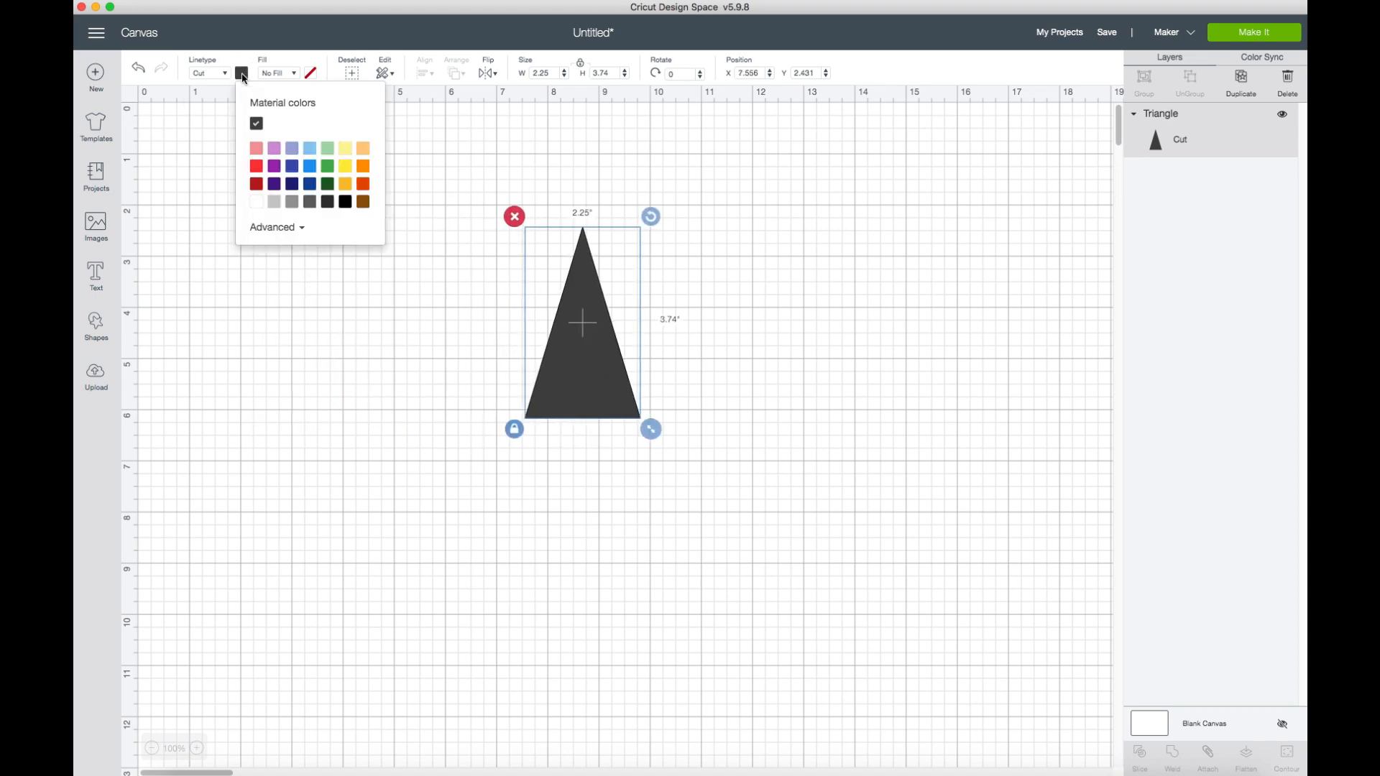
{"action": "left_click", "coordinate": [309, 150]}
{"action": "left_click", "coordinate": [733, 309]}
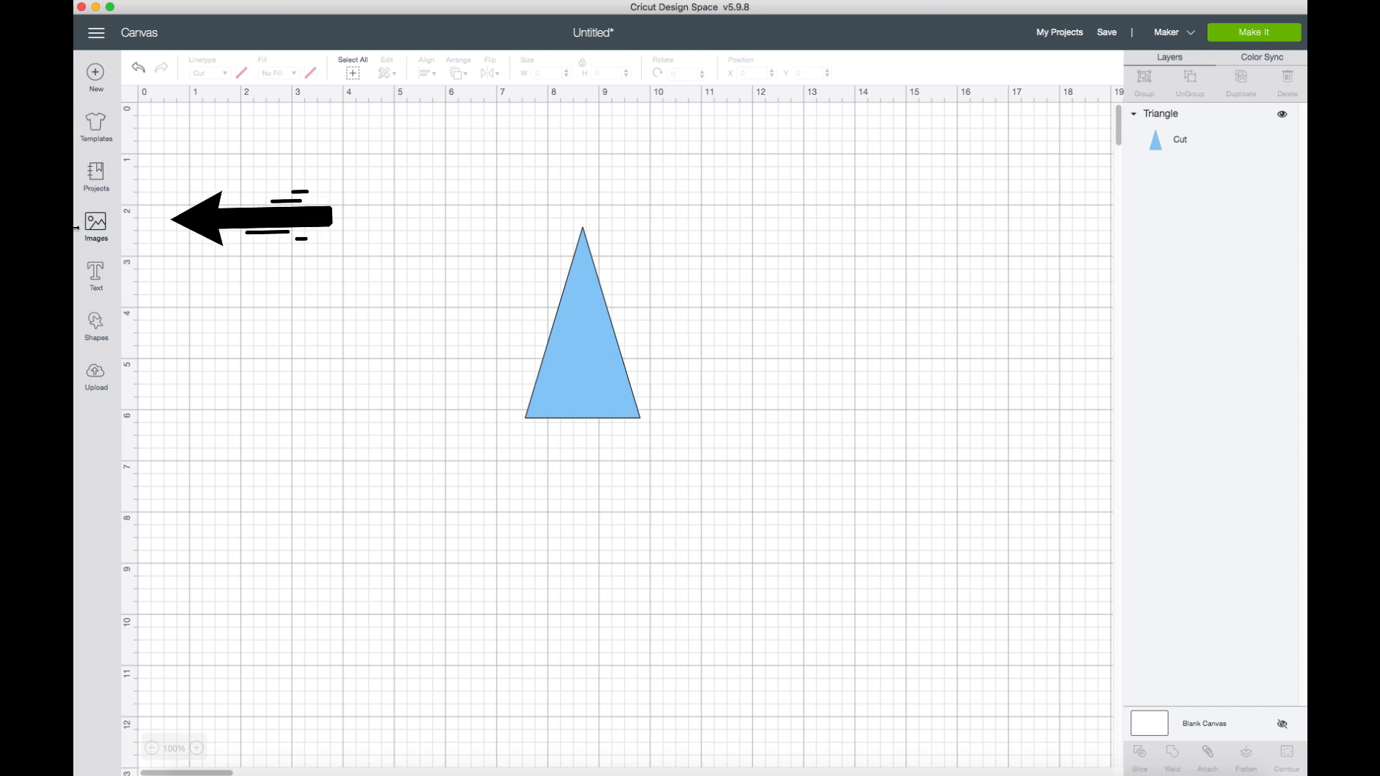
Search the image library for "wedding" and select the red script "Love" image.
{"action": "left_click", "coordinate": [94, 227]}
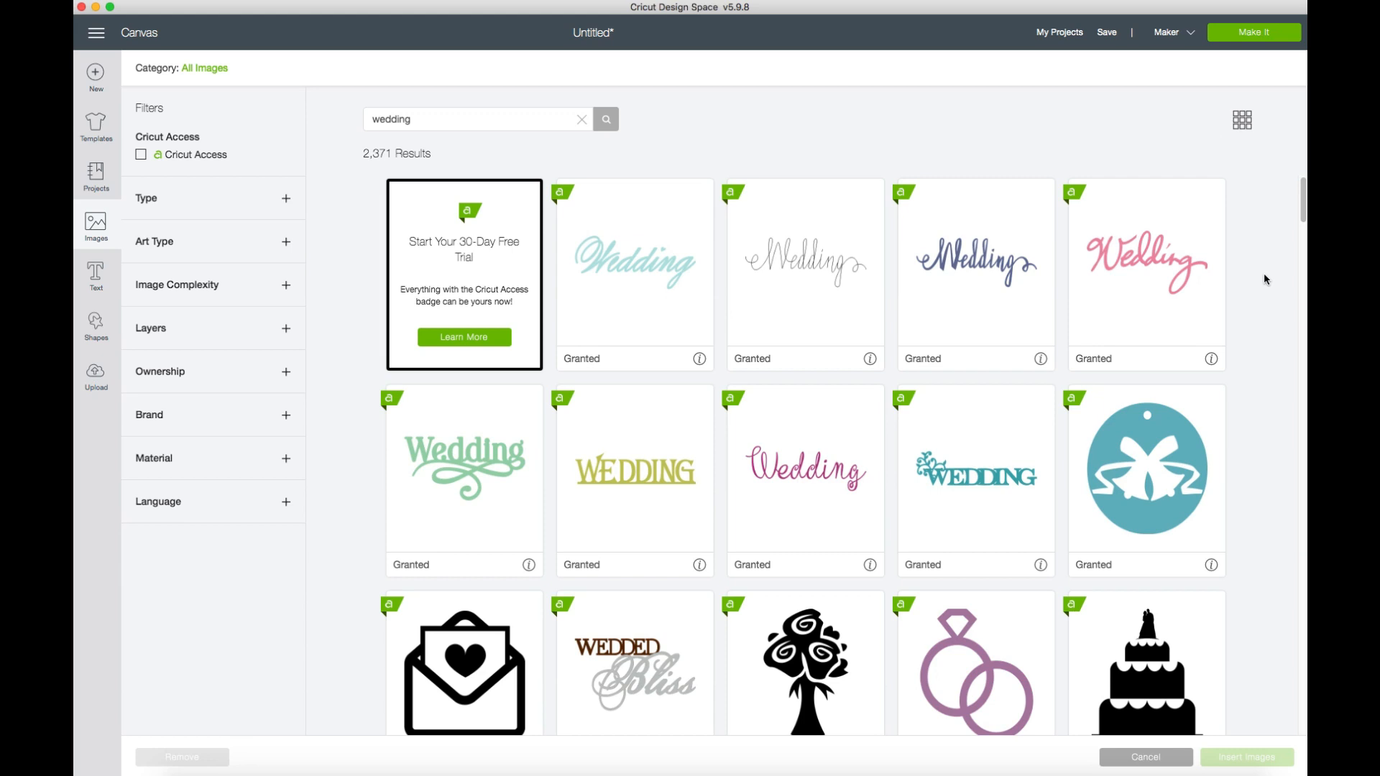
{"action": "scroll", "coordinate": [1257, 288], "scroll_direction": "down", "scroll_amount": 3}
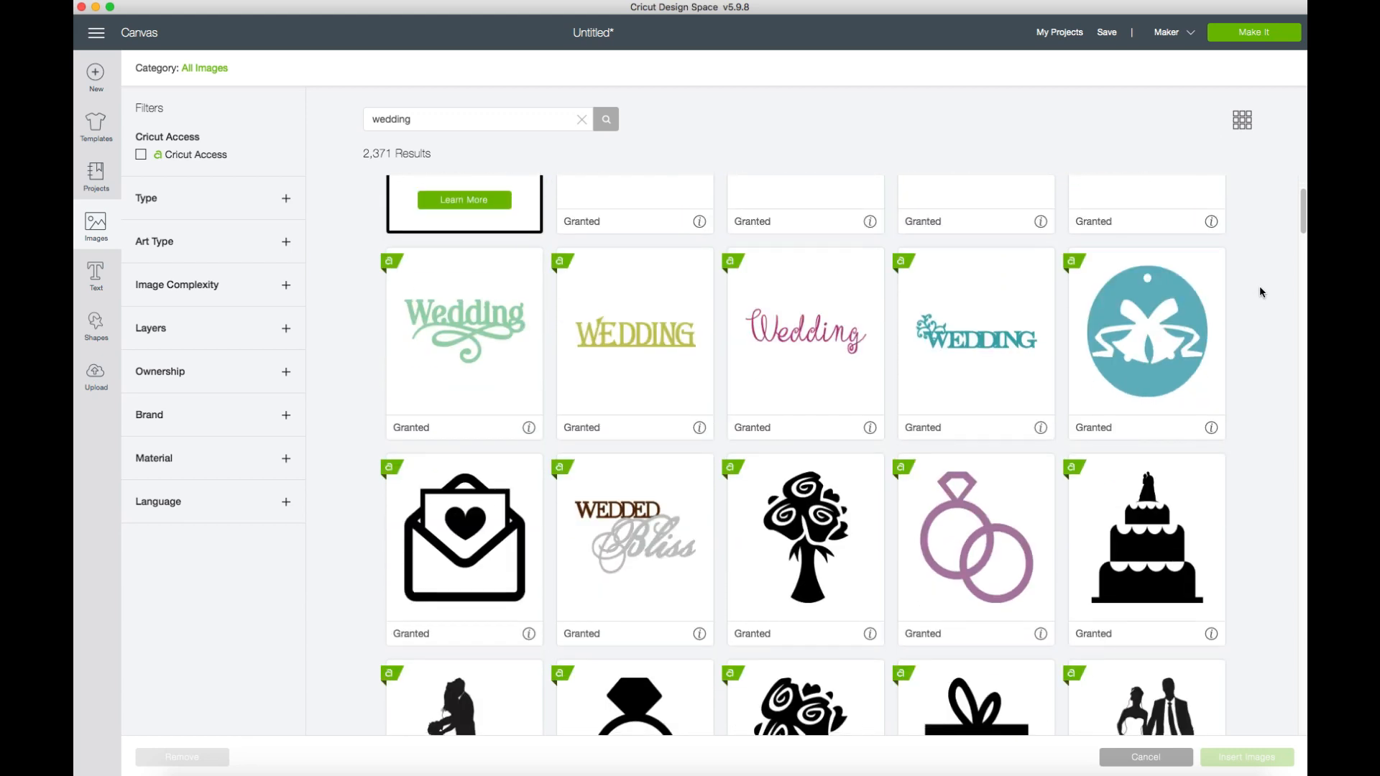
{"action": "scroll", "coordinate": [1262, 292], "scroll_direction": "down", "scroll_amount": 1}
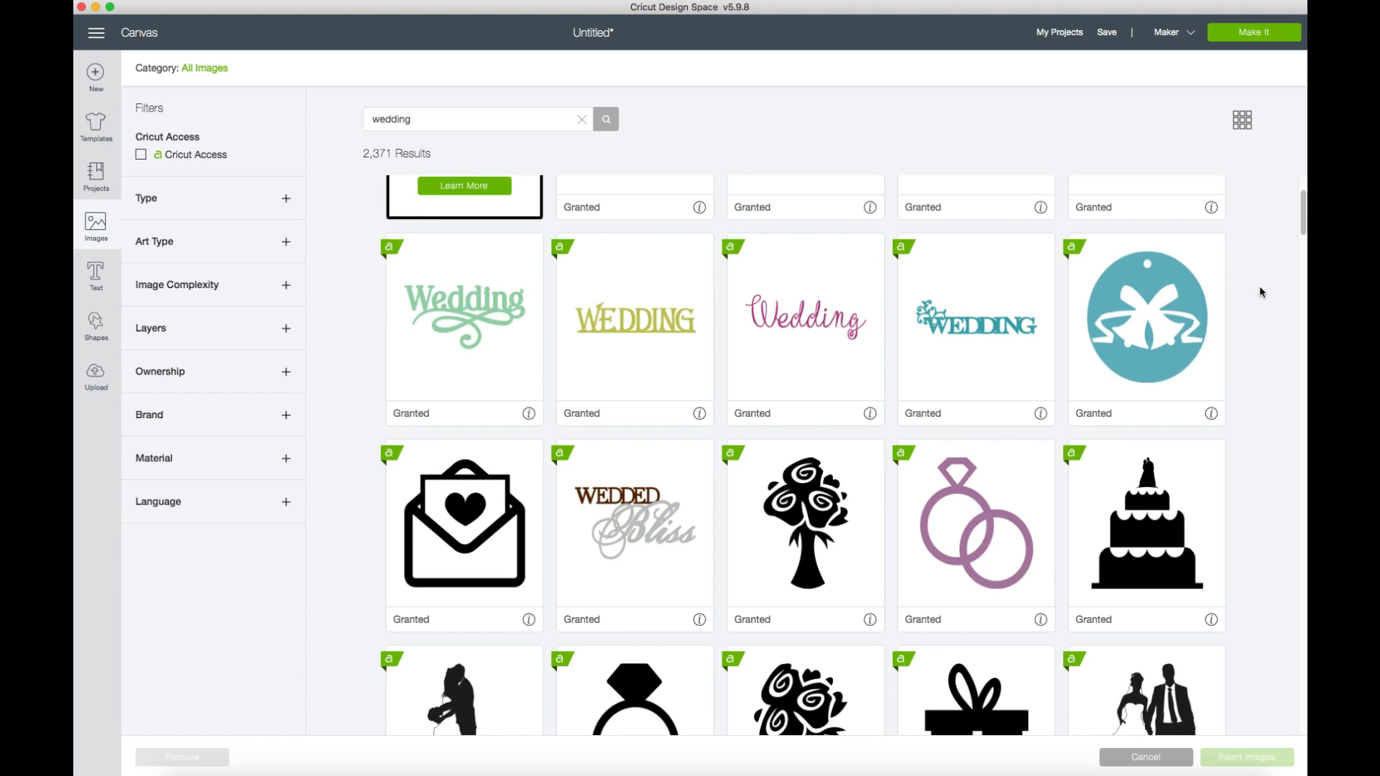
{"action": "scroll", "coordinate": [1260, 288], "scroll_direction": "down", "scroll_amount": 6}
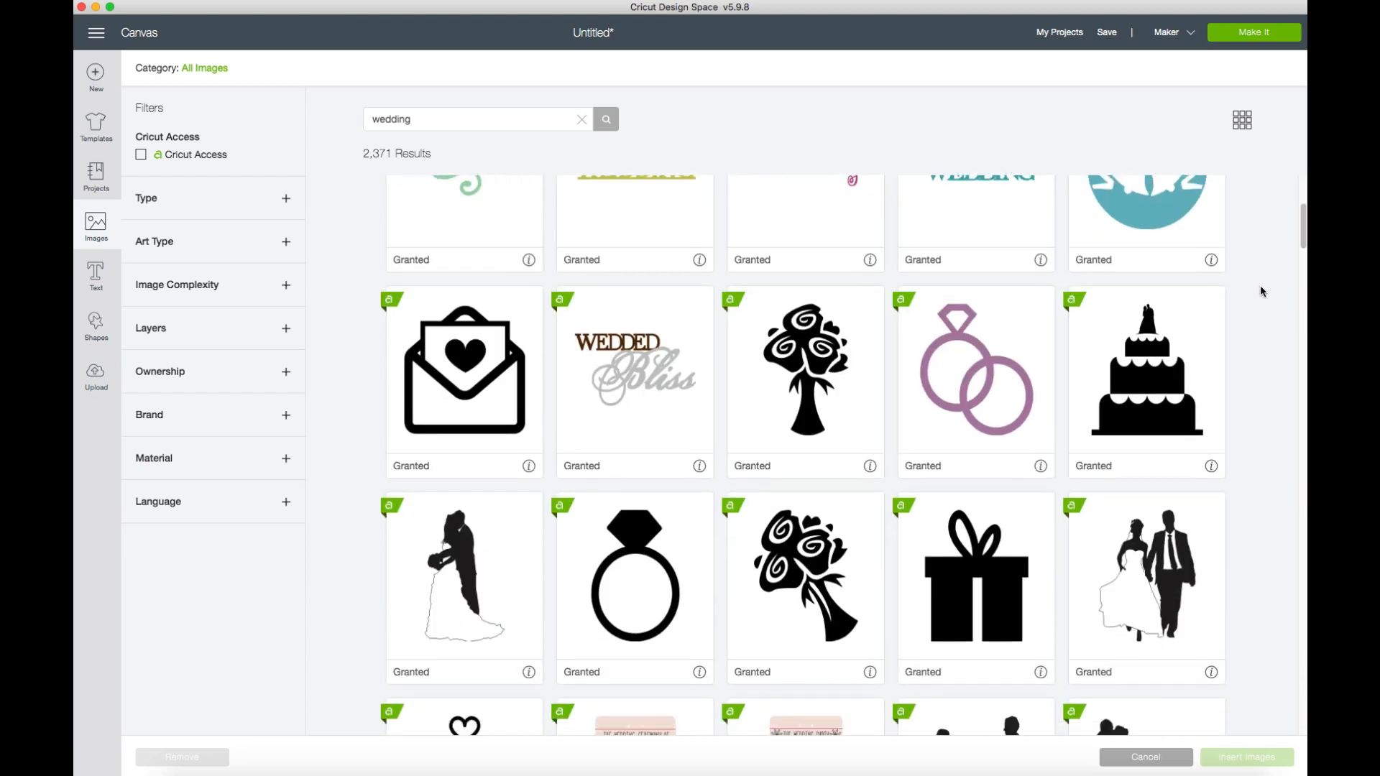
{"action": "scroll", "coordinate": [1263, 292], "scroll_direction": "down", "scroll_amount": 11}
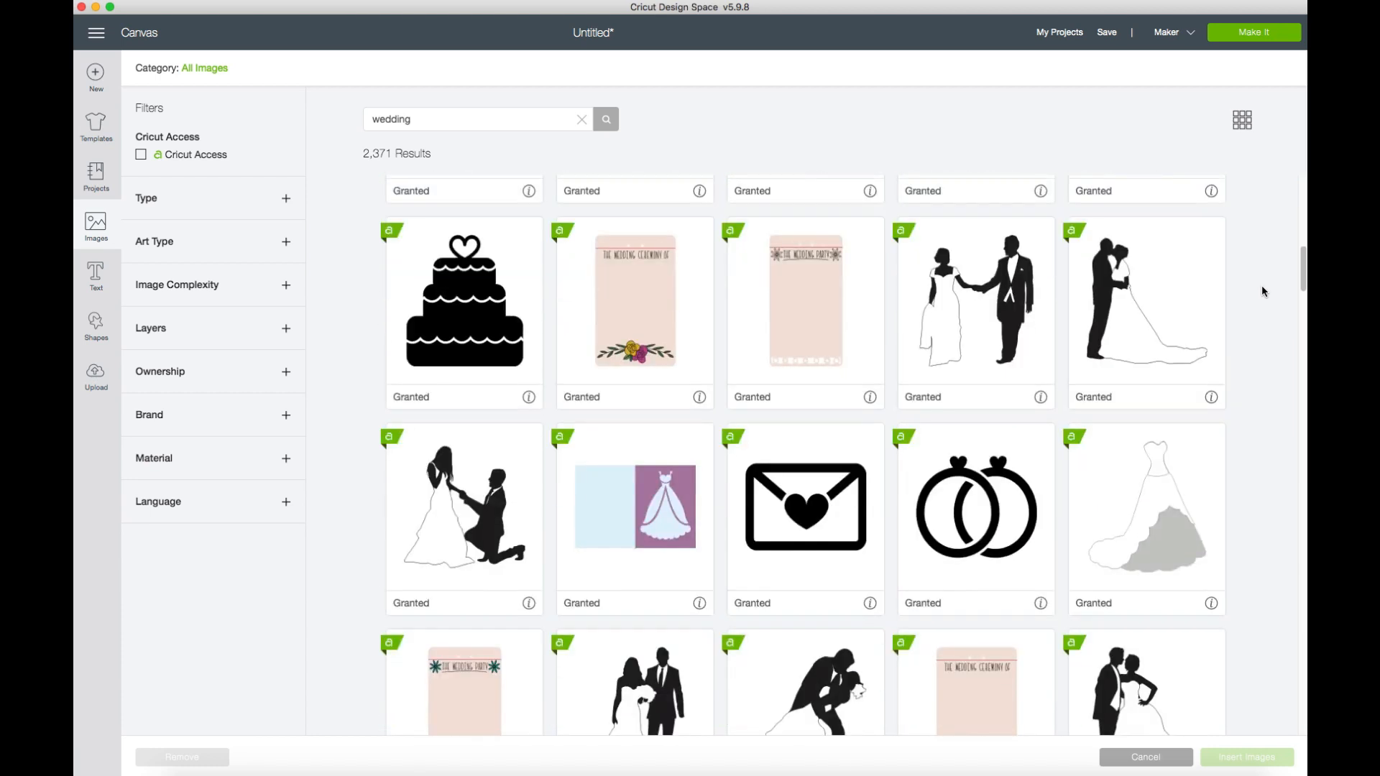
{"action": "scroll", "coordinate": [1262, 291], "scroll_direction": "down", "scroll_amount": 7}
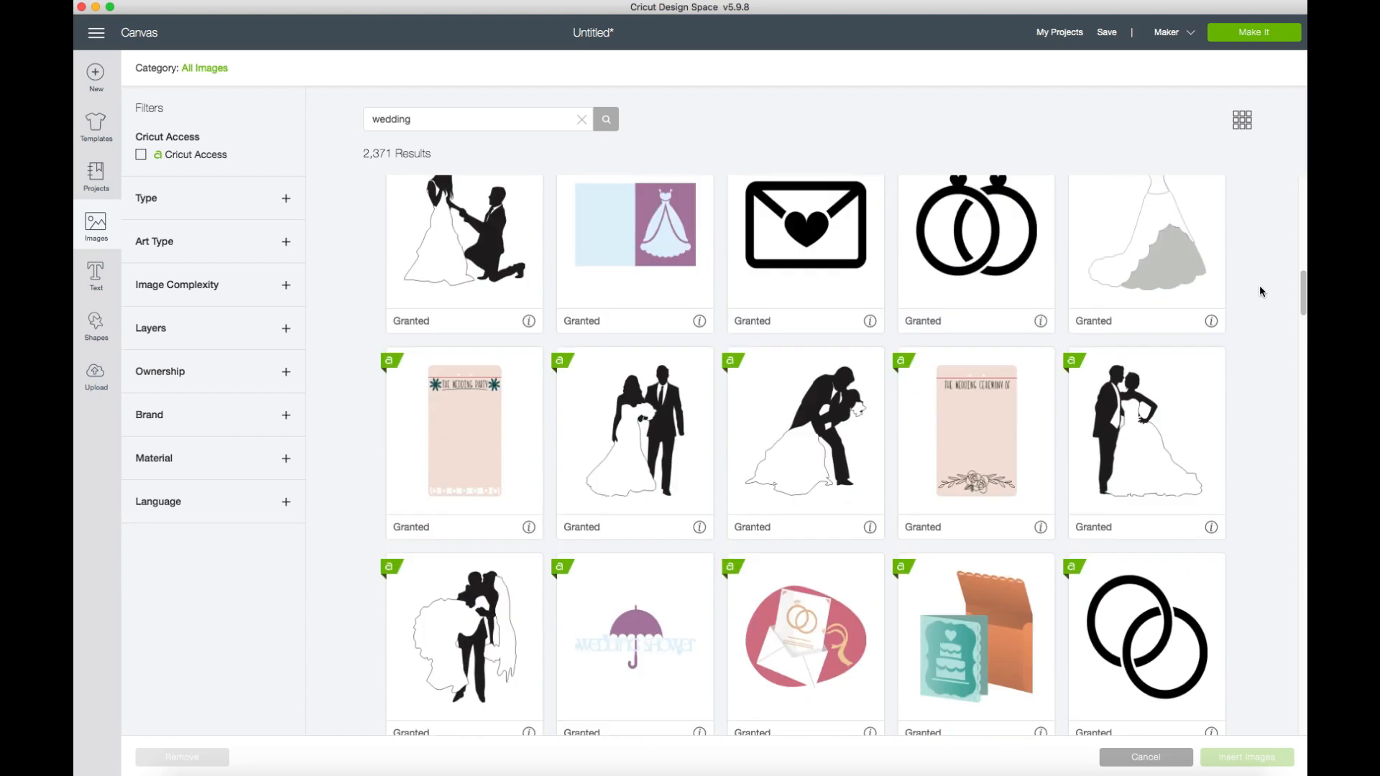
{"action": "scroll", "coordinate": [1260, 291], "scroll_direction": "down", "scroll_amount": 16}
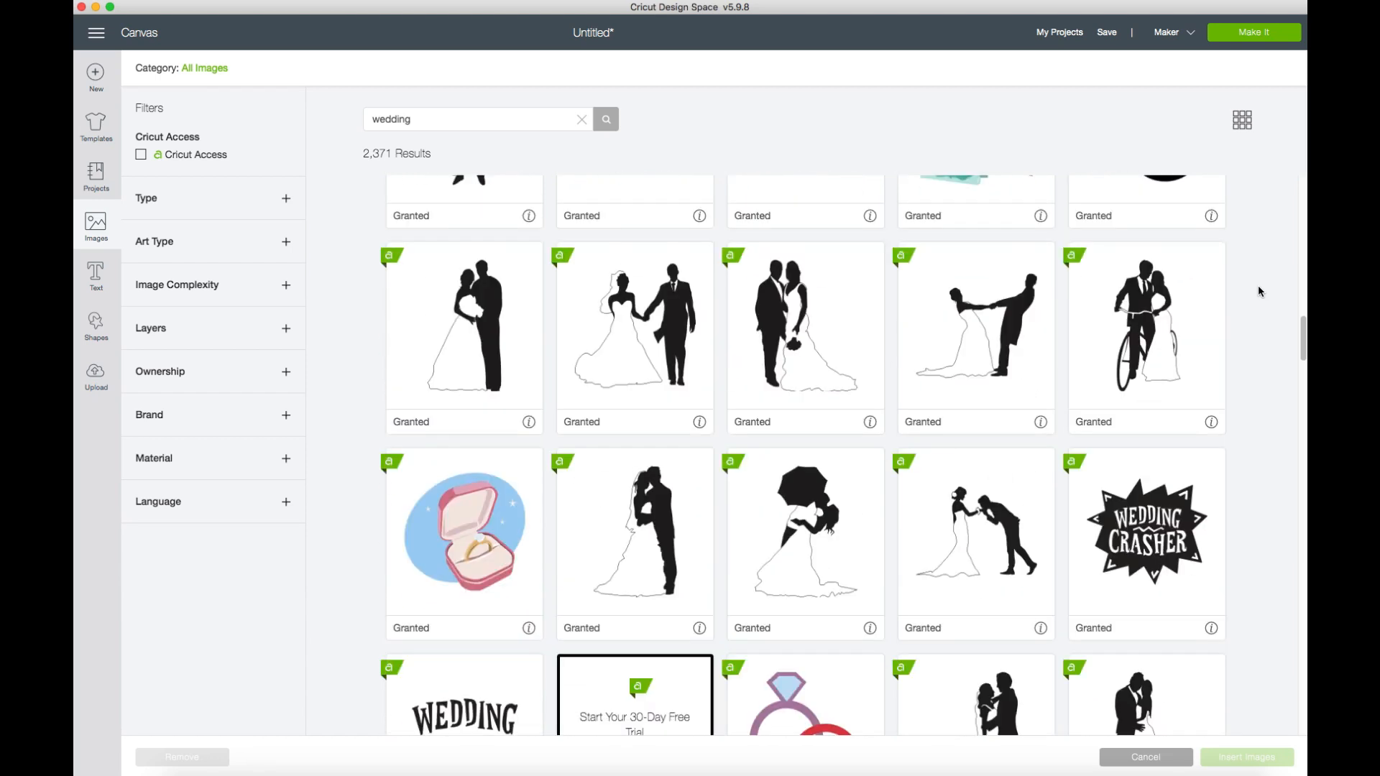
{"action": "scroll", "coordinate": [1258, 291], "scroll_direction": "down", "scroll_amount": 19}
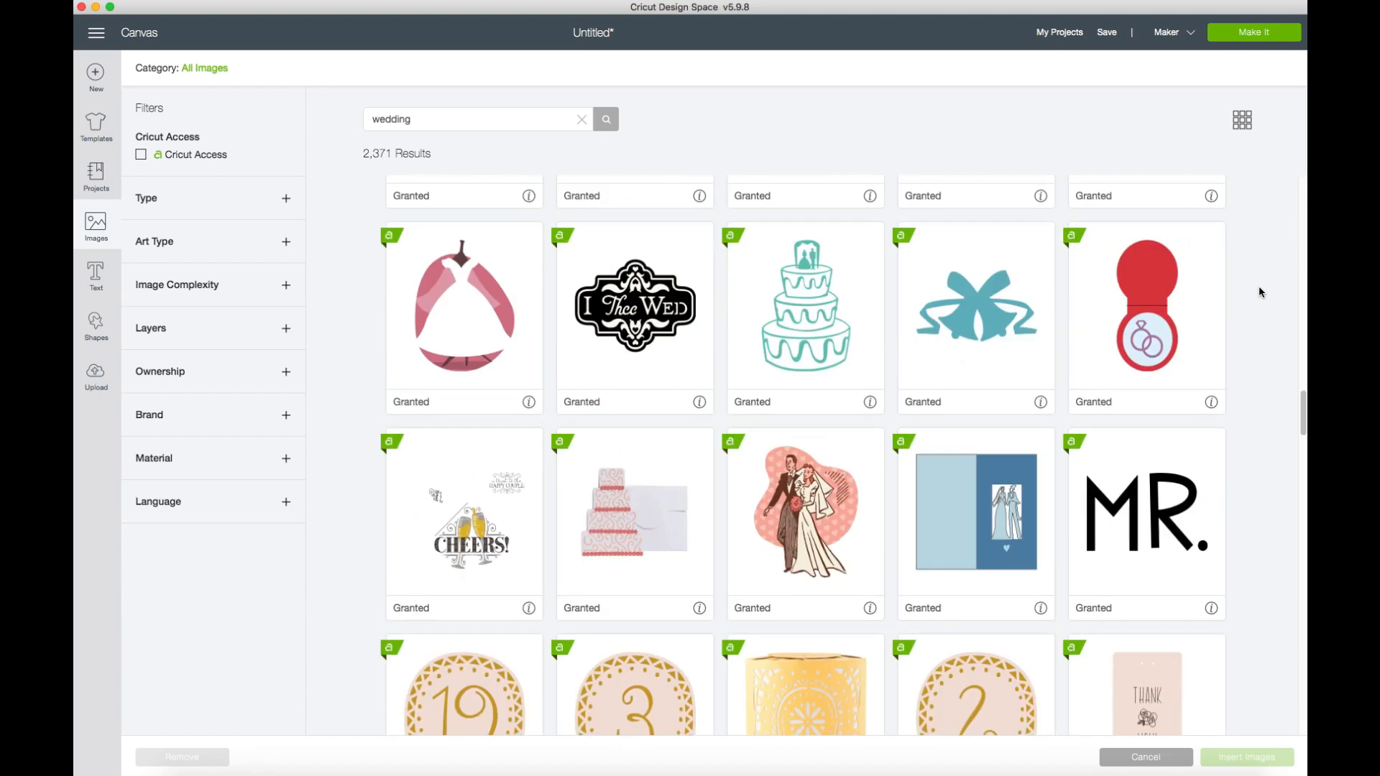
{"action": "scroll", "coordinate": [1275, 502], "scroll_direction": "down", "scroll_amount": 9}
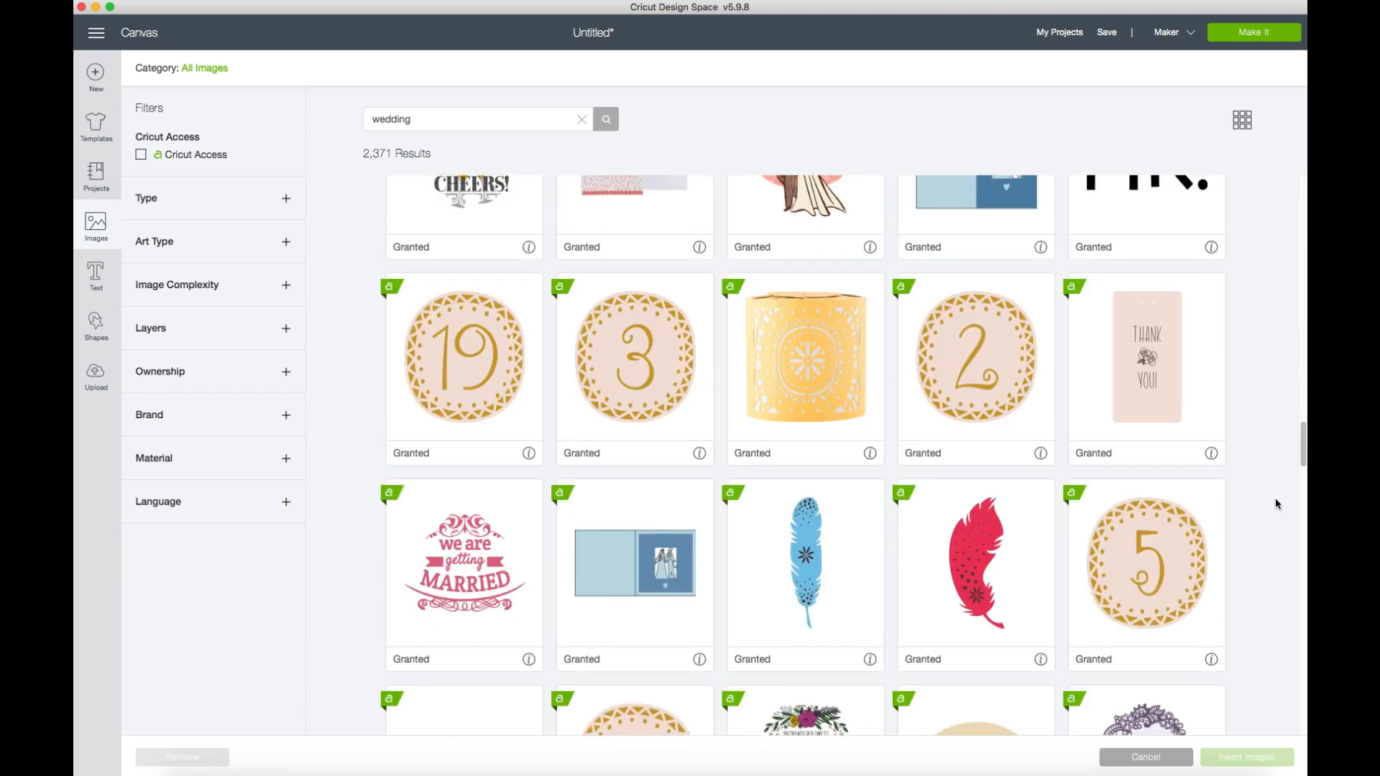
{"action": "scroll", "coordinate": [1276, 503], "scroll_direction": "down", "scroll_amount": 12}
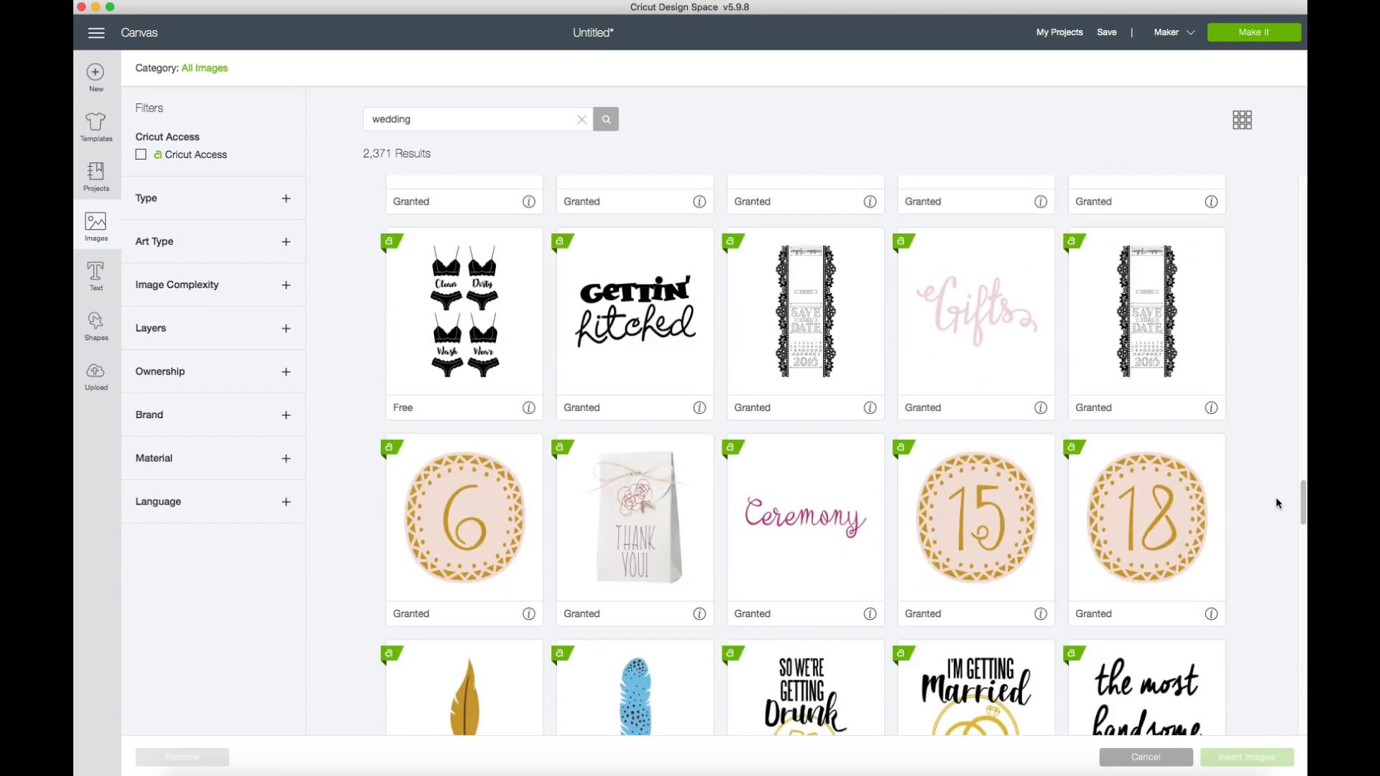
{"action": "scroll", "coordinate": [1275, 495], "scroll_direction": "down", "scroll_amount": 8}
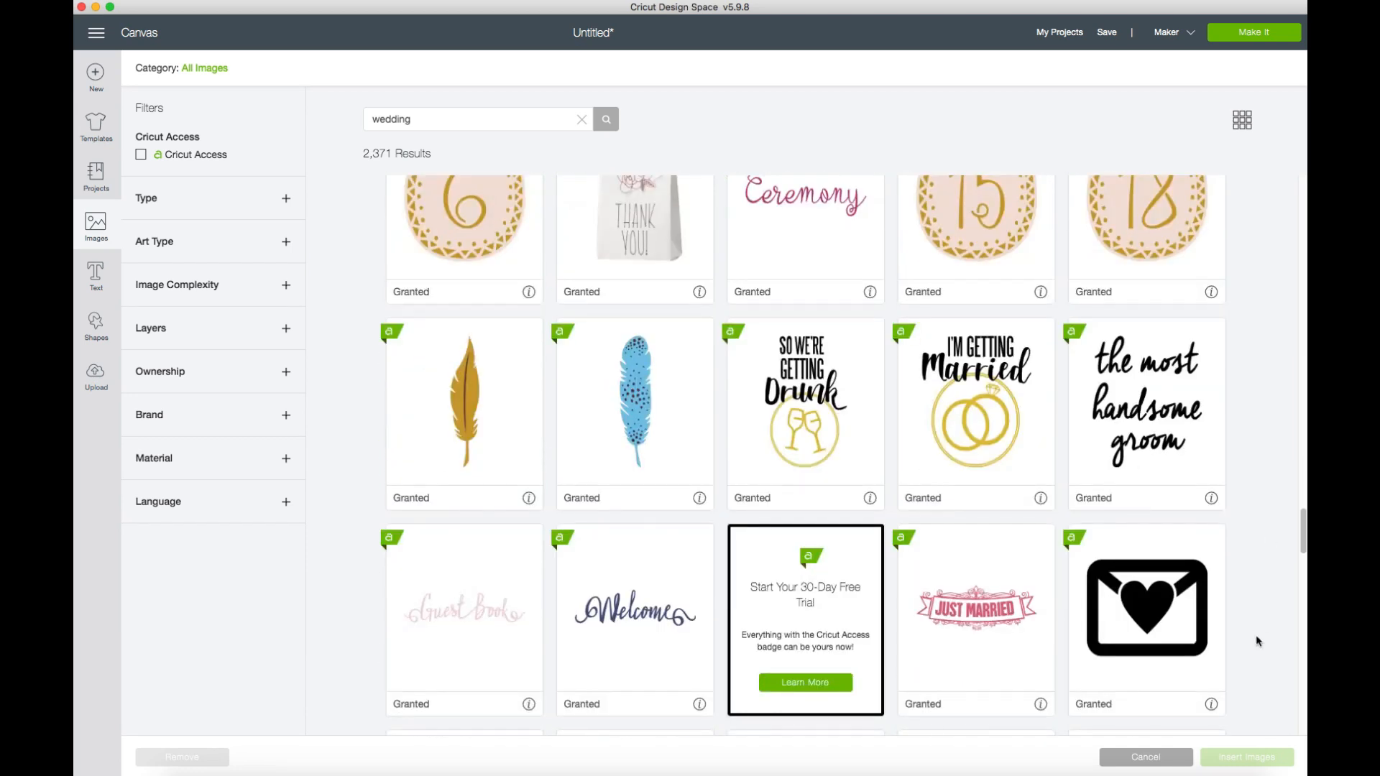
{"action": "scroll", "coordinate": [1267, 606], "scroll_direction": "down", "scroll_amount": 15}
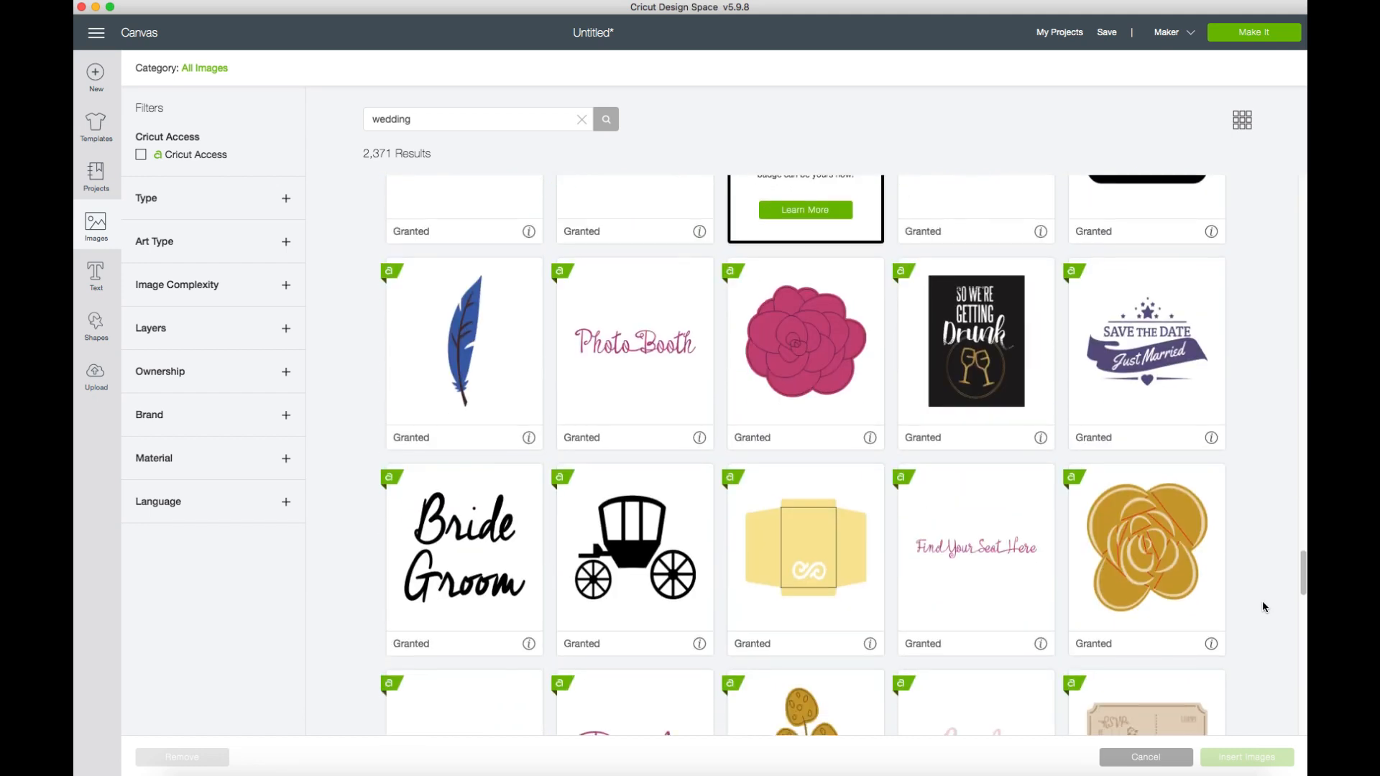
{"action": "scroll", "coordinate": [1262, 606], "scroll_direction": "down", "scroll_amount": 8}
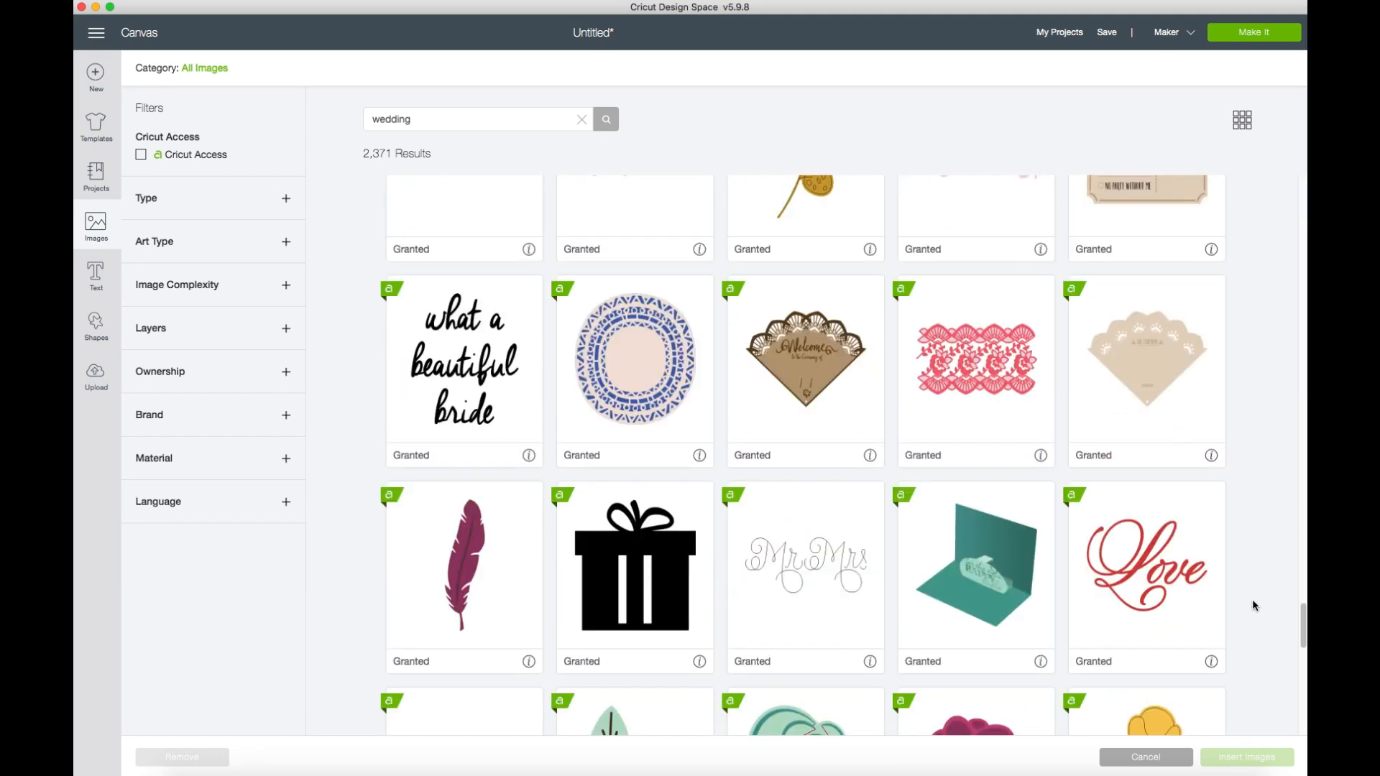
{"action": "left_click", "coordinate": [1219, 587]}
Add the brown script "Happy Couple" and the red "I DO..." images to the selection.
{"action": "scroll", "coordinate": [1265, 586], "scroll_direction": "down", "scroll_amount": 8}
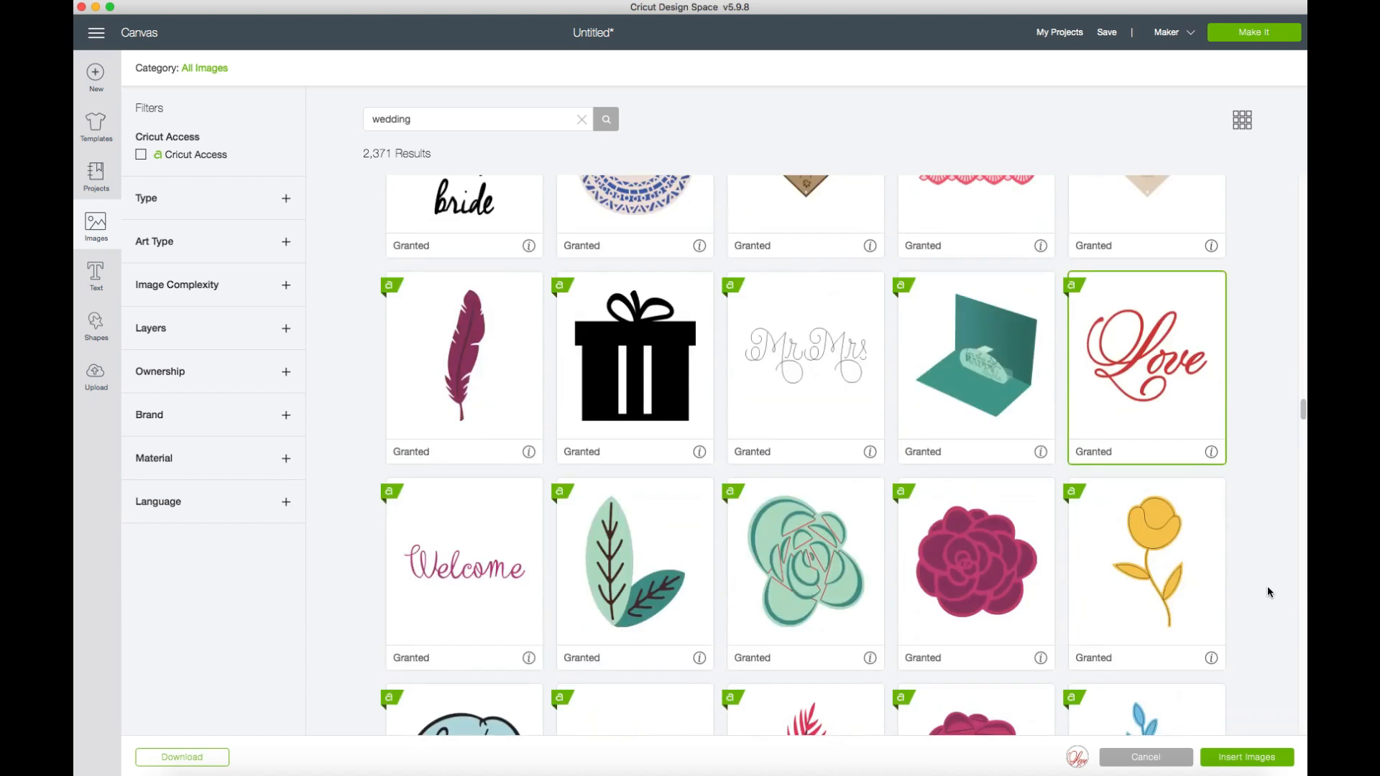
{"action": "scroll", "coordinate": [1265, 585], "scroll_direction": "down", "scroll_amount": 12}
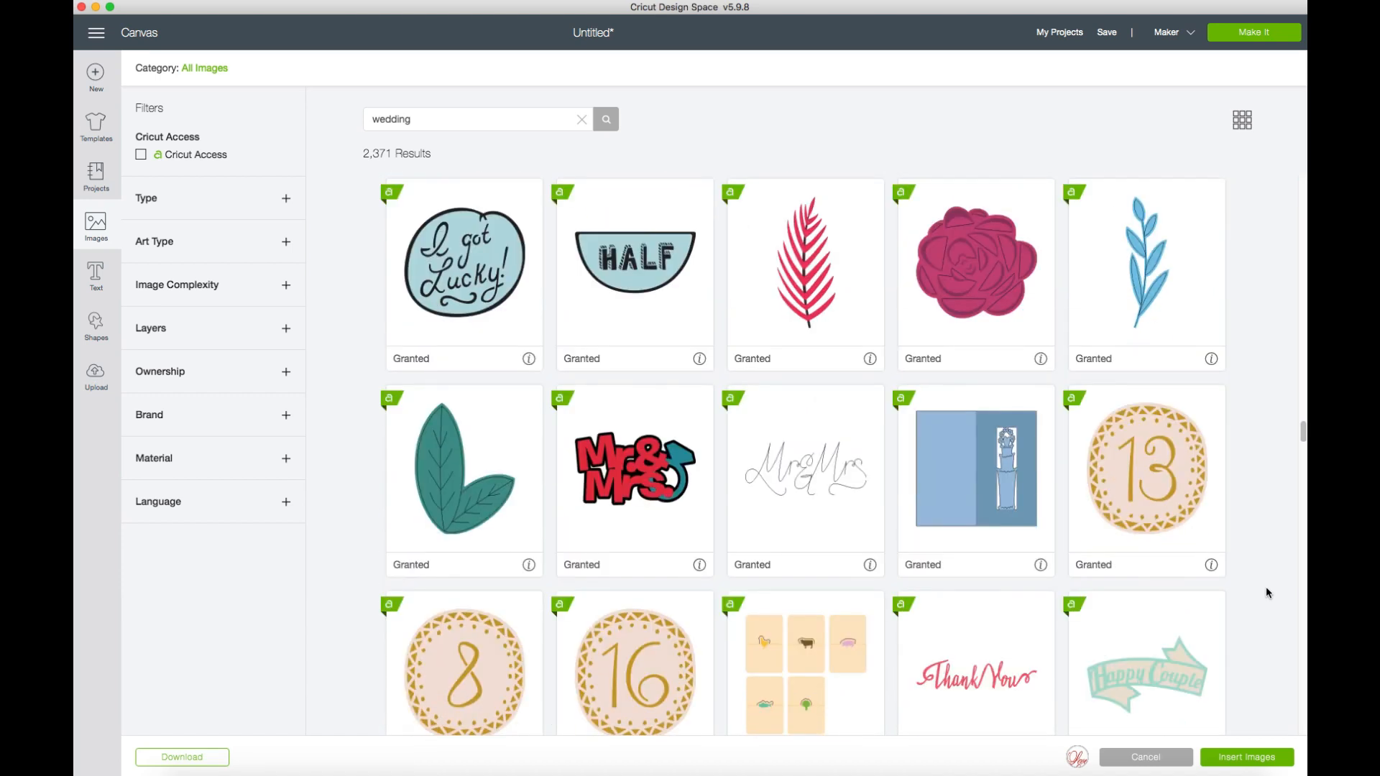
{"action": "scroll", "coordinate": [1267, 593], "scroll_direction": "down", "scroll_amount": 14}
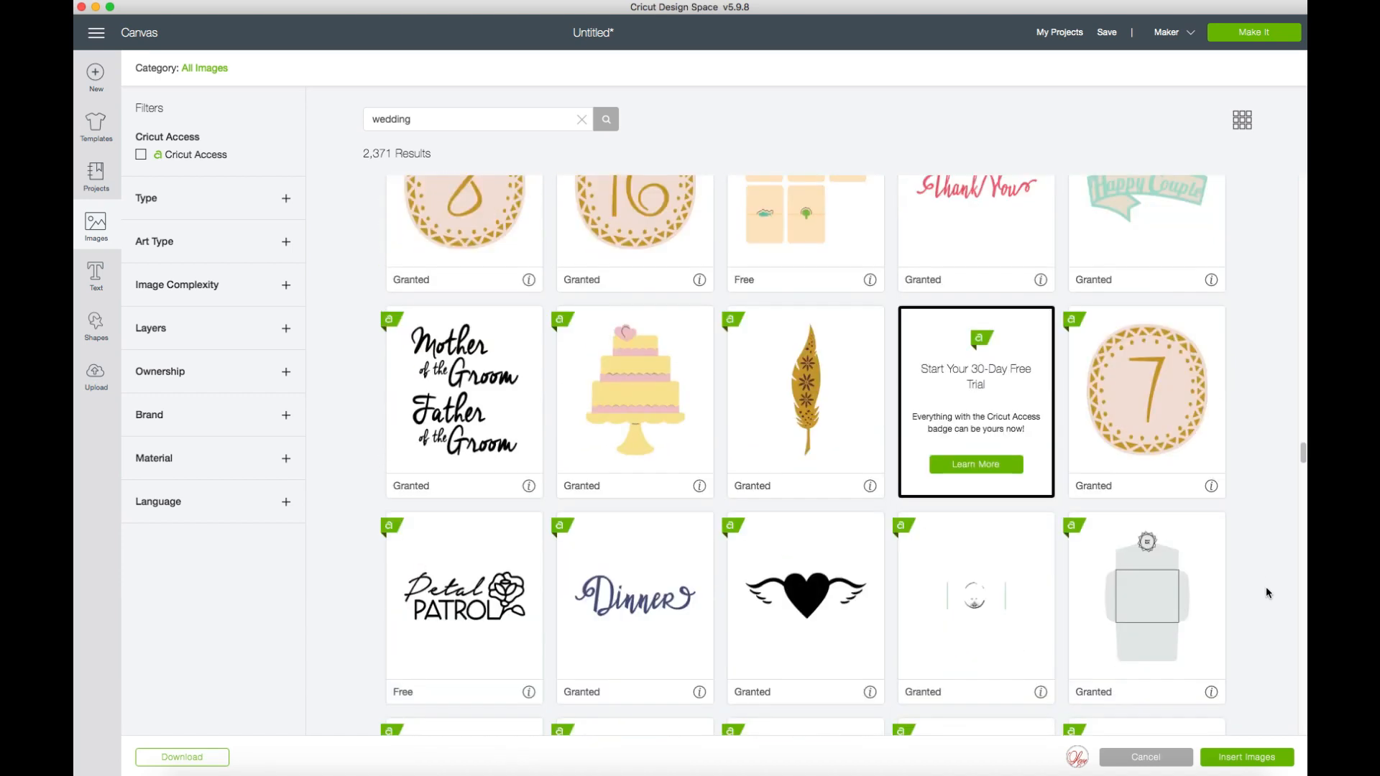
{"action": "scroll", "coordinate": [1266, 587], "scroll_direction": "down", "scroll_amount": 3}
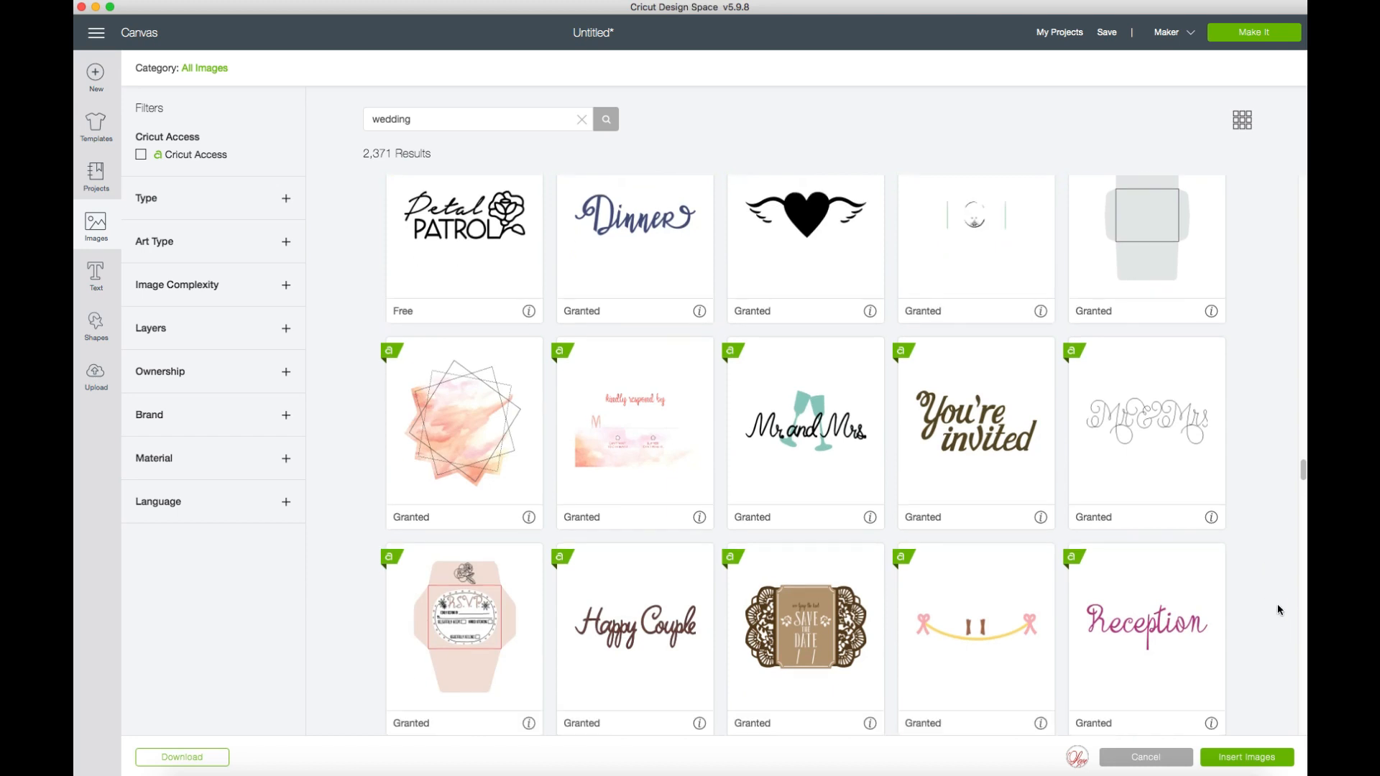
{"action": "scroll", "coordinate": [1278, 609], "scroll_direction": "down", "scroll_amount": 3}
{"action": "left_click", "coordinate": [635, 524]}
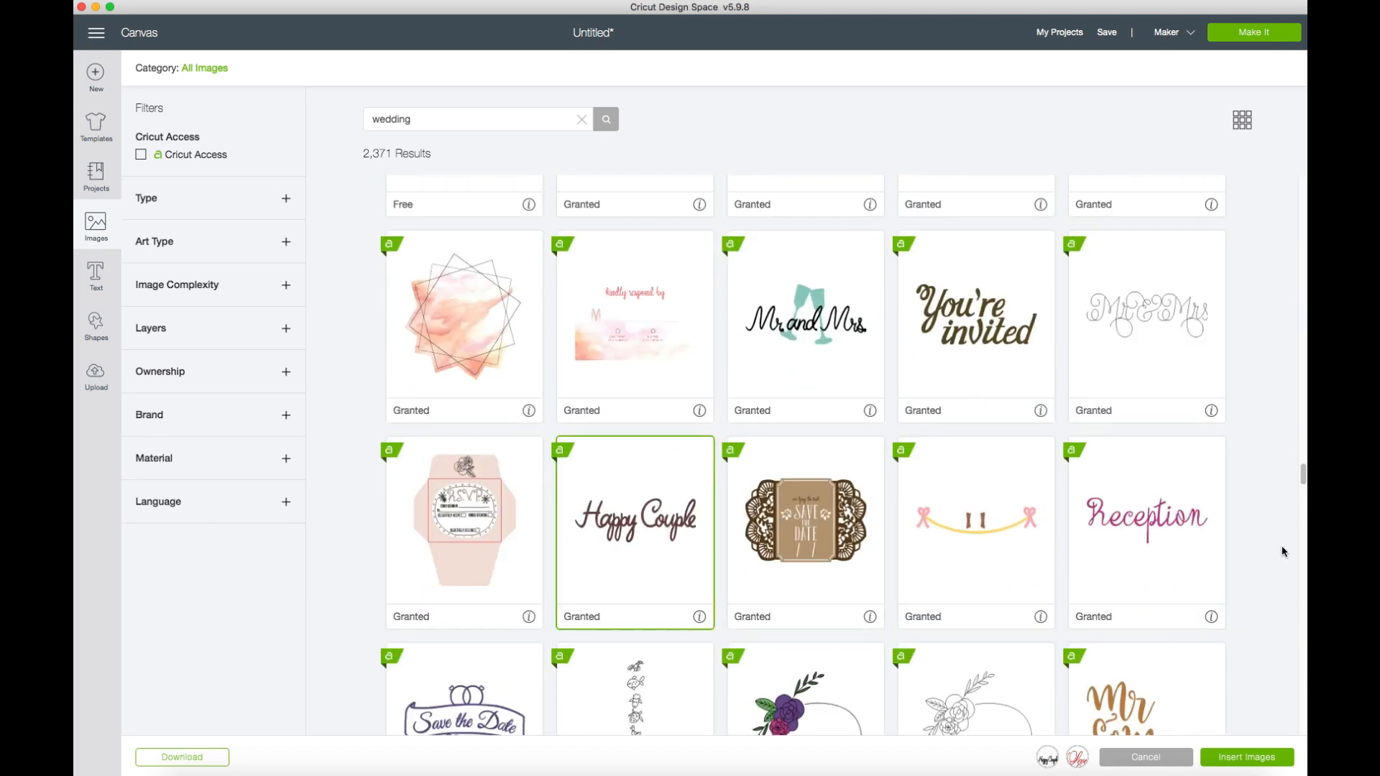
{"action": "scroll", "coordinate": [1282, 552], "scroll_direction": "down", "scroll_amount": 10}
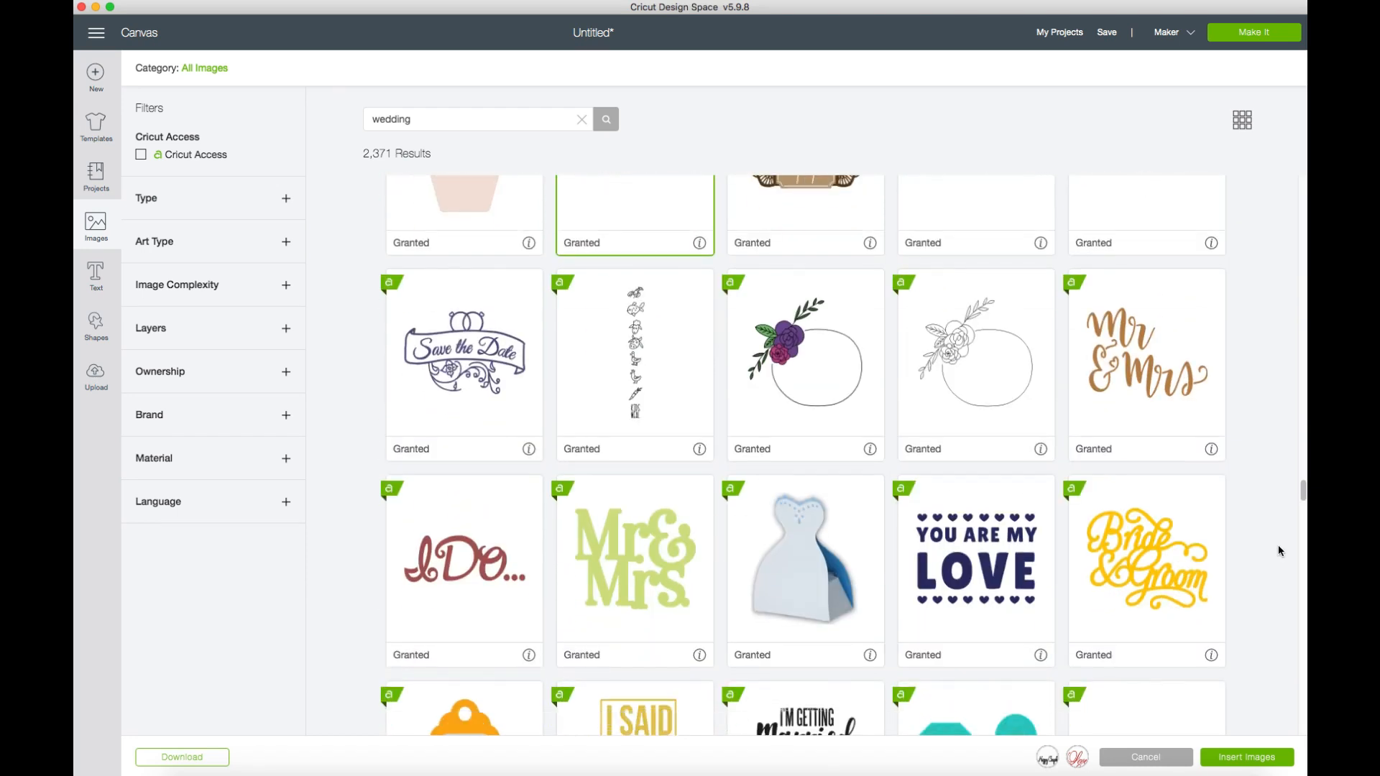
{"action": "left_click", "coordinate": [466, 564]}
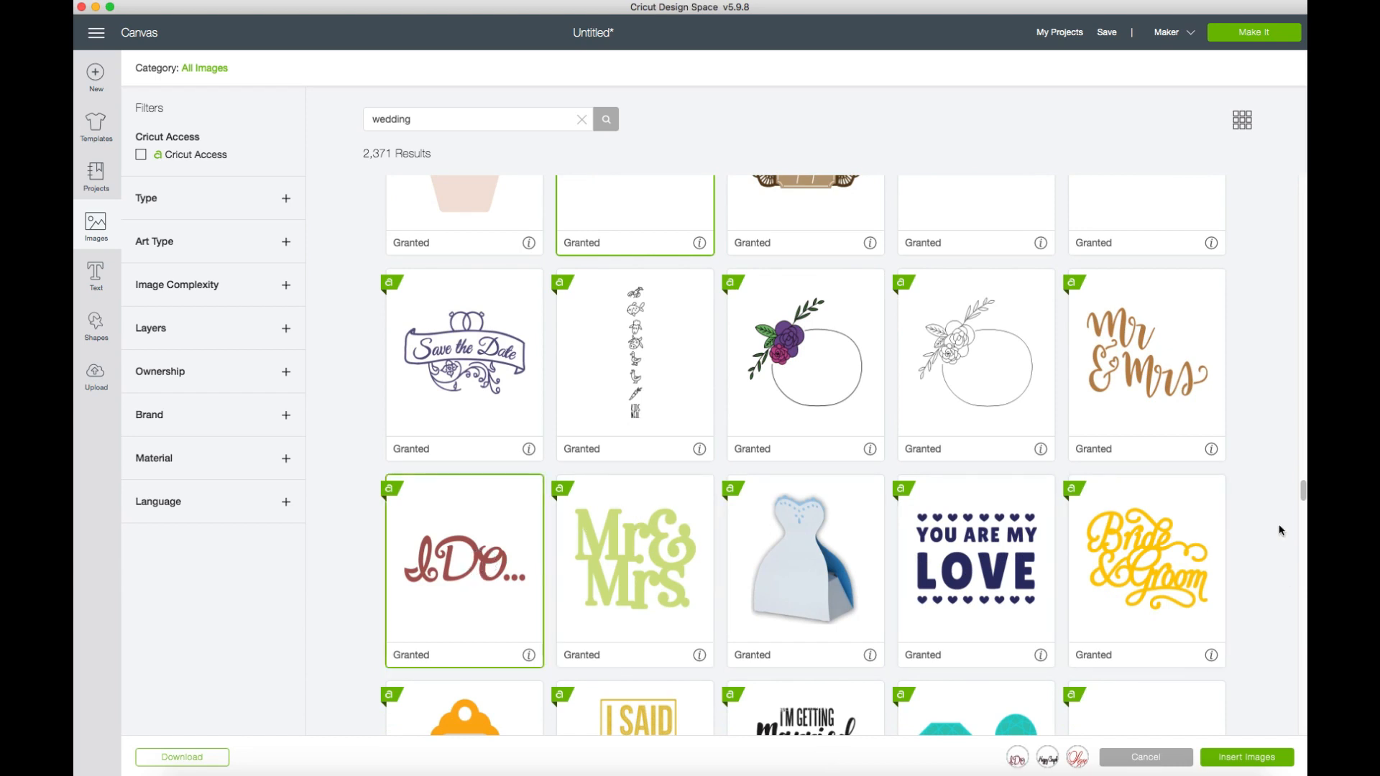
Add the dark script "You & Me" image to the selection and insert all selected images onto the canvas.
{"action": "scroll", "coordinate": [1265, 528], "scroll_direction": "down", "scroll_amount": 10}
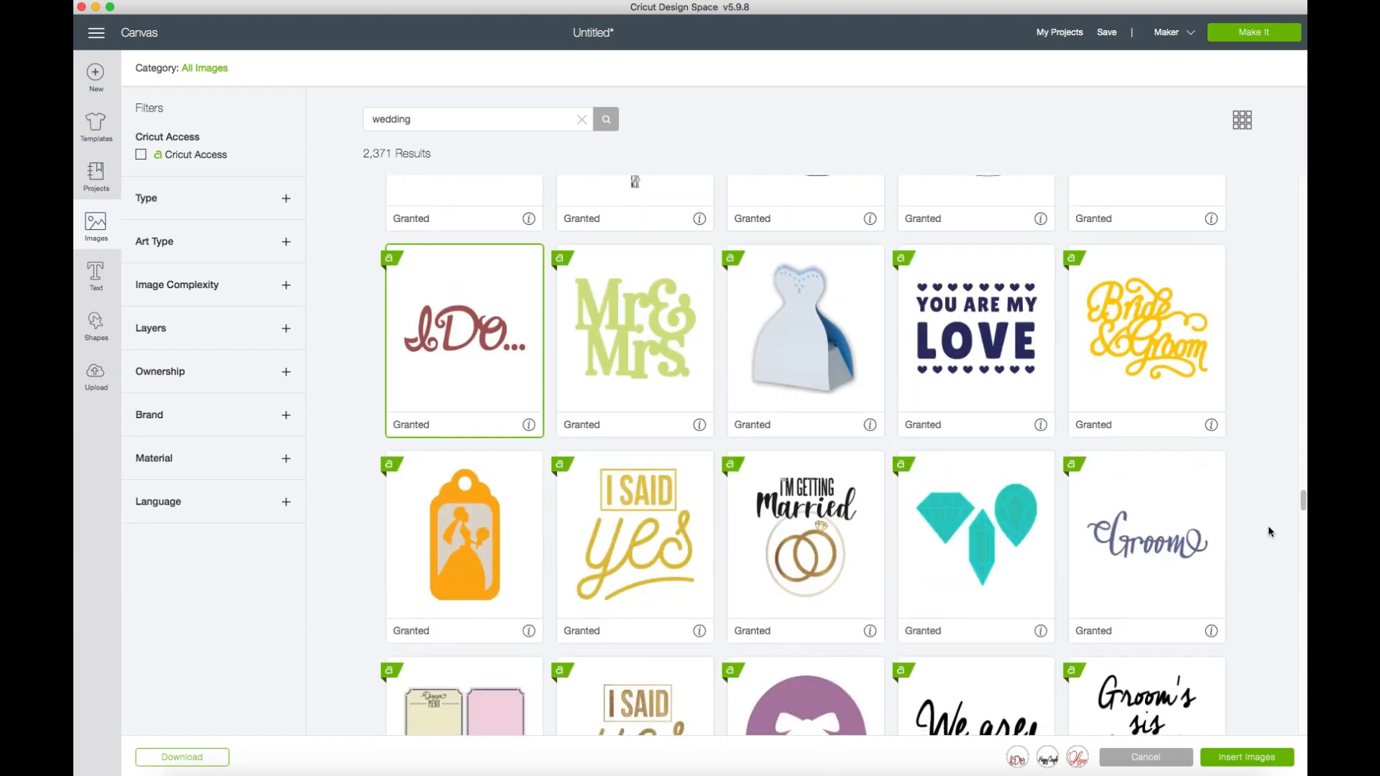
{"action": "scroll", "coordinate": [1269, 532], "scroll_direction": "down", "scroll_amount": 10}
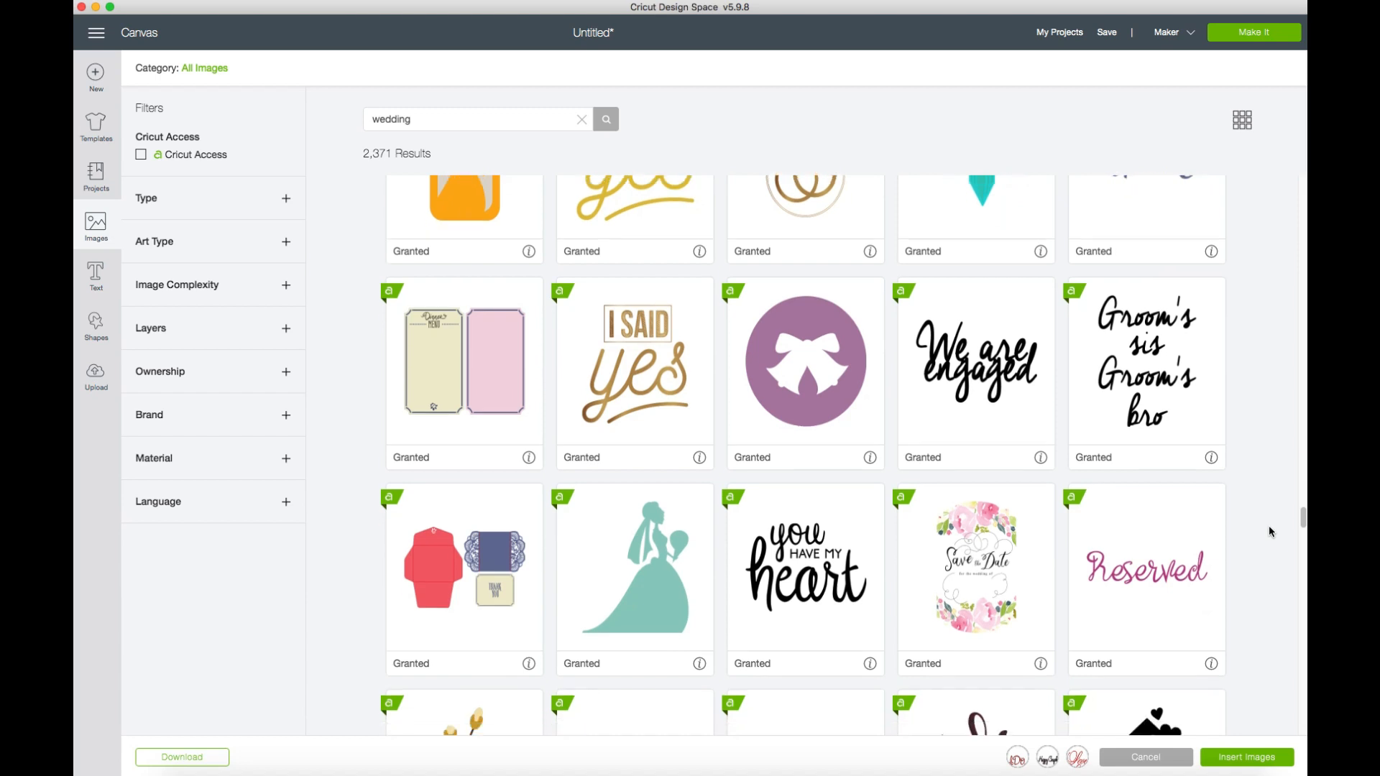
{"action": "scroll", "coordinate": [1269, 528], "scroll_direction": "down", "scroll_amount": 6}
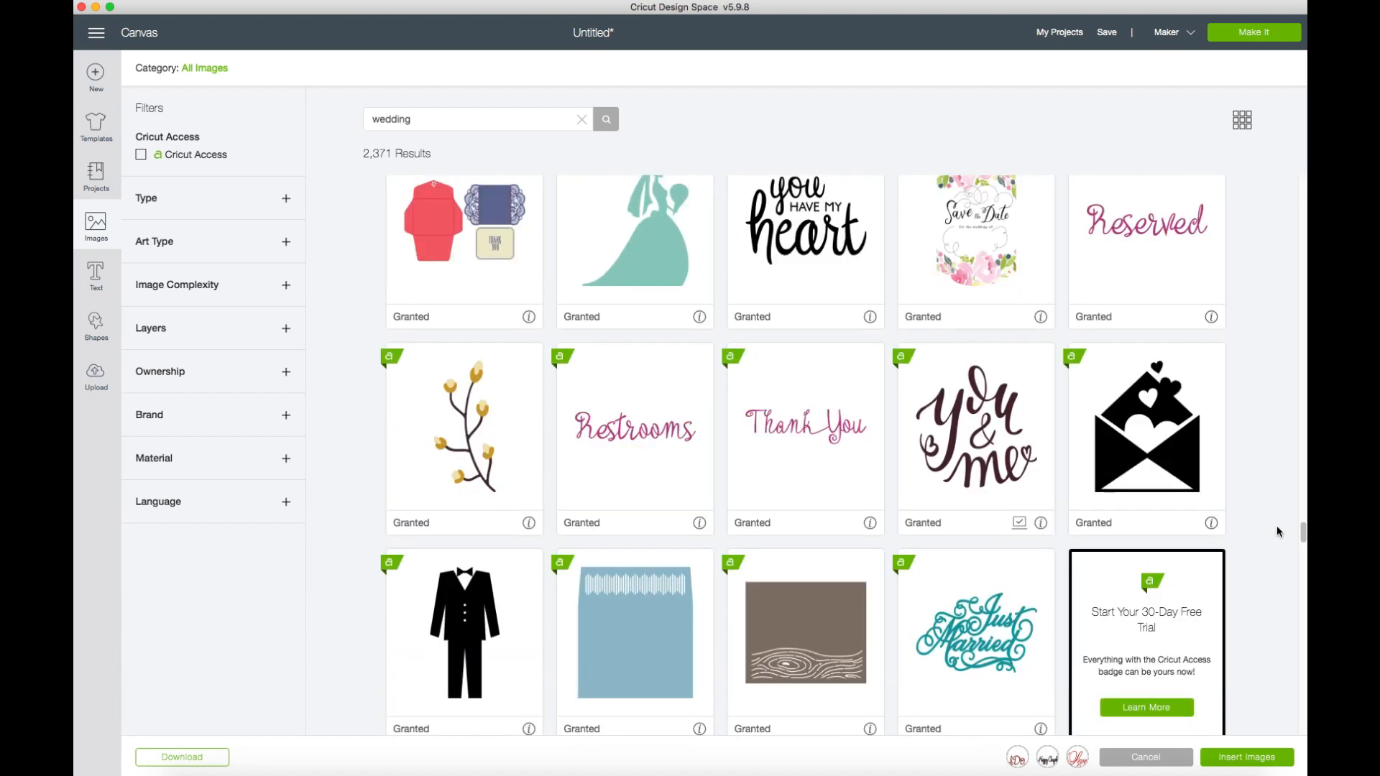
{"action": "left_click", "coordinate": [998, 480]}
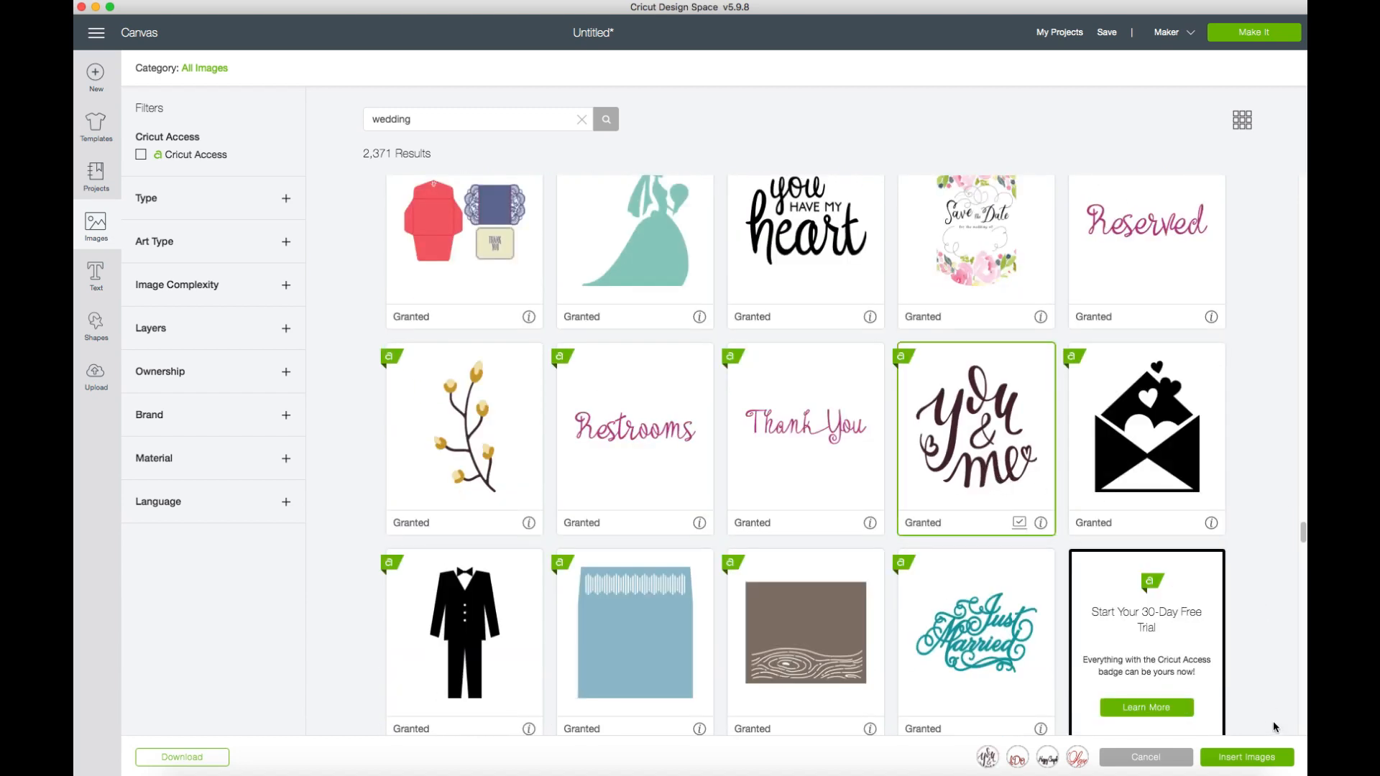
{"action": "left_click", "coordinate": [1270, 759]}
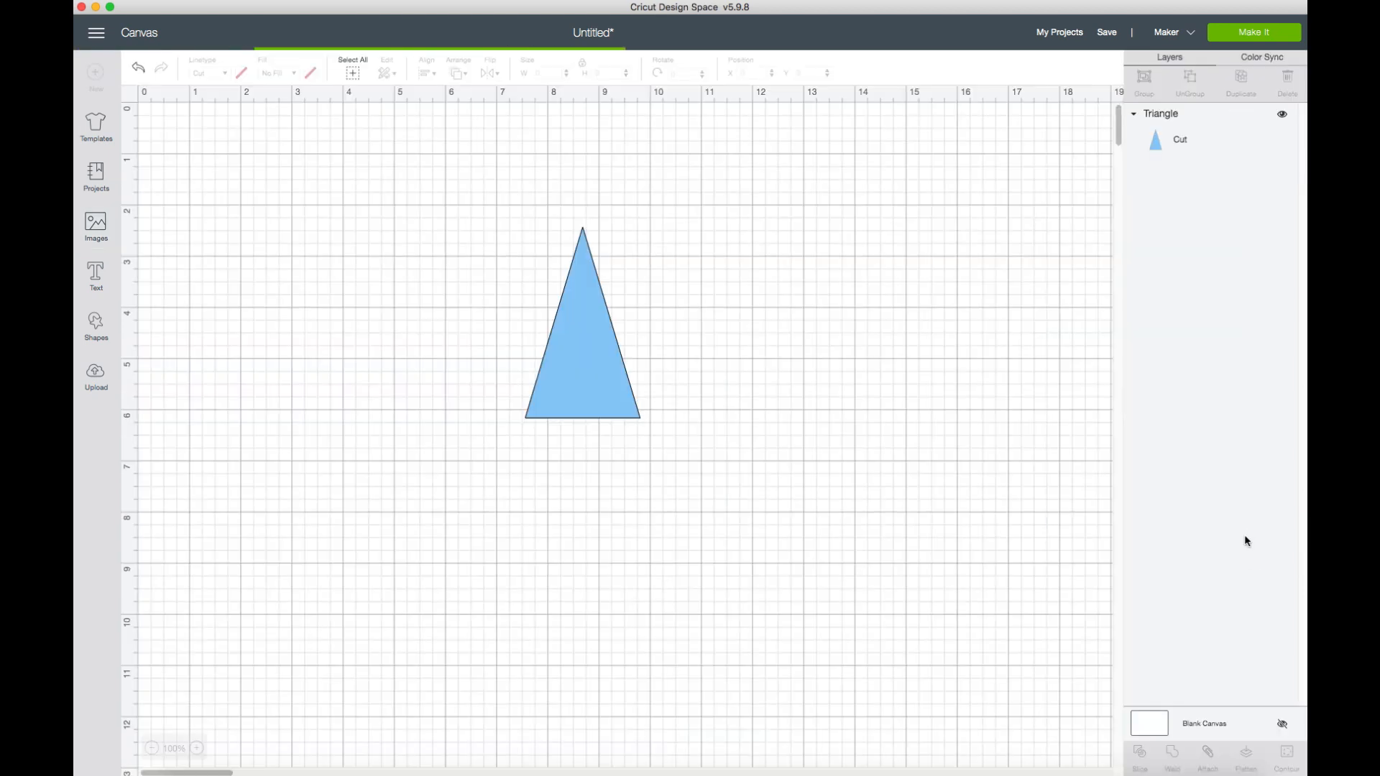
Move the triangle to about X 15.653, Y 0.681 and spread the overlapping wedding images apart on the canvas.
{"action": "left_click_drag", "start_coordinate": [578, 257], "coordinate": [804, 227]}
{"action": "left_click", "coordinate": [813, 296]}
{"action": "left_click_drag", "start_coordinate": [813, 296], "coordinate": [1000, 232]}
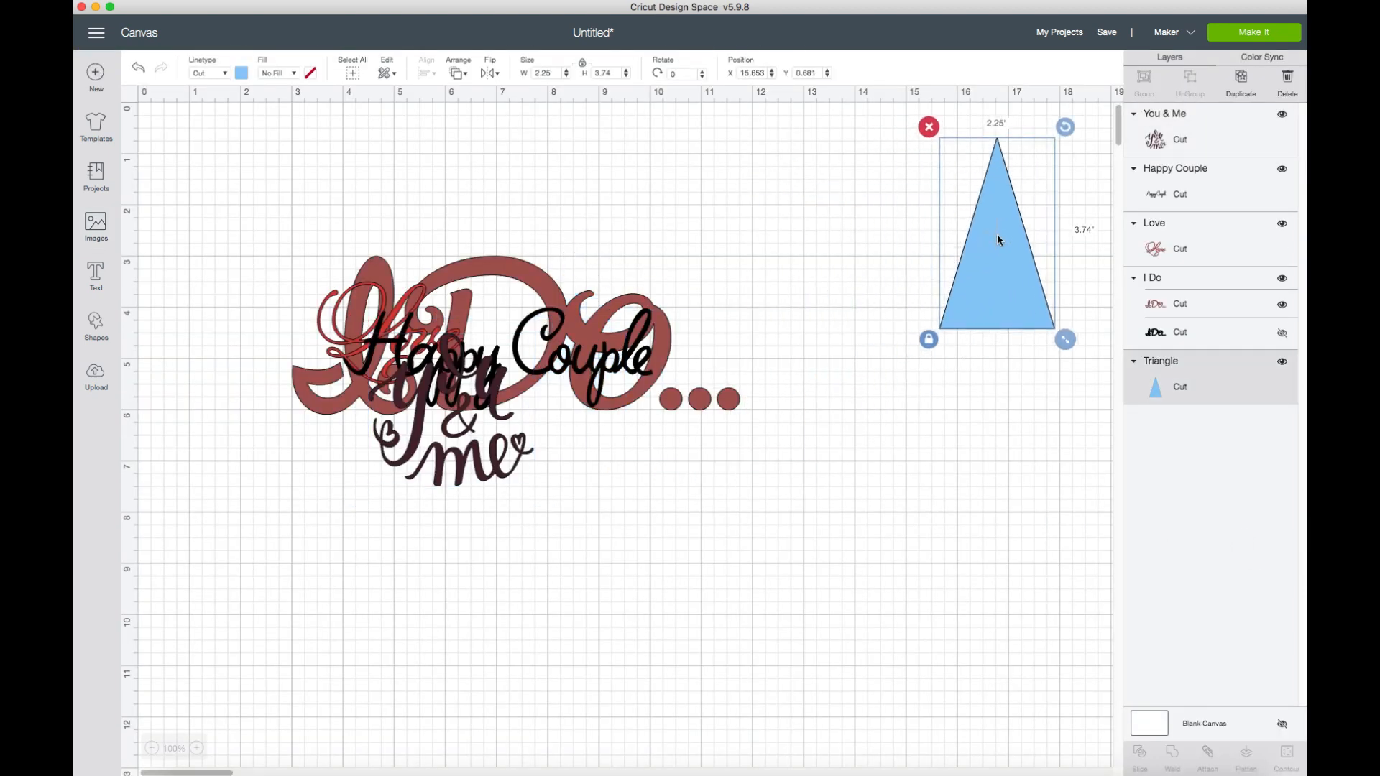
{"action": "left_click", "coordinate": [612, 375]}
{"action": "left_click_drag", "start_coordinate": [612, 375], "coordinate": [746, 222]}
{"action": "left_click_drag", "start_coordinate": [471, 416], "coordinate": [636, 447]}
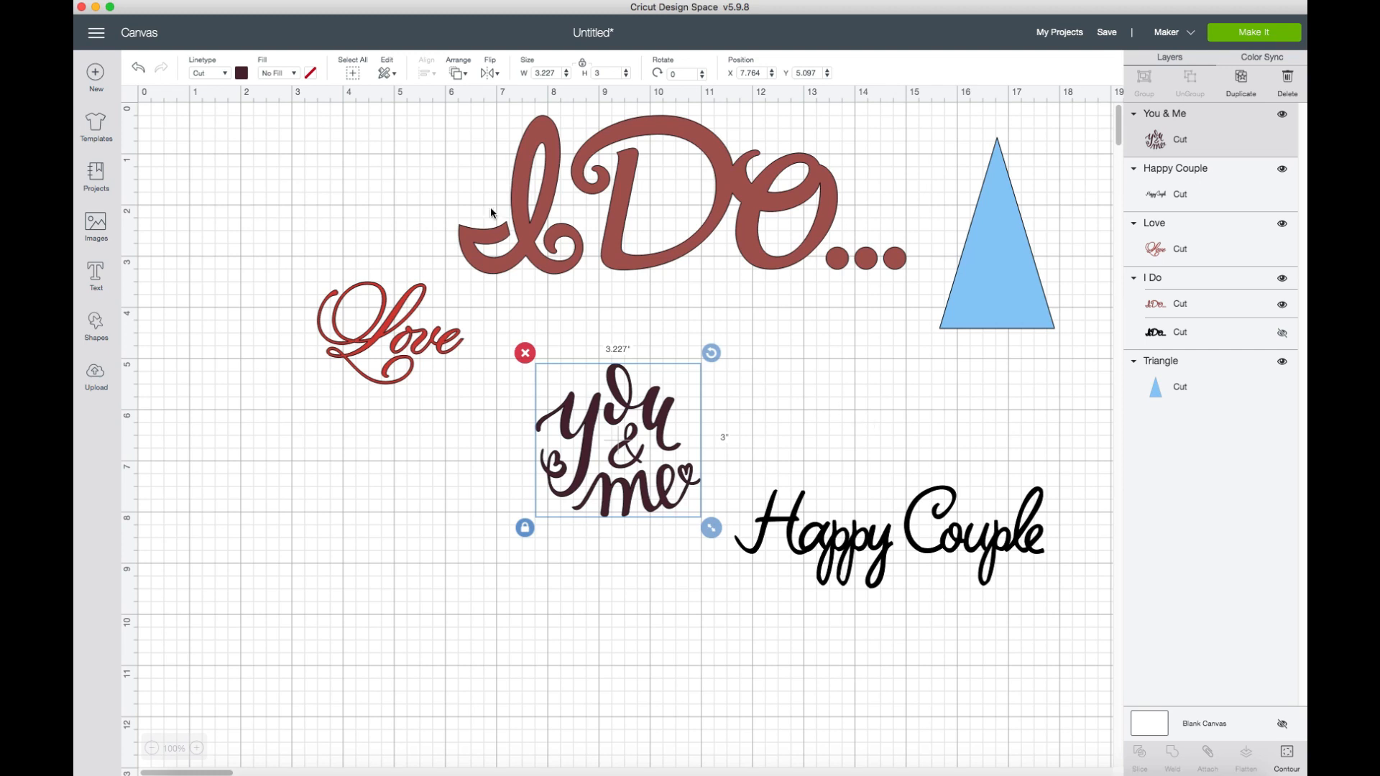
Change the linetype of the "You & Me" and "I Do" images to Engrave.
{"action": "left_click", "coordinate": [226, 74]}
{"action": "left_click", "coordinate": [230, 148]}
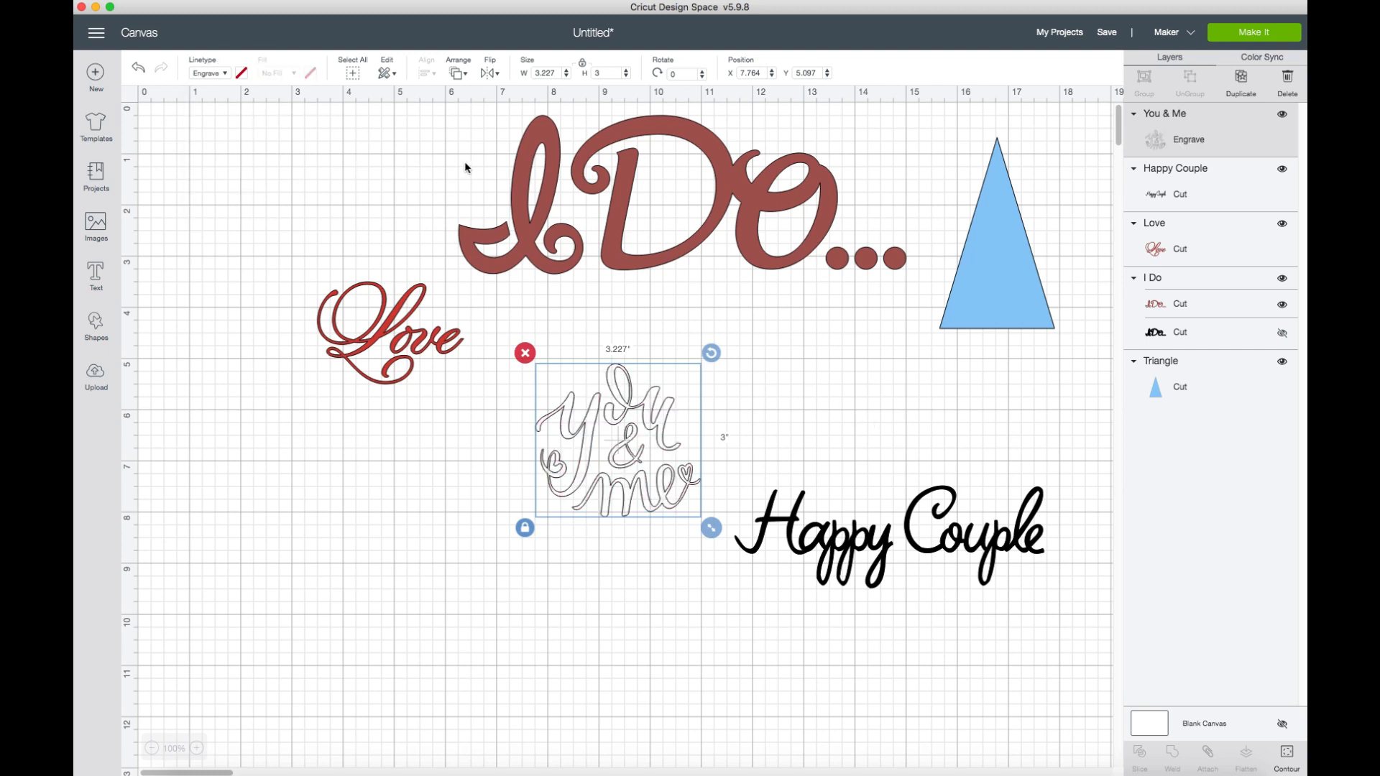
{"action": "left_click", "coordinate": [508, 171]}
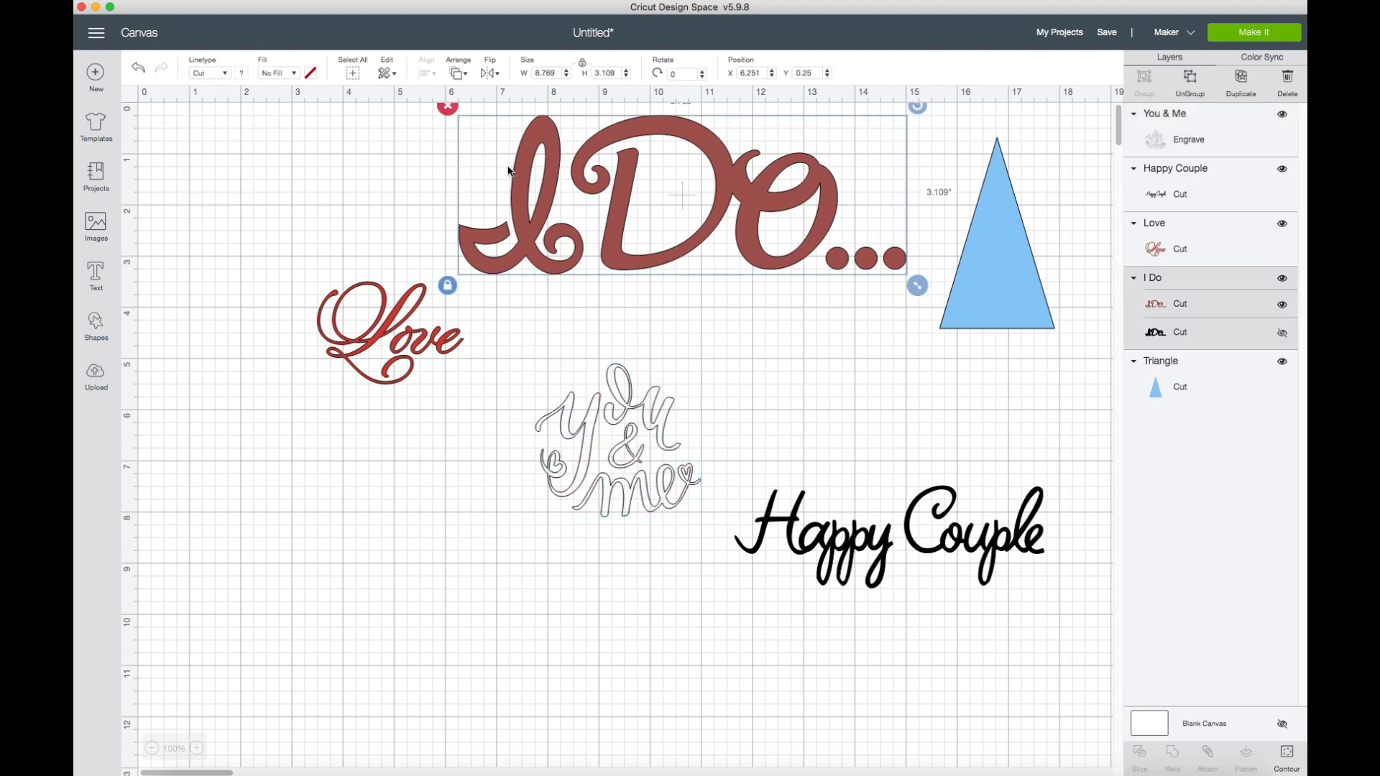
{"action": "left_click", "coordinate": [226, 72]}
{"action": "left_click", "coordinate": [230, 151]}
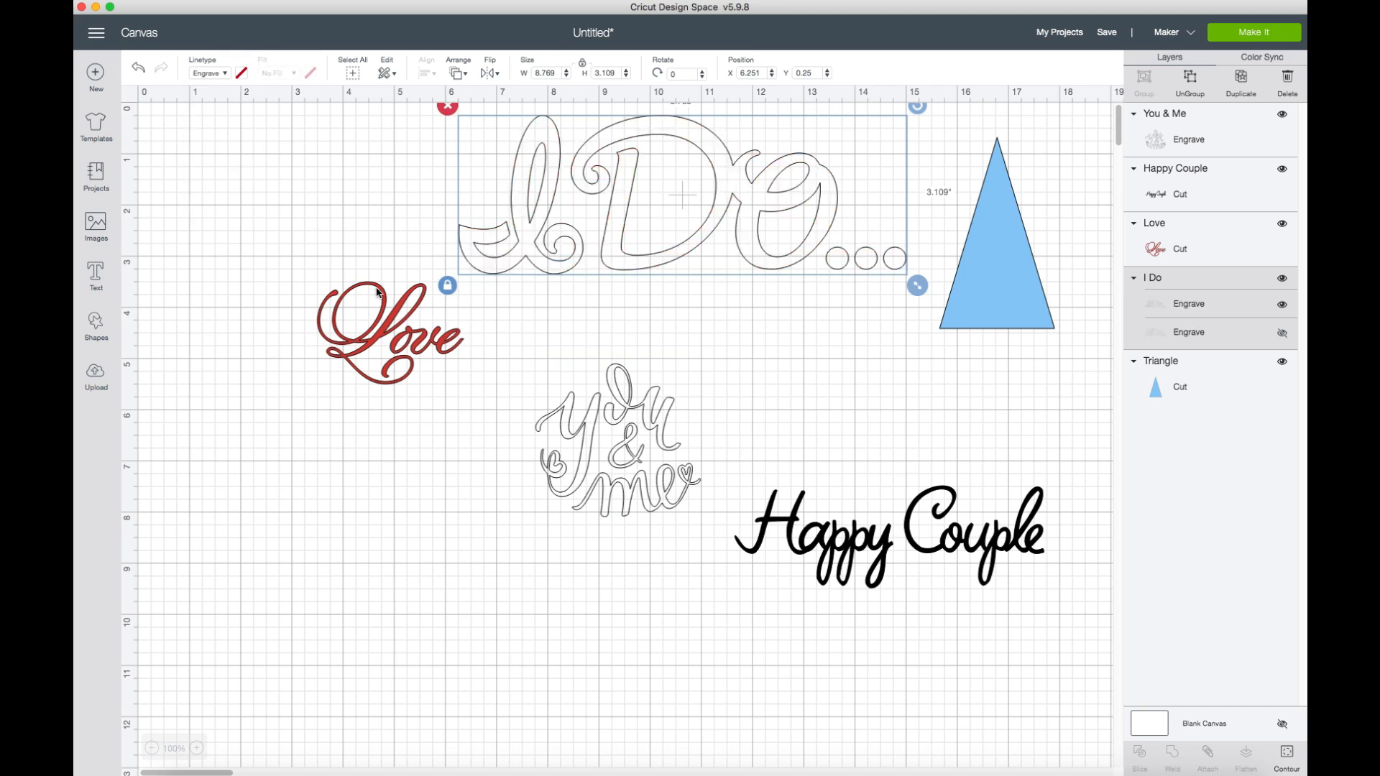
Change the linetype of the "Love" and "Happy Couple" images to Engrave.
{"action": "left_click", "coordinate": [380, 295]}
{"action": "left_click", "coordinate": [223, 74]}
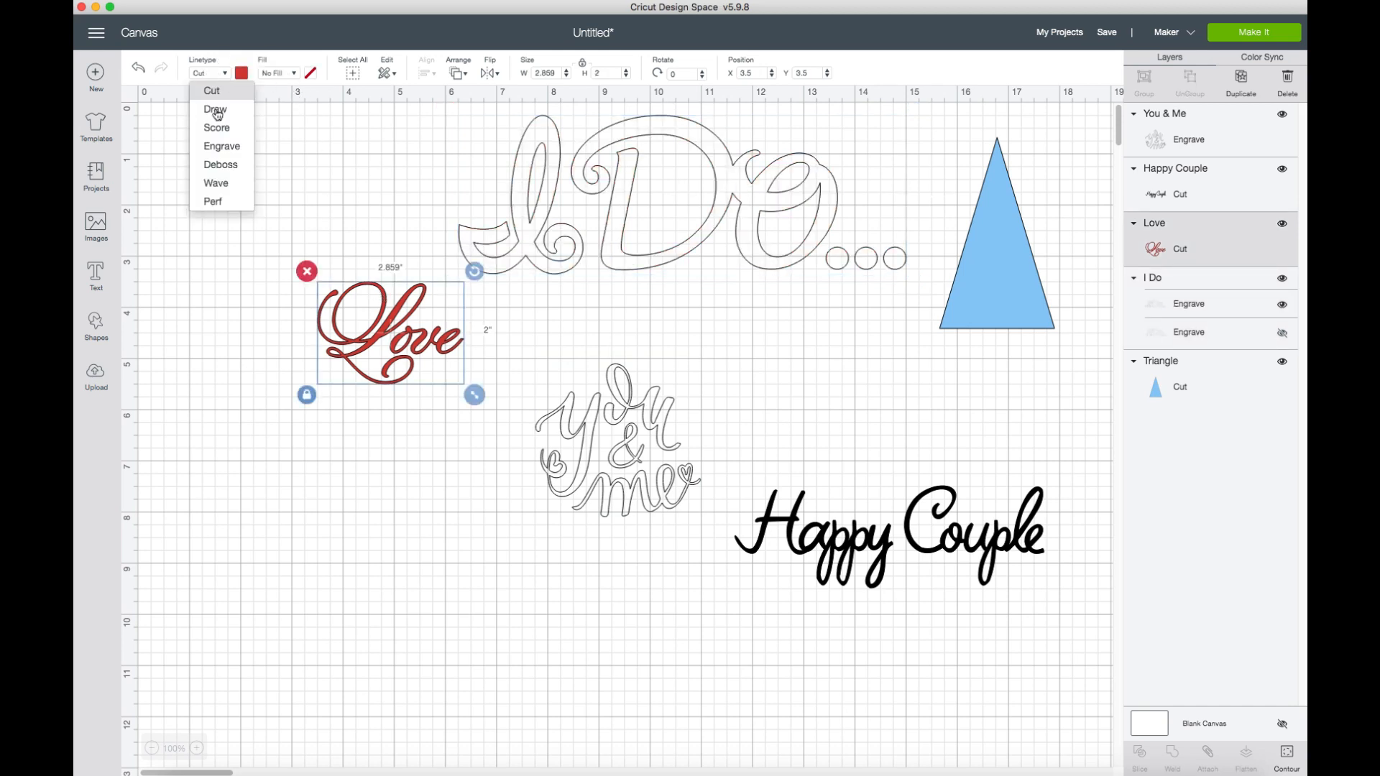
{"action": "left_click", "coordinate": [220, 146]}
{"action": "left_click", "coordinate": [884, 528]}
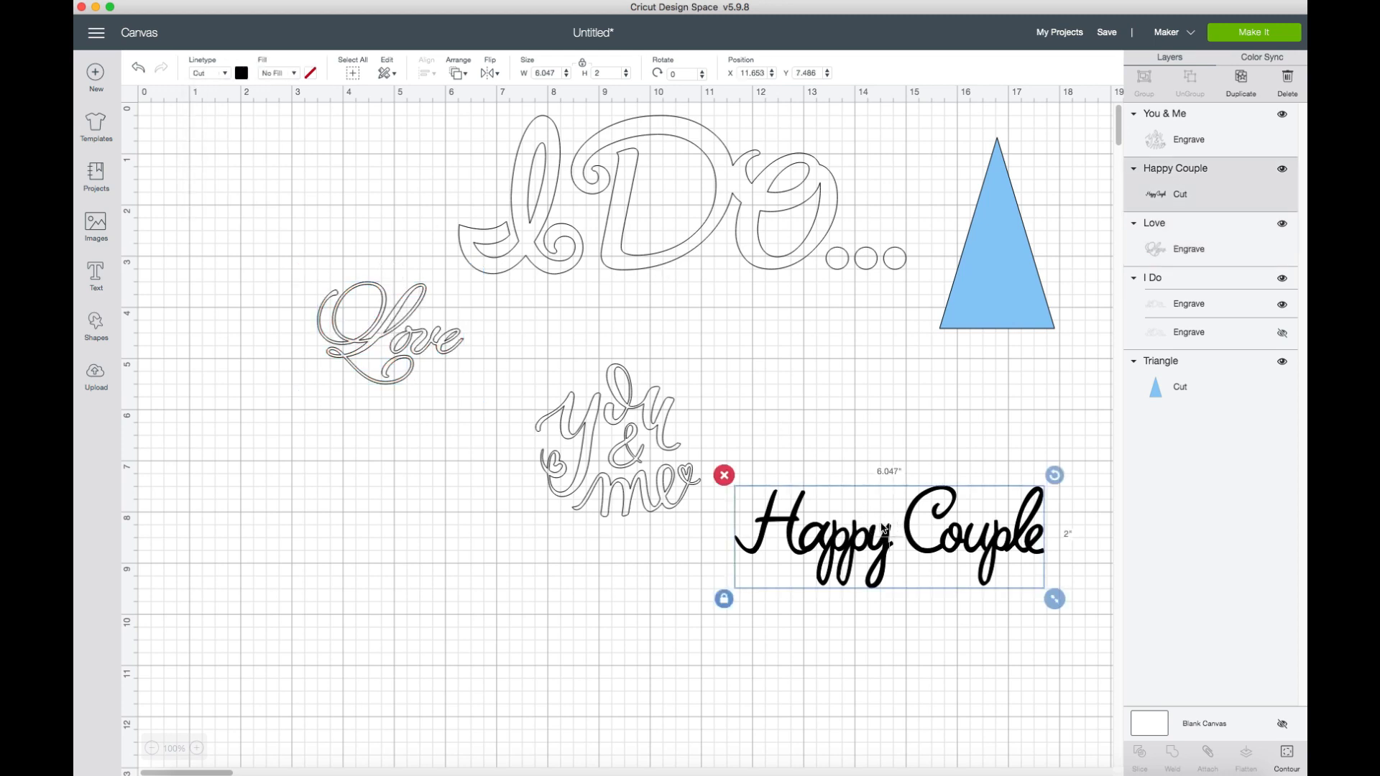
{"action": "left_click", "coordinate": [226, 75]}
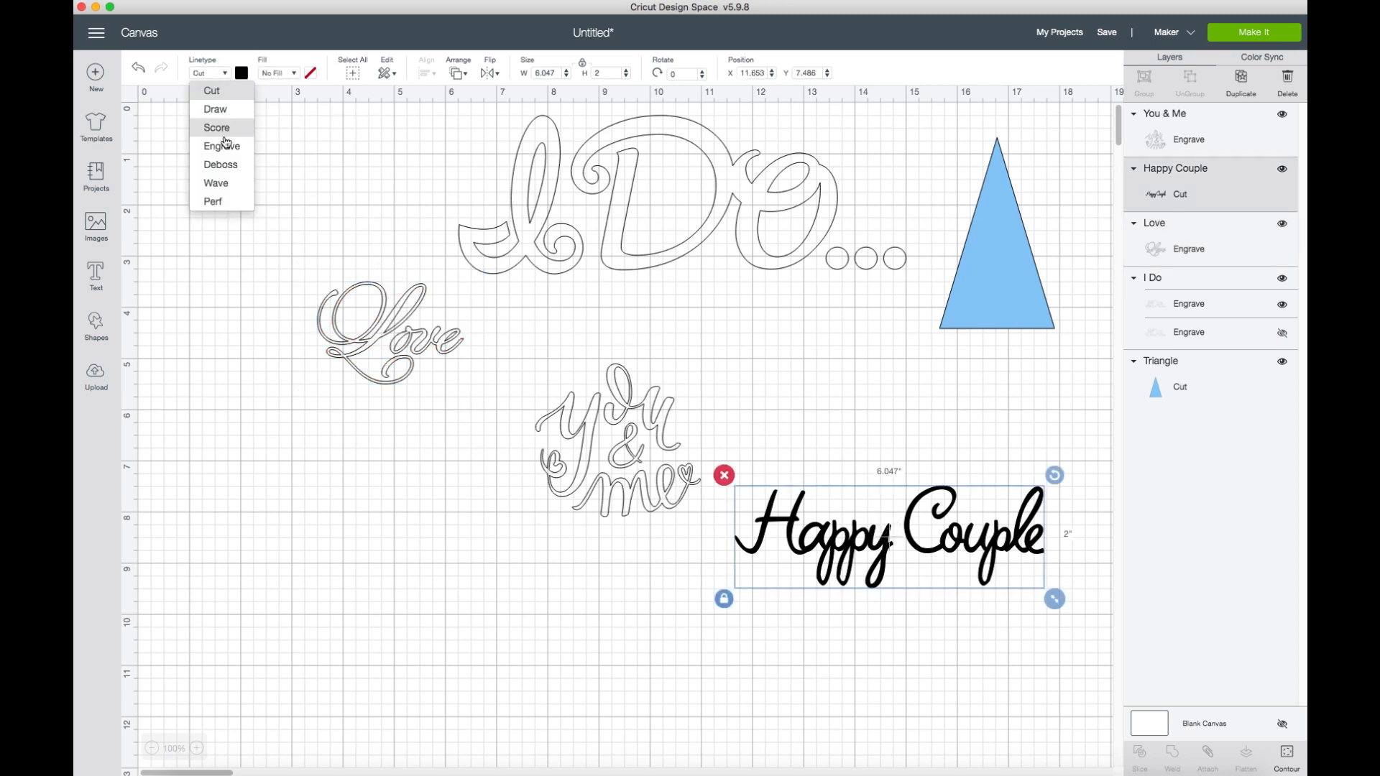
{"action": "left_click", "coordinate": [222, 143]}
Place the triangle just below "Happy Couple" to compare their sizes, and delete the "Happy Couple" image.
{"action": "left_click", "coordinate": [881, 532]}
{"action": "left_click_drag", "start_coordinate": [882, 533], "coordinate": [890, 432]}
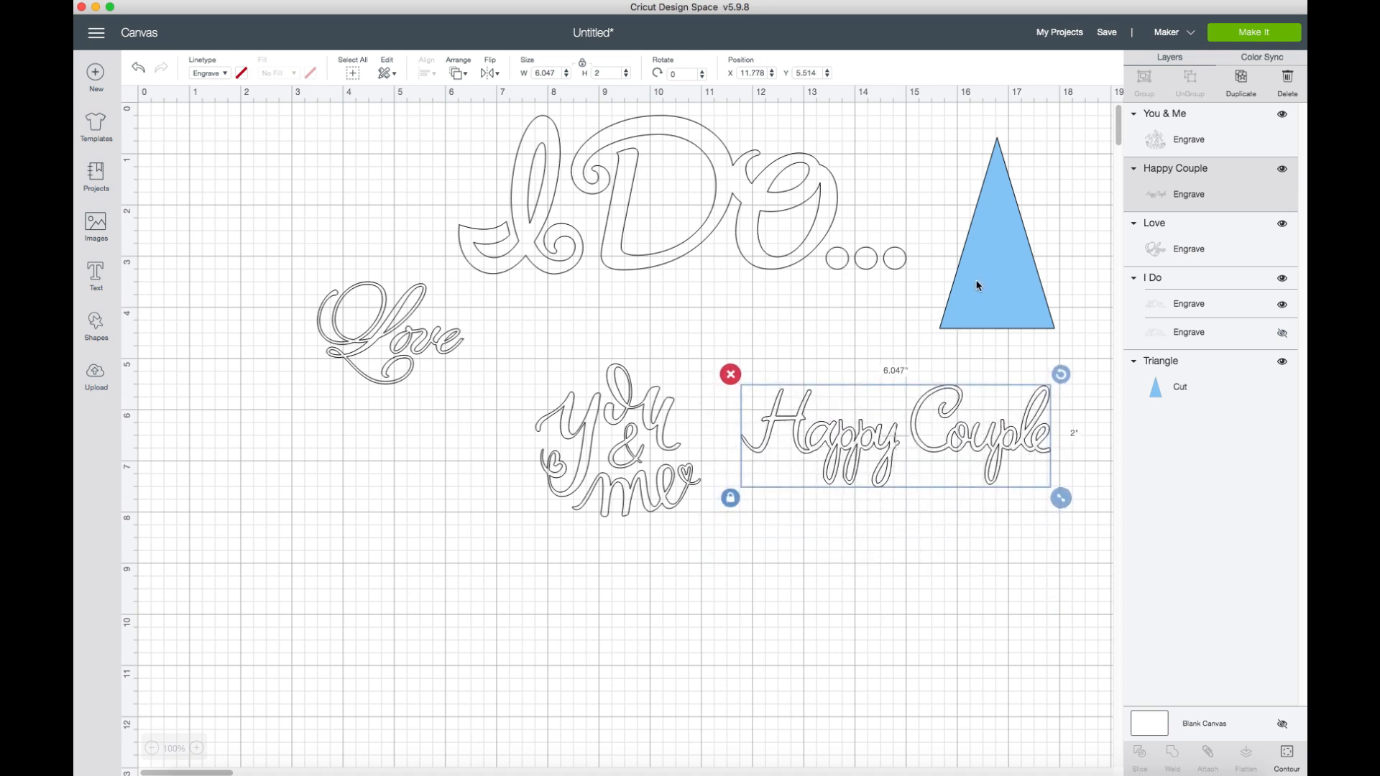
{"action": "left_click_drag", "start_coordinate": [986, 272], "coordinate": [917, 612]}
{"action": "left_click", "coordinate": [844, 460]}
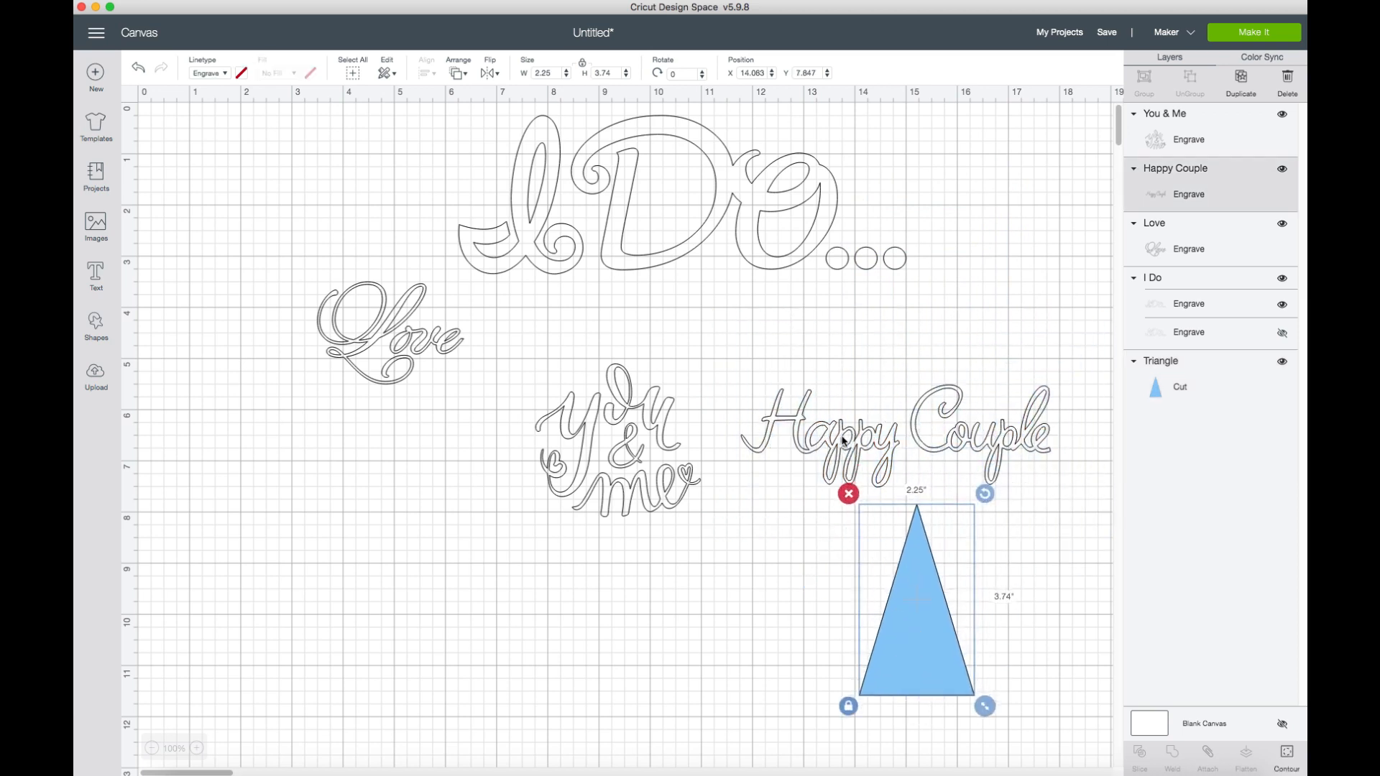
{"action": "left_click", "coordinate": [731, 373]}
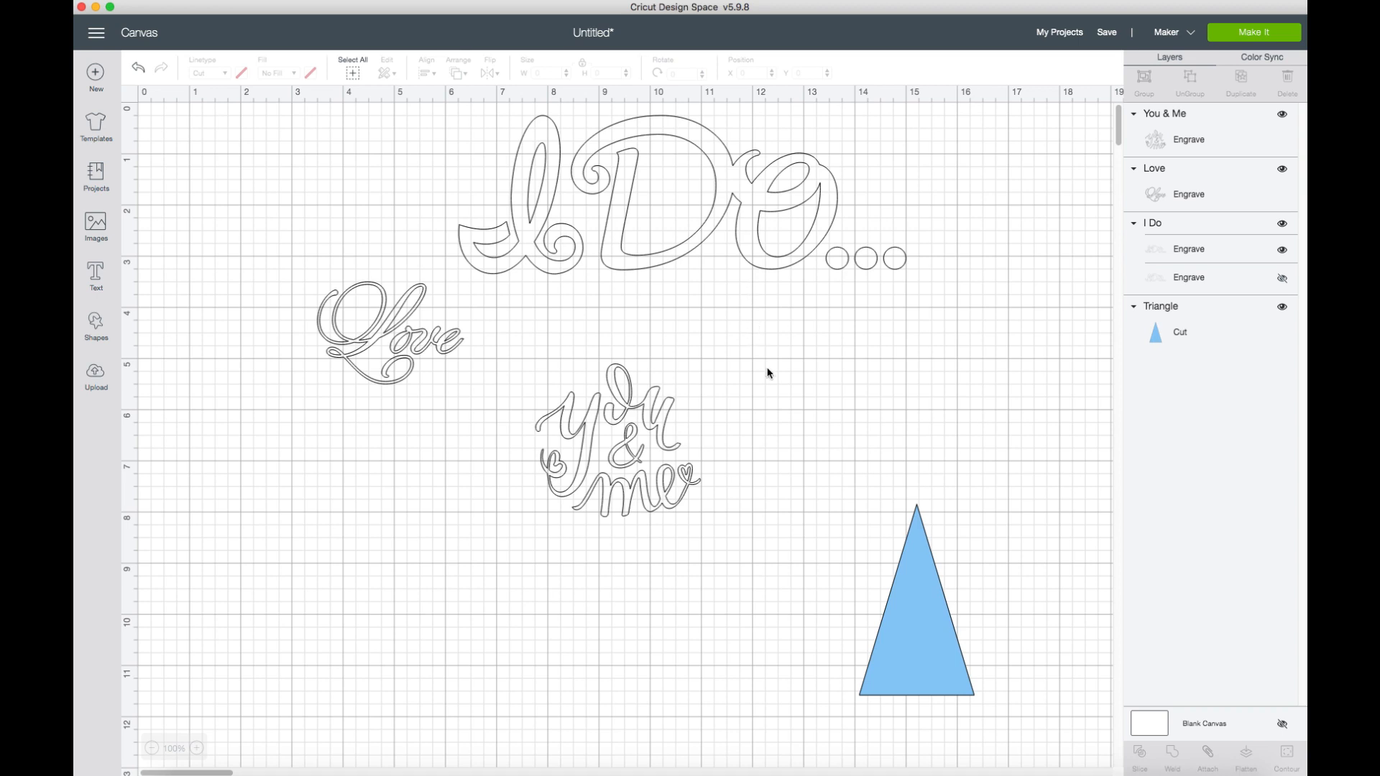
Move the triangle below "I Do", shrink "You & Me" to about 1.63 by 1.515 inches, and place it on the triangle's lower part.
{"action": "left_click_drag", "start_coordinate": [925, 601], "coordinate": [820, 351]}
{"action": "left_click_drag", "start_coordinate": [657, 466], "coordinate": [860, 414]}
{"action": "left_click_drag", "start_coordinate": [911, 480], "coordinate": [859, 438]}
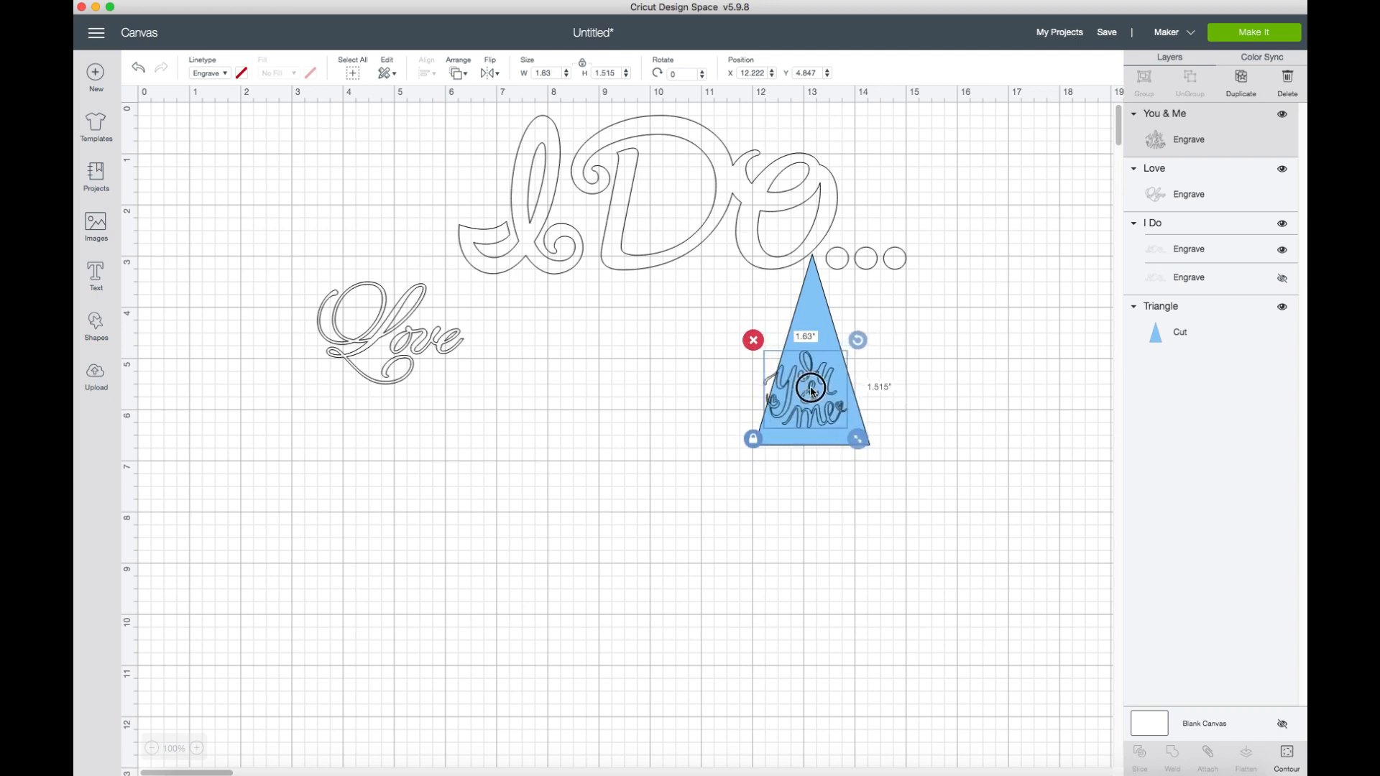
{"action": "mouse_move", "coordinate": [812, 391]}
{"action": "left_mouse_down"}
{"action": "mouse_move", "coordinate": [814, 411]}
{"action": "mouse_move", "coordinate": [820, 399]}
{"action": "left_mouse_up"}
Move "Love" beside the triangle's right side and shrink "I Do" to about 2.644 by 0.937 inches.
{"action": "left_click_drag", "start_coordinate": [423, 342], "coordinate": [996, 388]}
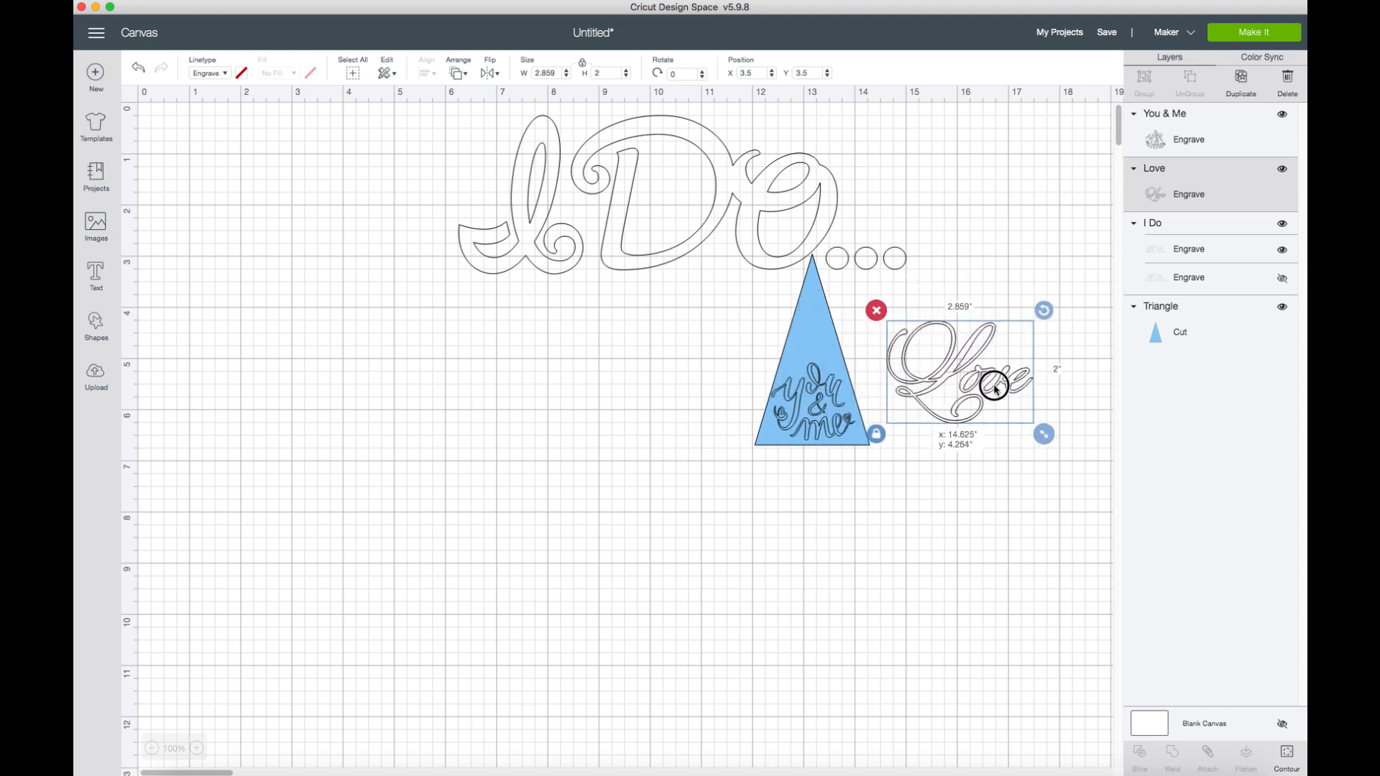
{"action": "left_click_drag", "start_coordinate": [785, 231], "coordinate": [596, 418]}
{"action": "left_click_drag", "start_coordinate": [737, 471], "coordinate": [423, 360]}
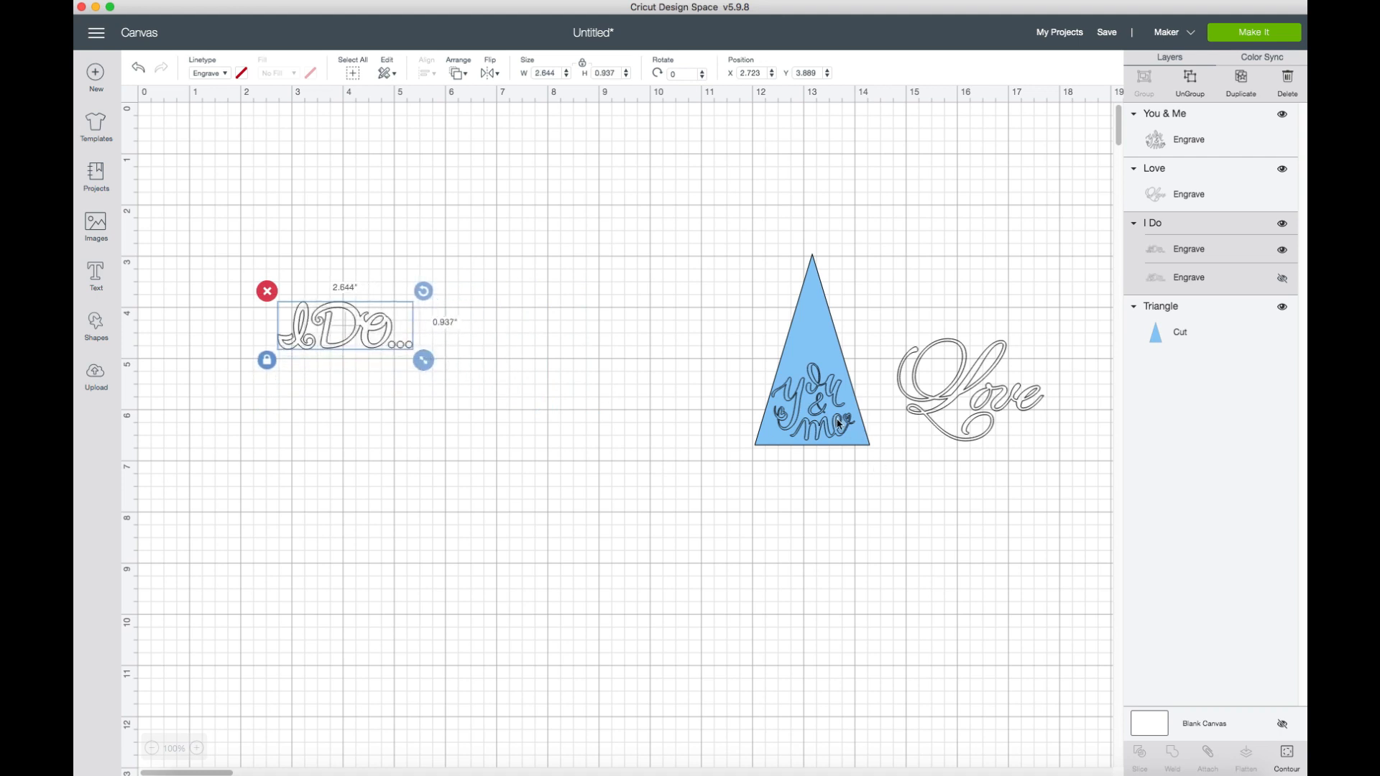
Nudge "You & Me" on the triangle and delete the "Love" and "I Do" images.
{"action": "mouse_move", "coordinate": [839, 424]}
{"action": "left_mouse_down"}
{"action": "mouse_move", "coordinate": [808, 392]}
{"action": "mouse_move", "coordinate": [820, 420]}
{"action": "left_mouse_up"}
{"action": "left_click", "coordinate": [1024, 408]}
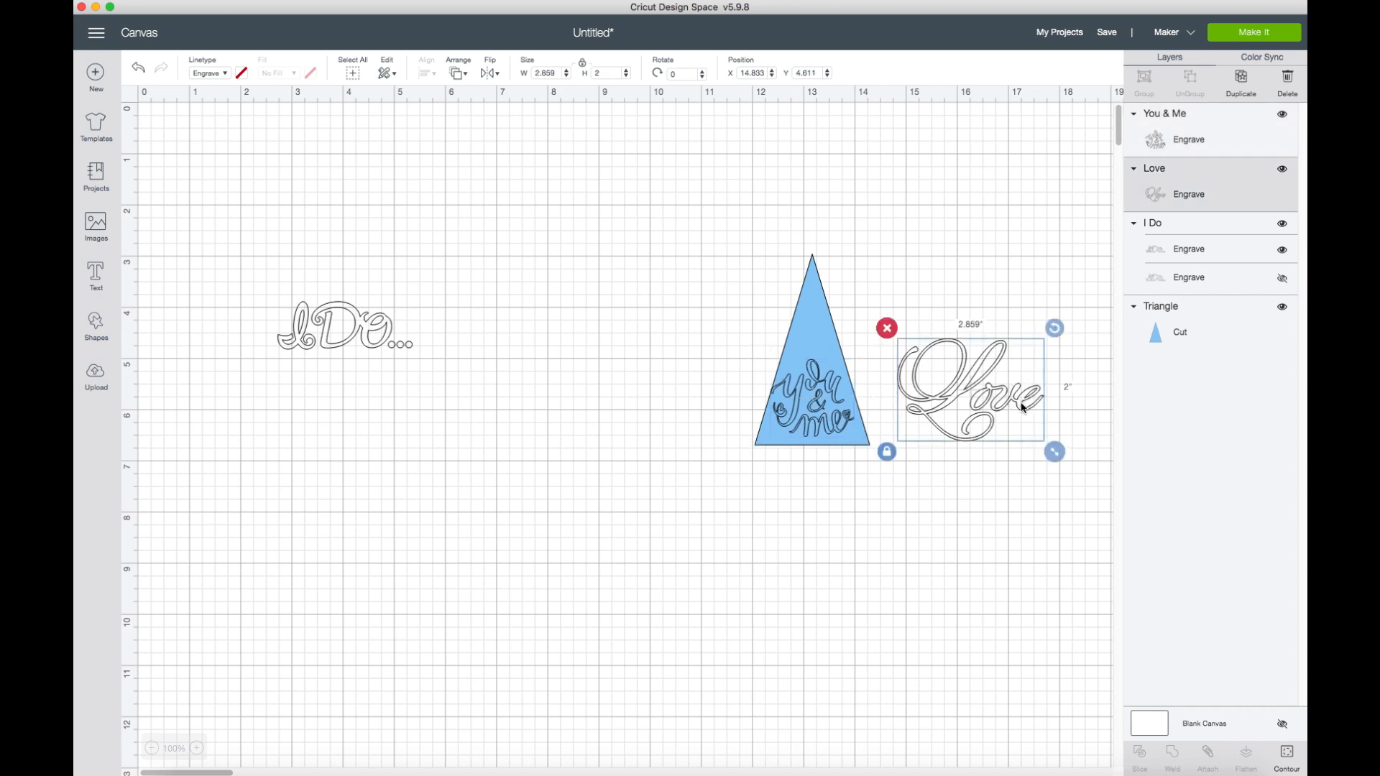
{"action": "left_click", "coordinate": [889, 330]}
{"action": "left_click", "coordinate": [336, 325]}
{"action": "left_click", "coordinate": [270, 294]}
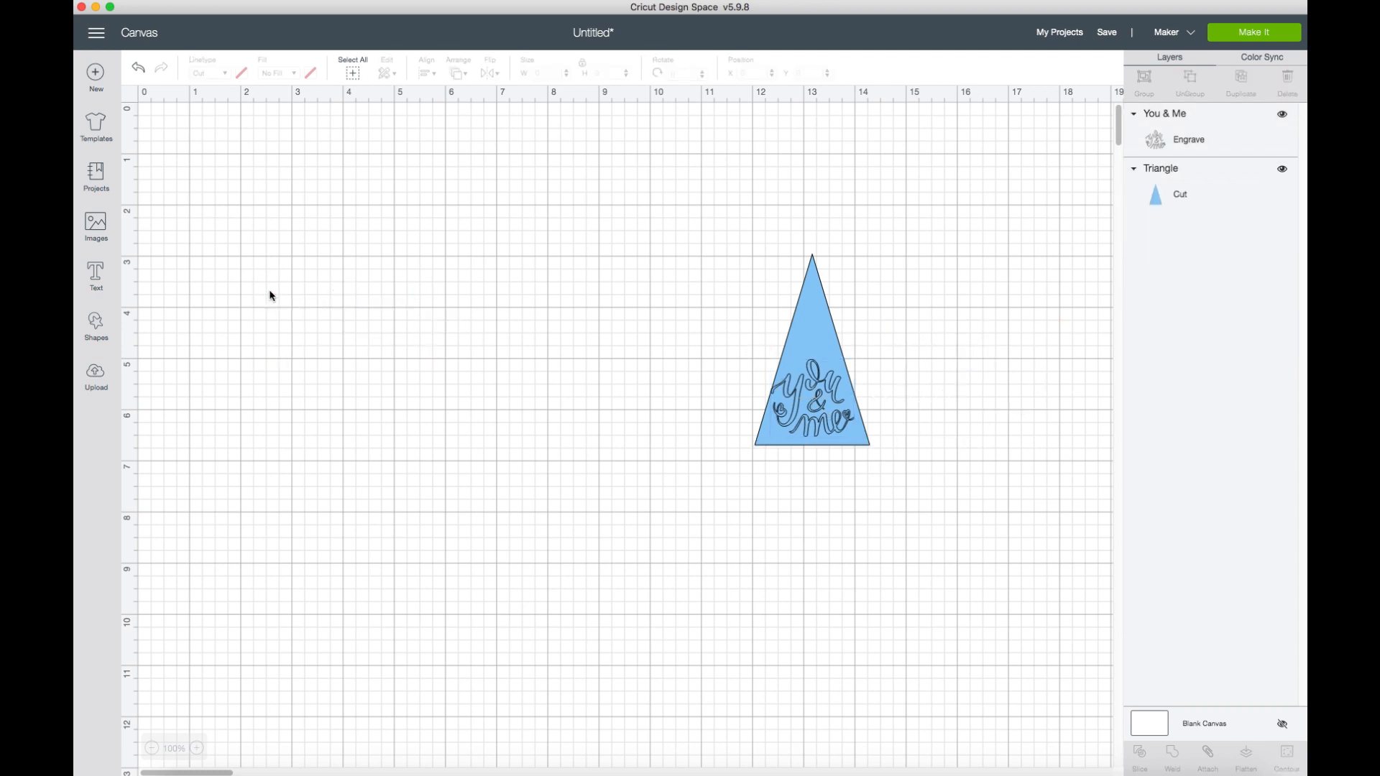
Move "You & Me" off the triangle and enlarge it to about 2.436 by 2.264 inches.
{"action": "left_click", "coordinate": [822, 430]}
{"action": "left_click_drag", "start_coordinate": [821, 430], "coordinate": [665, 352]}
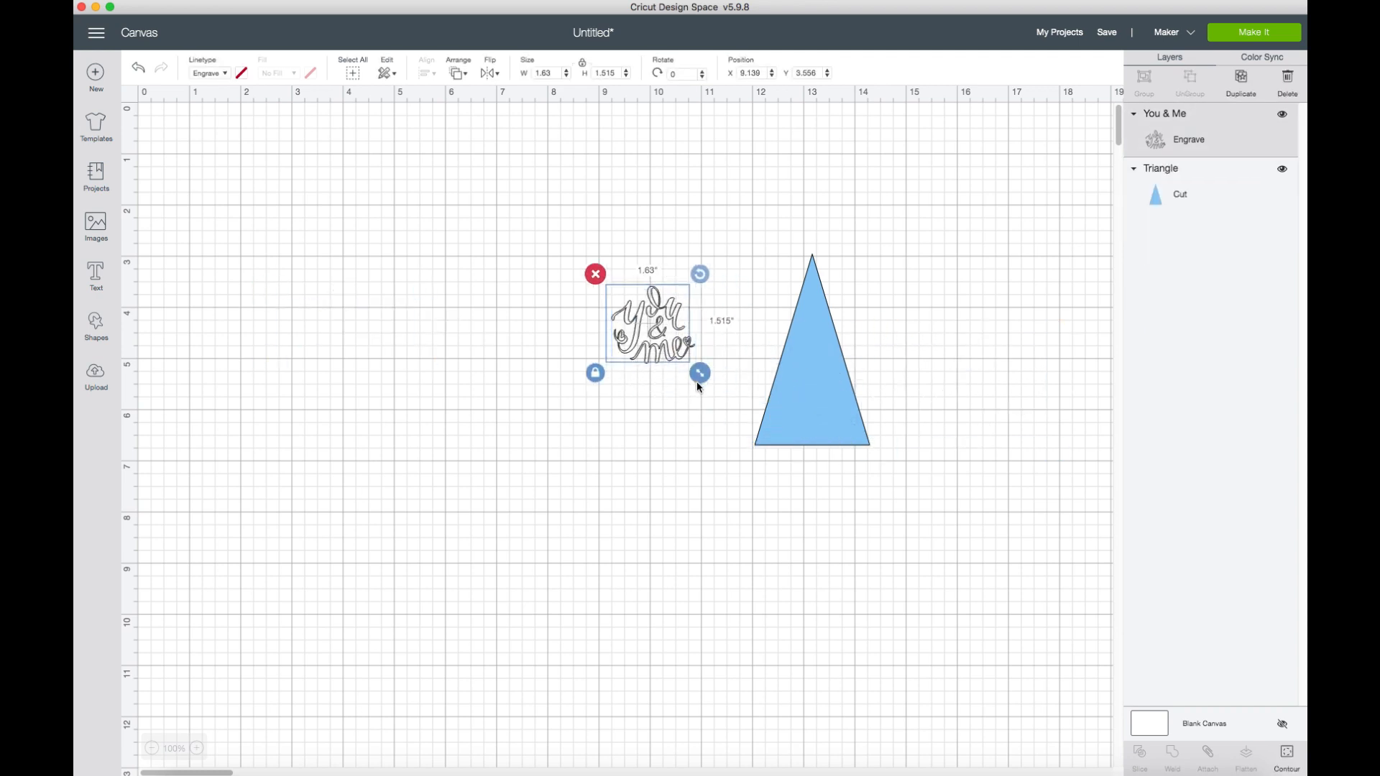
{"action": "left_click_drag", "start_coordinate": [774, 464], "coordinate": [740, 411]}
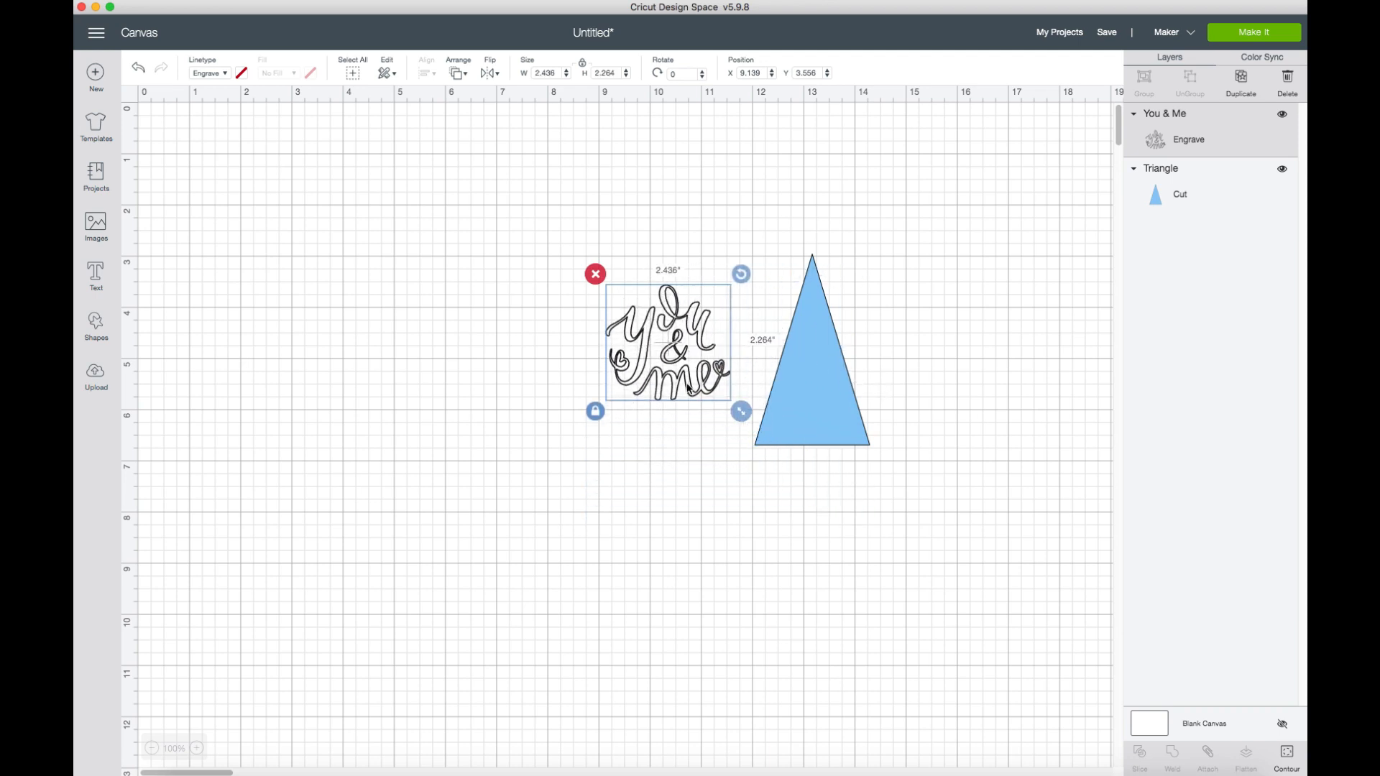
Shrink "You & Me" to about 1.394 by 1.296 inches and center it on the triangle's lower part at about X 12.514, Y 5.125.
{"action": "left_click_drag", "start_coordinate": [685, 353], "coordinate": [635, 339]}
{"action": "left_click_drag", "start_coordinate": [695, 396], "coordinate": [654, 357]}
{"action": "left_click_drag", "start_coordinate": [601, 299], "coordinate": [816, 403]}
{"action": "left_click_drag", "start_coordinate": [865, 450], "coordinate": [859, 443]}
{"action": "left_click_drag", "start_coordinate": [810, 395], "coordinate": [808, 402]}
{"action": "left_click_drag", "start_coordinate": [860, 456], "coordinate": [826, 409]}
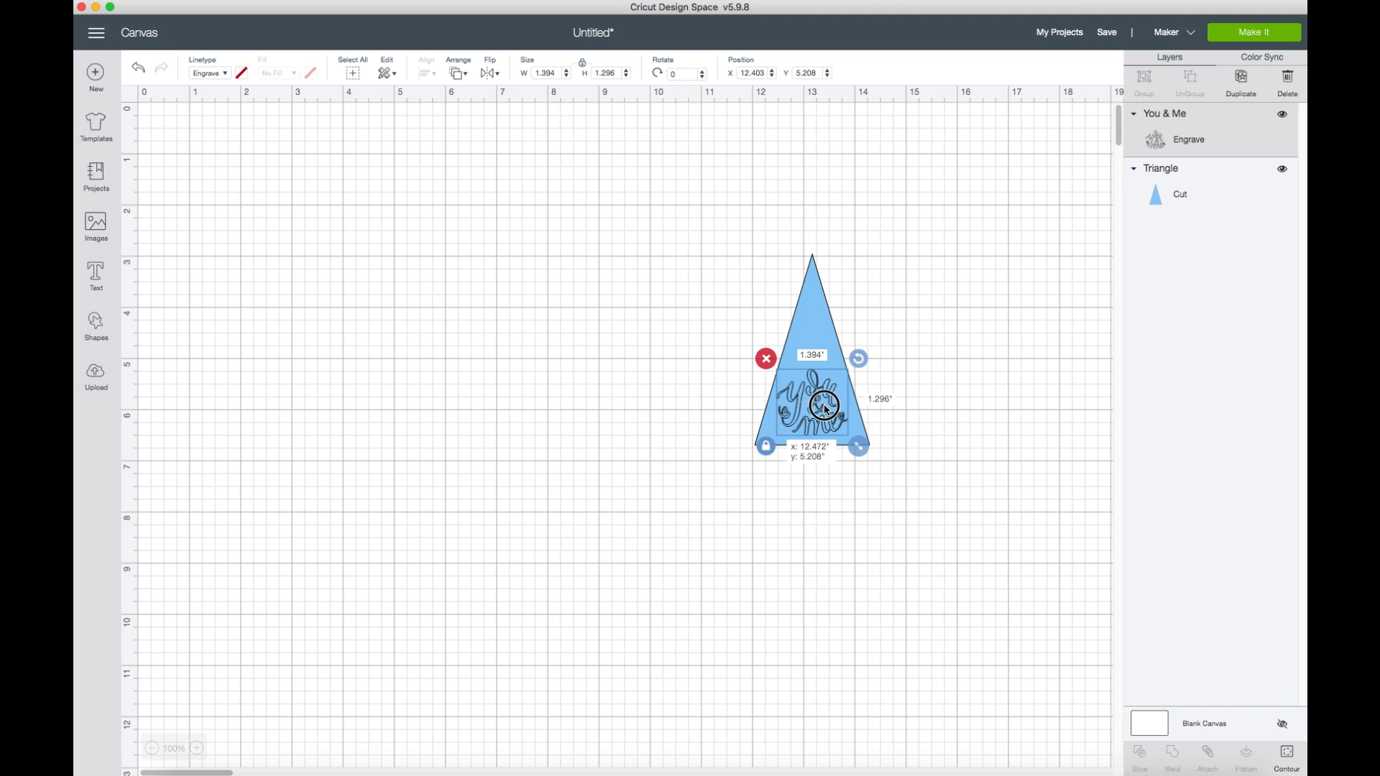
{"action": "left_click_drag", "start_coordinate": [825, 404], "coordinate": [827, 405]}
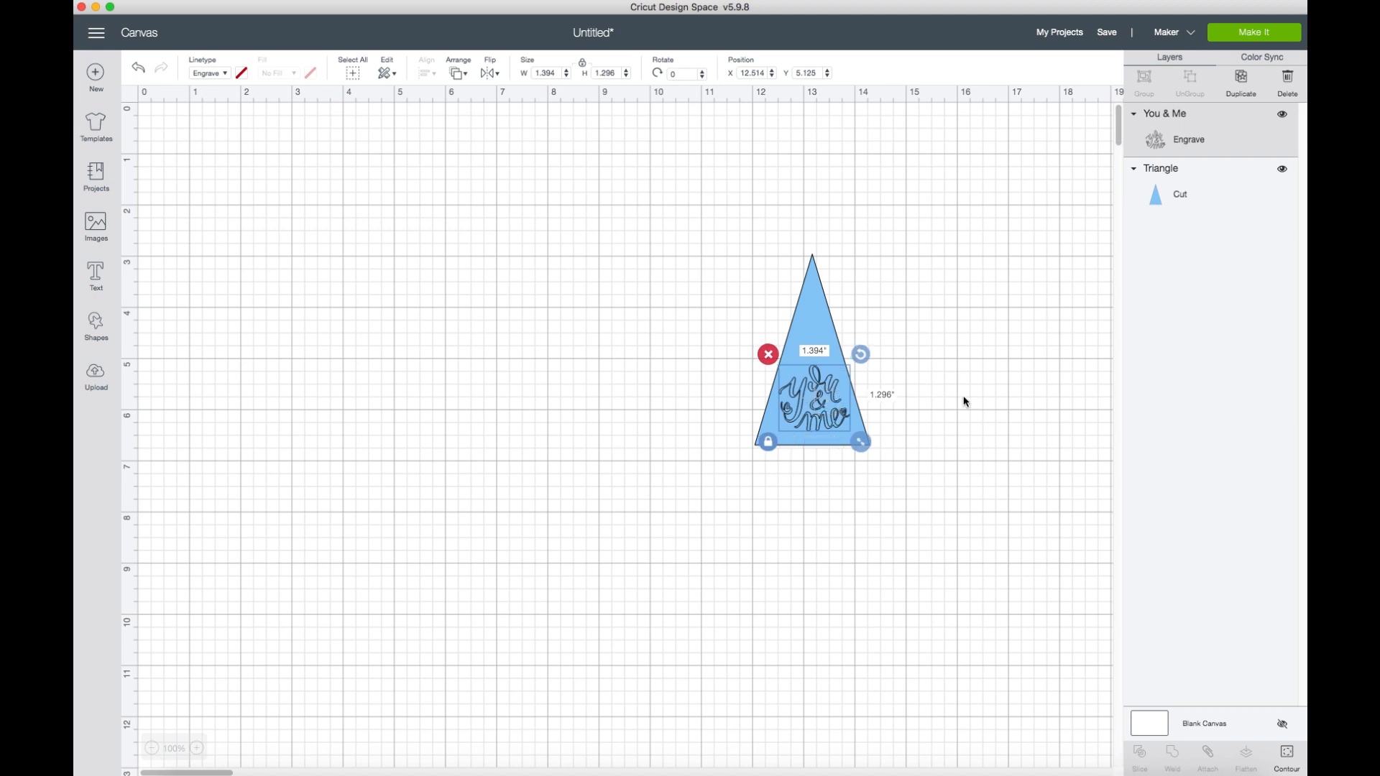
Move the triangle to about X 4, Y 2.958, then duplicate "You & Me" and place the copy at about X 14.653, Y 5.278.
{"action": "left_click", "coordinate": [962, 401]}
{"action": "left_click_drag", "start_coordinate": [825, 296], "coordinate": [413, 295]}
{"action": "left_click", "coordinate": [828, 404]}
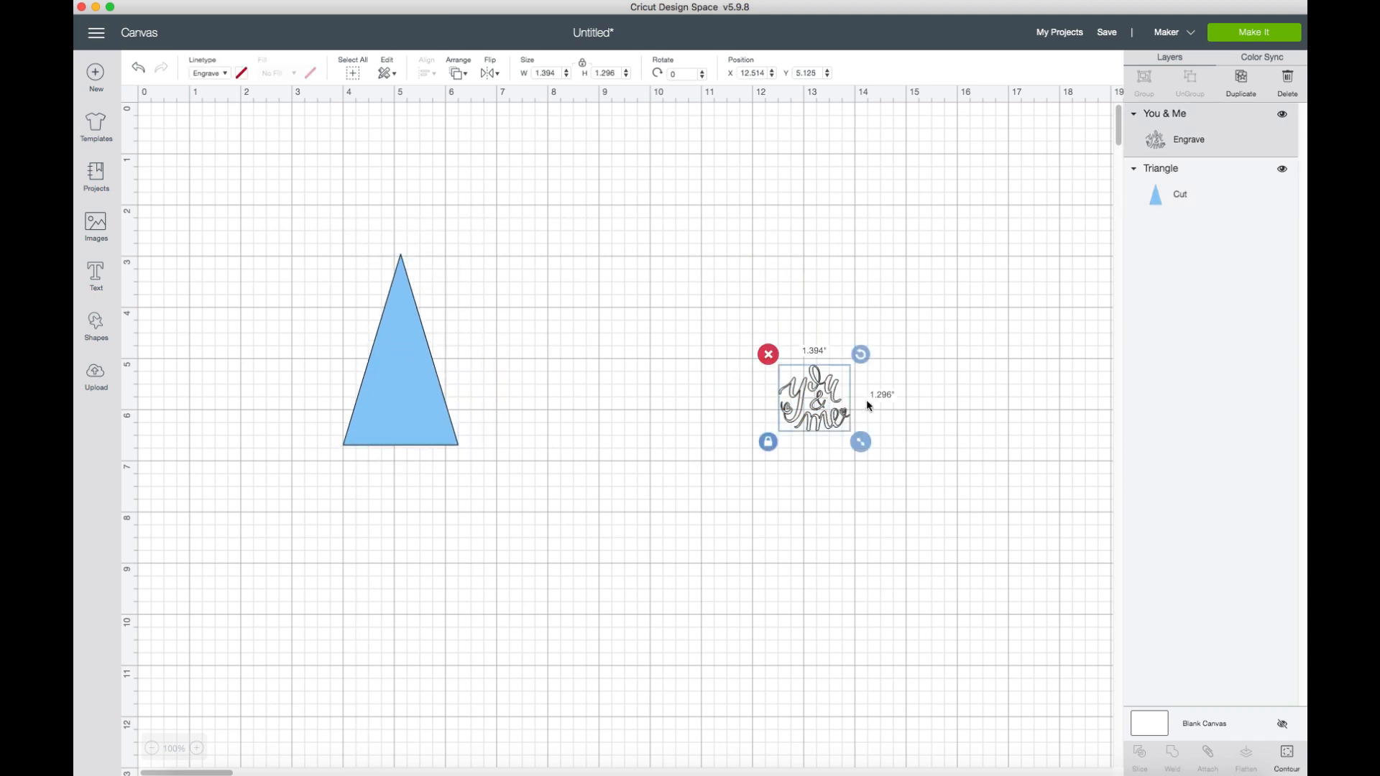
{"action": "right_click", "coordinate": [817, 406]}
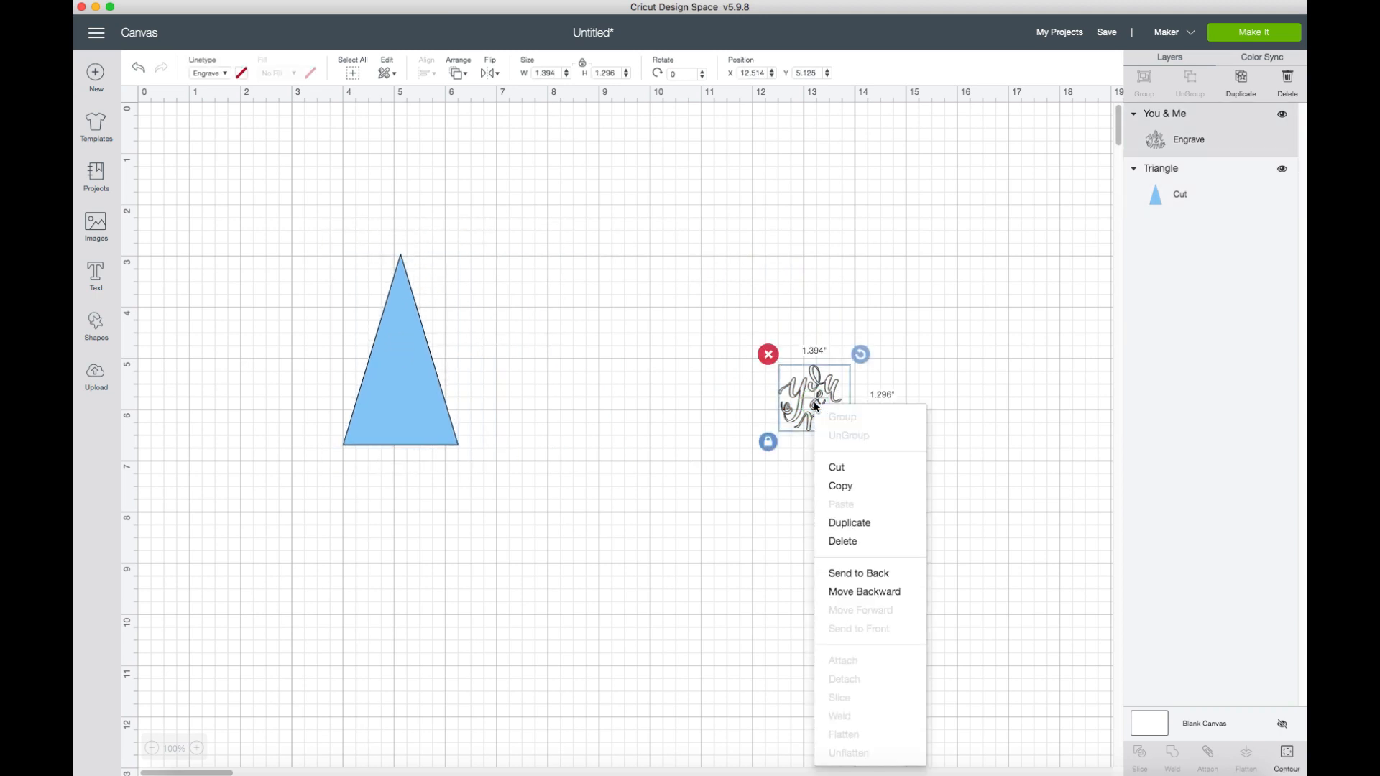
{"action": "left_click", "coordinate": [868, 524]}
{"action": "left_click_drag", "start_coordinate": [840, 434], "coordinate": [919, 421]}
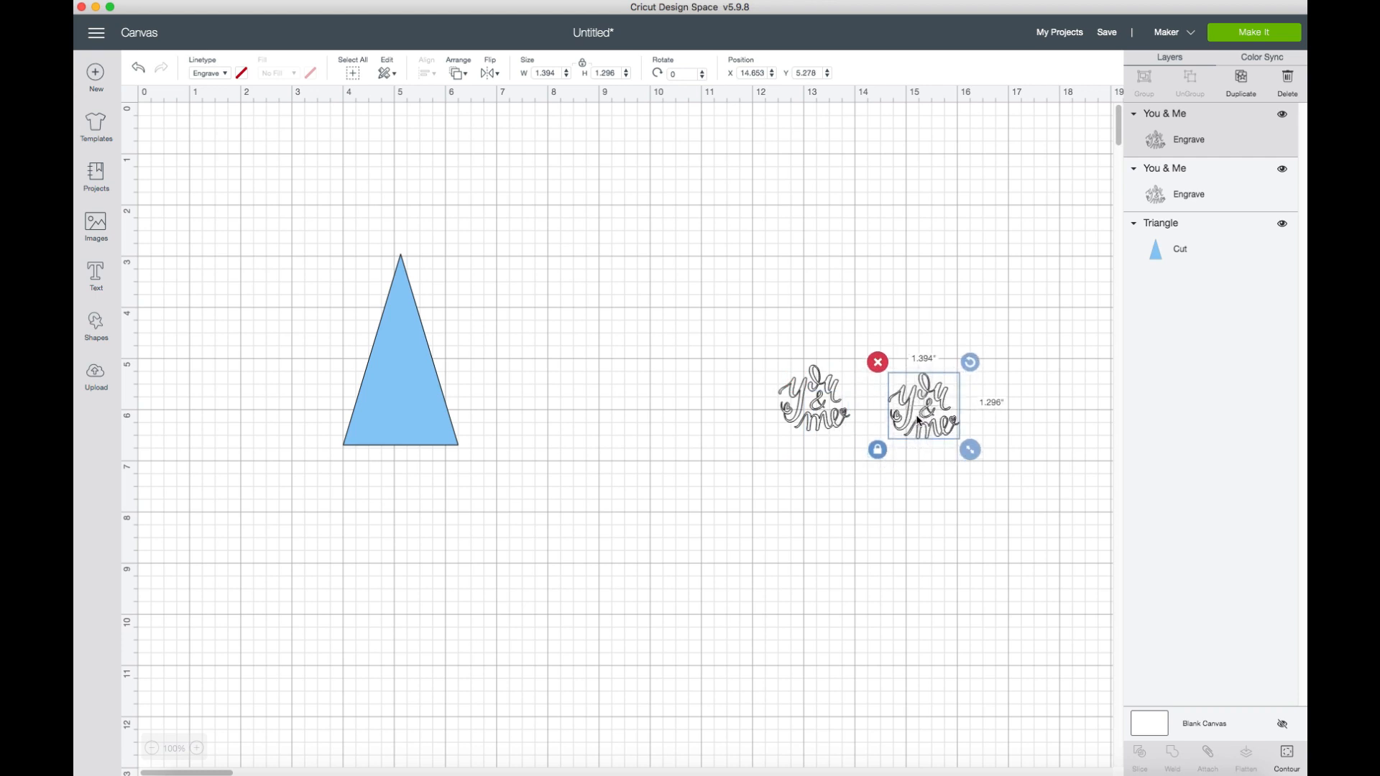
Make two more "You & Me" copies and place them at about X 16.264, Y 3.347 and X 16.819, Y 5.694.
{"action": "left_click", "coordinate": [1250, 86]}
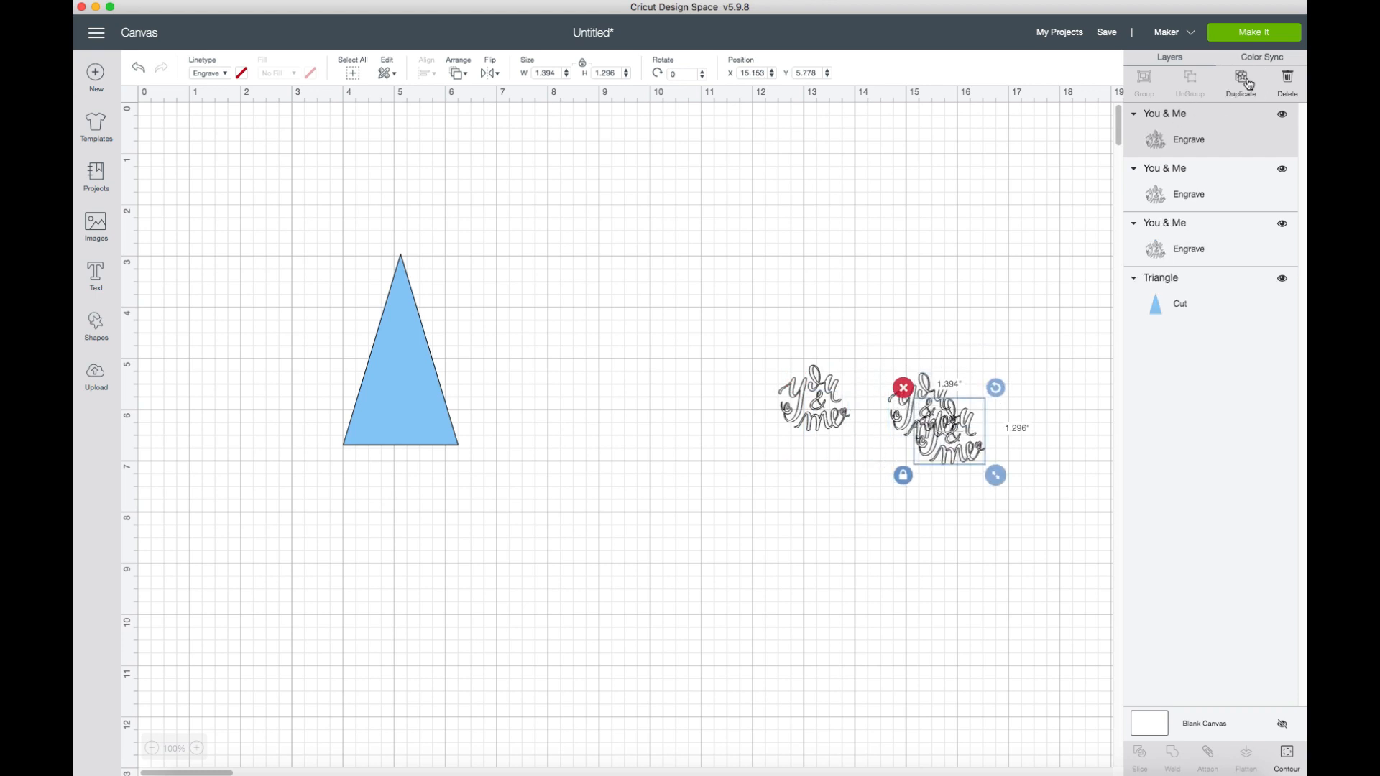
{"action": "left_click", "coordinate": [1249, 86]}
{"action": "left_click_drag", "start_coordinate": [970, 491], "coordinate": [997, 337]}
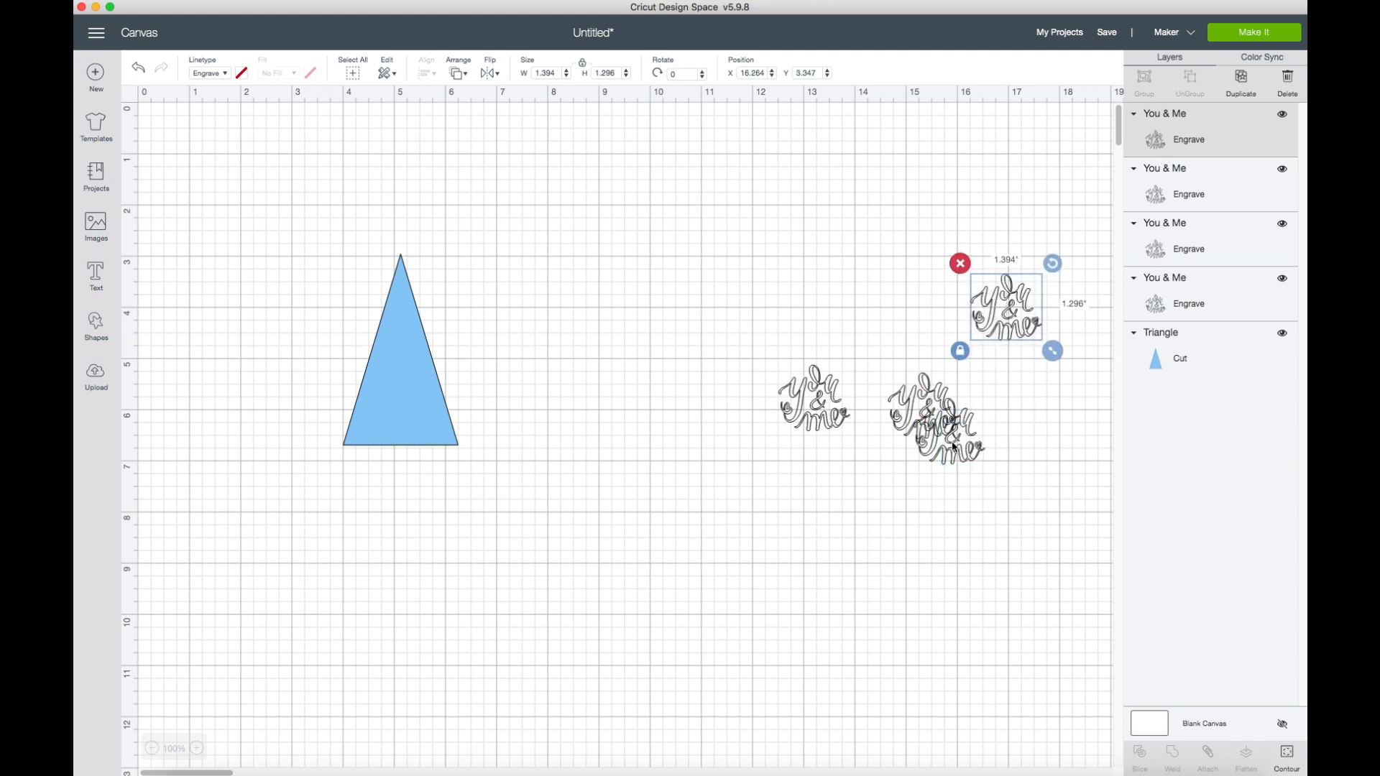
{"action": "left_click_drag", "start_coordinate": [935, 421], "coordinate": [1017, 416]}
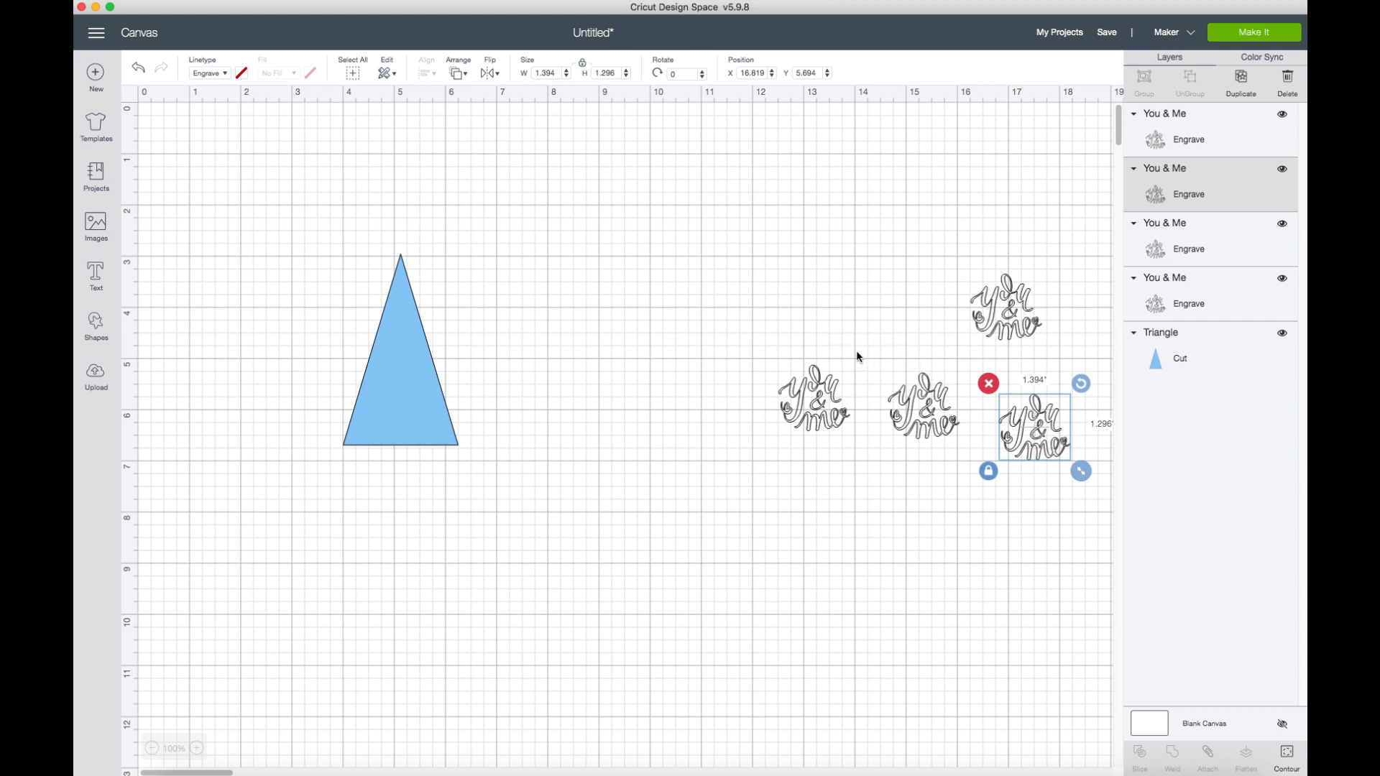
{"action": "left_click", "coordinate": [755, 320]}
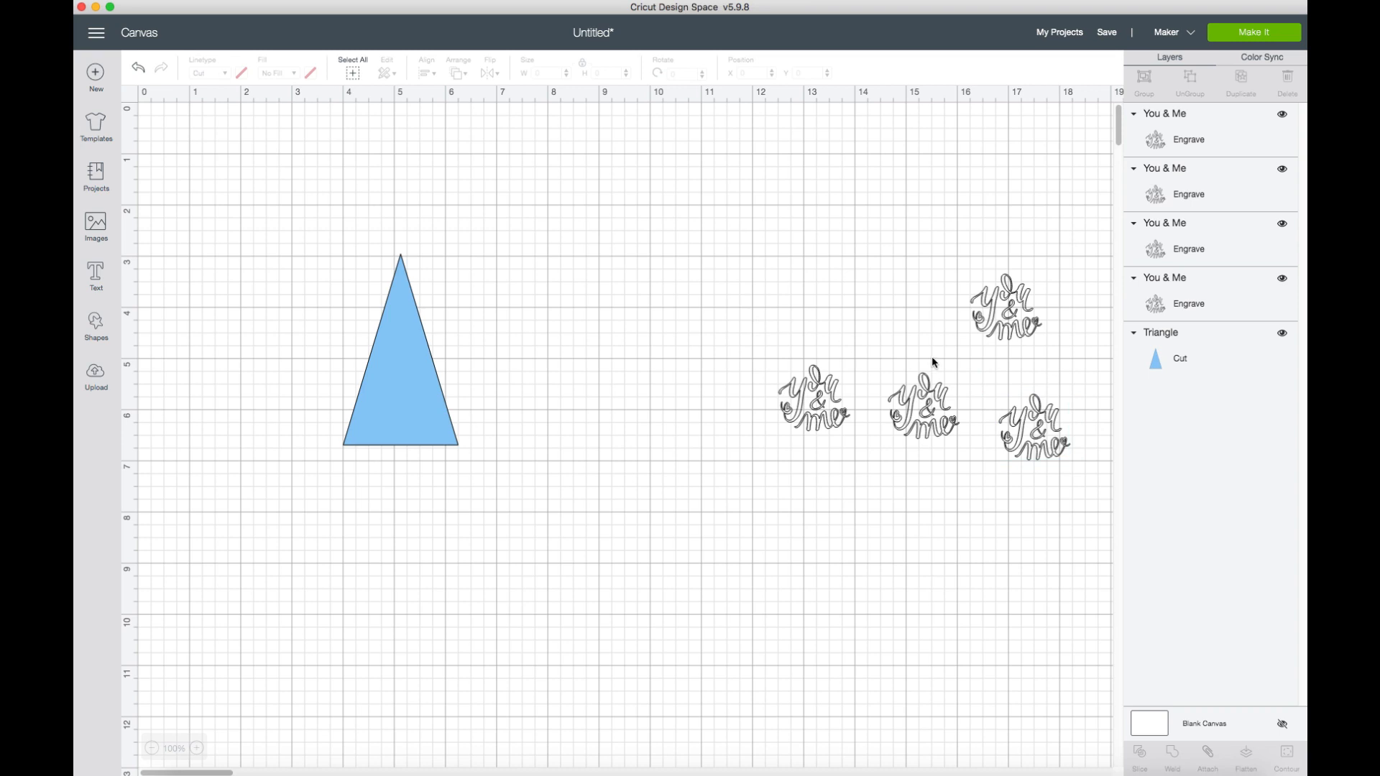
{"action": "left_click_drag", "start_coordinate": [704, 256], "coordinate": [1081, 492]}
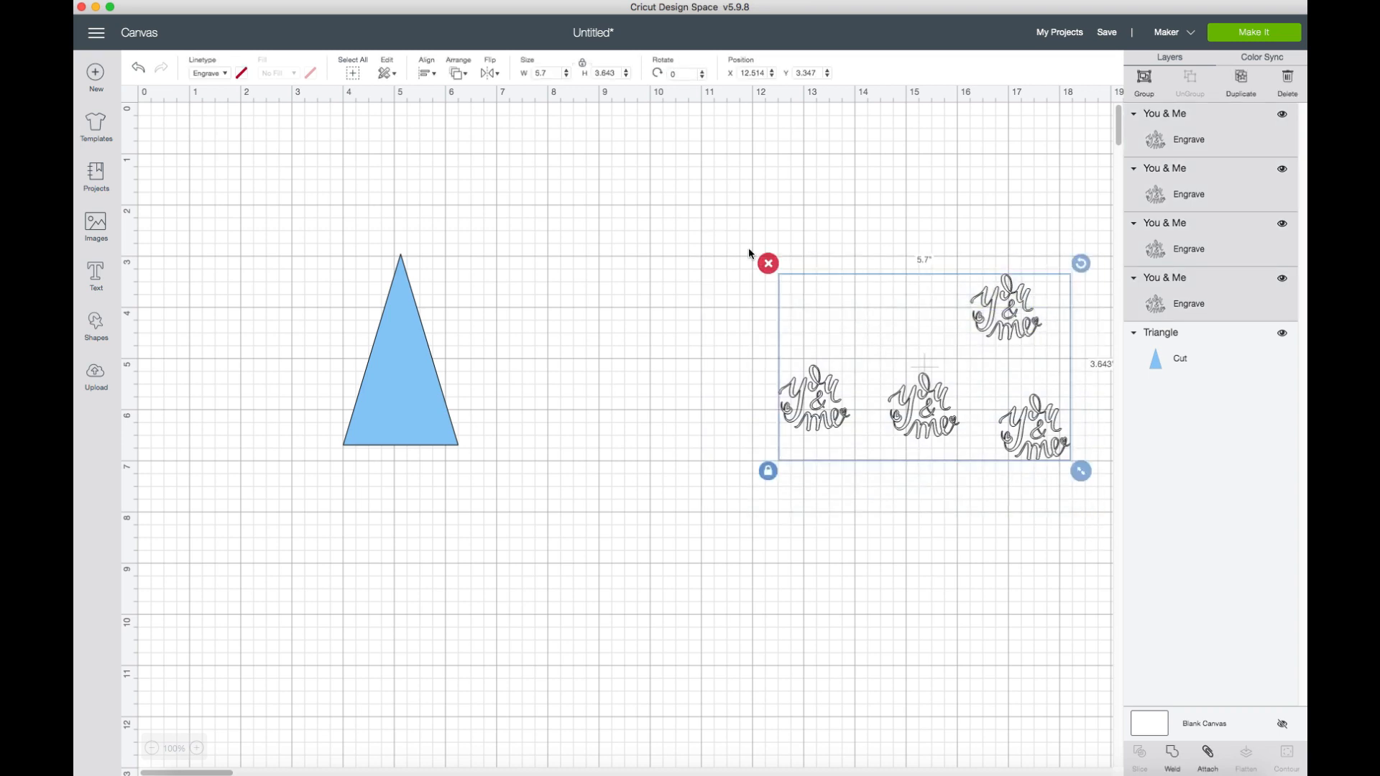
{"action": "left_click", "coordinate": [782, 280]}
{"action": "left_click", "coordinate": [814, 381]}
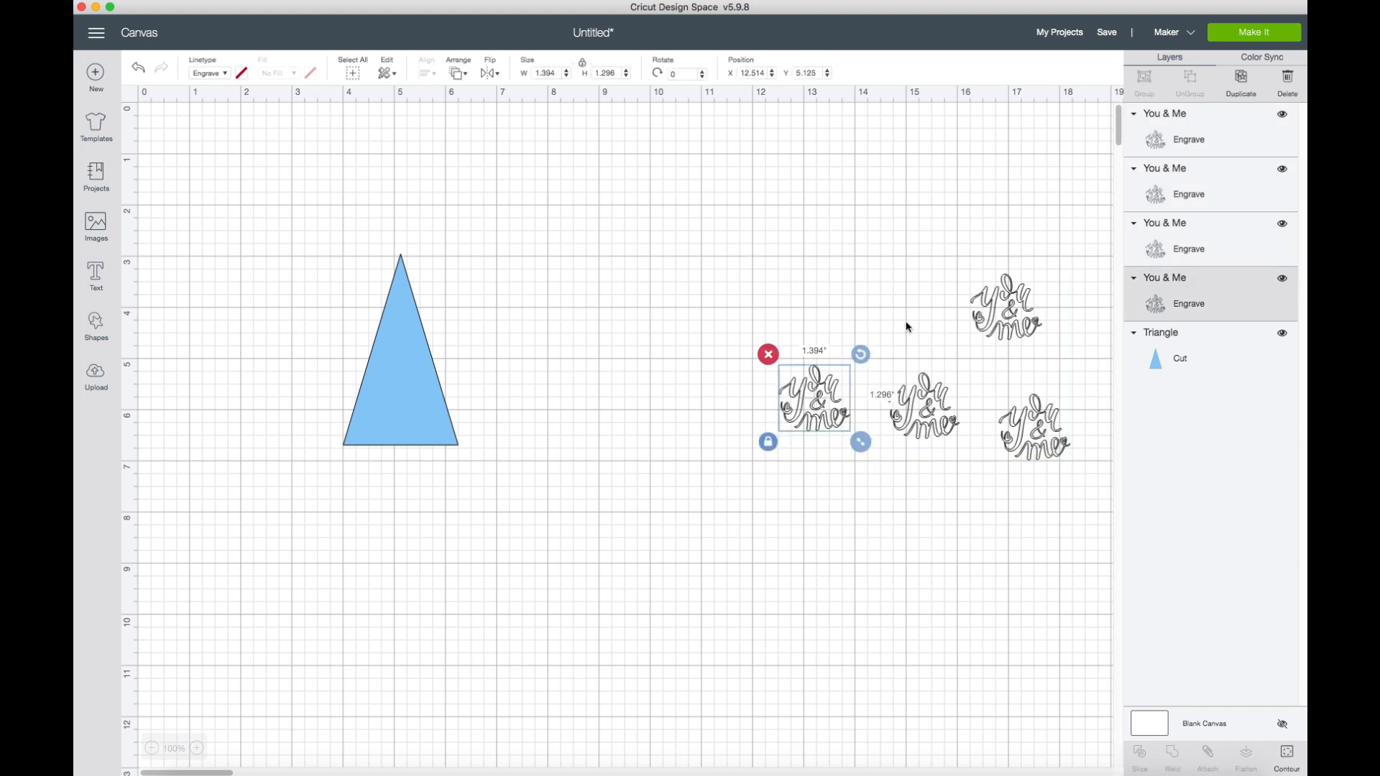
{"action": "left_click", "coordinate": [352, 73]}
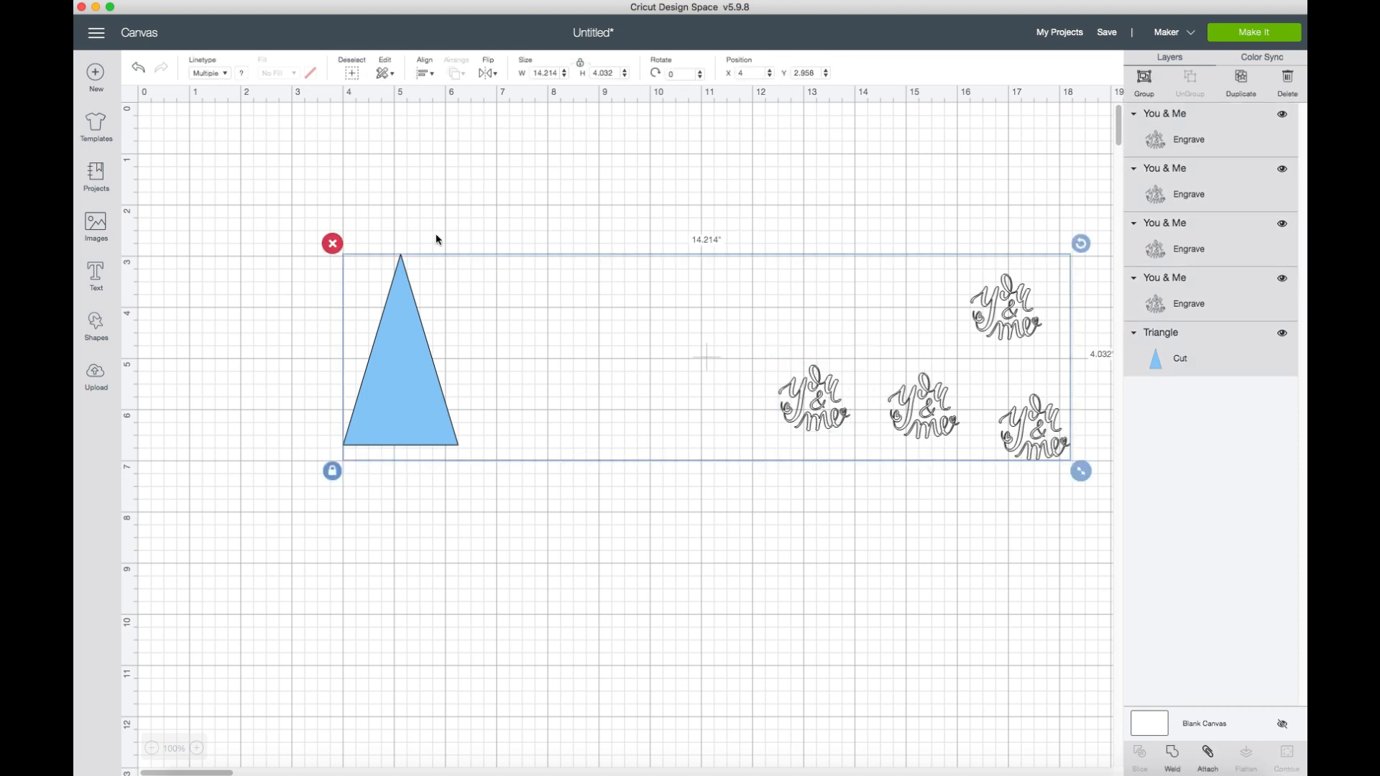
{"action": "left_click", "coordinate": [459, 230]}
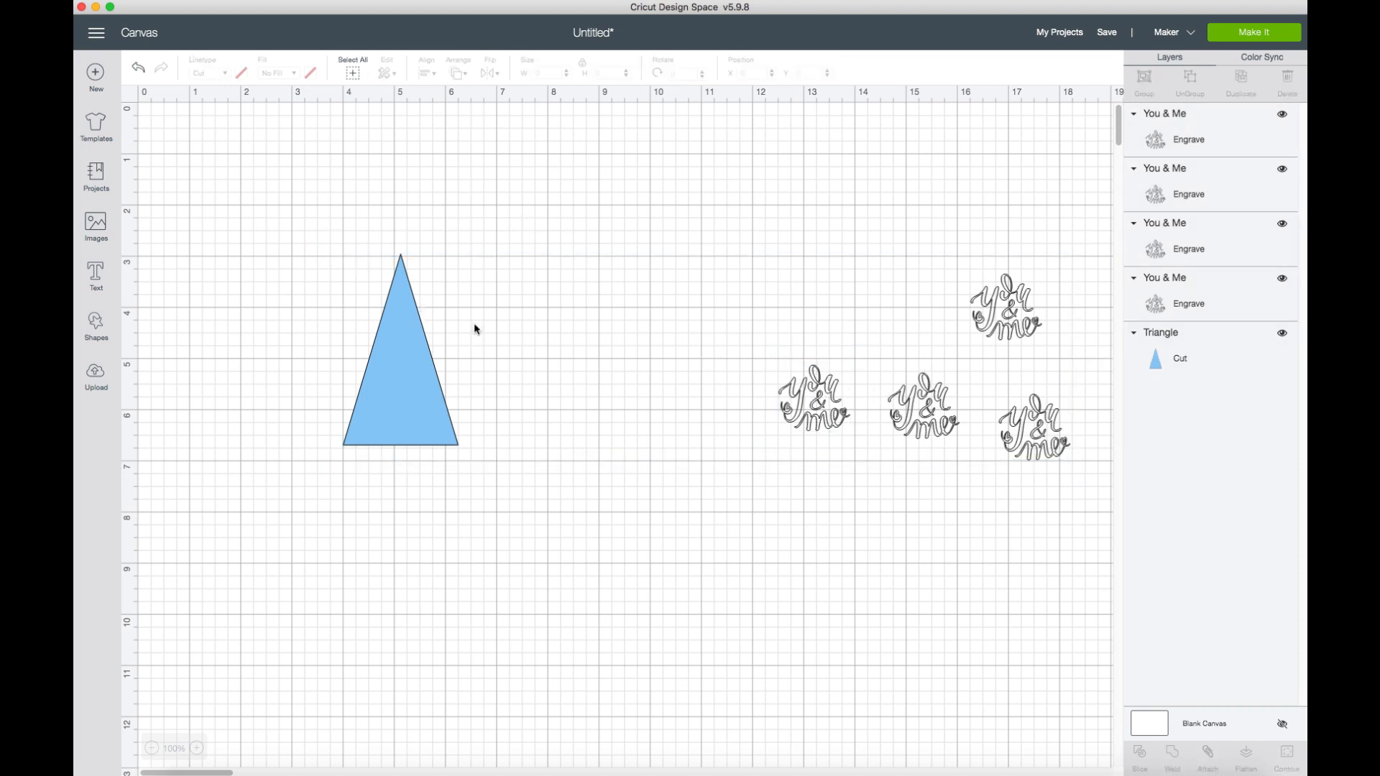
Stack all four "You & Me" images exactly on top of each other with the Center alignment, leaving the triangle out.
{"action": "mouse_move", "coordinate": [757, 227]}
{"action": "left_mouse_down"}
{"action": "mouse_move", "coordinate": [1134, 430]}
{"action": "mouse_move", "coordinate": [1081, 473]}
{"action": "left_mouse_up"}
{"action": "mouse_move", "coordinate": [773, 200]}
{"action": "left_mouse_down"}
{"action": "mouse_move", "coordinate": [987, 299]}
{"action": "mouse_move", "coordinate": [1075, 499]}
{"action": "mouse_move", "coordinate": [1089, 463]}
{"action": "left_mouse_up"}
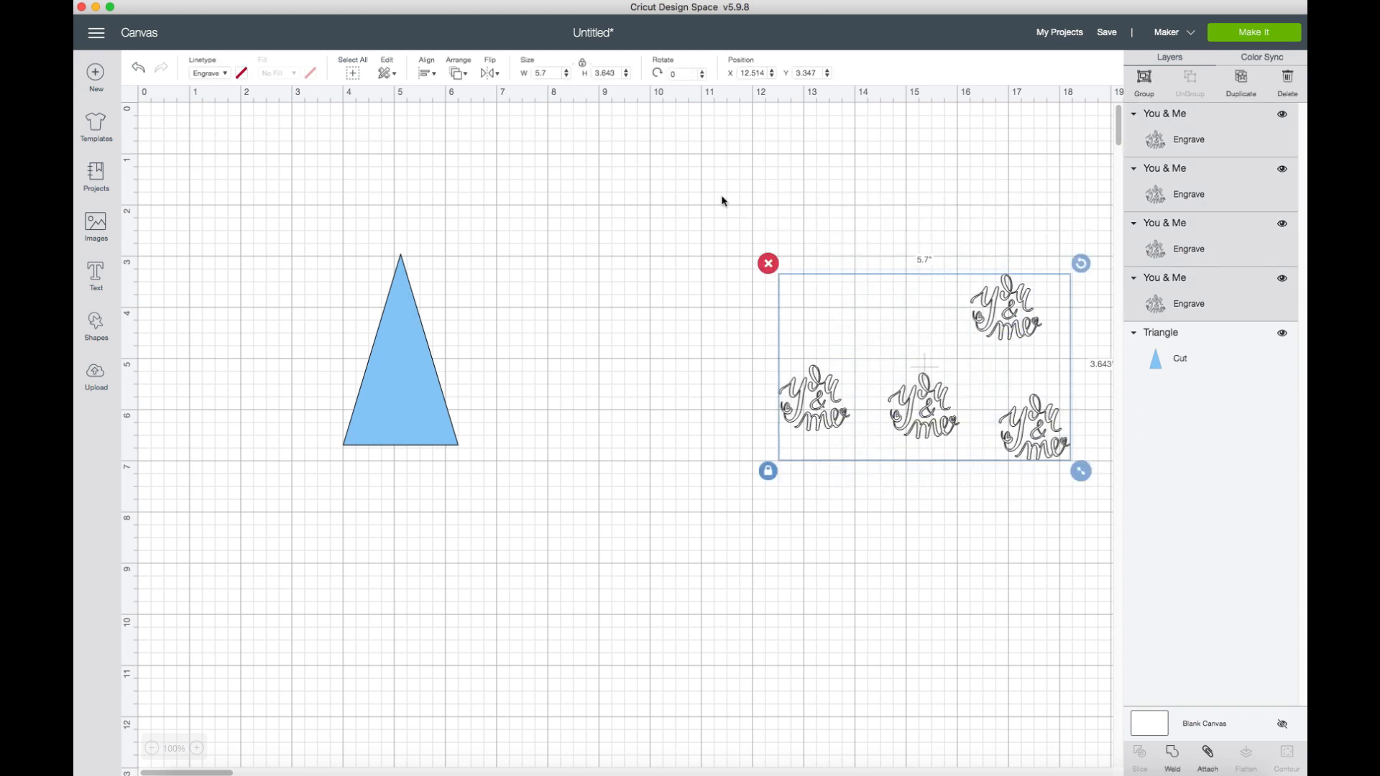
{"action": "left_click", "coordinate": [464, 77]}
{"action": "left_click", "coordinate": [427, 82]}
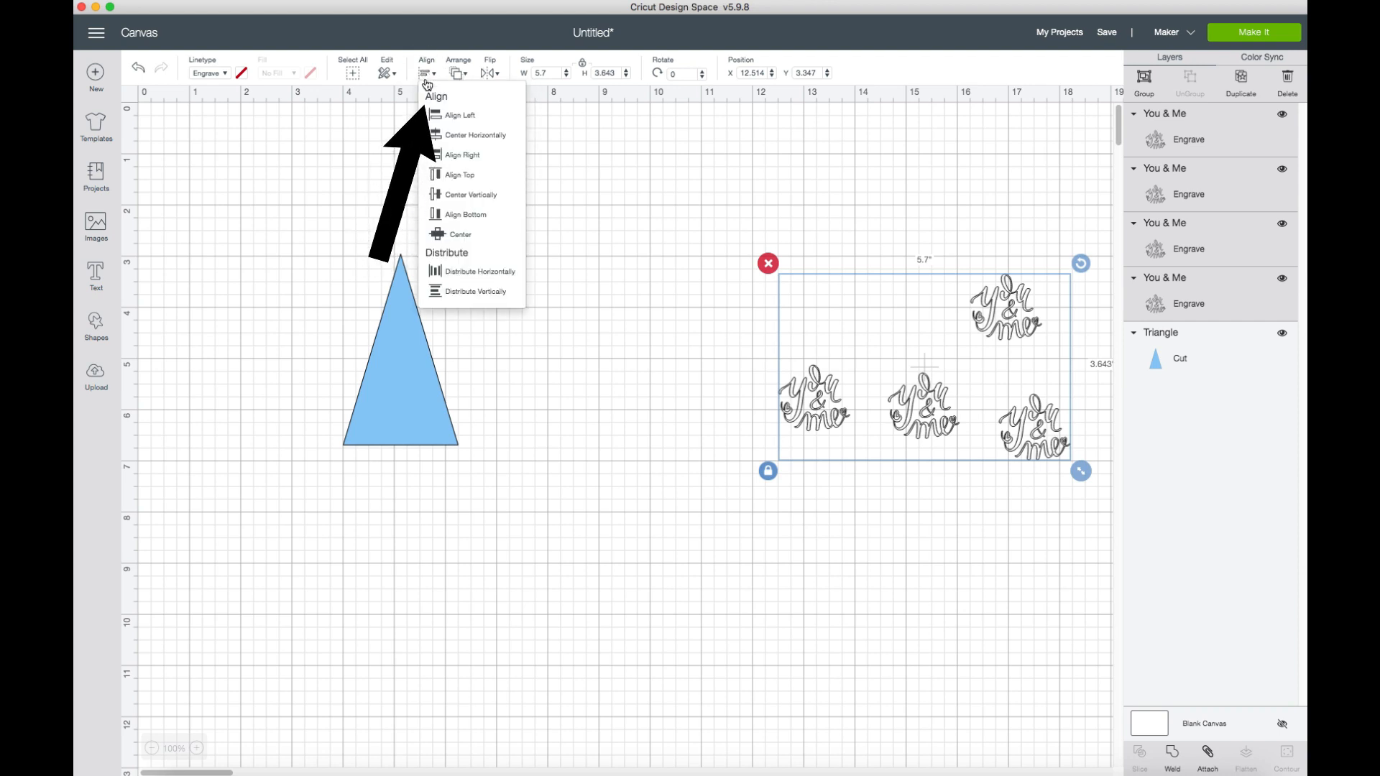
{"action": "left_click", "coordinate": [461, 235]}
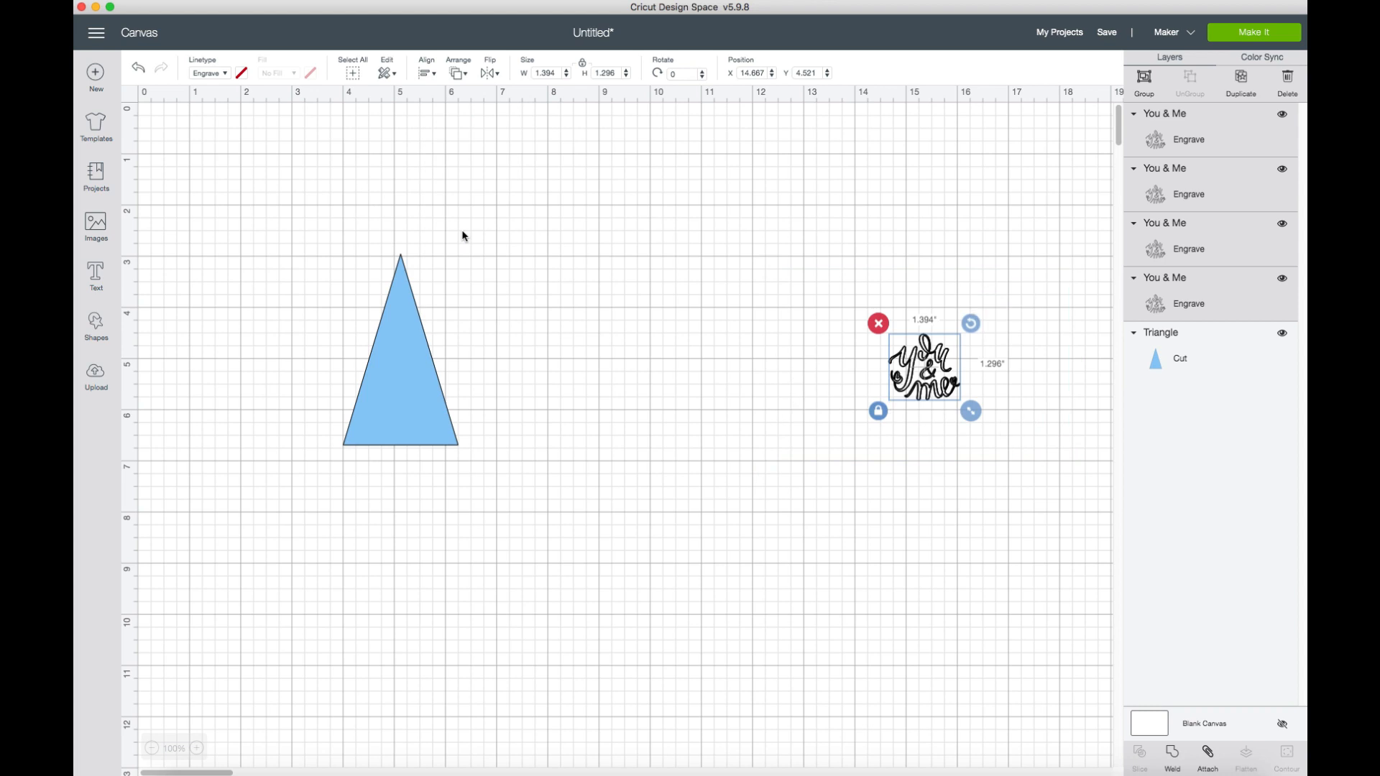
Attach the four stacked "You & Me" images to each other.
{"action": "left_click", "coordinate": [737, 240]}
{"action": "left_click_drag", "start_coordinate": [865, 327], "coordinate": [967, 450]}
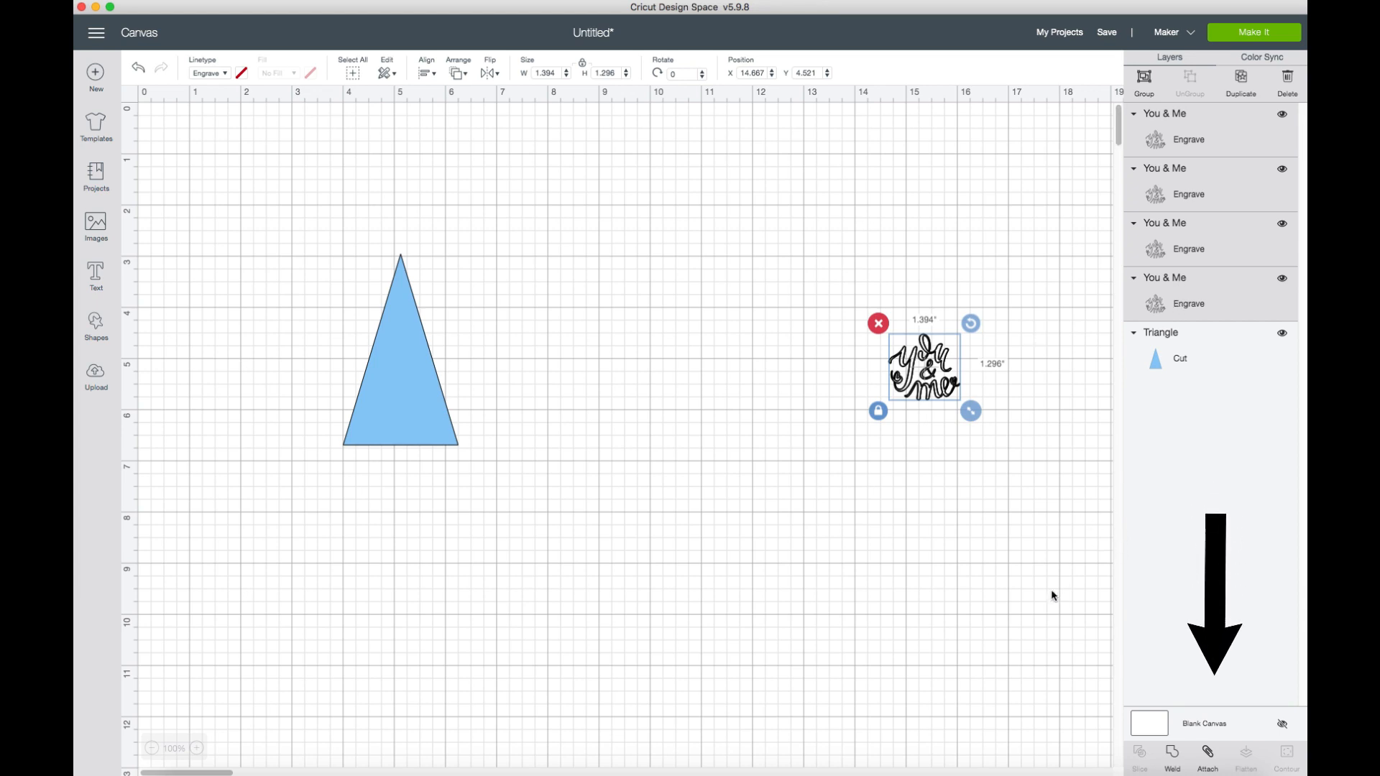
{"action": "left_click", "coordinate": [1208, 755]}
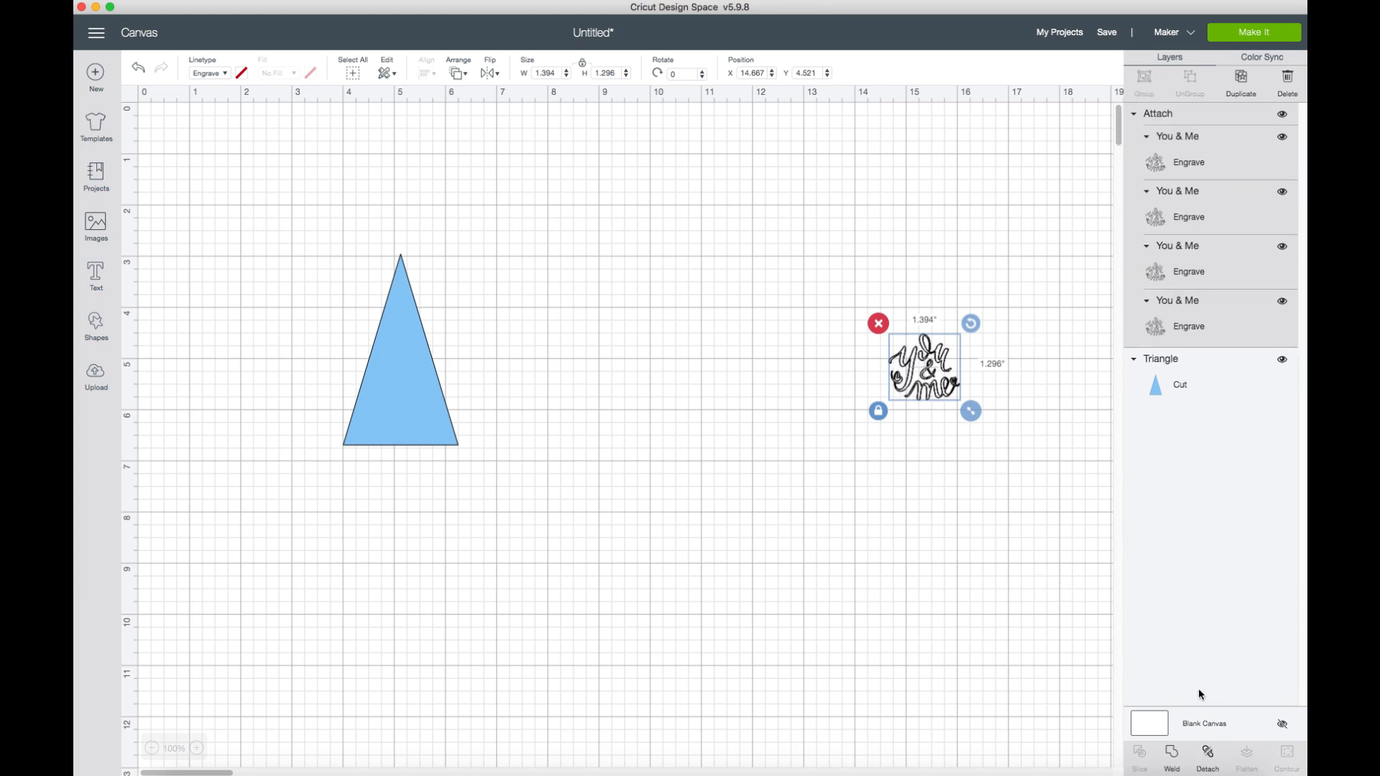
{"action": "left_click", "coordinate": [967, 469]}
Move the attached "You & Me" stack to about X 13.139, Y 4.41 and turn it upside down by about 179.53 degrees.
{"action": "left_click_drag", "start_coordinate": [927, 363], "coordinate": [849, 358]}
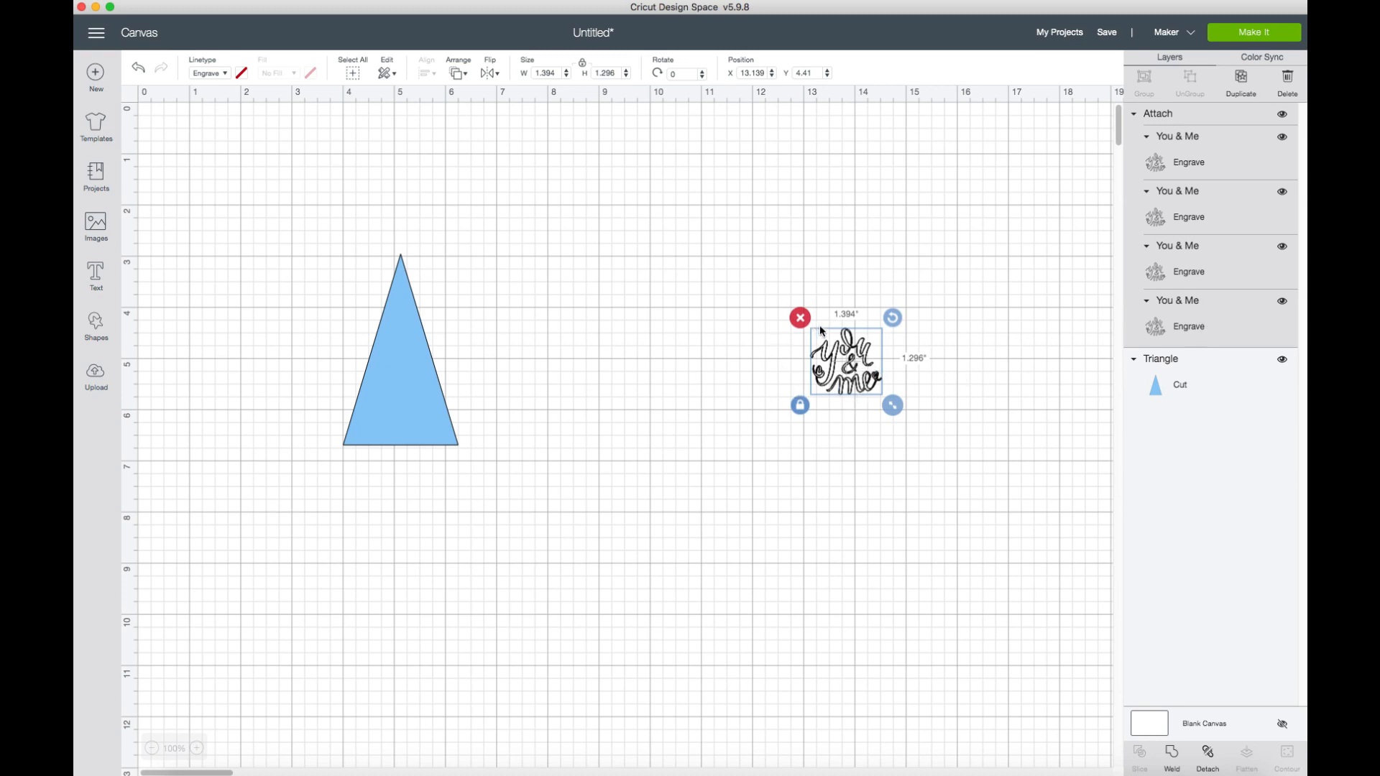
{"action": "left_click", "coordinate": [892, 321]}
{"action": "left_click_drag", "start_coordinate": [892, 321], "coordinate": [792, 417]}
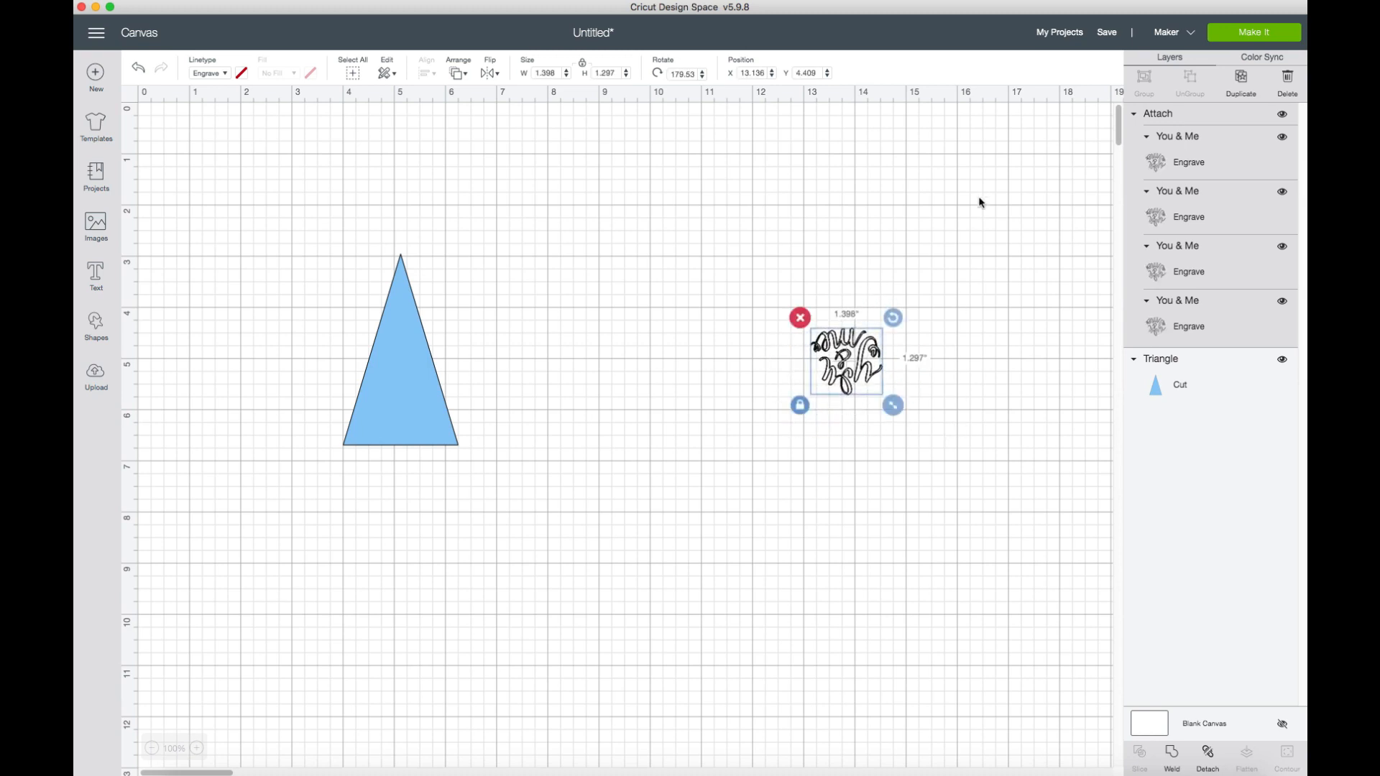
Send the project to mat preparation and move the triangle from the blue Cut mat onto the Engrave mat.
{"action": "left_click", "coordinate": [1262, 41]}
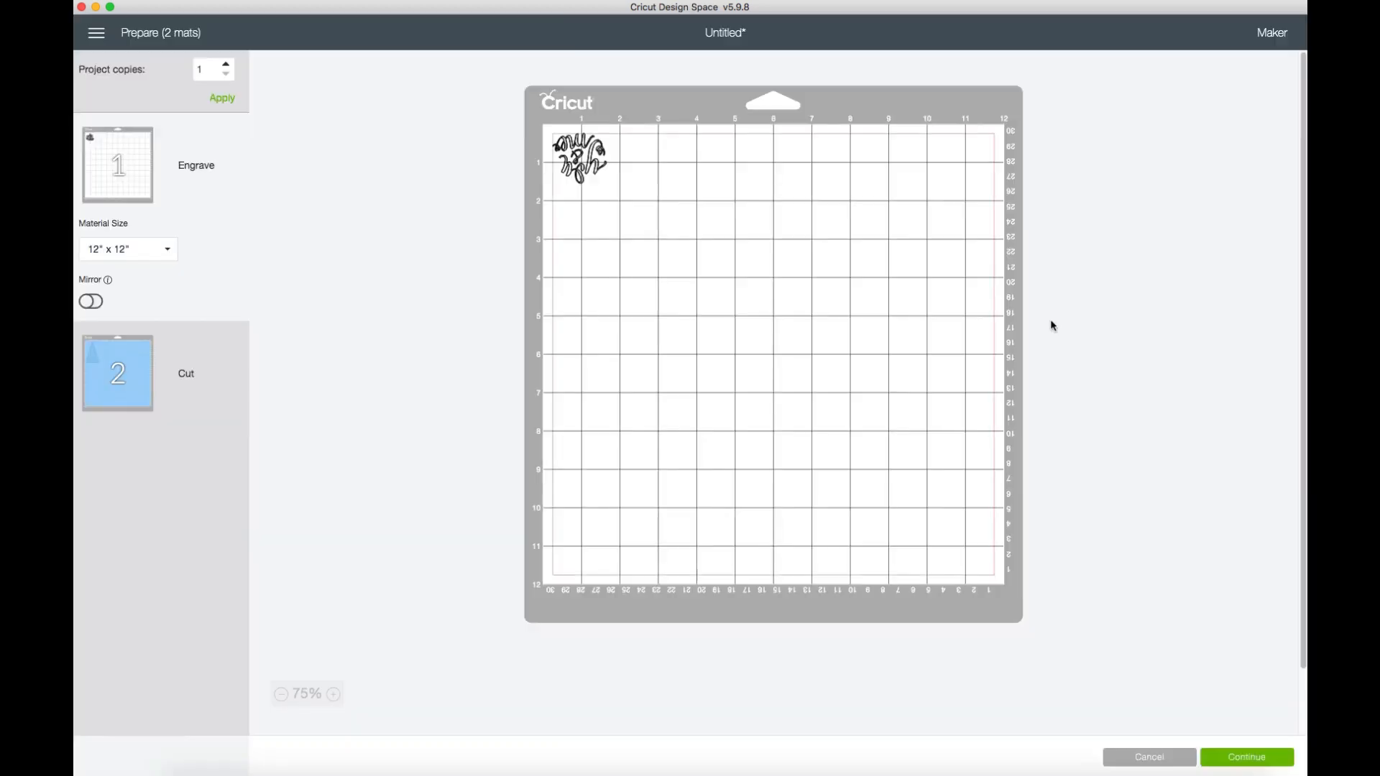
{"action": "left_click", "coordinate": [94, 381]}
{"action": "left_click", "coordinate": [610, 238]}
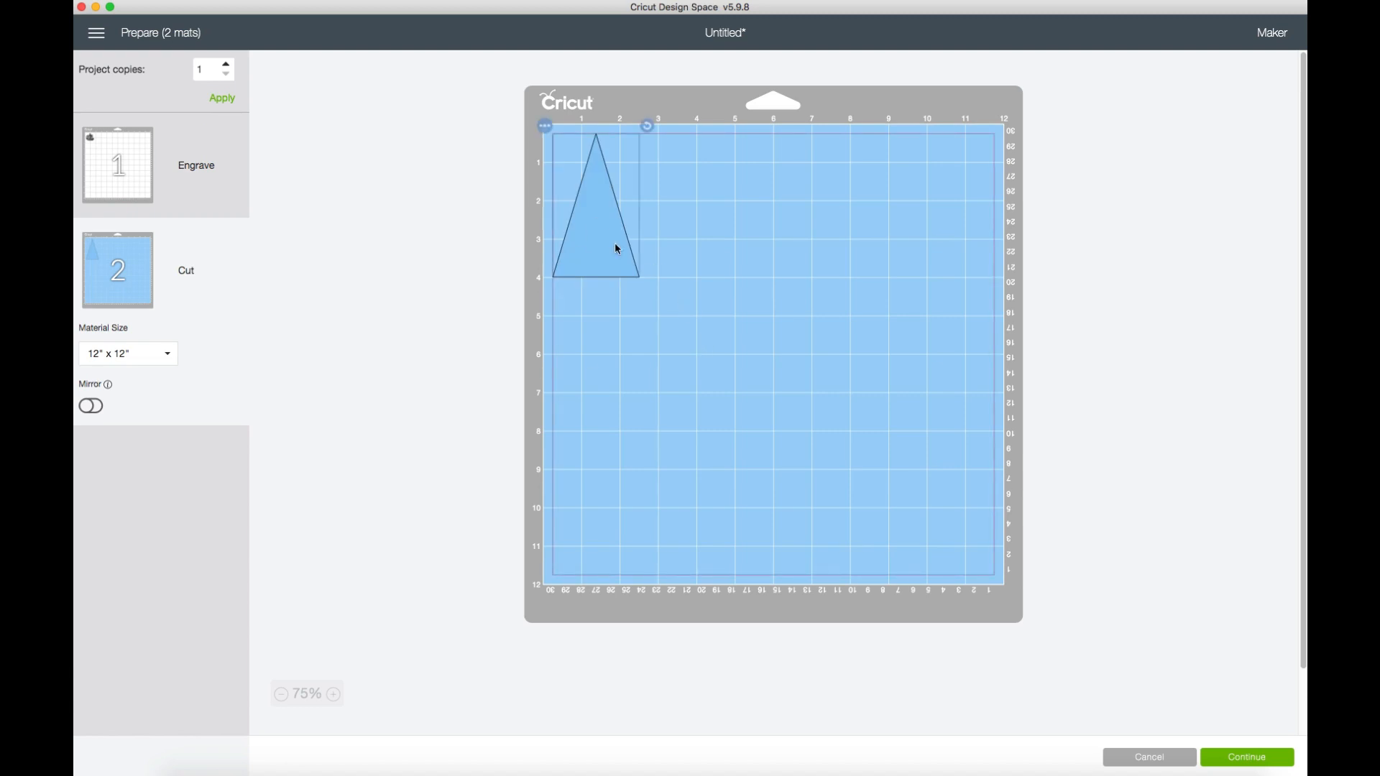
{"action": "left_click", "coordinate": [547, 133]}
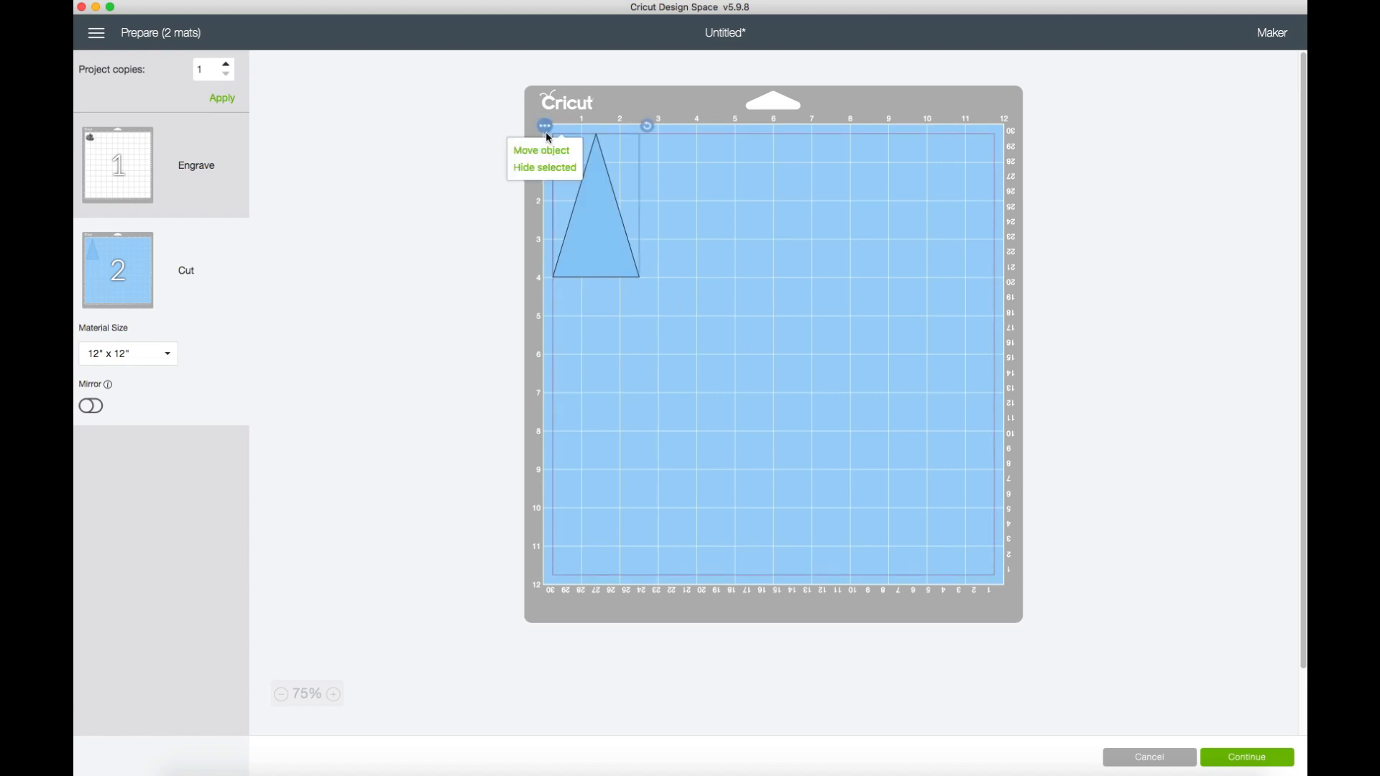
{"action": "left_click", "coordinate": [549, 148]}
{"action": "left_click", "coordinate": [504, 191]}
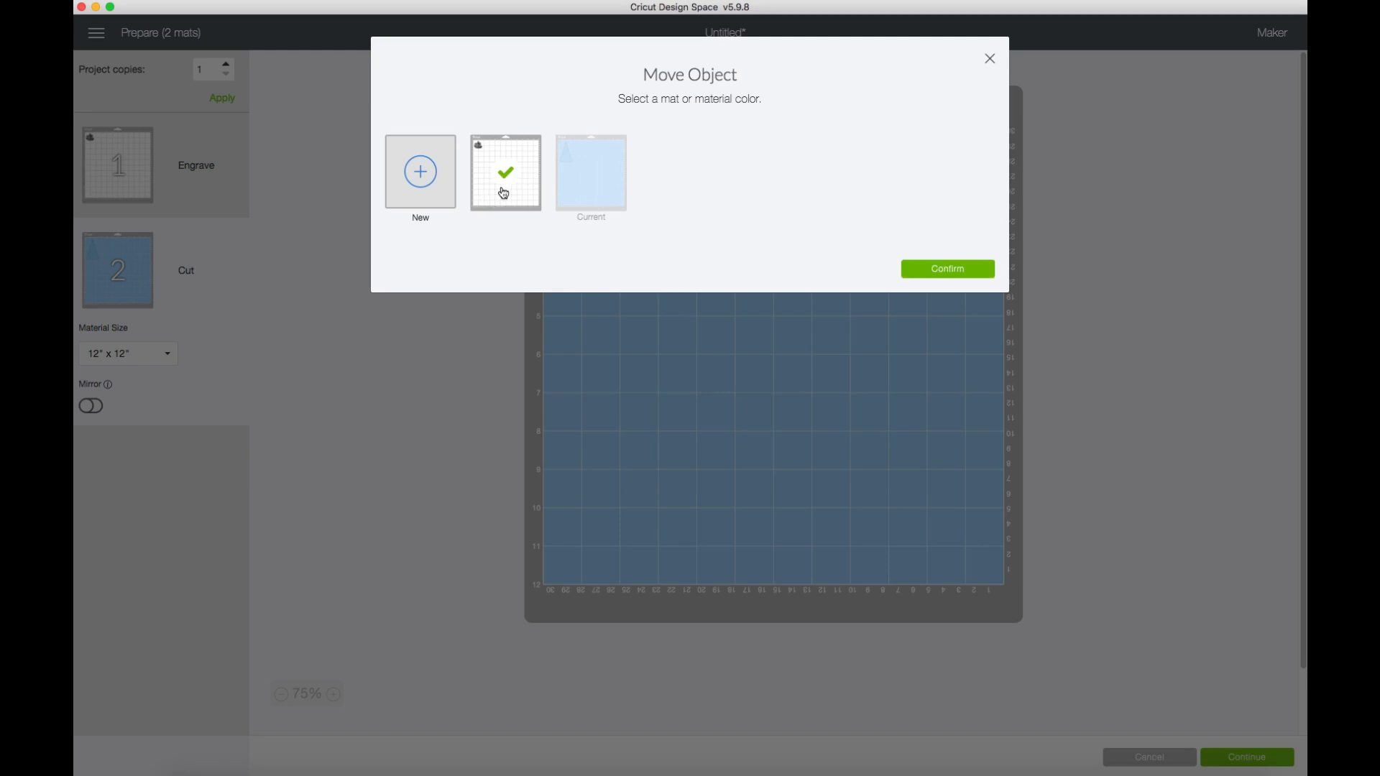
{"action": "left_click", "coordinate": [975, 271]}
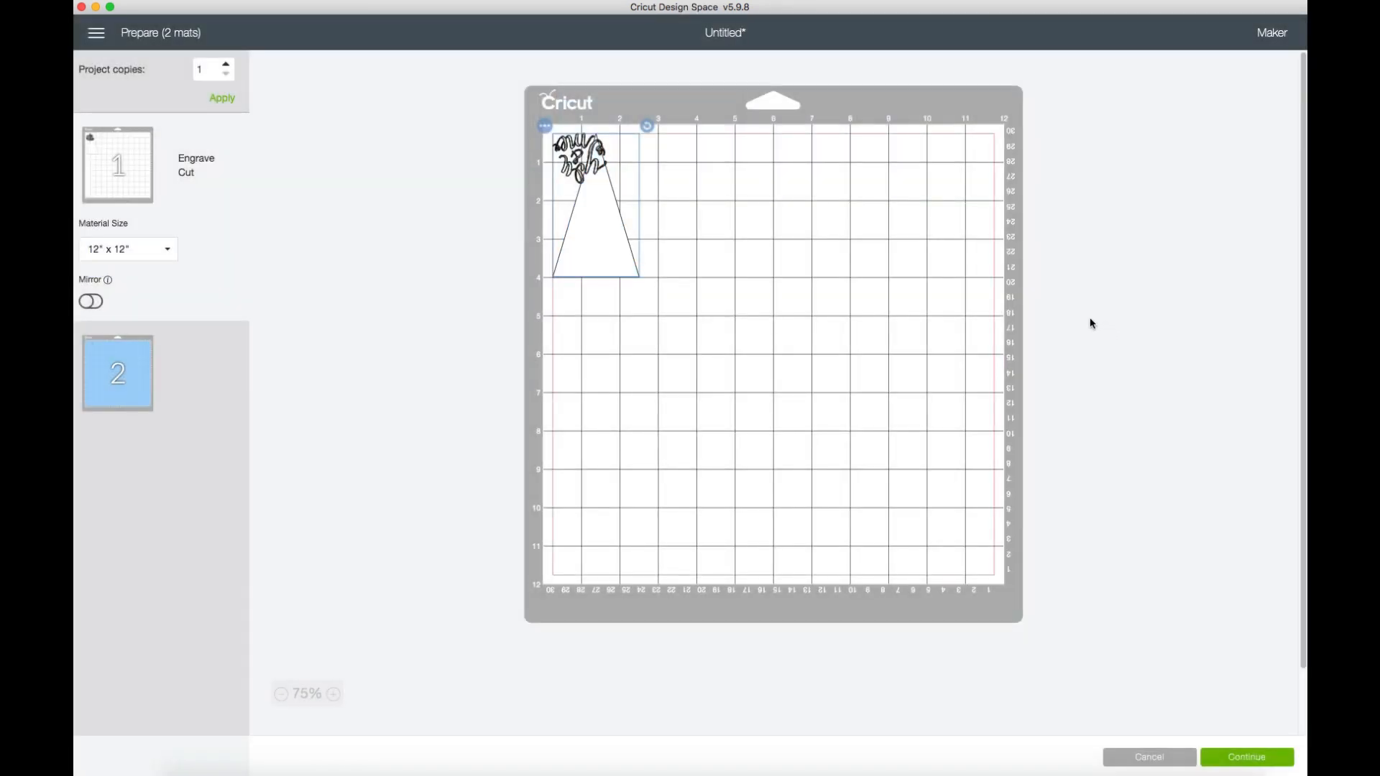
Place the triangle centered at 6 inches across, between about 8 and 11.75 inches down the mat, and put "You & Me" inside its base.
{"action": "left_click_drag", "start_coordinate": [589, 267], "coordinate": [777, 577]}
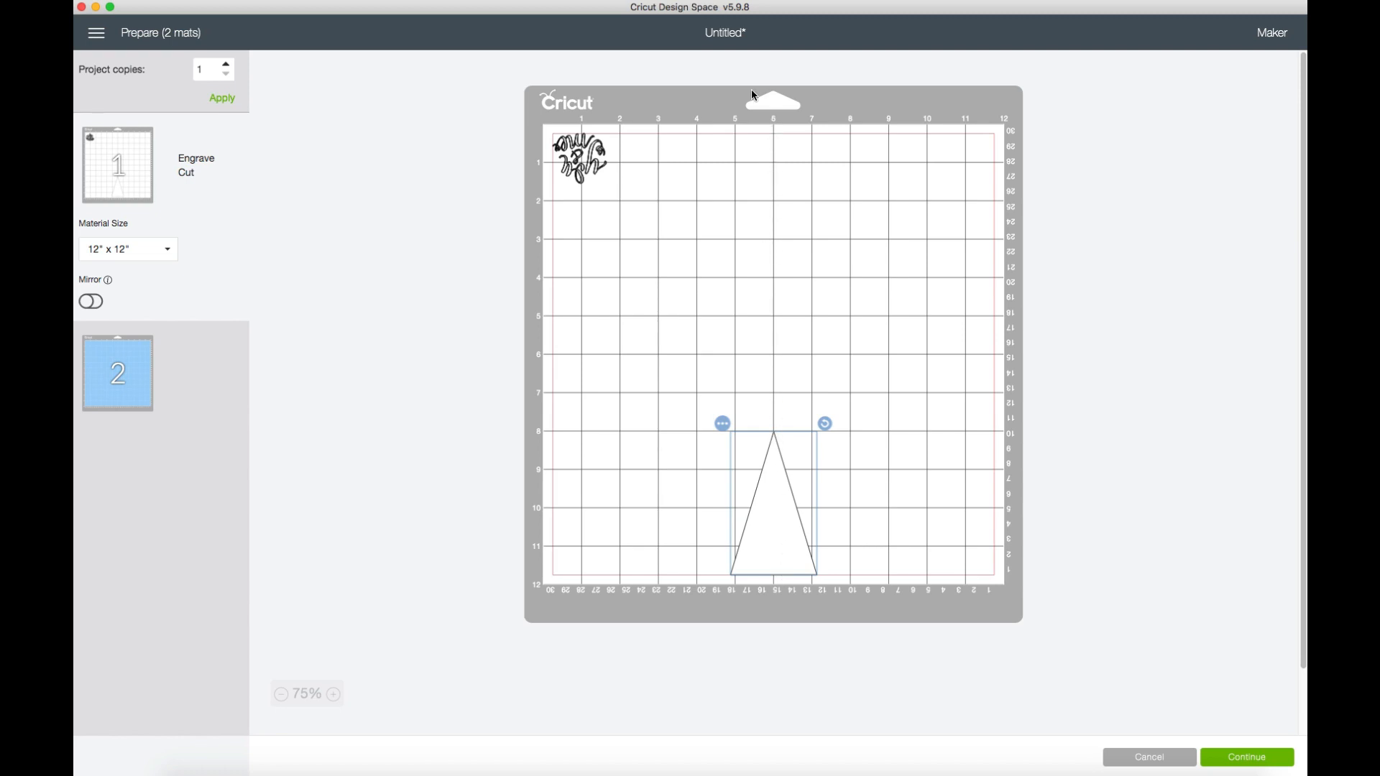
{"action": "left_click", "coordinate": [684, 416]}
{"action": "left_click_drag", "start_coordinate": [590, 157], "coordinate": [771, 538]}
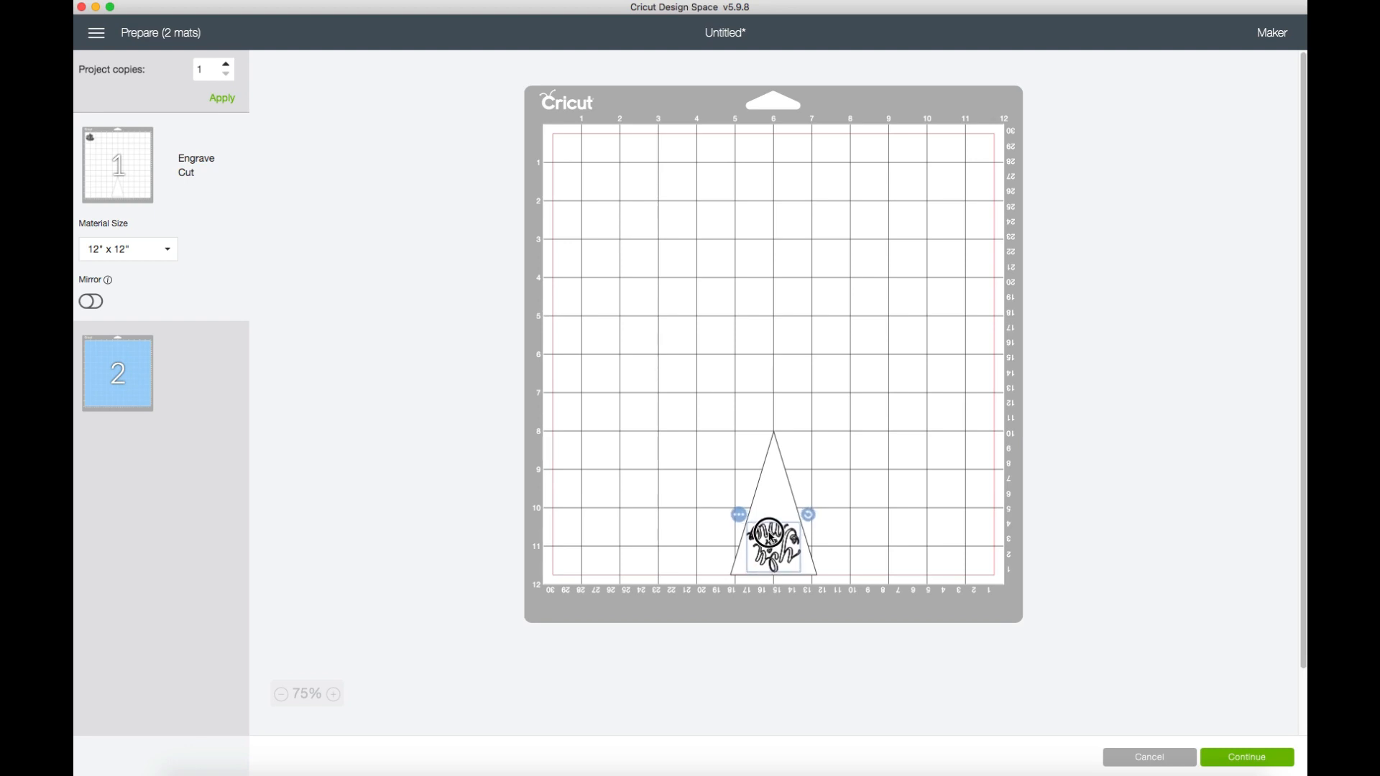
{"action": "left_click_drag", "start_coordinate": [772, 538], "coordinate": [772, 539]}
{"action": "left_click", "coordinate": [861, 476]}
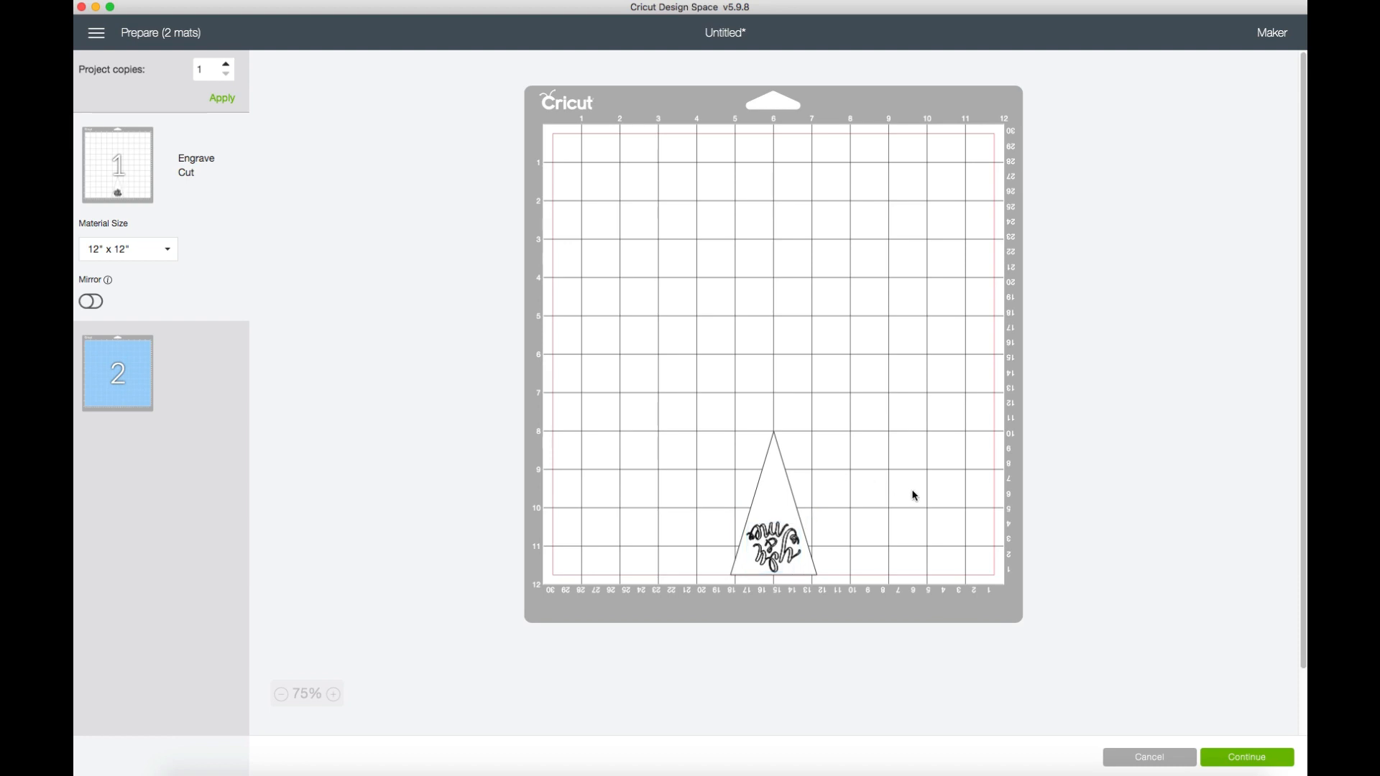
Nudge the upside-down "You & Me" image slightly upward within the triangle's base.
{"action": "left_click", "coordinate": [775, 551]}
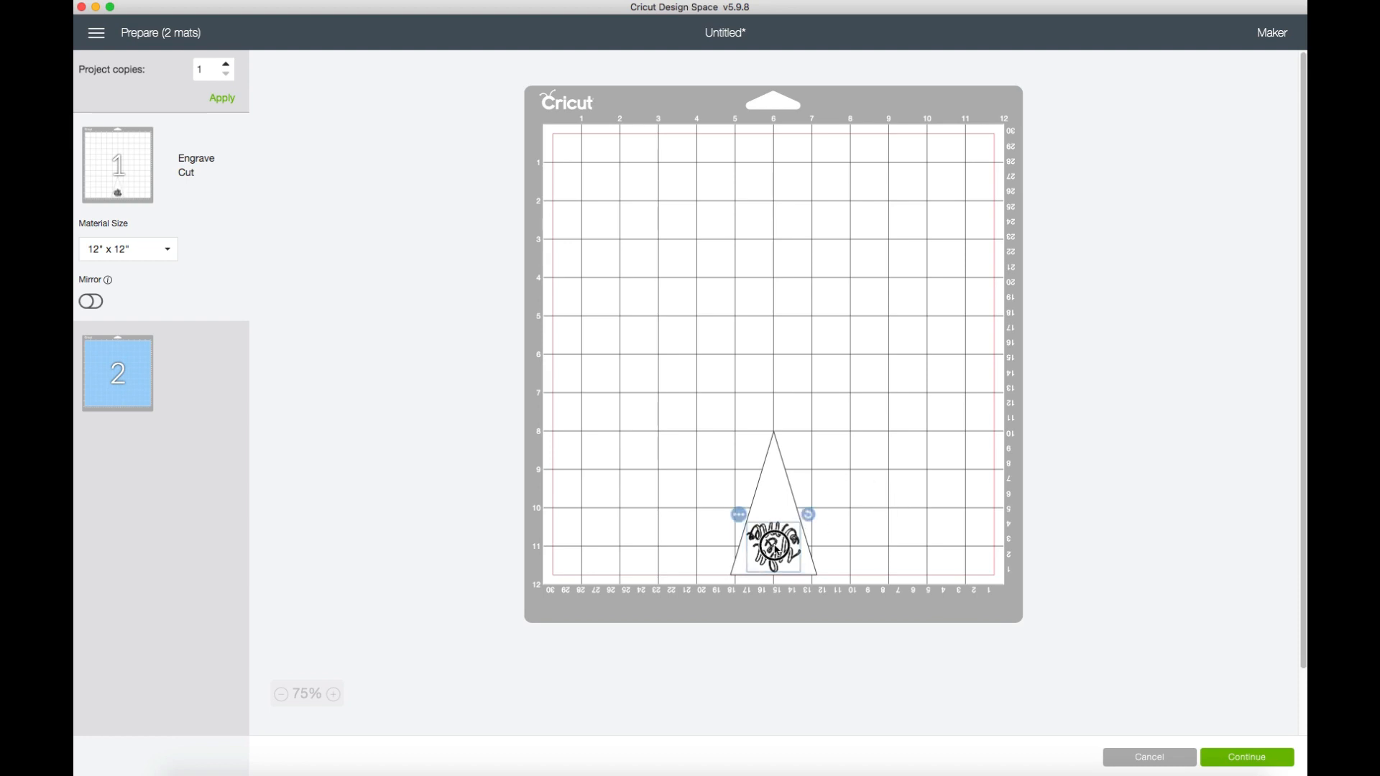
{"action": "left_click_drag", "start_coordinate": [777, 548], "coordinate": [775, 545]}
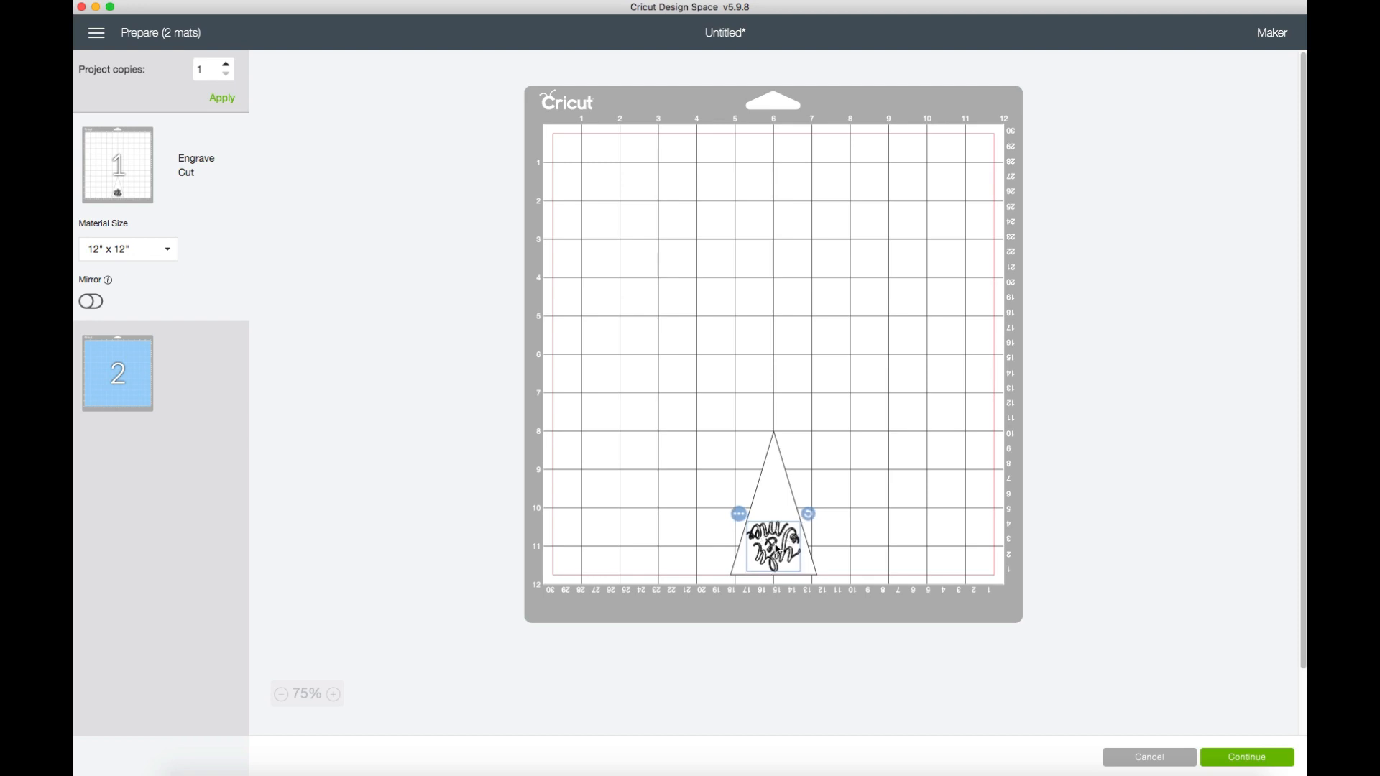
{"action": "left_click", "coordinate": [776, 547]}
{"action": "left_click", "coordinate": [868, 480]}
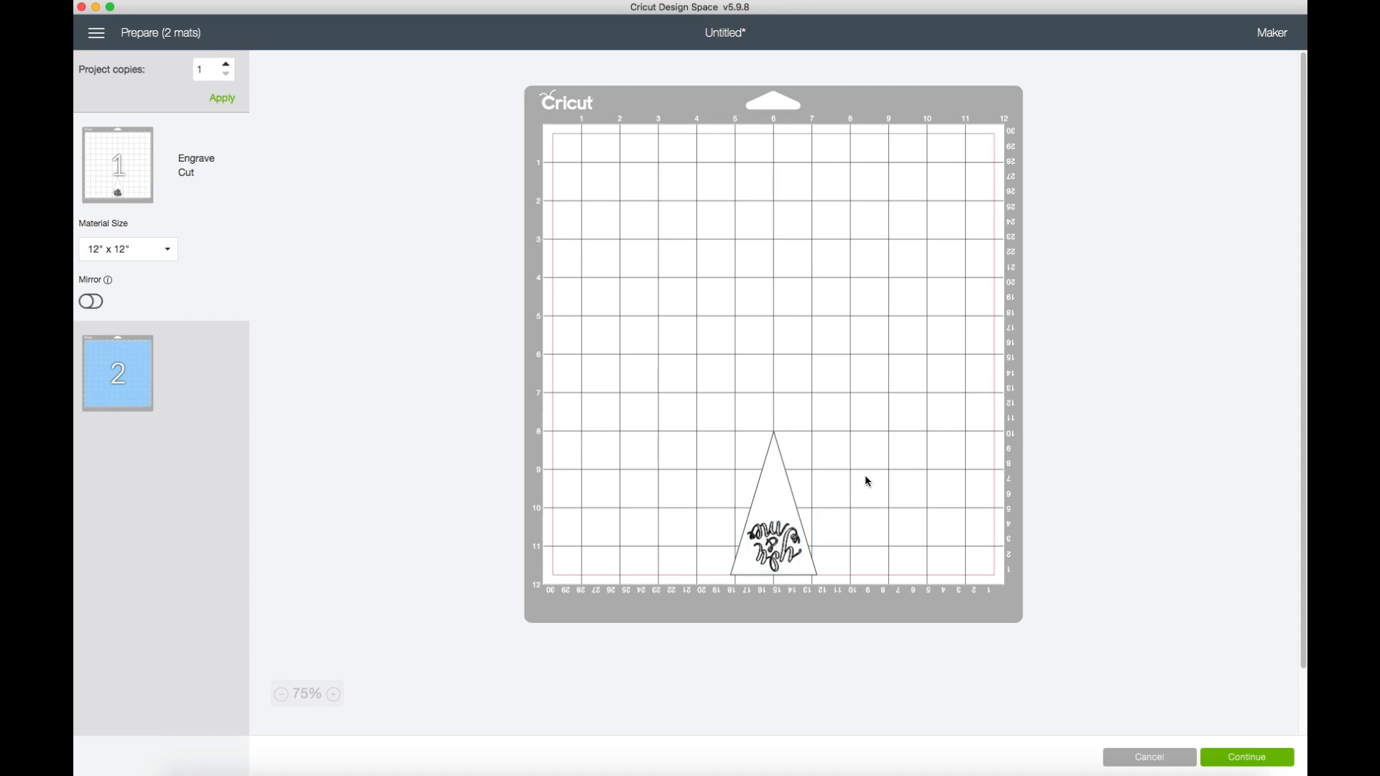
Hide the guide triangle on the Engrave mat.
{"action": "left_click", "coordinate": [787, 481]}
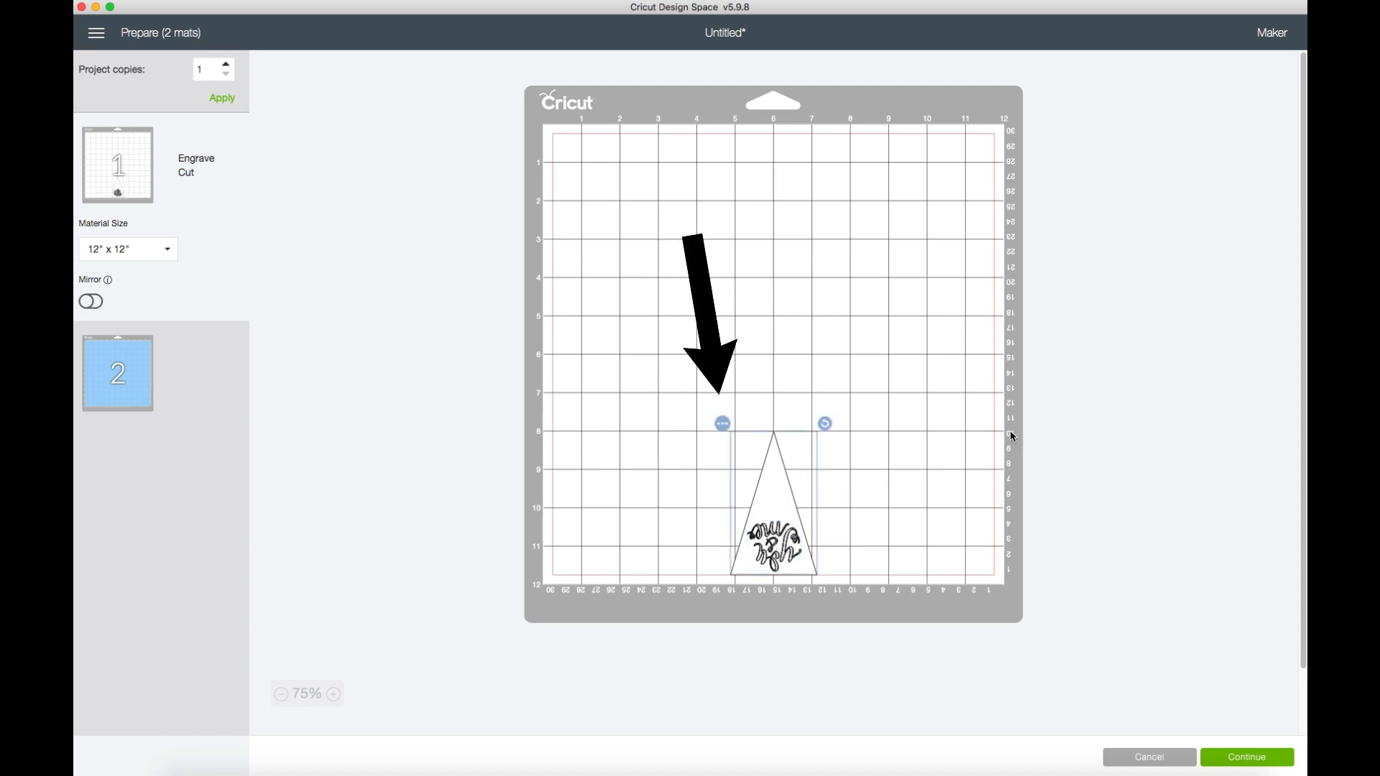
{"action": "left_click", "coordinate": [723, 424]}
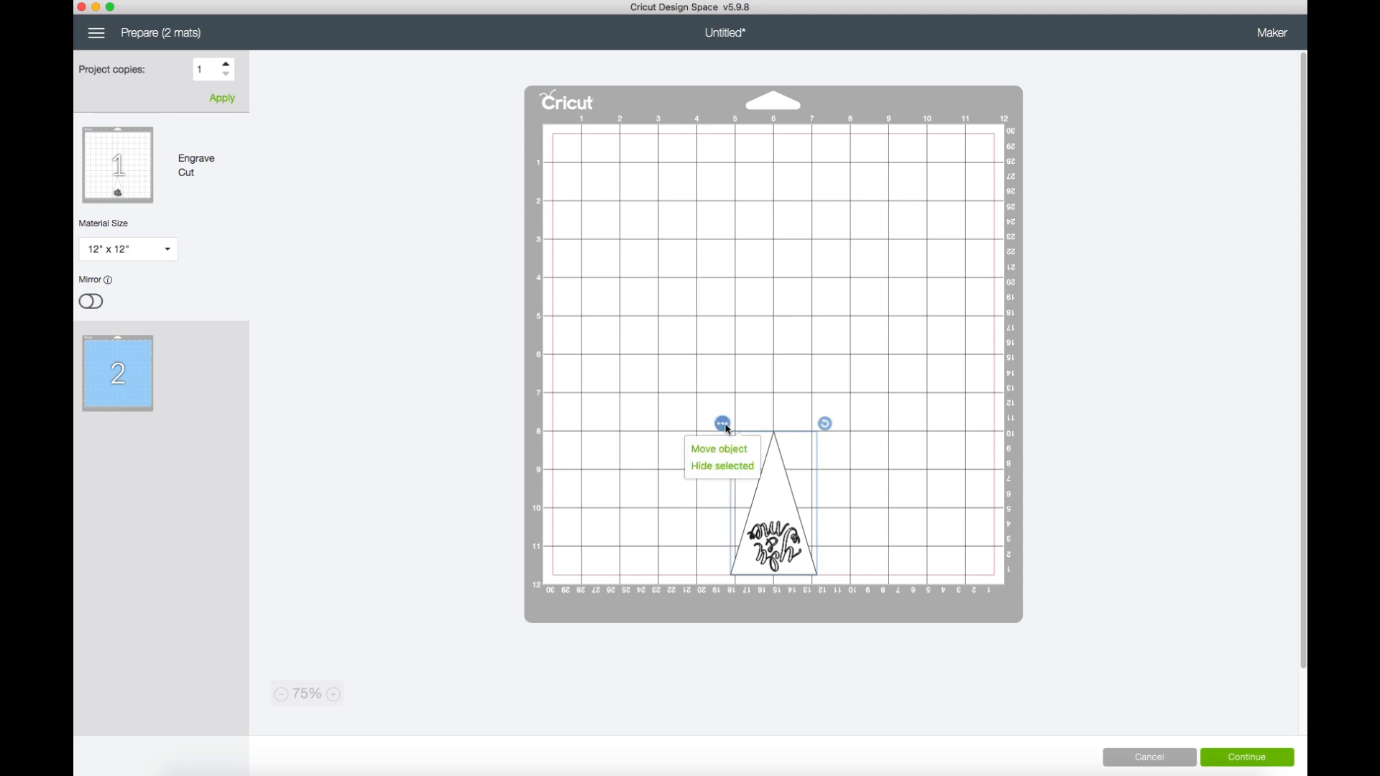
{"action": "left_click", "coordinate": [740, 466]}
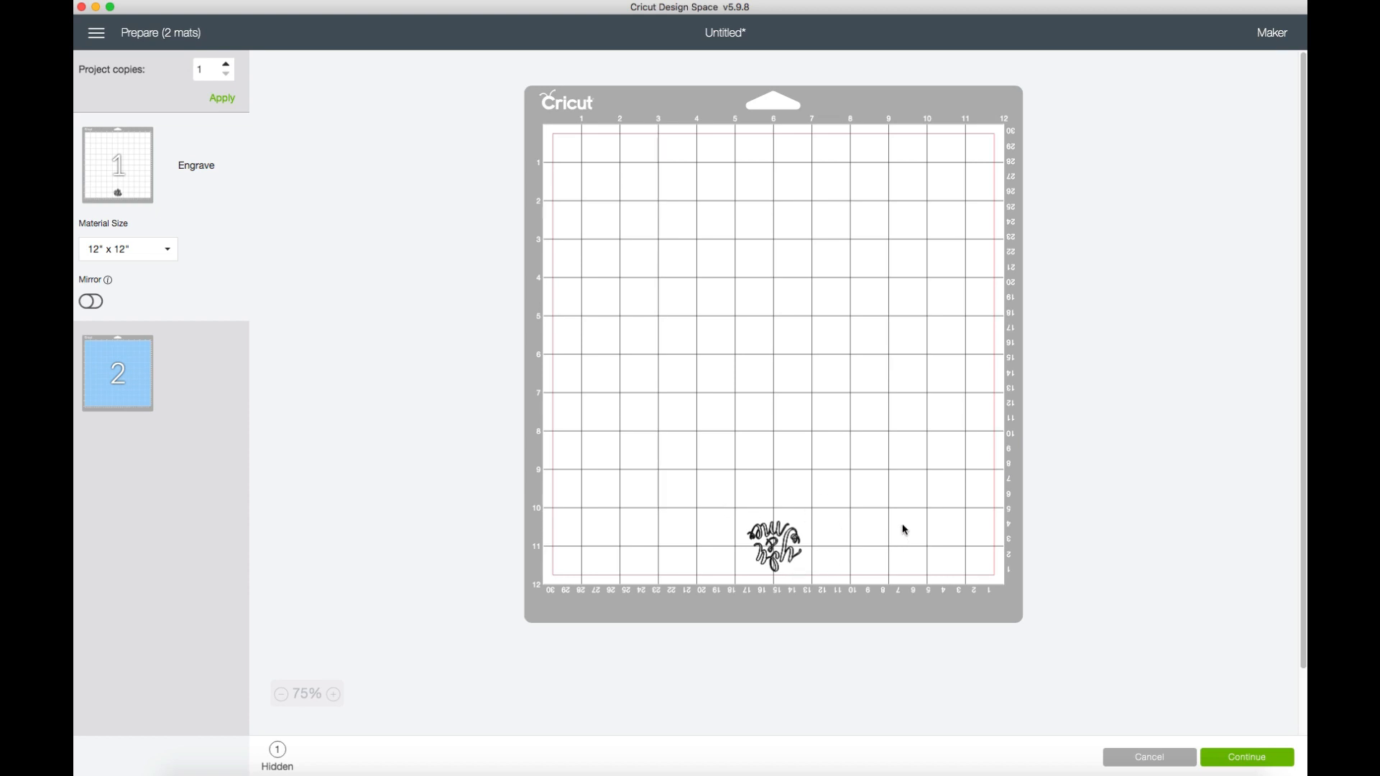
Continue to the make stage and set the engraving material to Stainless Steel from the full materials list.
{"action": "left_click", "coordinate": [1248, 759]}
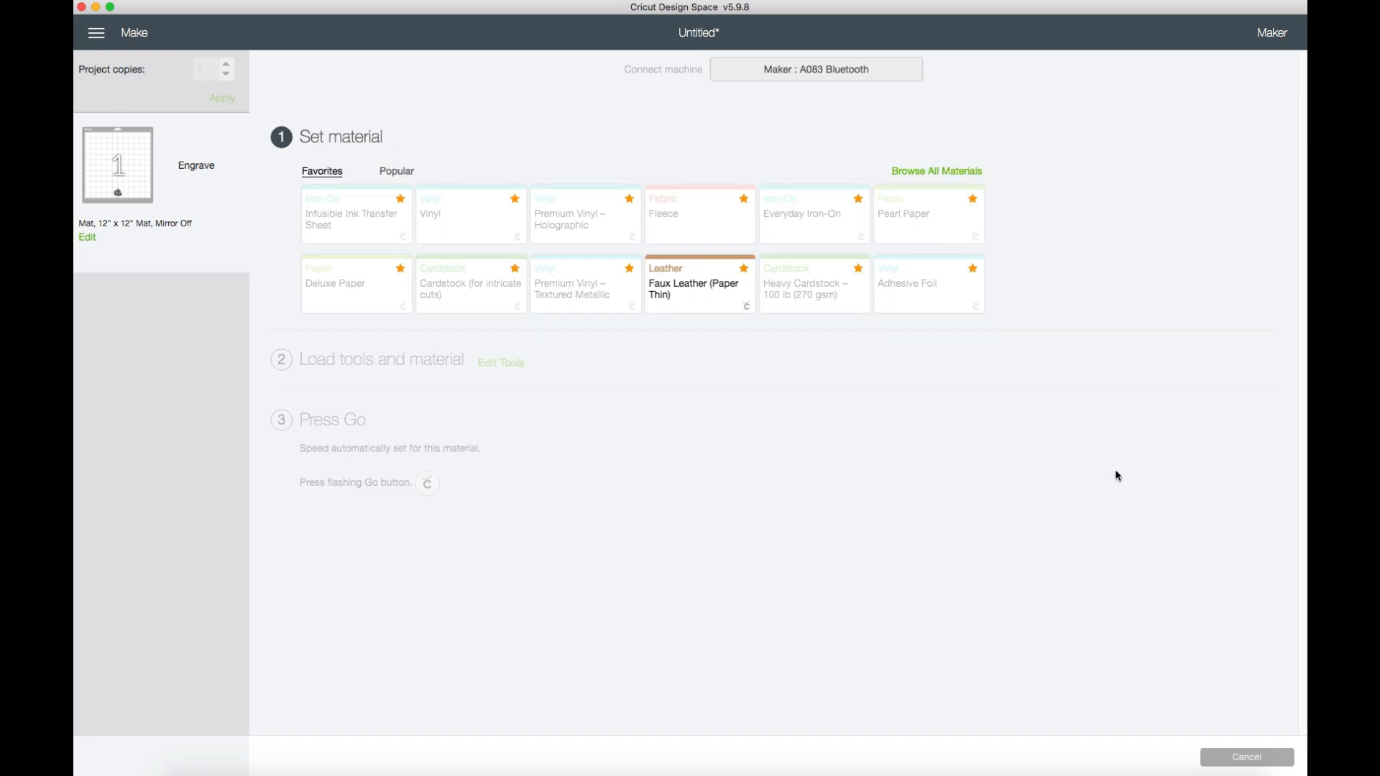
{"action": "left_click", "coordinate": [951, 172]}
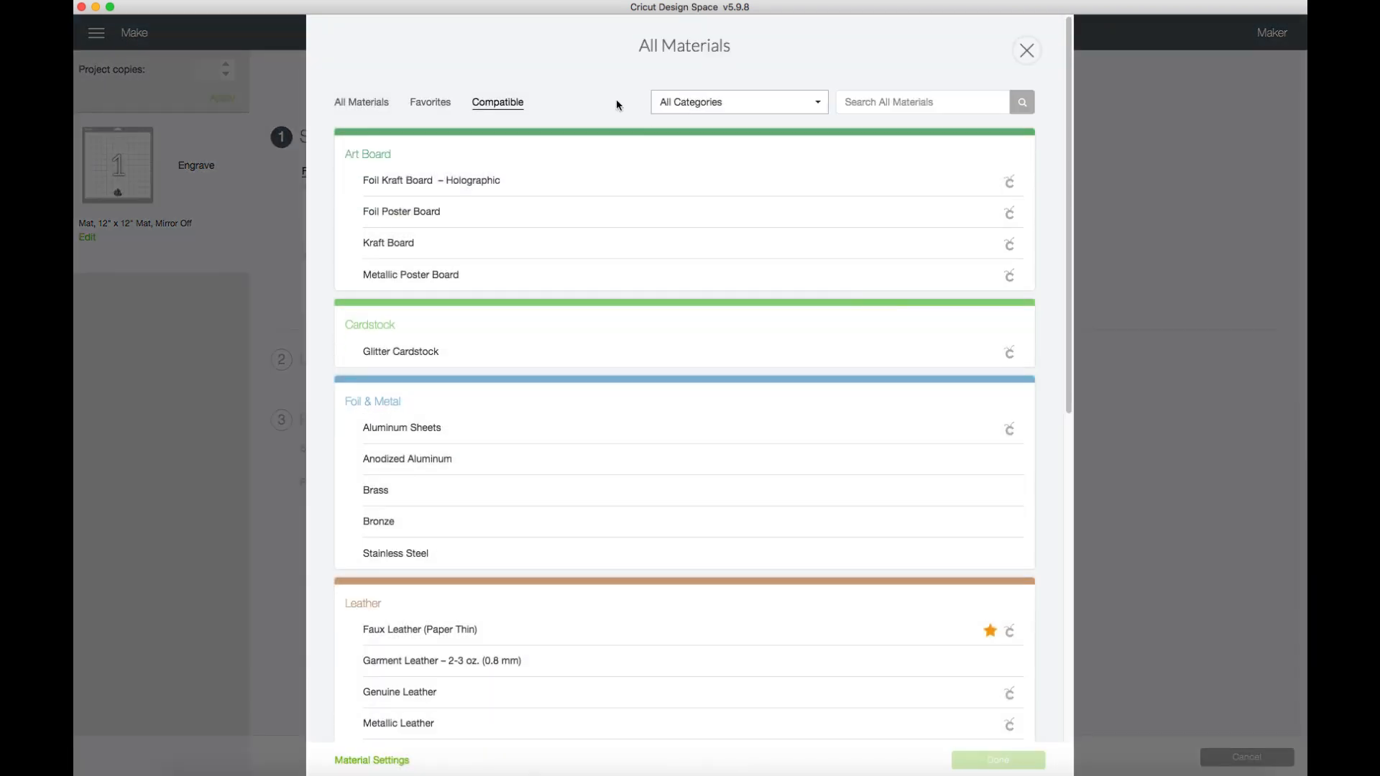
{"action": "scroll", "coordinate": [870, 633], "scroll_direction": "down", "scroll_amount": 8}
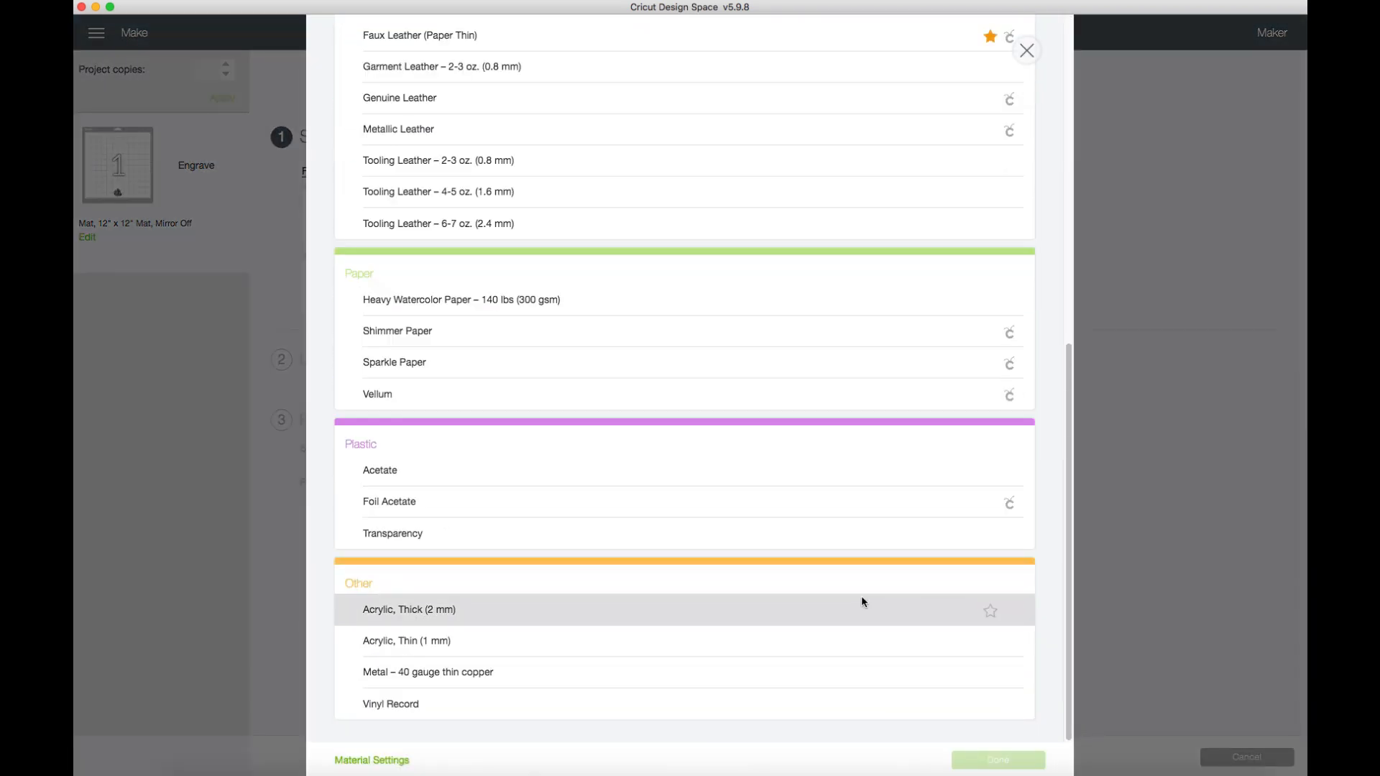
{"action": "scroll", "coordinate": [862, 601], "scroll_direction": "up", "scroll_amount": 8}
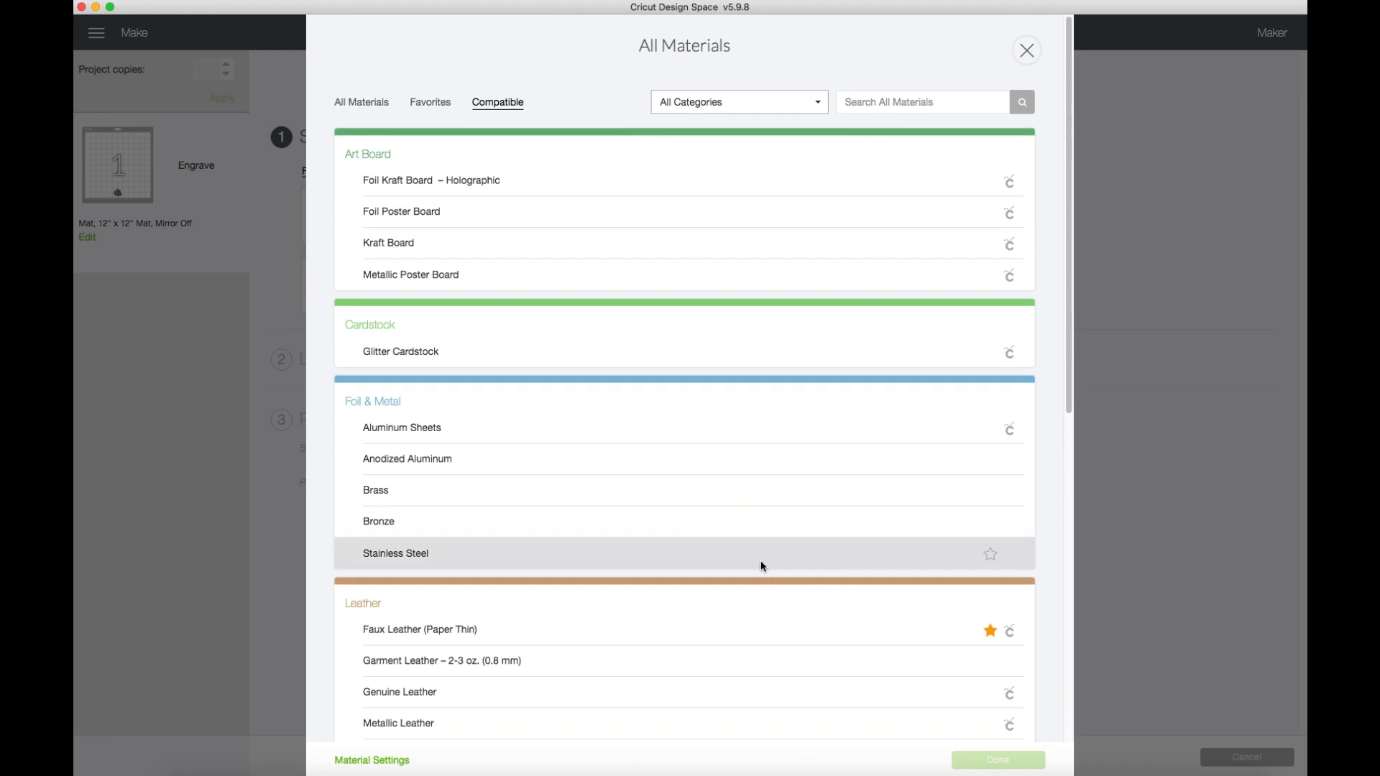
{"action": "left_click", "coordinate": [762, 562]}
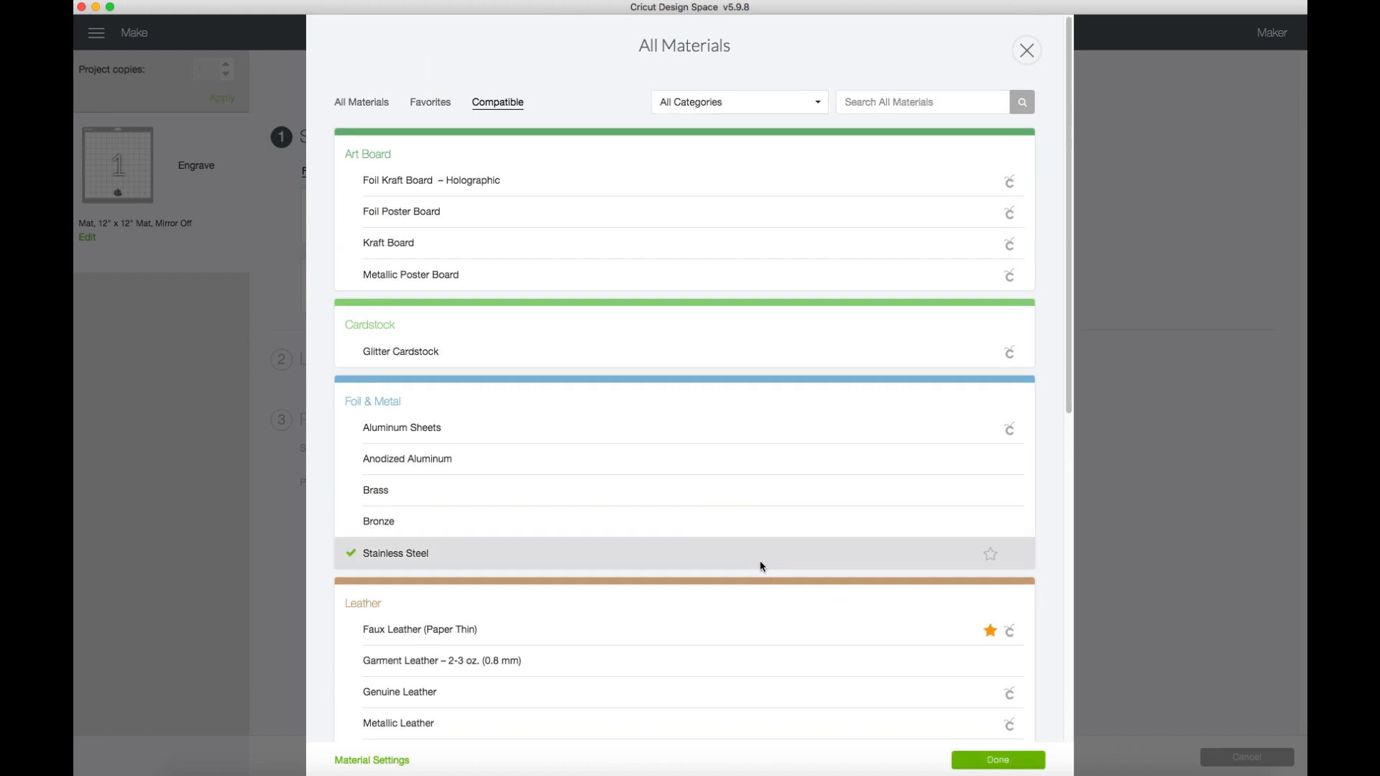
{"action": "left_click", "coordinate": [1005, 760]}
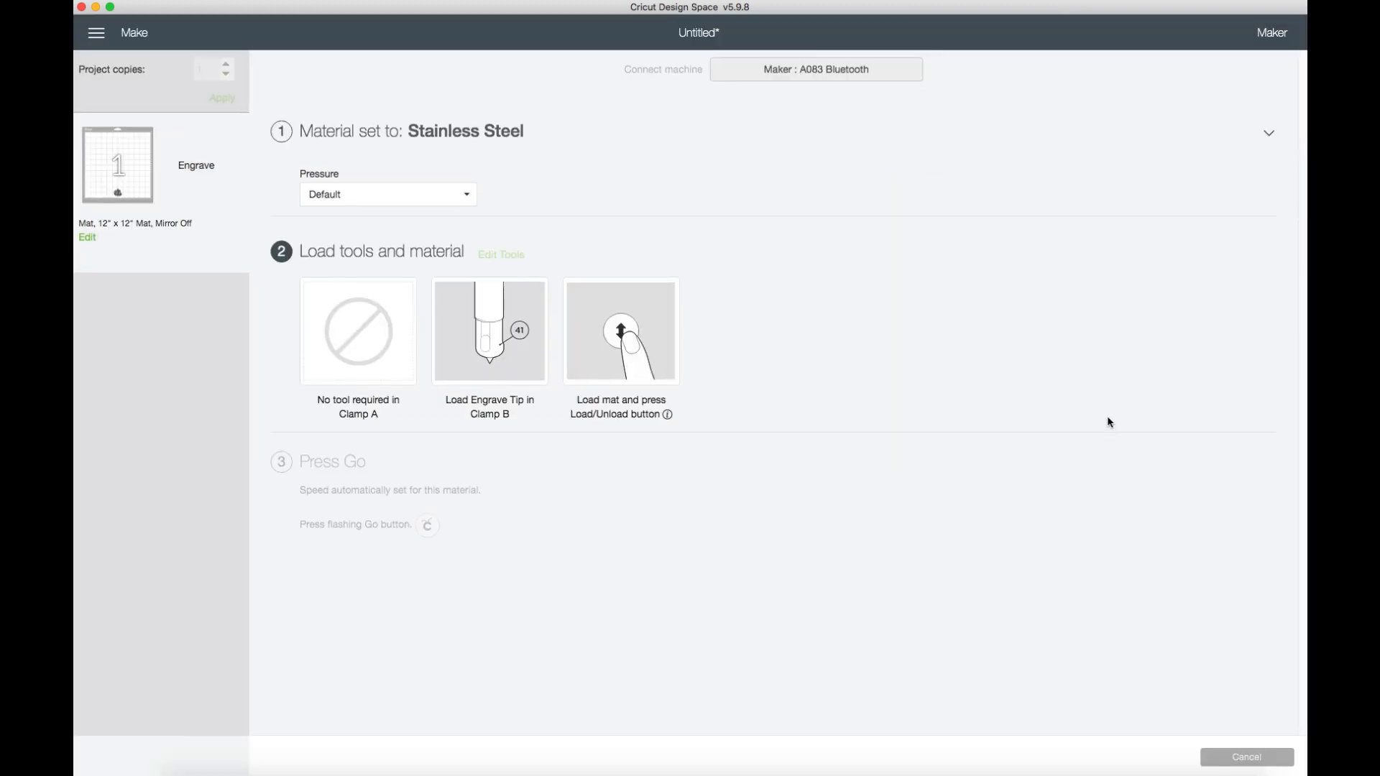